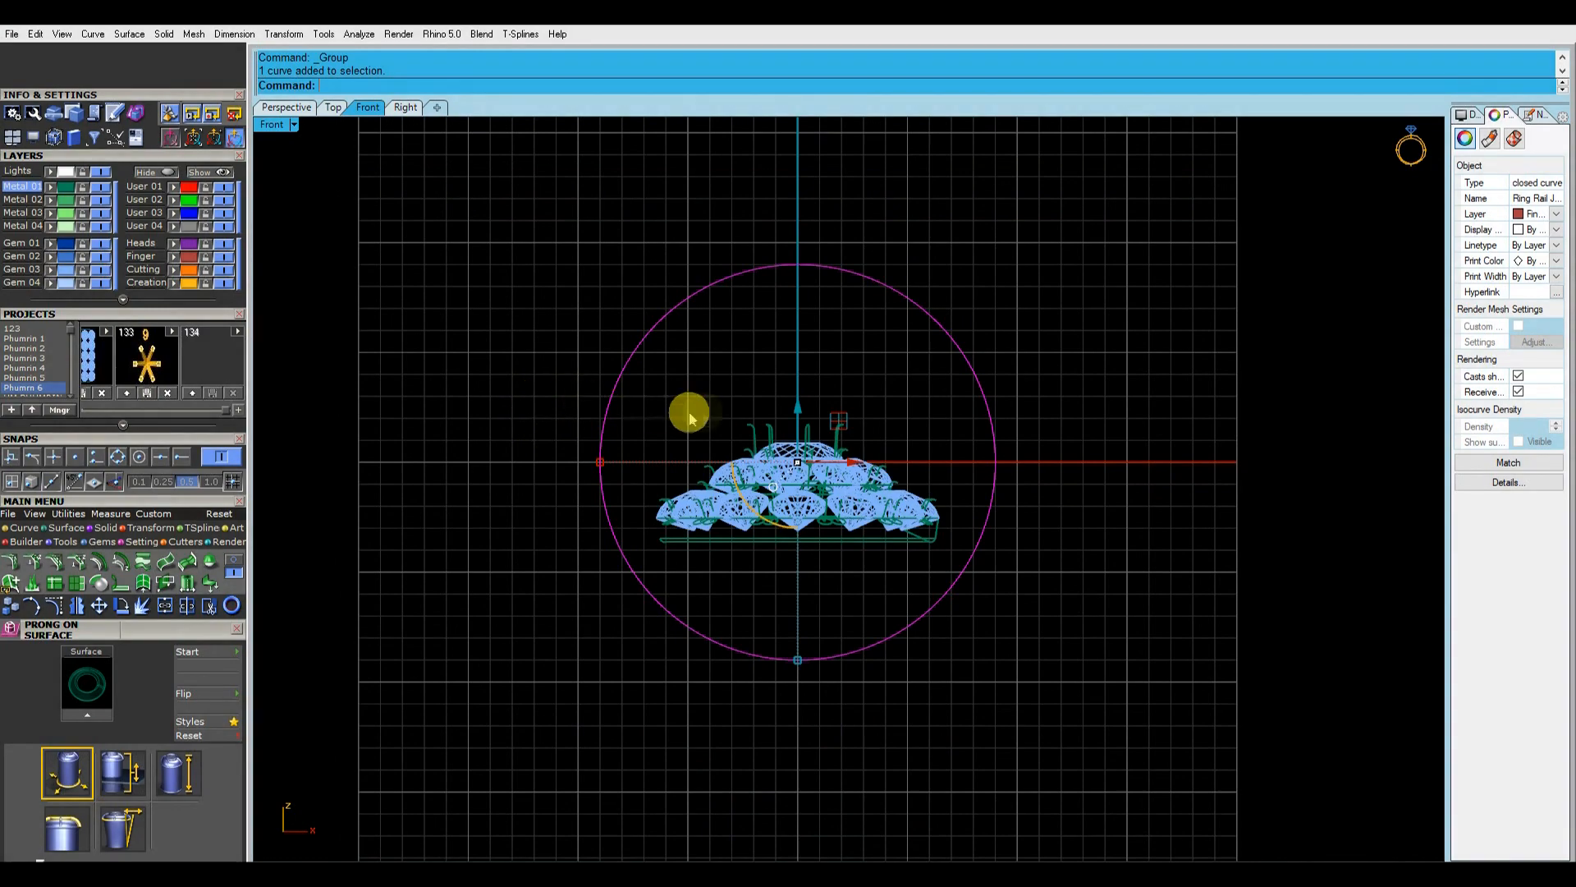
Move the whole gem cluster with its prongs and base up so it sits above the ring rail circle.
scroll(802, 441, down, 2)
click(788, 457)
click(794, 474)
drag(793, 475, 1045, 229)
click(908, 450)
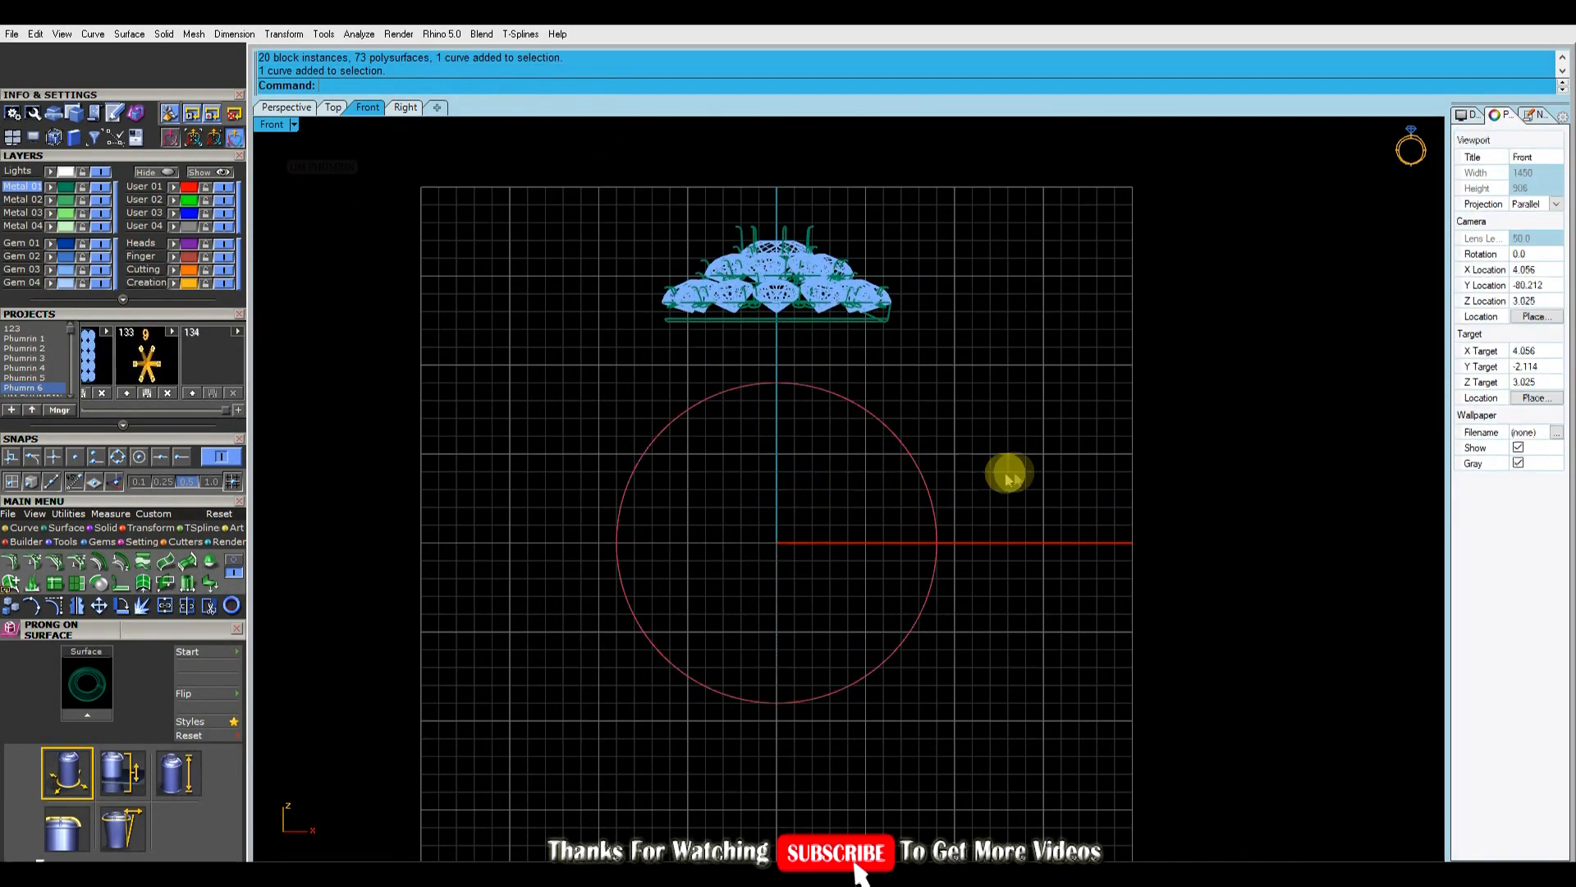
Add guide dimensions of 2.60 mm above the ring rail's top and 1.80 mm outside its side.
click(920, 472)
right_drag(847, 469, 829, 502)
click(801, 447)
click(920, 529)
click(811, 481)
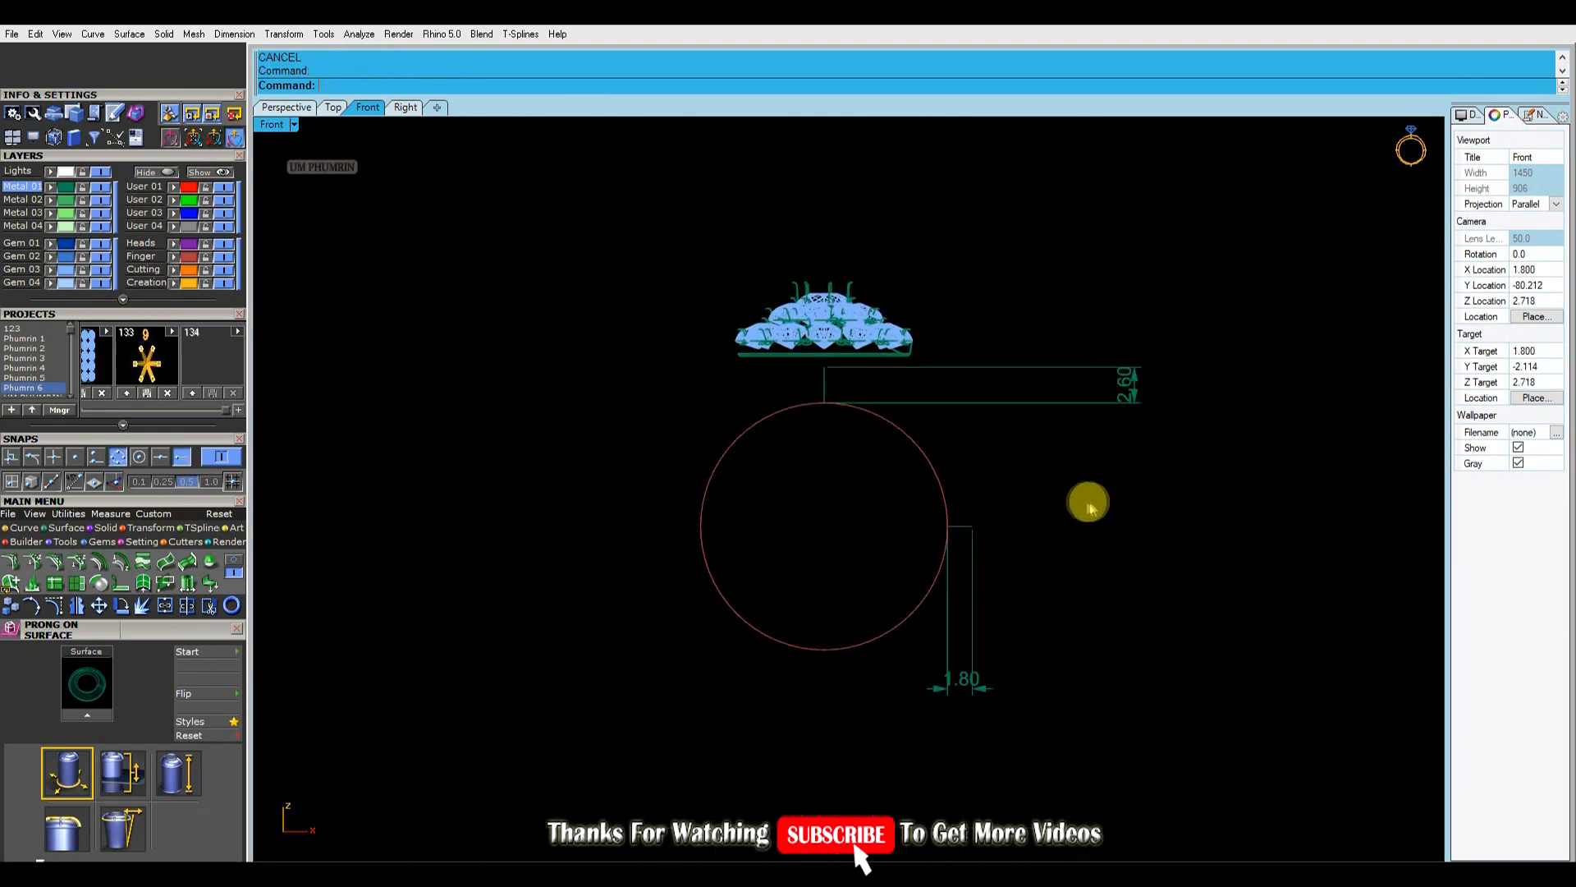
Start an Outside Ring Rail around the ring rail circle and set its bottom thickness to 1.5 mm.
click(944, 483)
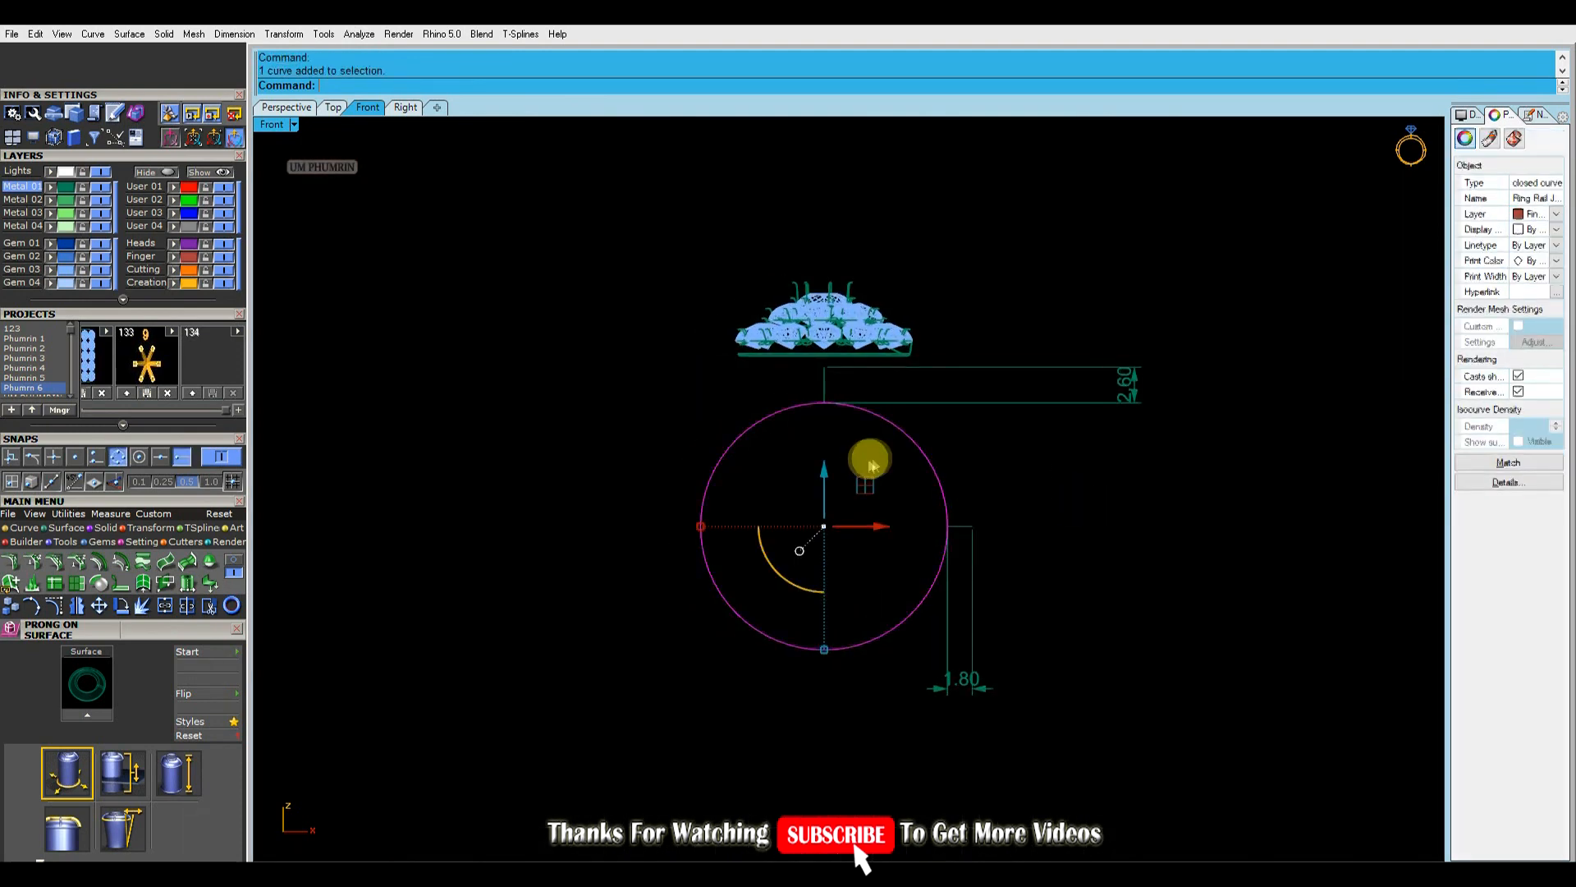
click(65, 541)
click(160, 608)
click(87, 534)
scroll(534, 326, down, 5)
double_click(160, 234)
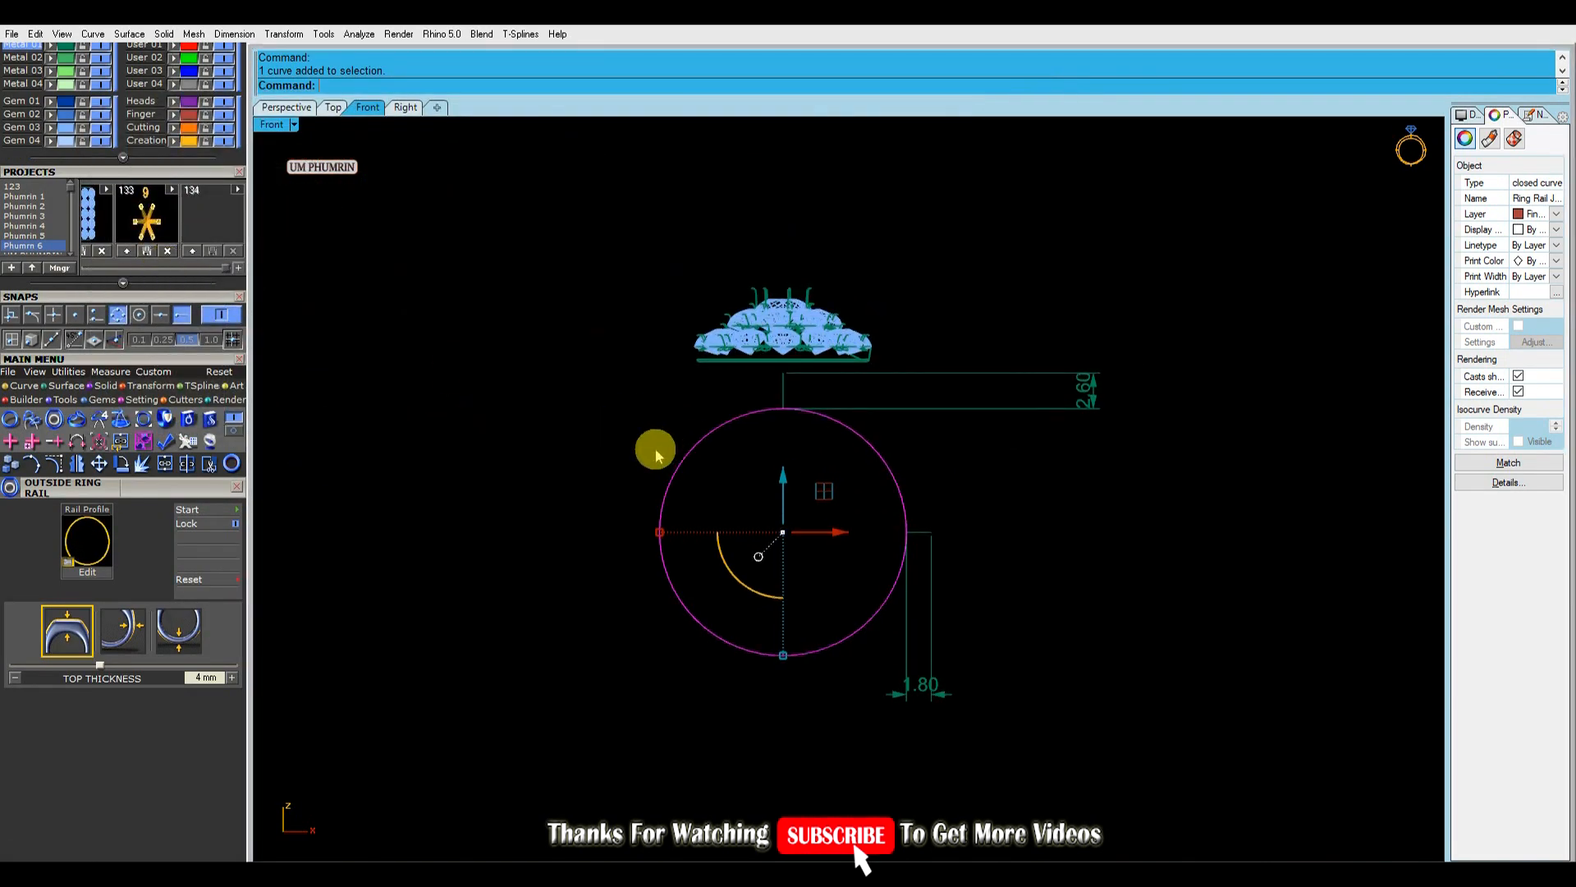
click(233, 514)
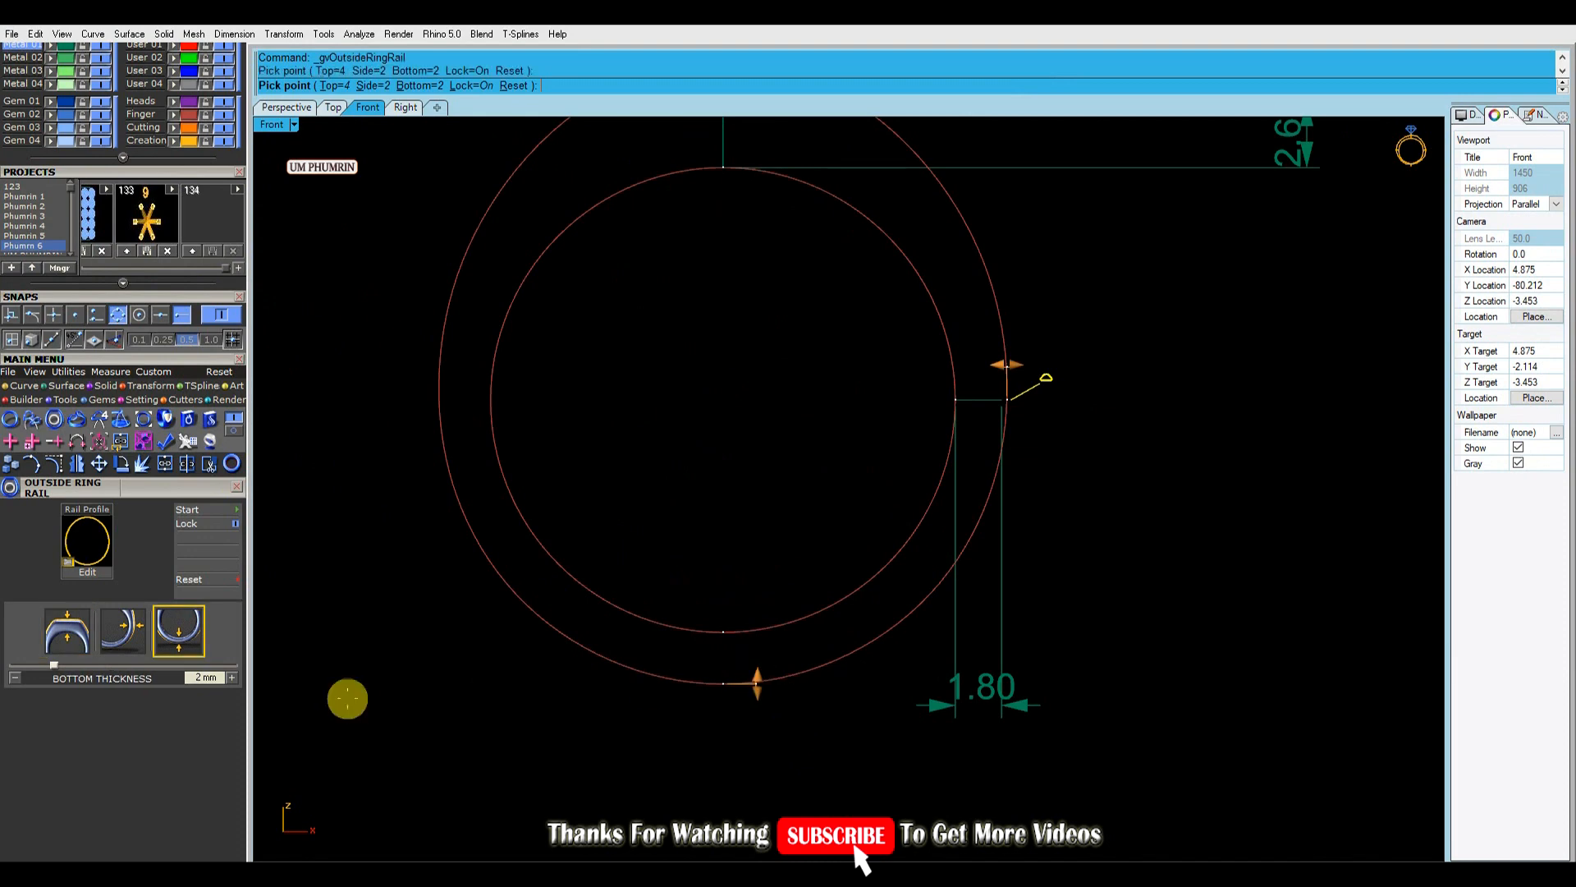
key(Return)
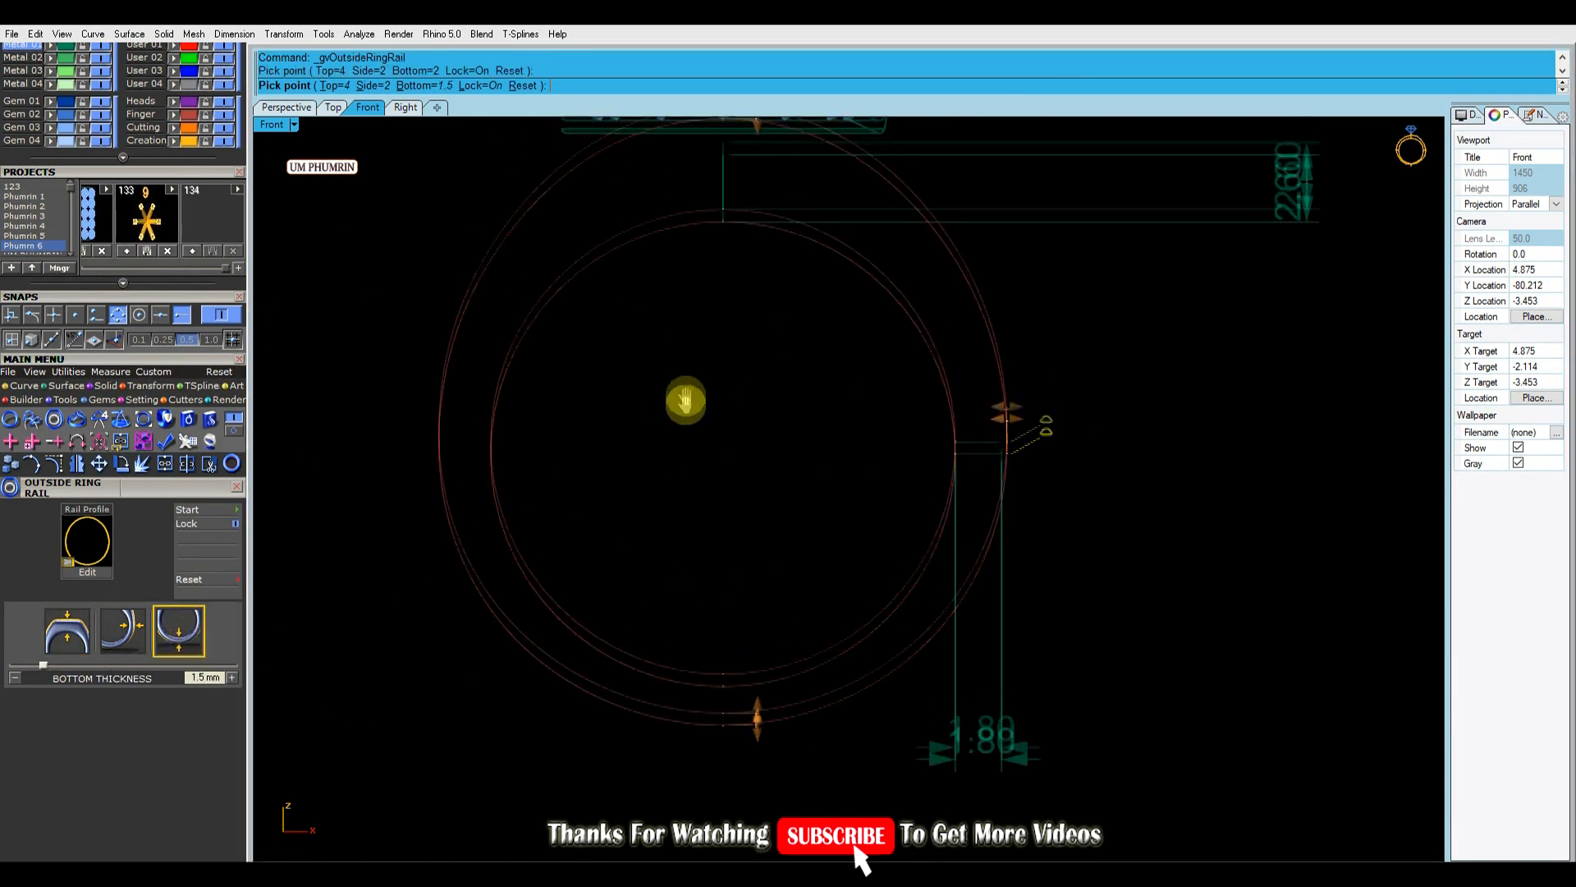
Set the outside ring rail's side thickness to 1.9 mm and top thickness to 2.6 mm, and finish the rail.
click(132, 634)
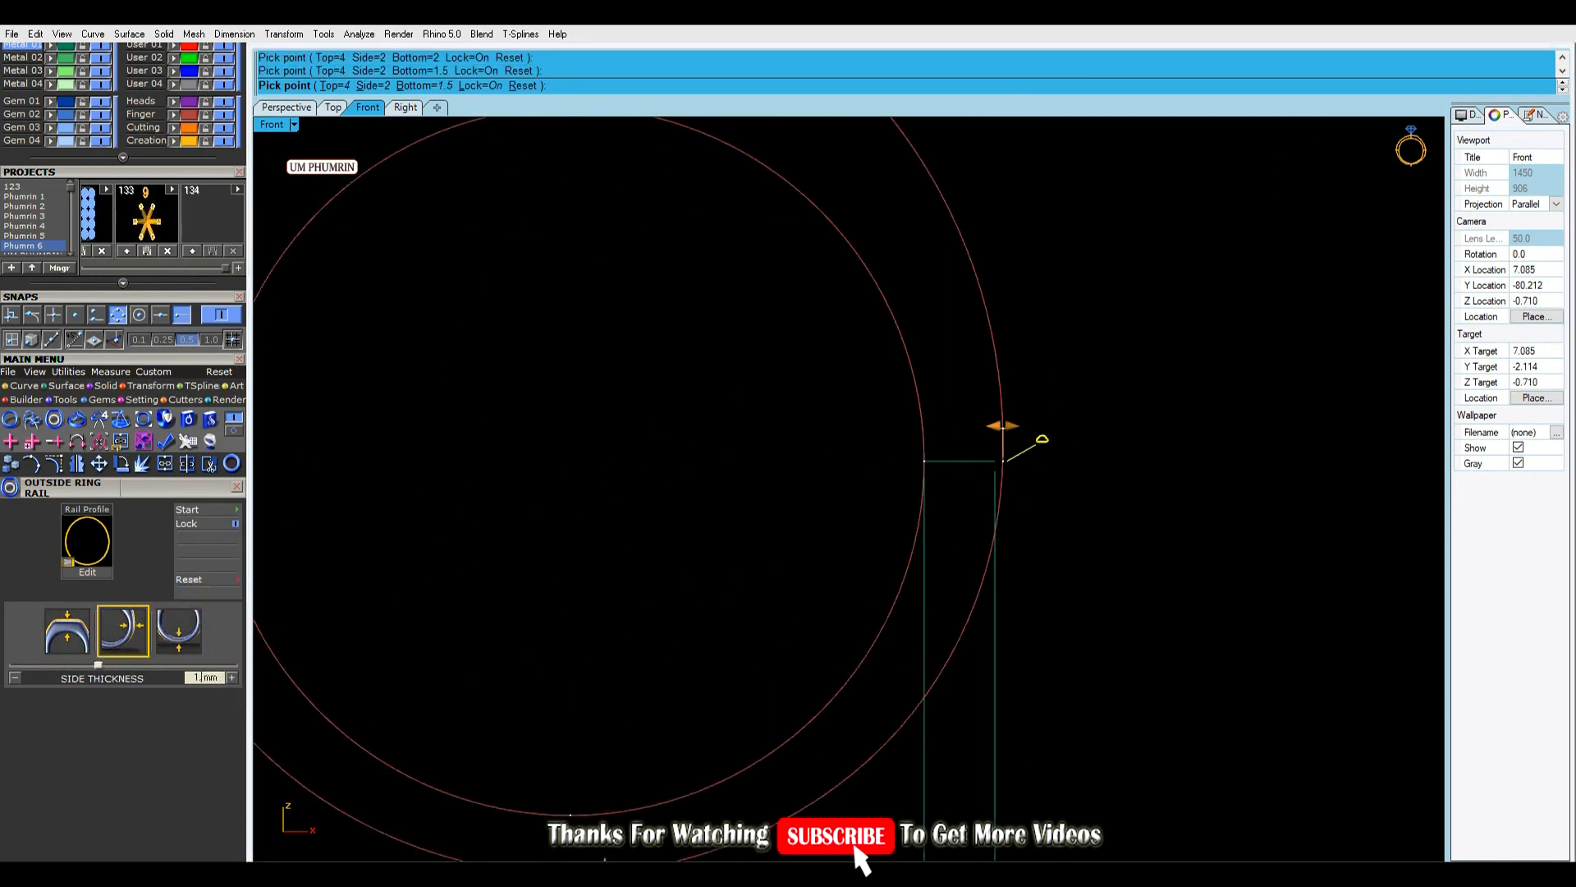
text(1.9)
key(Return)
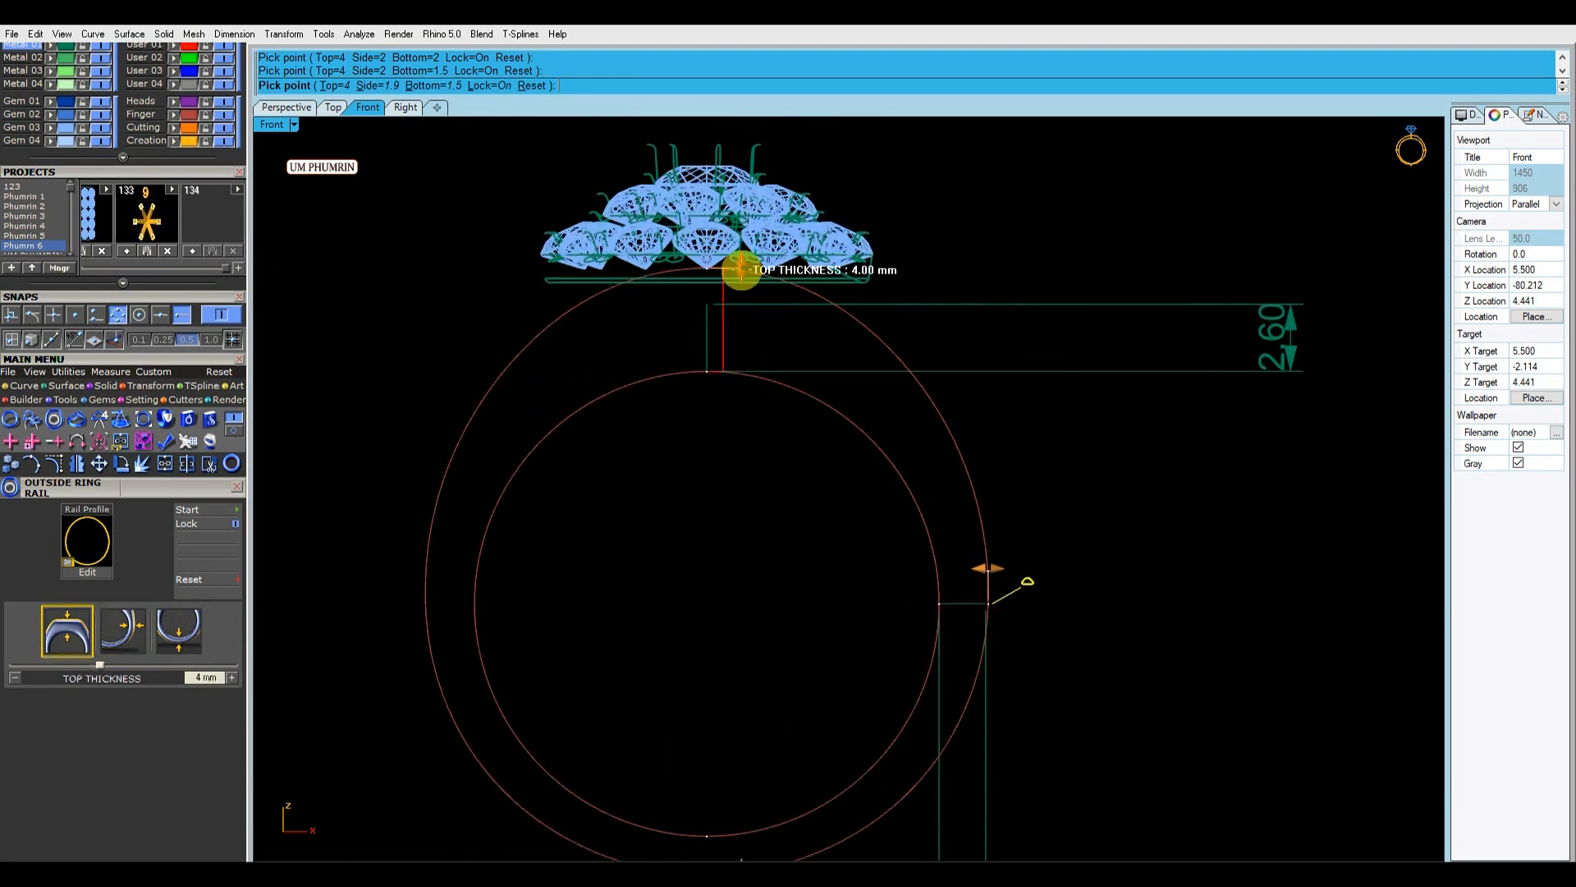
text(2.6)
key(Return)
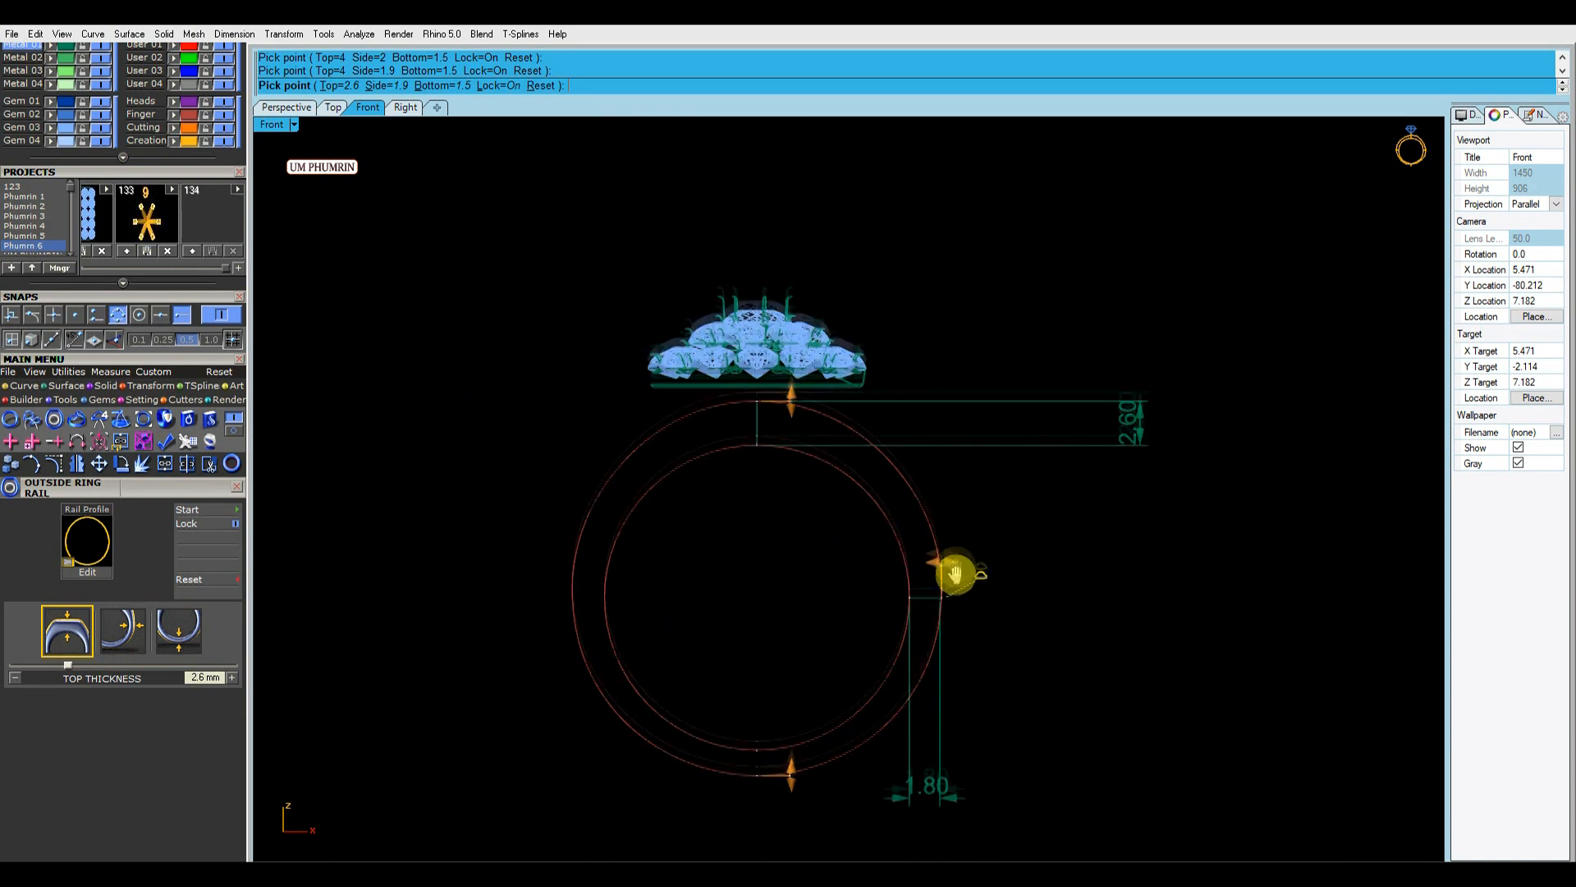
right_click(843, 564)
Delete the two guide dimensions and their helper lines around the ring rails.
scroll(843, 564, down, 4)
click(793, 563)
drag(838, 563, 1105, 754)
click(869, 604)
shift+click(799, 457)
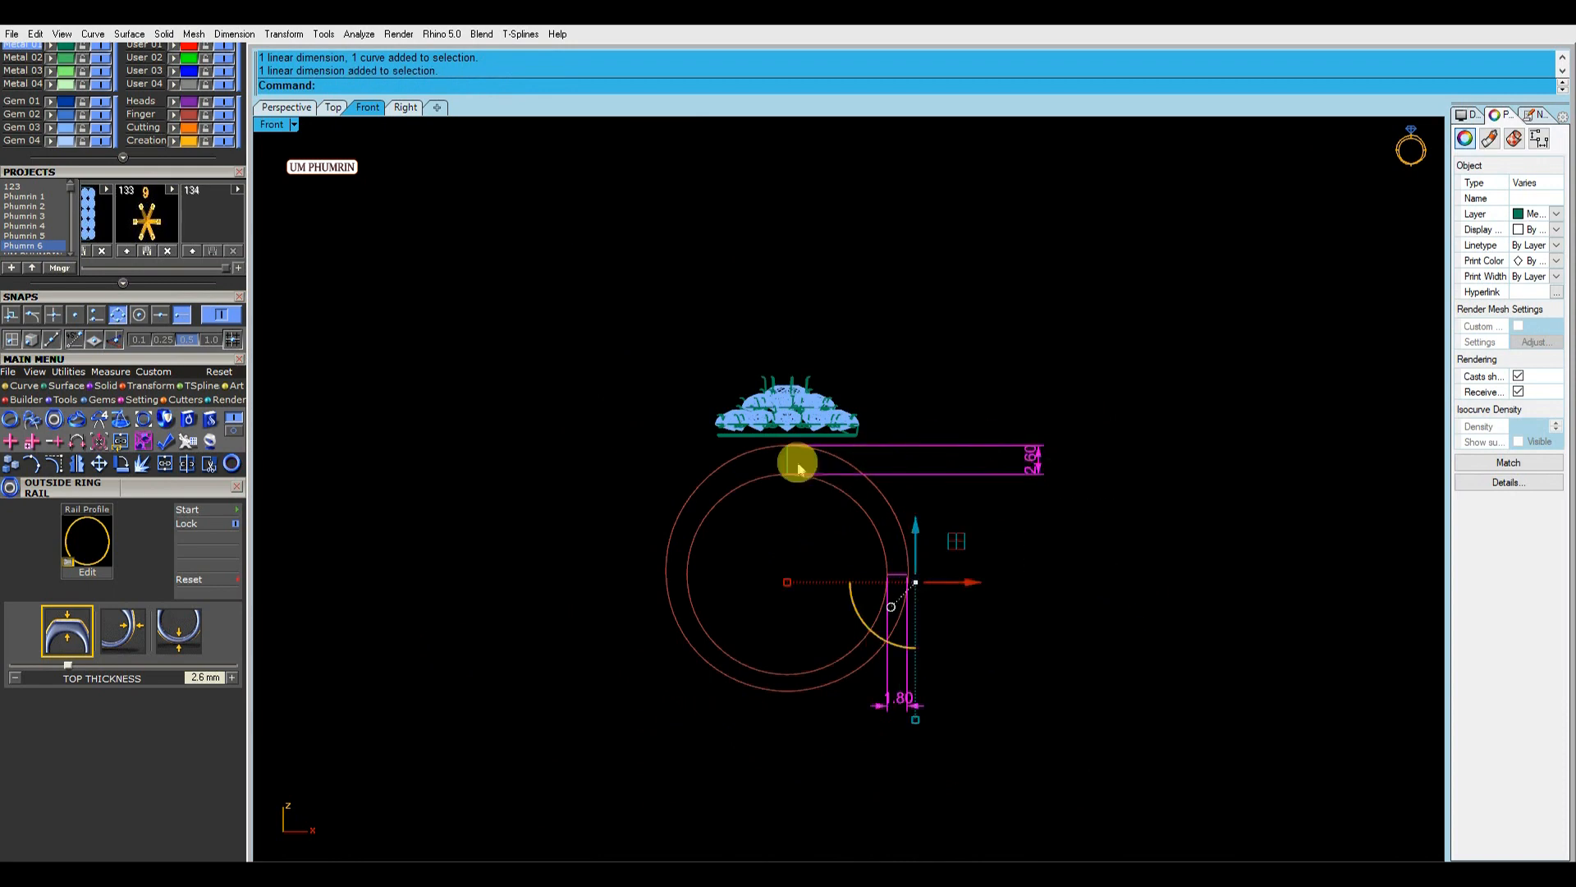
drag(934, 541, 1095, 591)
click(988, 573)
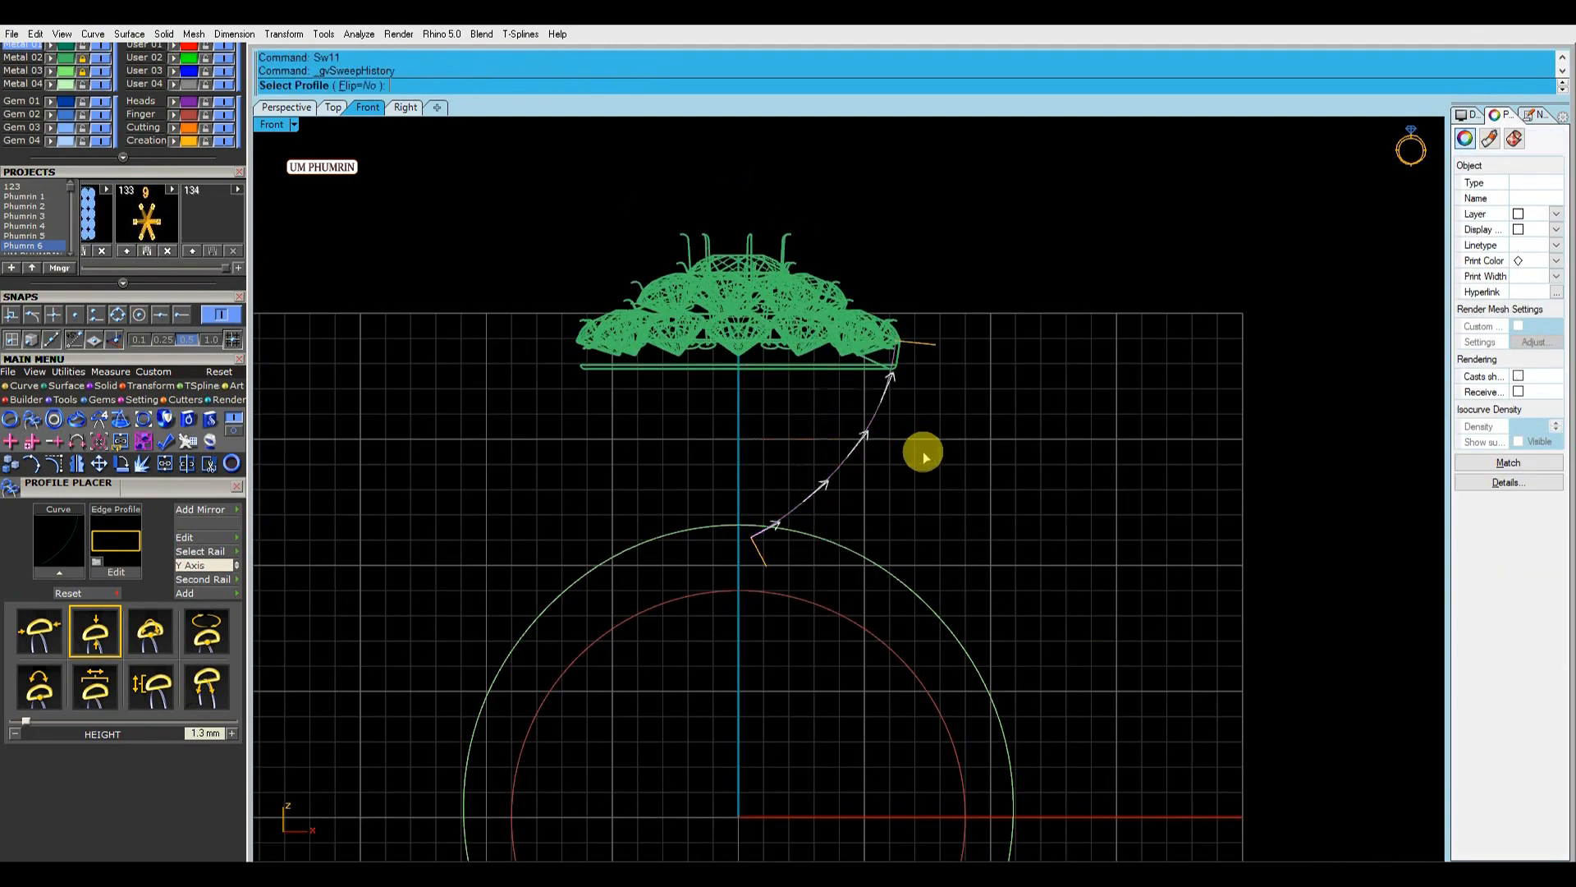
Sweep the two edge profiles along the curve running from the ring's top up to the gem cluster's base.
key(Return)
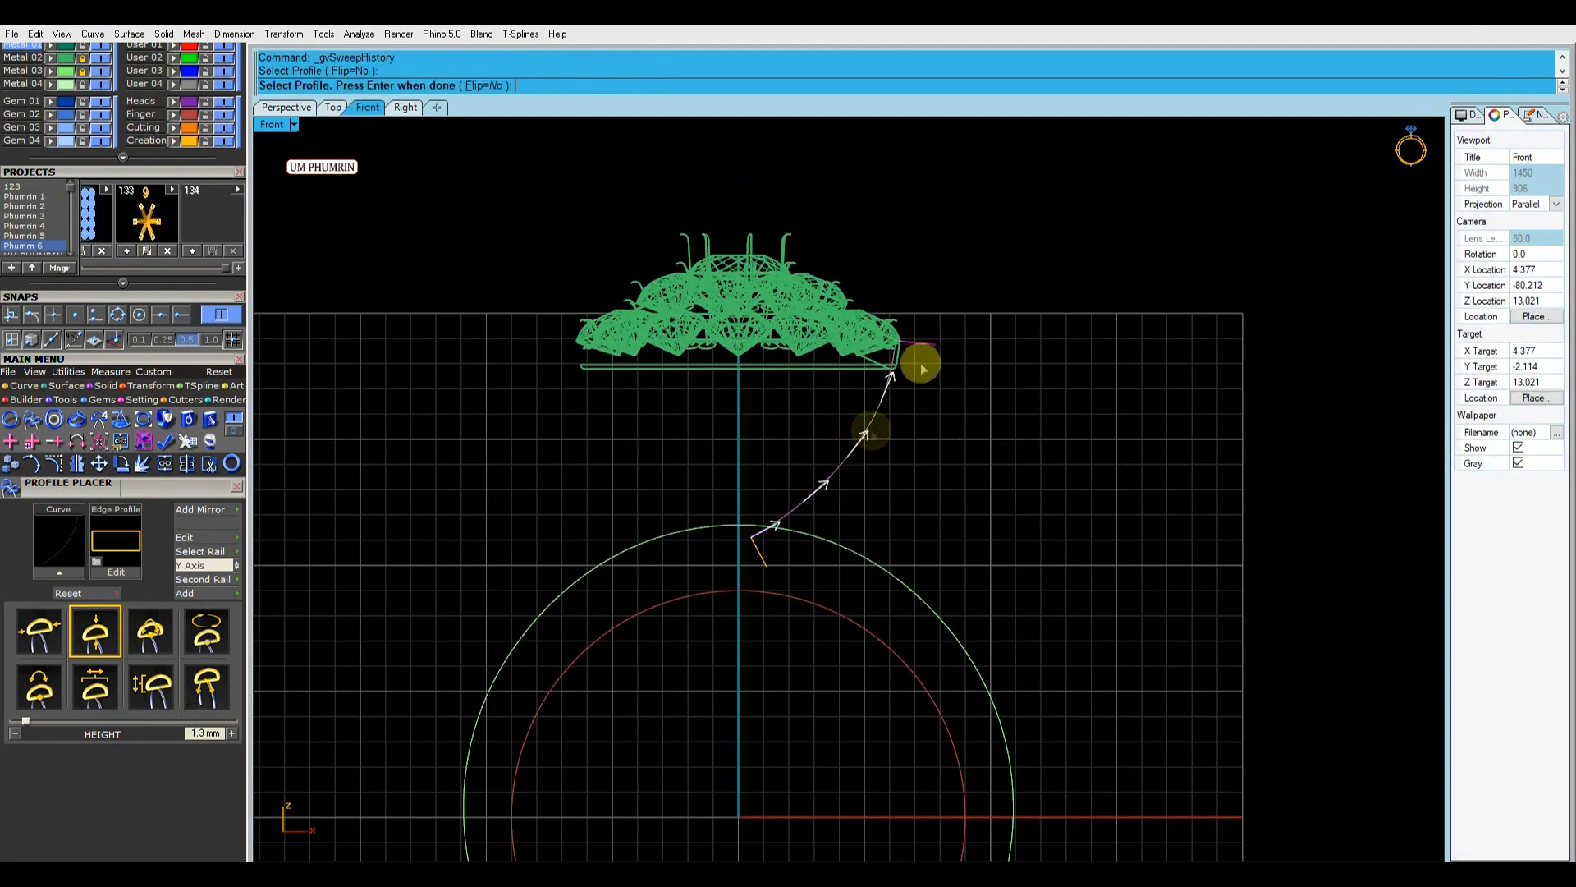
click(757, 558)
key(Return)
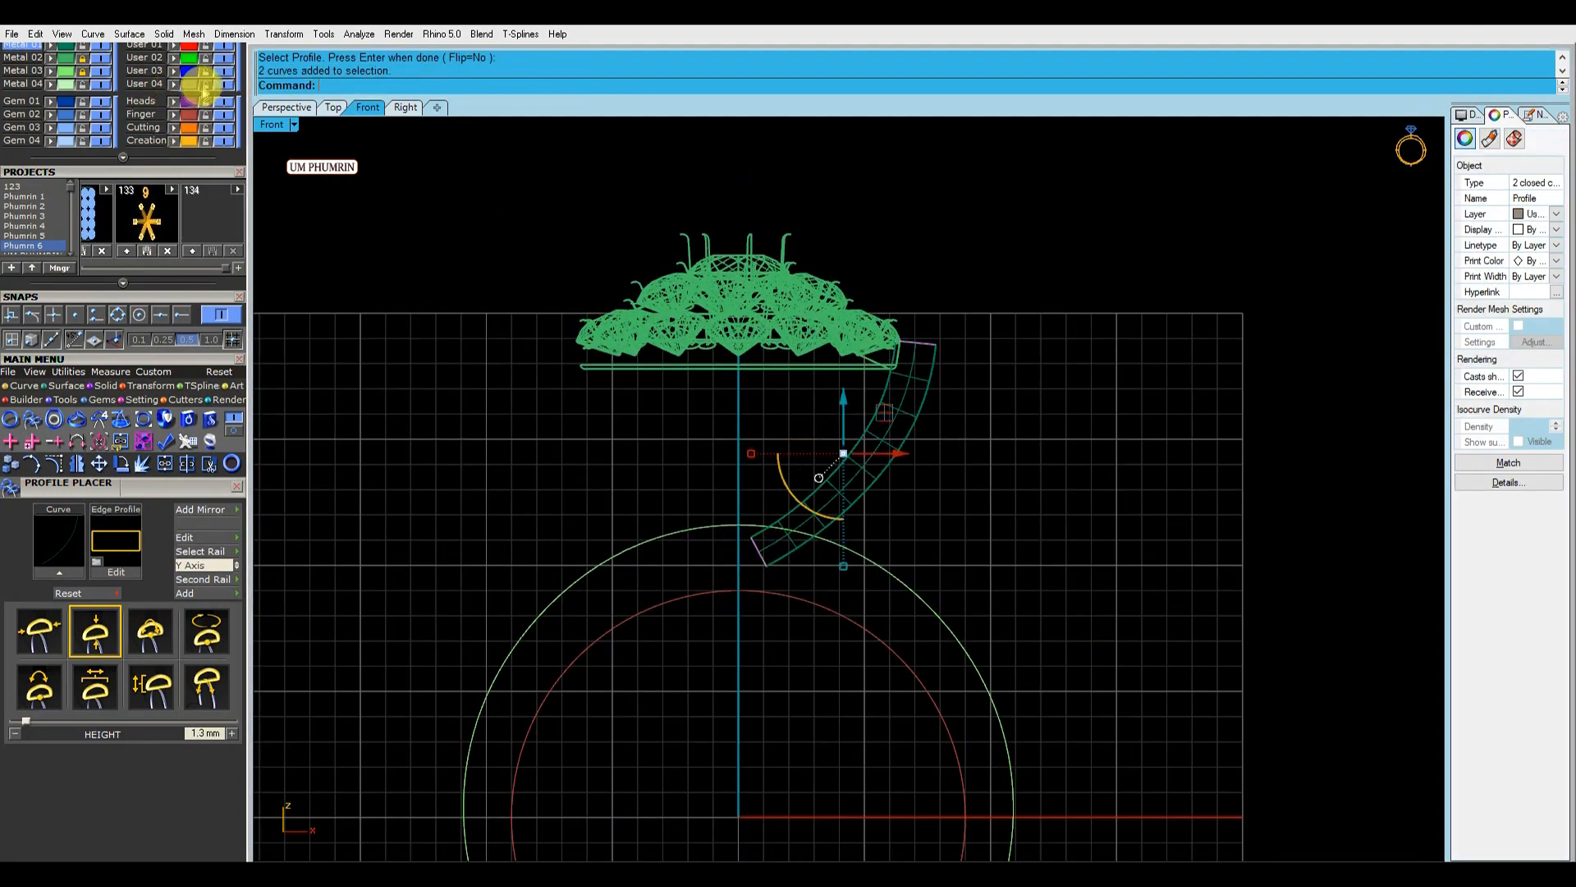
click(858, 417)
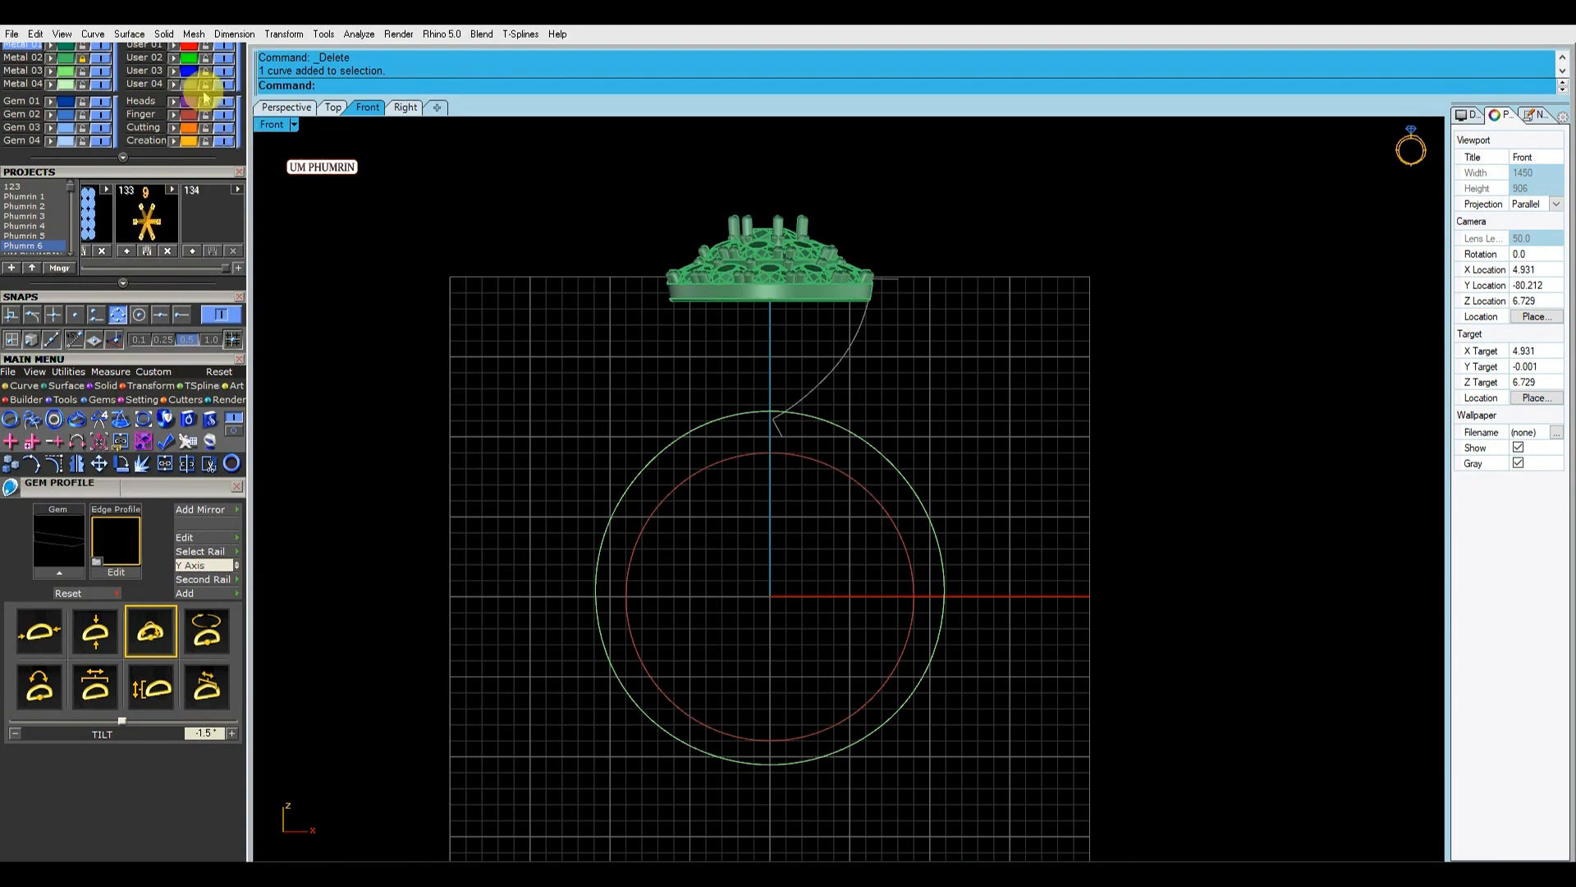
Extrude the outer ring rail to both sides as an open band surface without solid caps.
drag(999, 446, 785, 598)
click(207, 116)
drag(973, 462, 877, 523)
click(301, 106)
scroll(923, 487, up, 7)
right_drag(923, 487, 1022, 441)
key(ctrl+e)
right_click(890, 429)
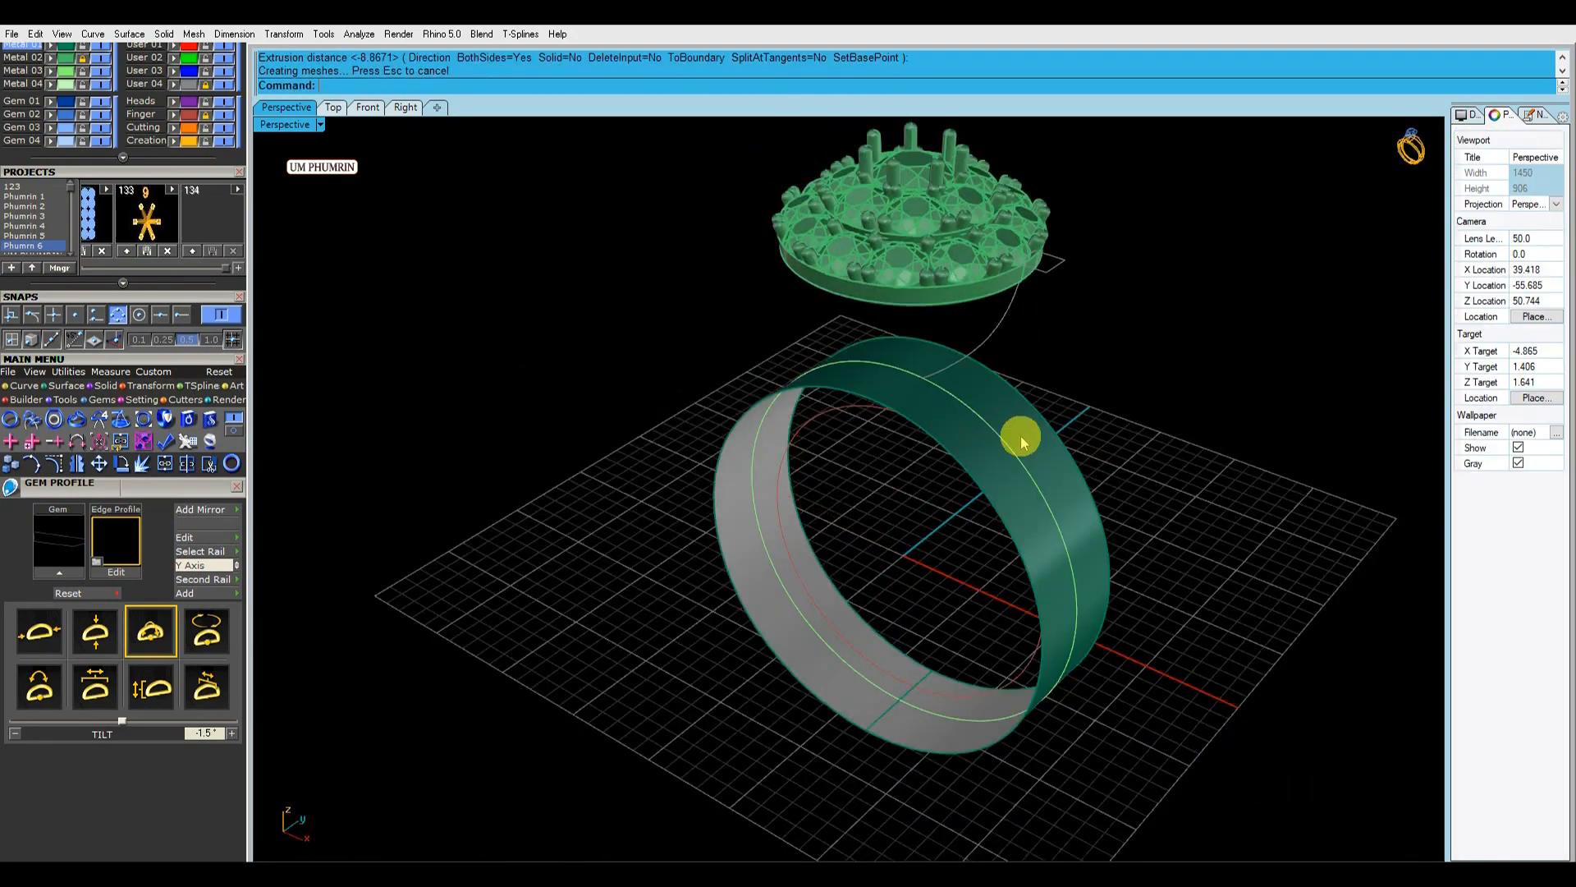
click(961, 404)
click(1011, 443)
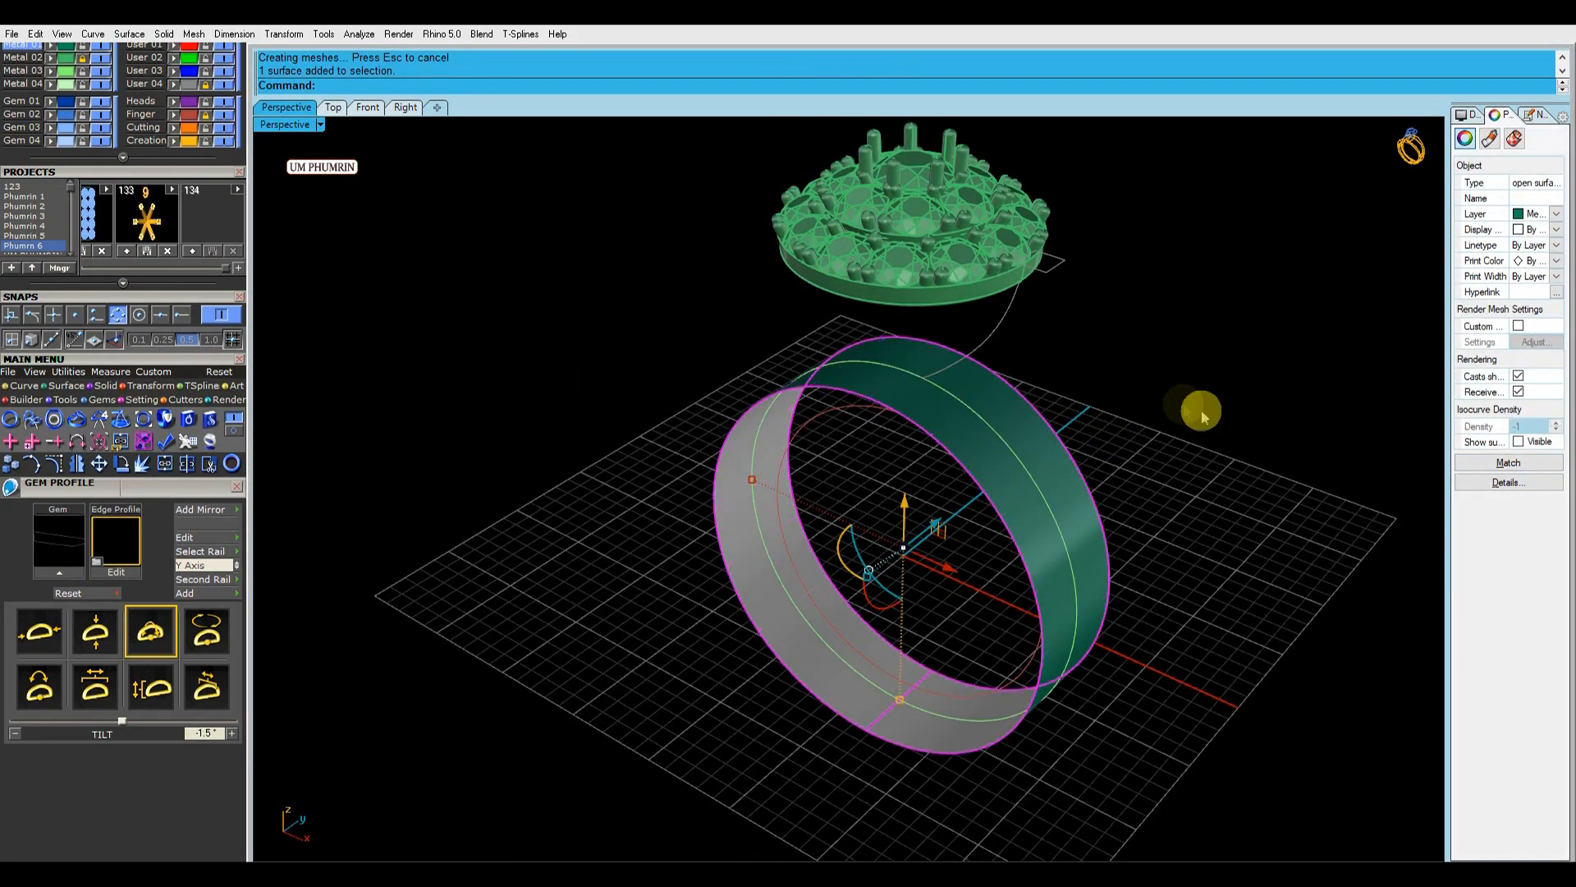
click(434, 162)
Load a 2.1 mm round diamond and move it up to the top of the band with its girdle at the surface.
click(367, 107)
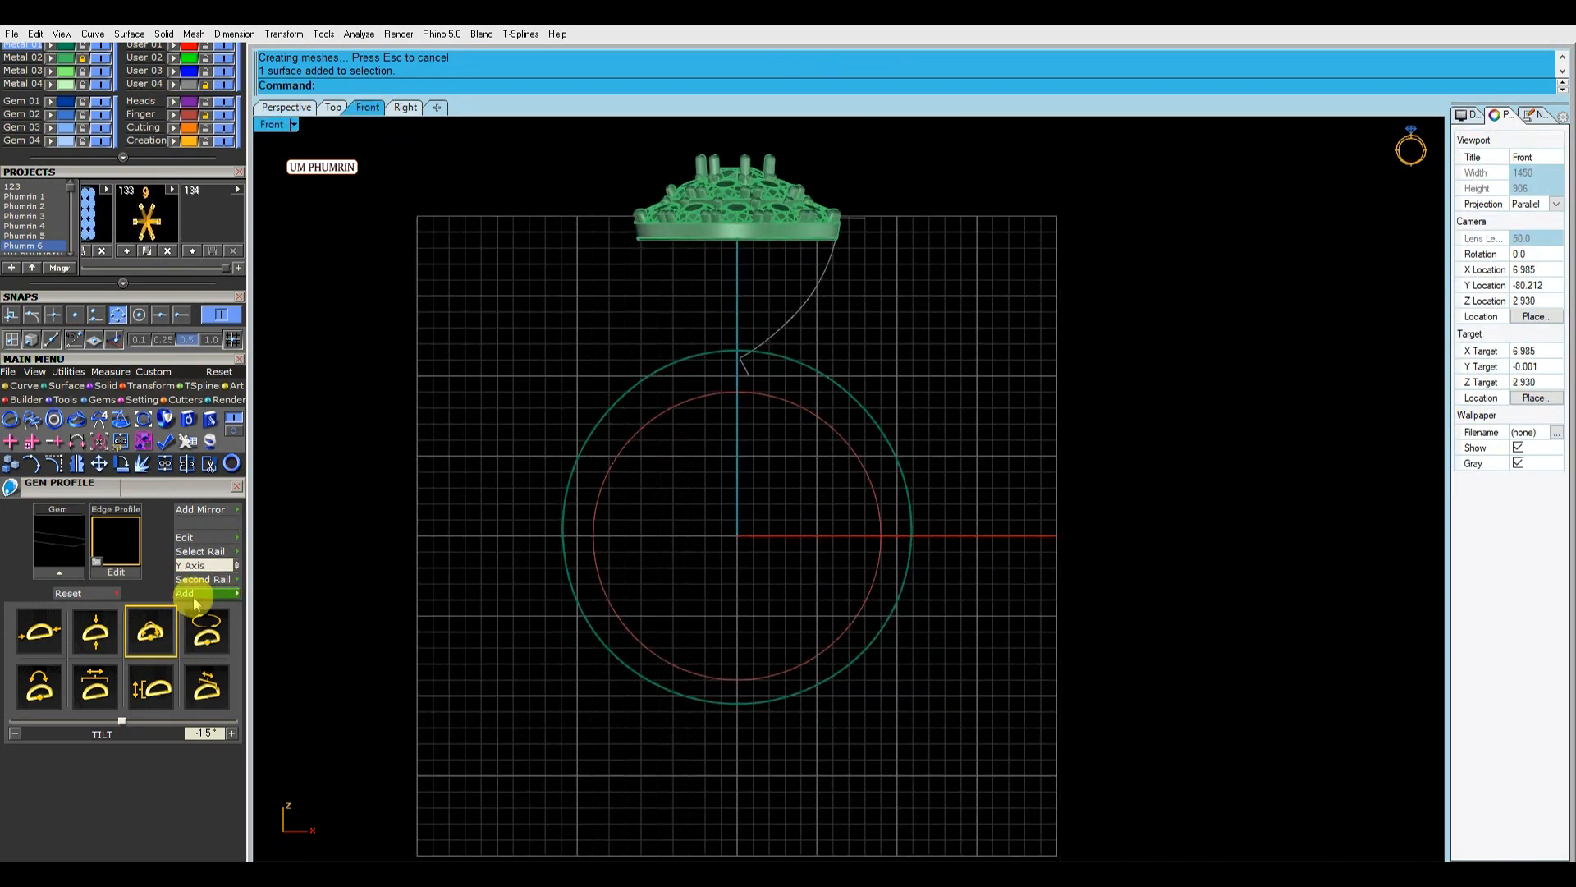
click(95, 399)
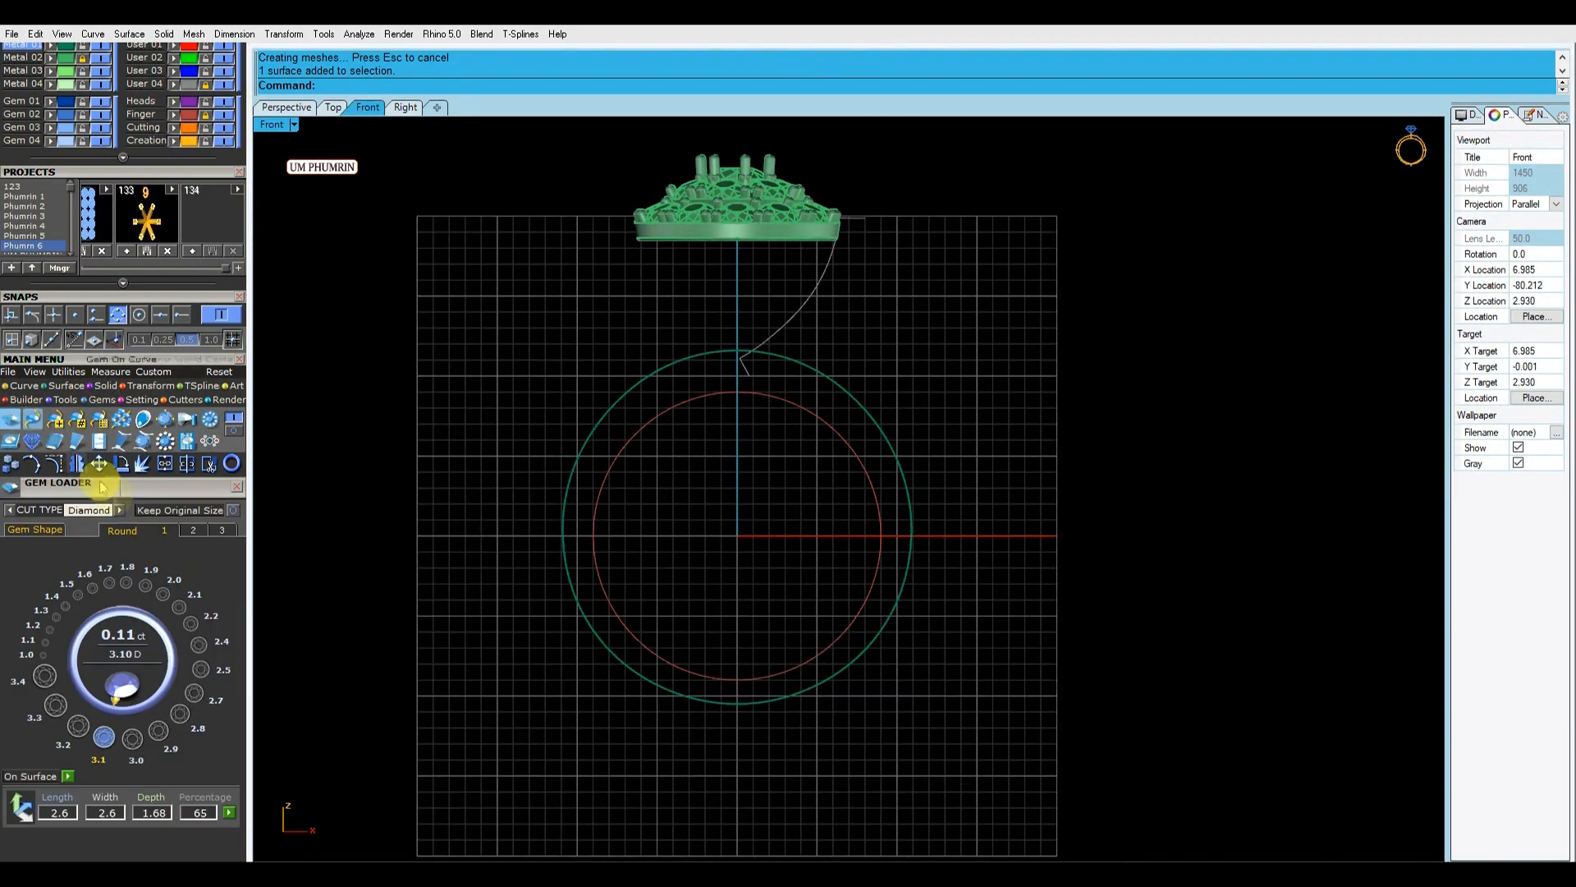
click(179, 607)
scroll(739, 534, up, 3)
drag(739, 534, 756, 202)
right_drag(746, 234, 742, 415)
scroll(738, 431, up, 15)
drag(753, 353, 778, 517)
scroll(765, 422, down, 6)
click(649, 314)
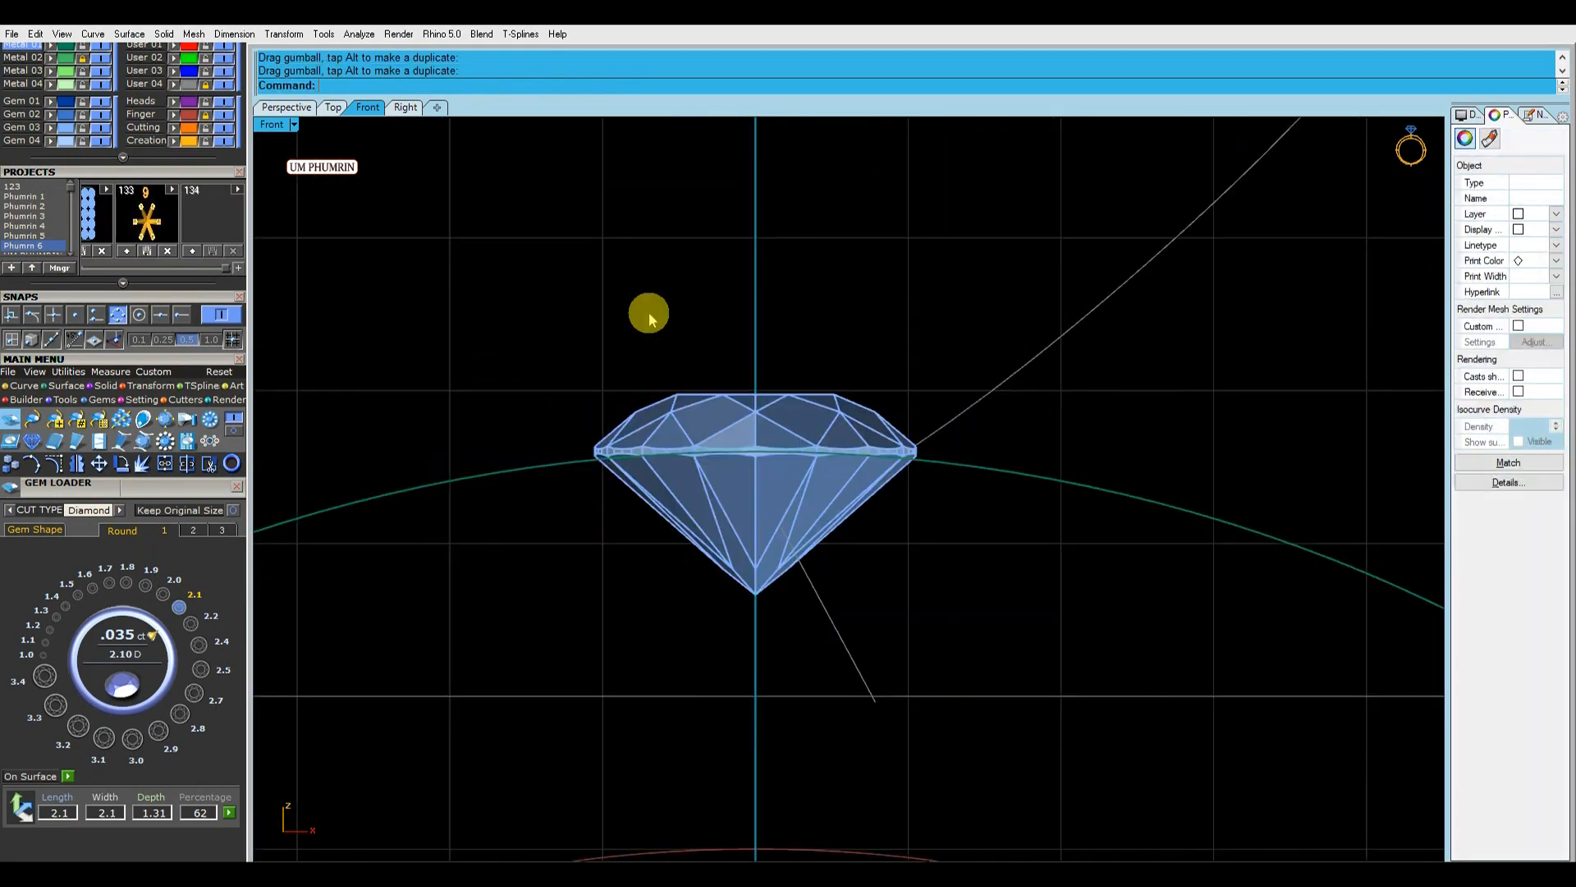
Start Gem on Surface on the extruded band and set the gem scale to 2.1.
scroll(649, 314, down, 3)
click(289, 108)
scroll(821, 427, up, 6)
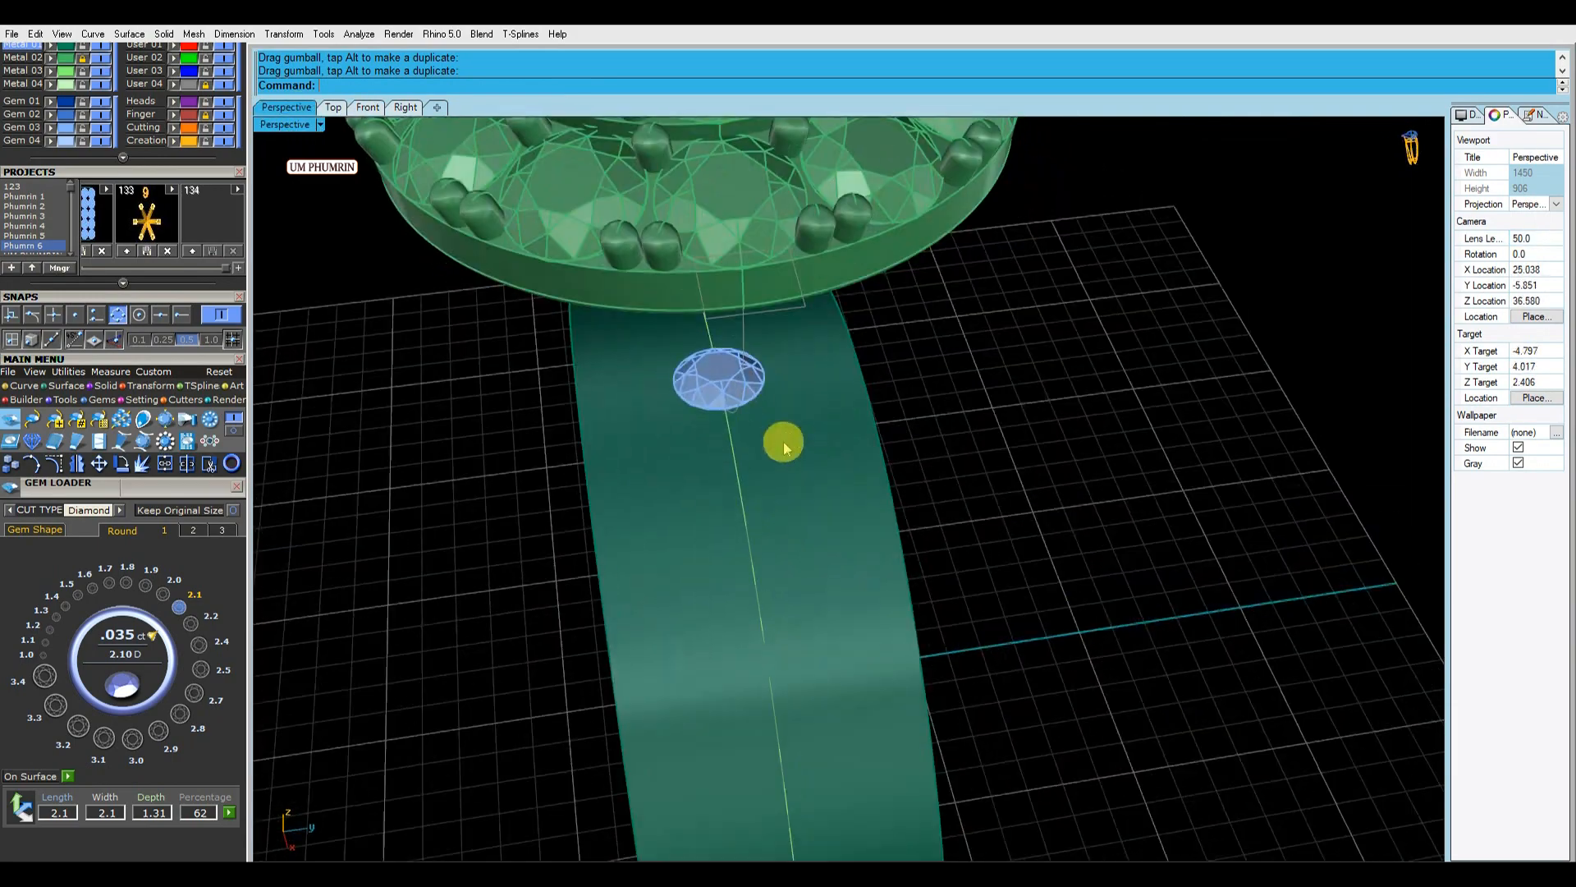
key(Return)
click(863, 464)
scroll(821, 433, up, 4)
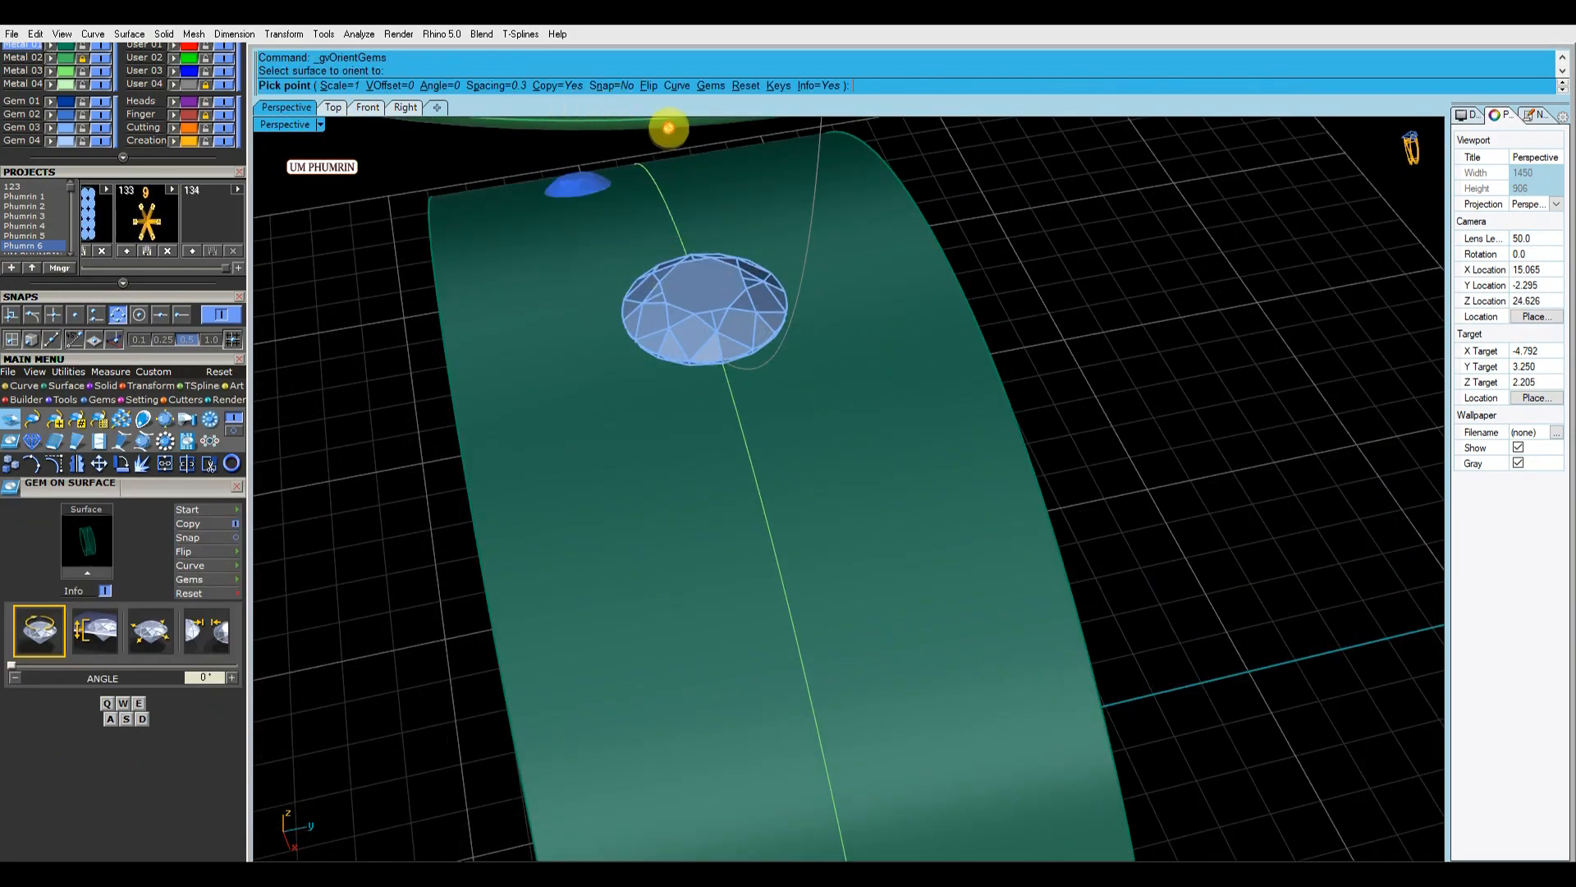
click(339, 85)
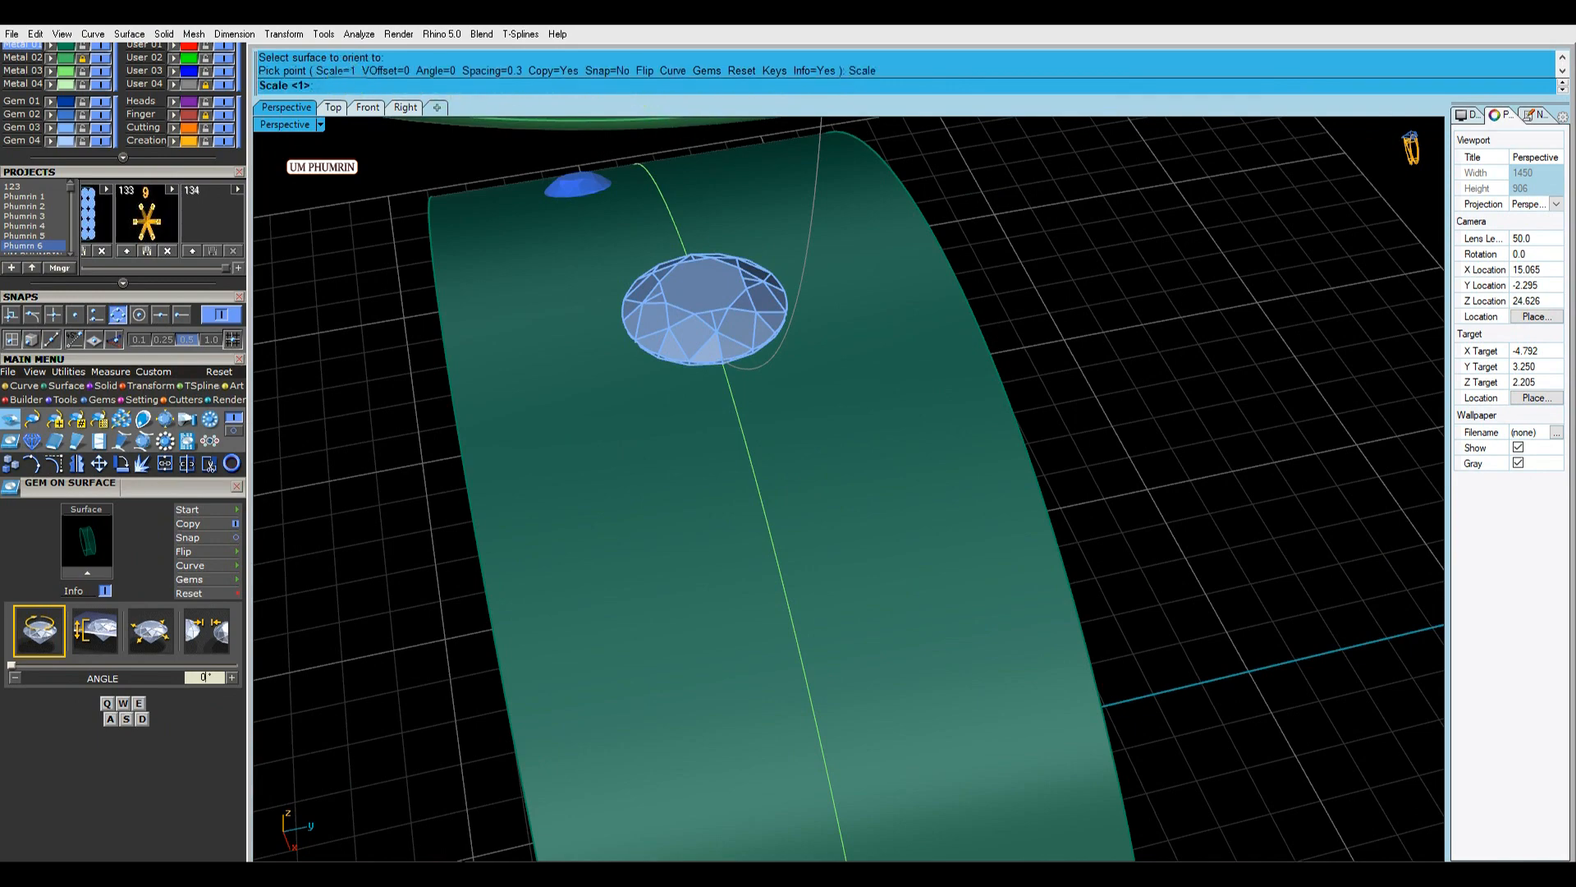
key(Return)
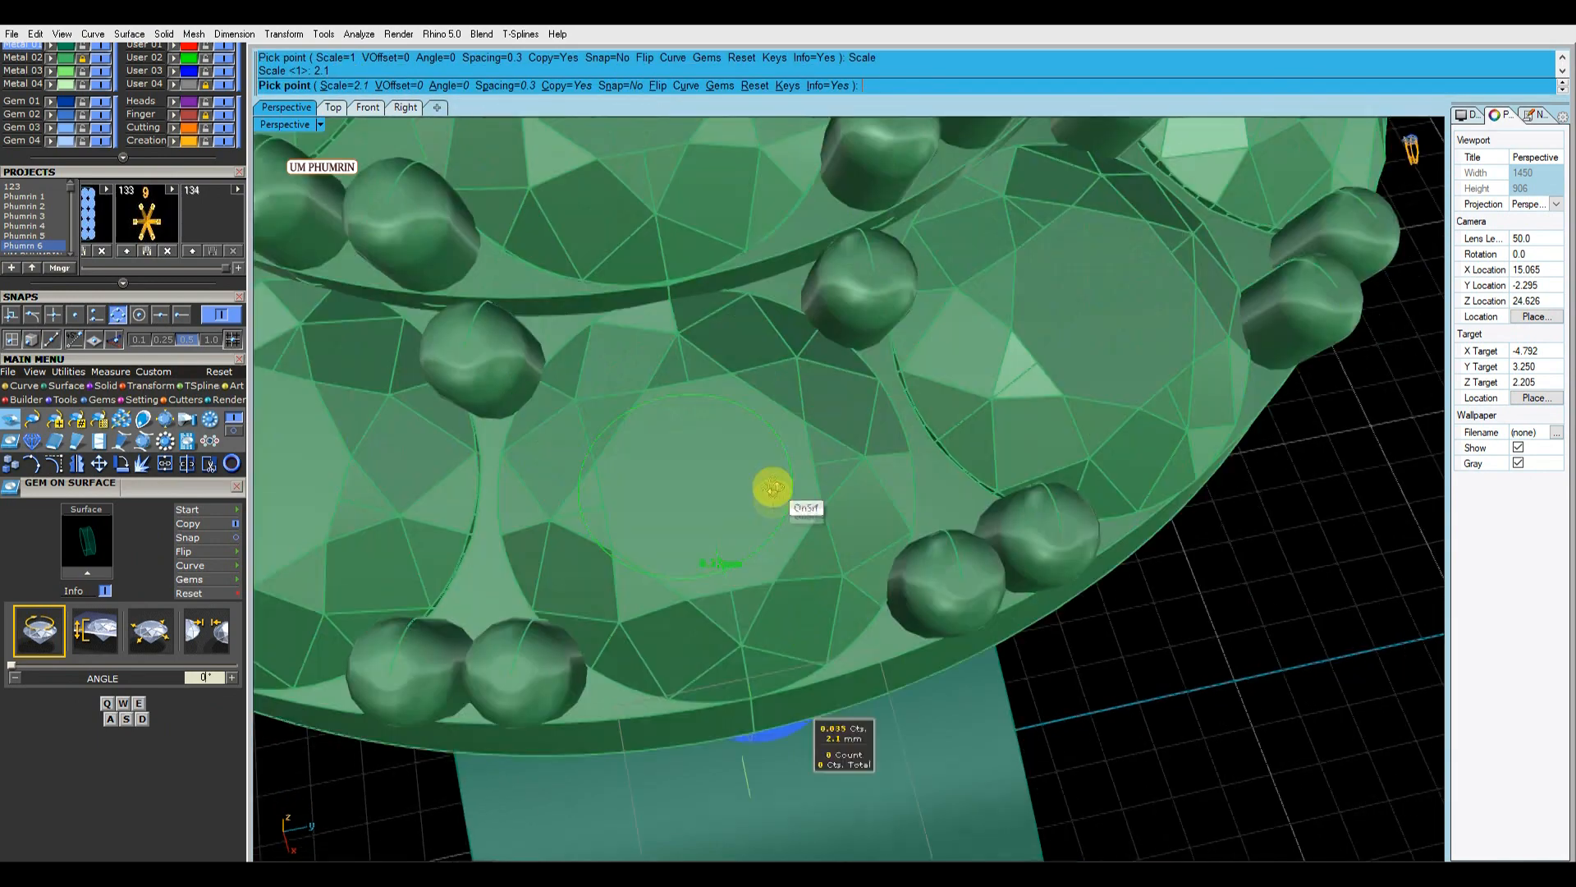
Hide the Metal 02, User 04 and Finger layers to clear the view of the band.
right_drag(772, 488, 750, 328)
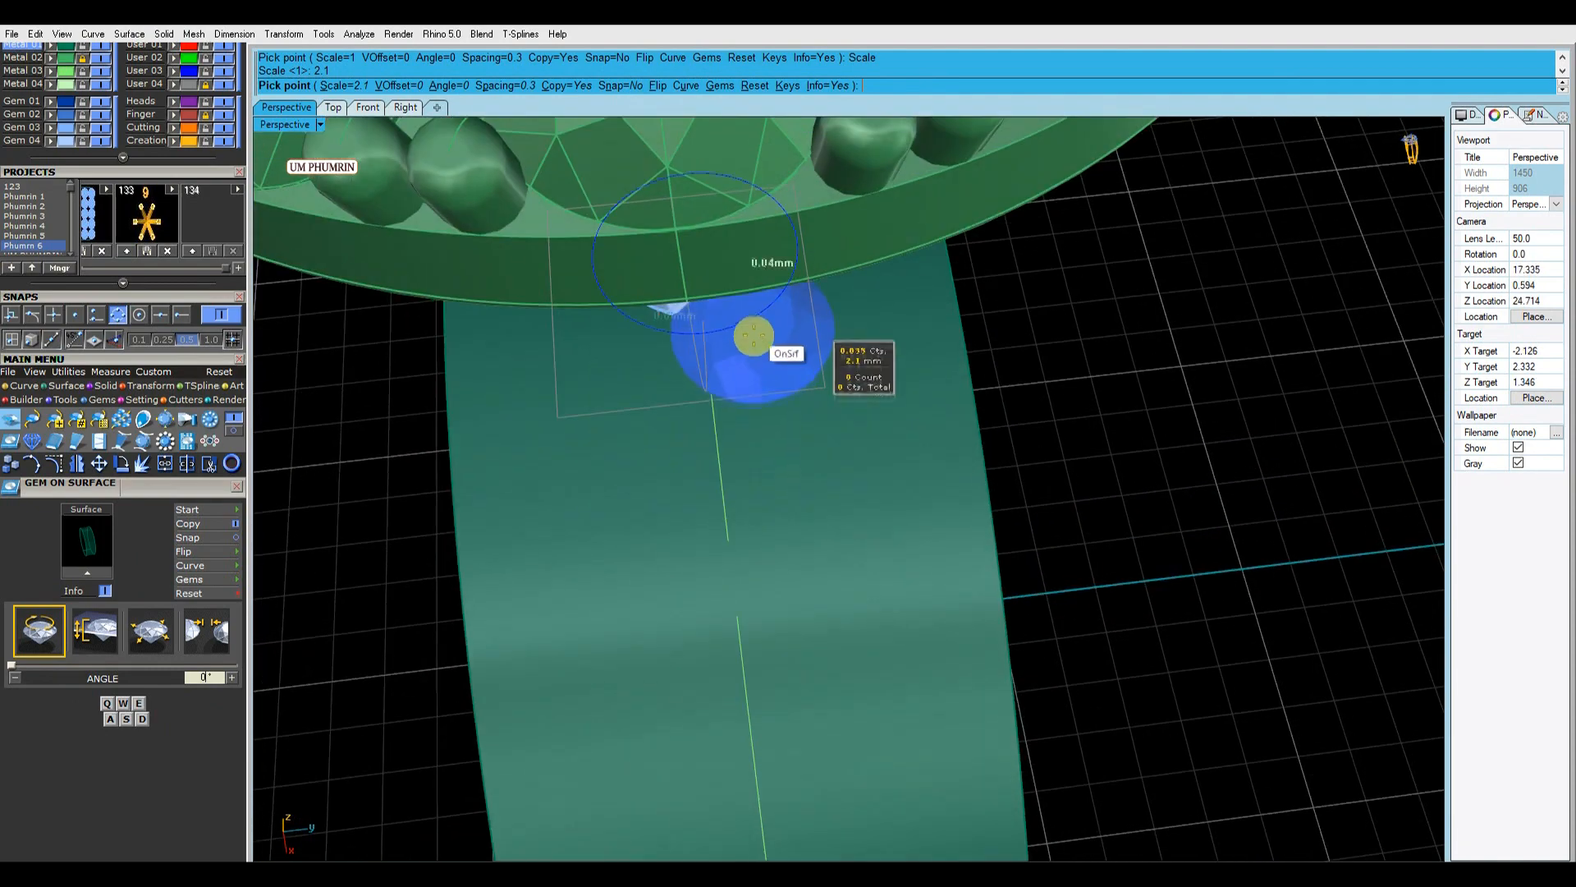
click(104, 61)
click(222, 85)
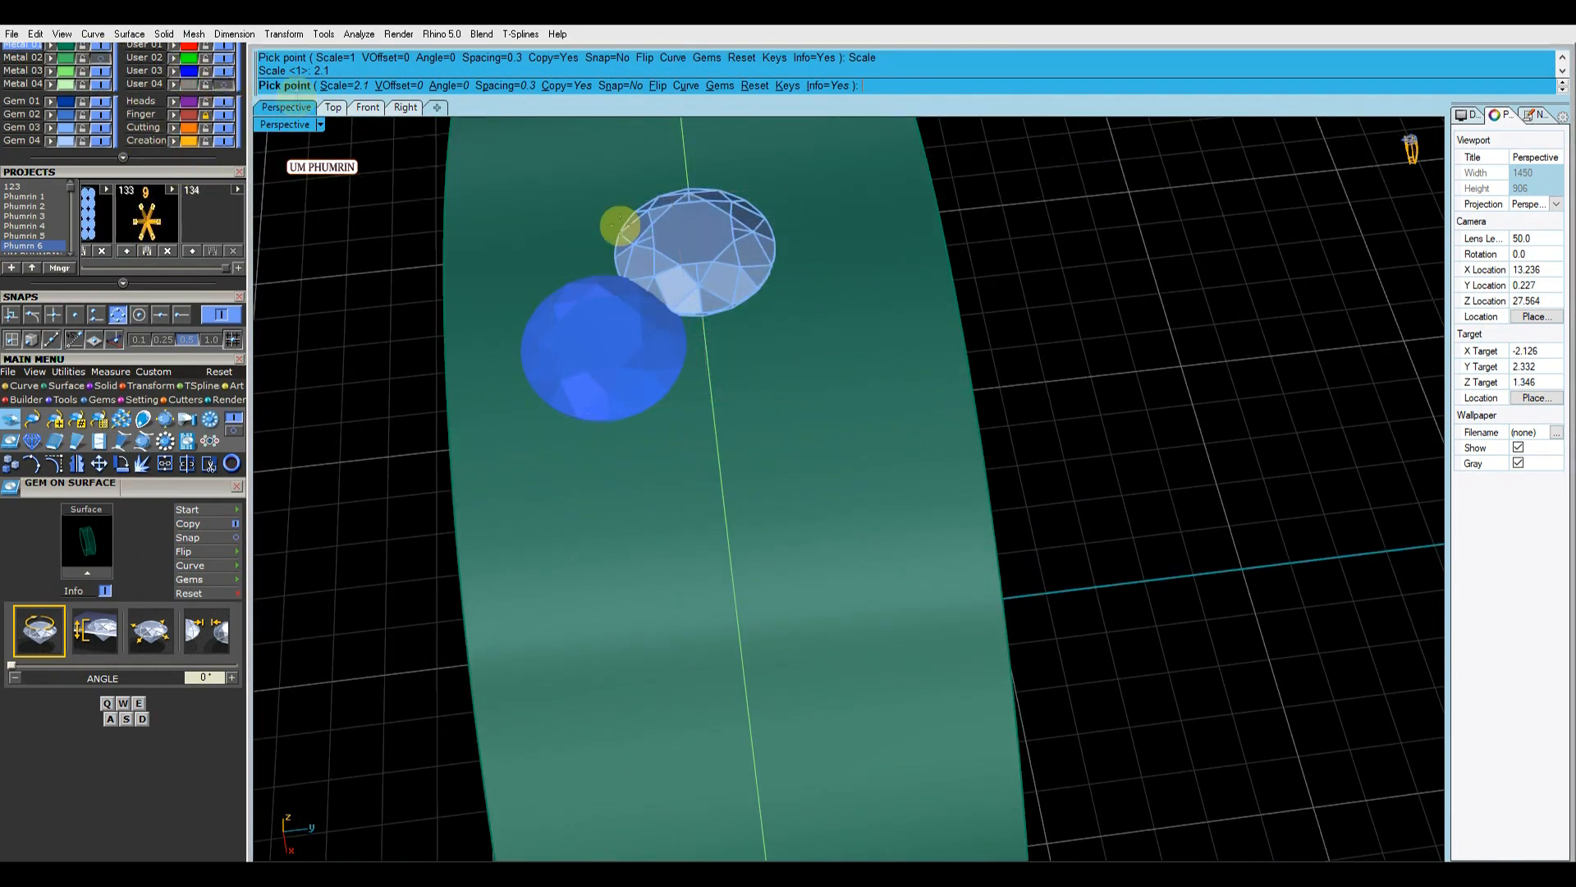
shift+right_drag(790, 386, 837, 369)
click(221, 115)
Place a second 2.1 mm diamond on the band diagonally next to the first, offset from the centre line.
right_drag(829, 287, 901, 304)
click(122, 314)
scroll(893, 504, up, 5)
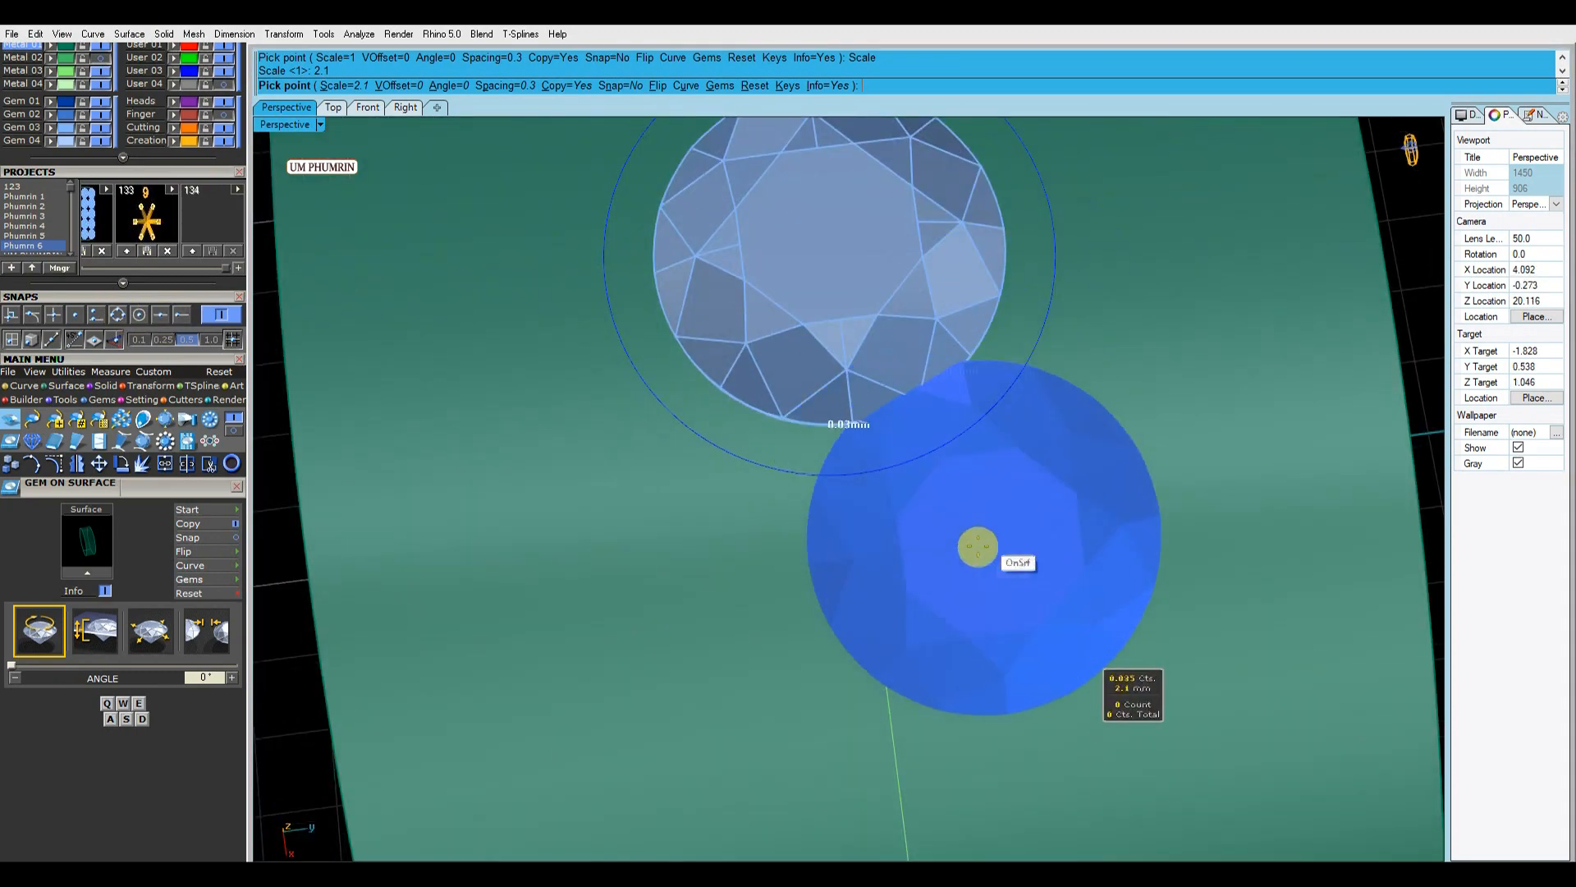
shift+right_drag(1031, 567, 1012, 554)
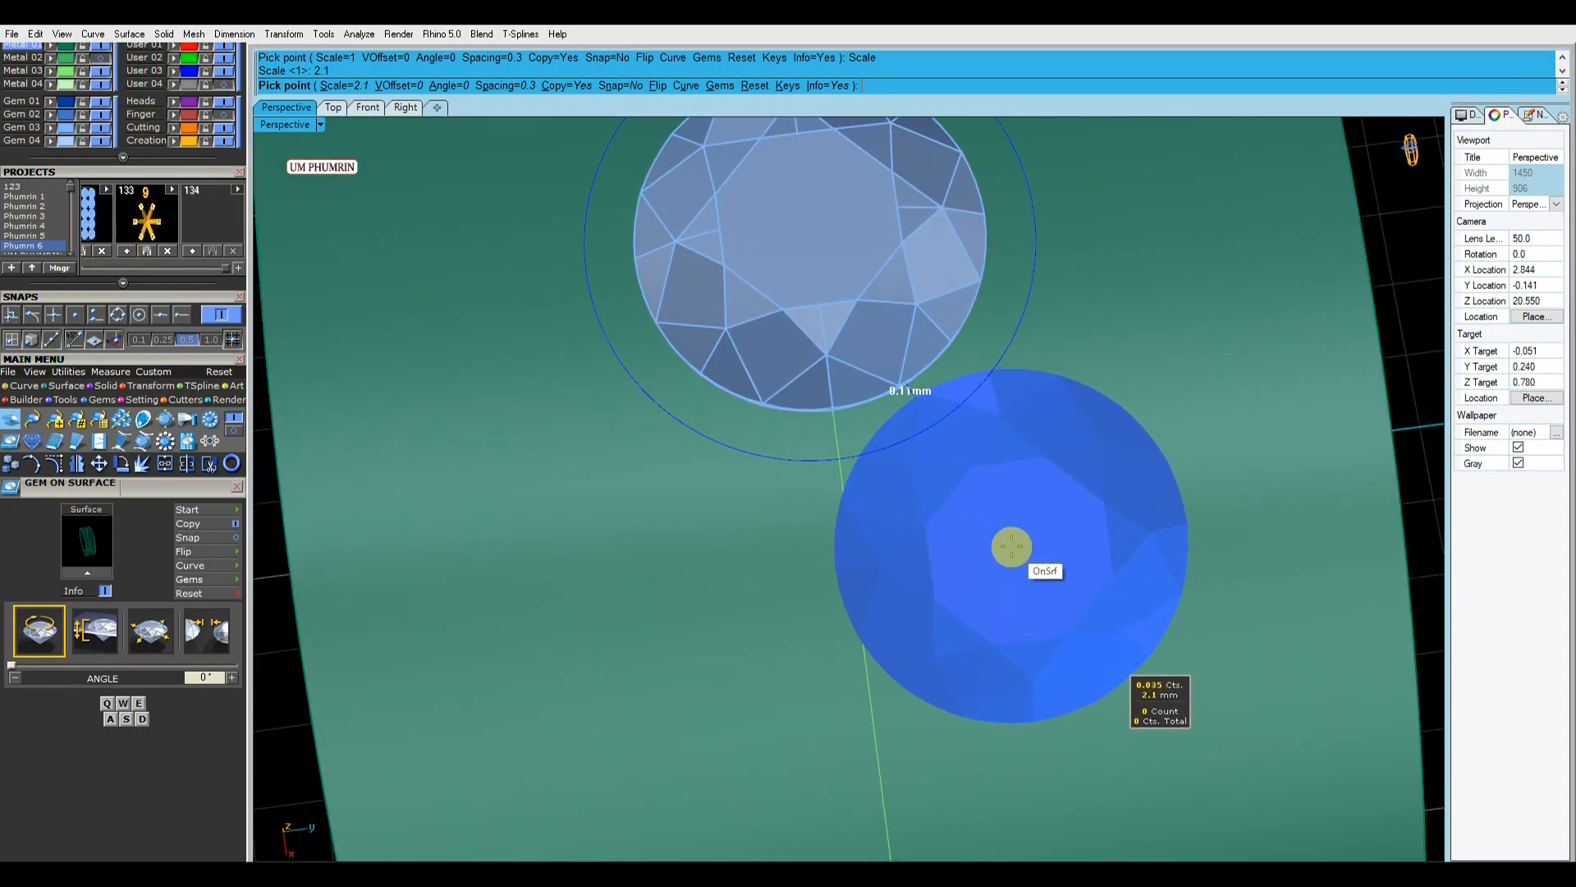
click(1011, 546)
right_click(1012, 548)
Extract the band surface's U isocurve through the centre of the second diamond.
scroll(1011, 549, down, 10)
right_drag(1011, 549, 963, 487)
right_drag(1128, 490, 1075, 476)
shift+right_drag(1076, 476, 980, 464)
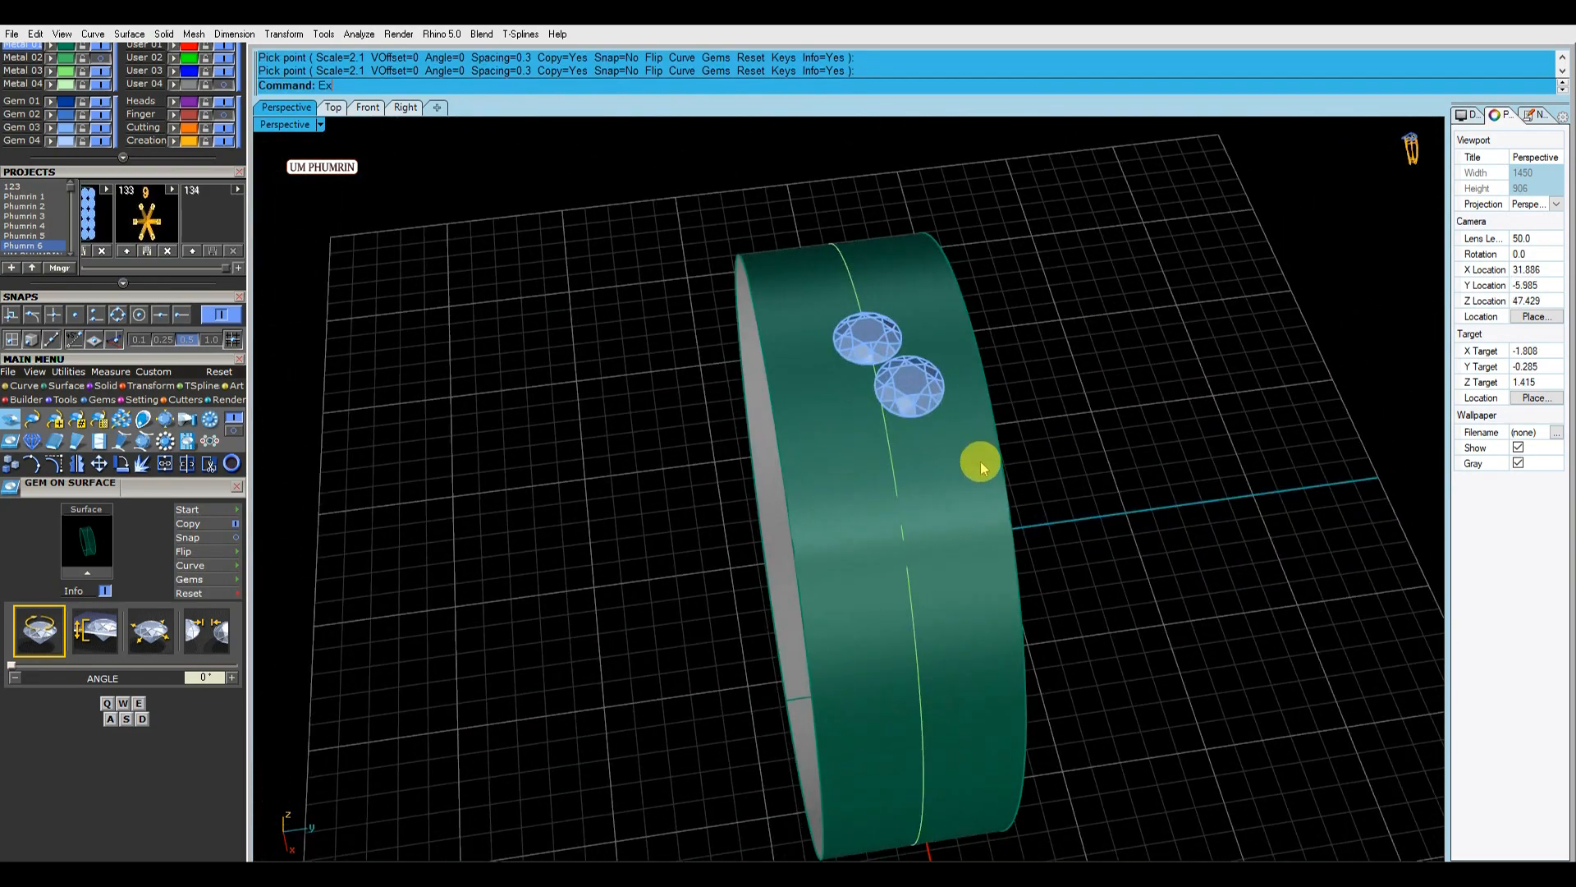
key(Return)
click(975, 476)
click(76, 314)
click(911, 382)
key(Return)
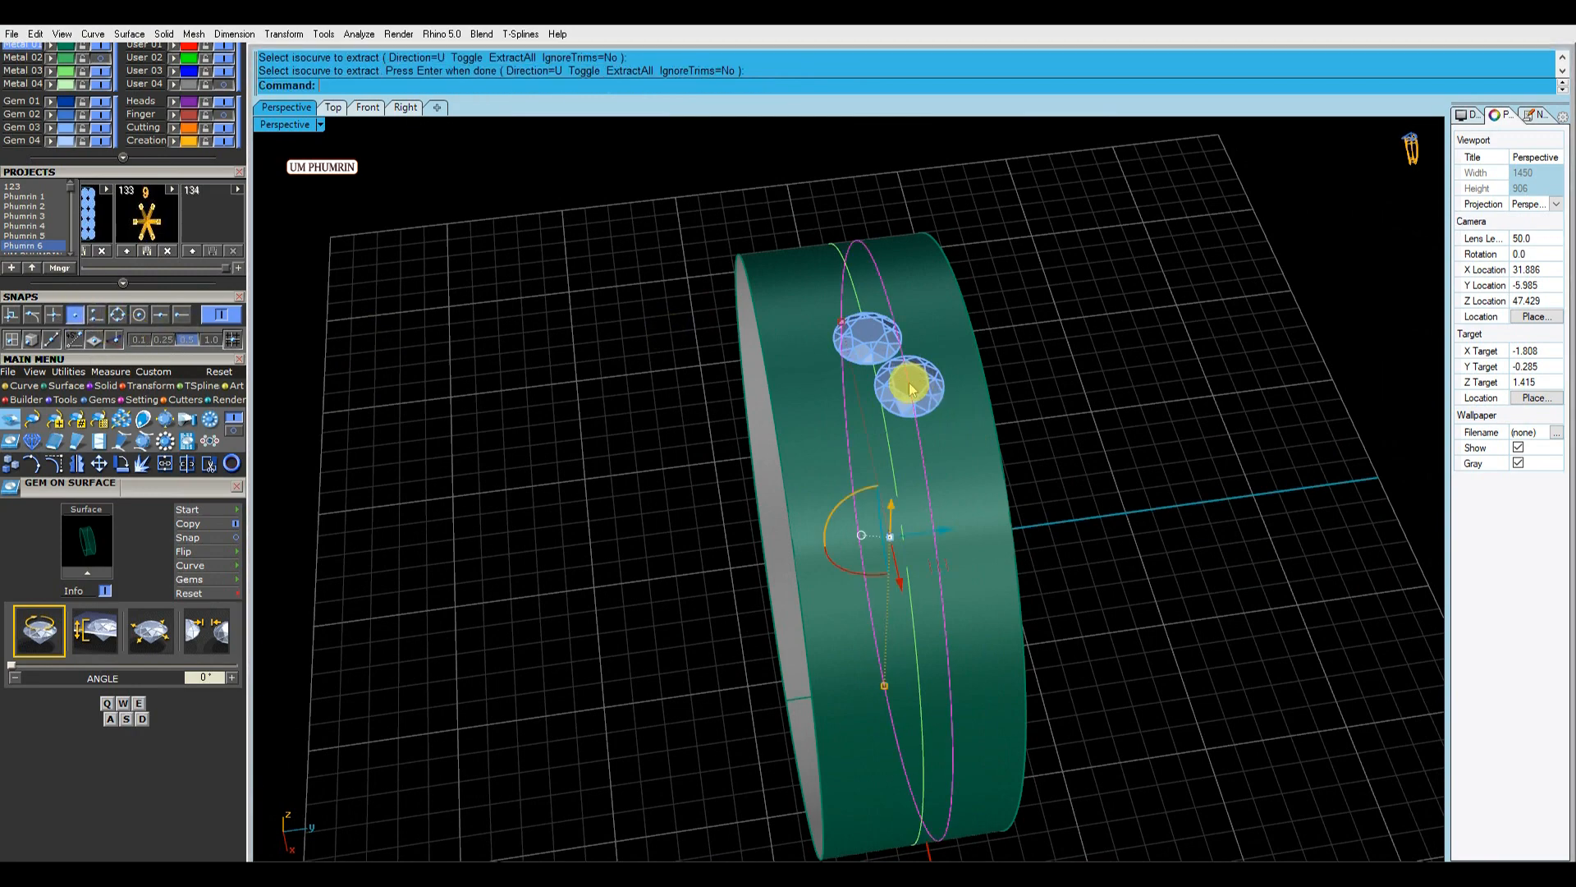
Place a third 2.1 mm diamond on the band's centre line below the second one, snapping near the curve.
right_drag(911, 382, 925, 393)
scroll(66, 197, up, 2)
click(52, 173)
mouse_move(862, 457)
right_down()
mouse_move(862, 436)
mouse_move(872, 447)
right_up()
right_click(917, 466)
scroll(891, 448, up, 2)
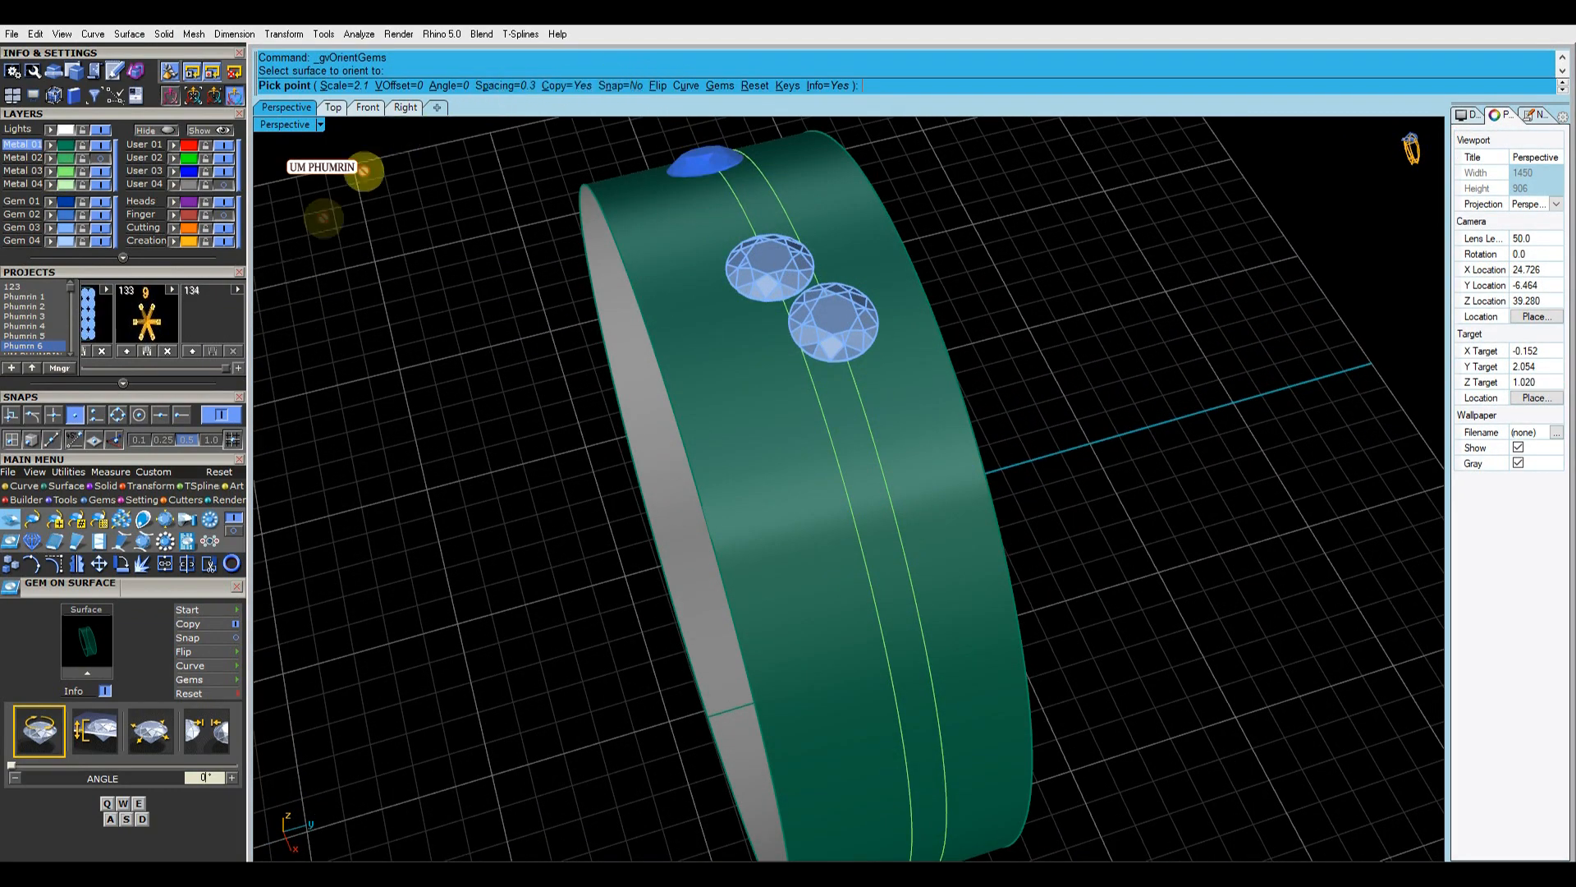
click(96, 415)
scroll(815, 472, up, 2)
scroll(814, 475, up, 2)
scroll(792, 528, up, 2)
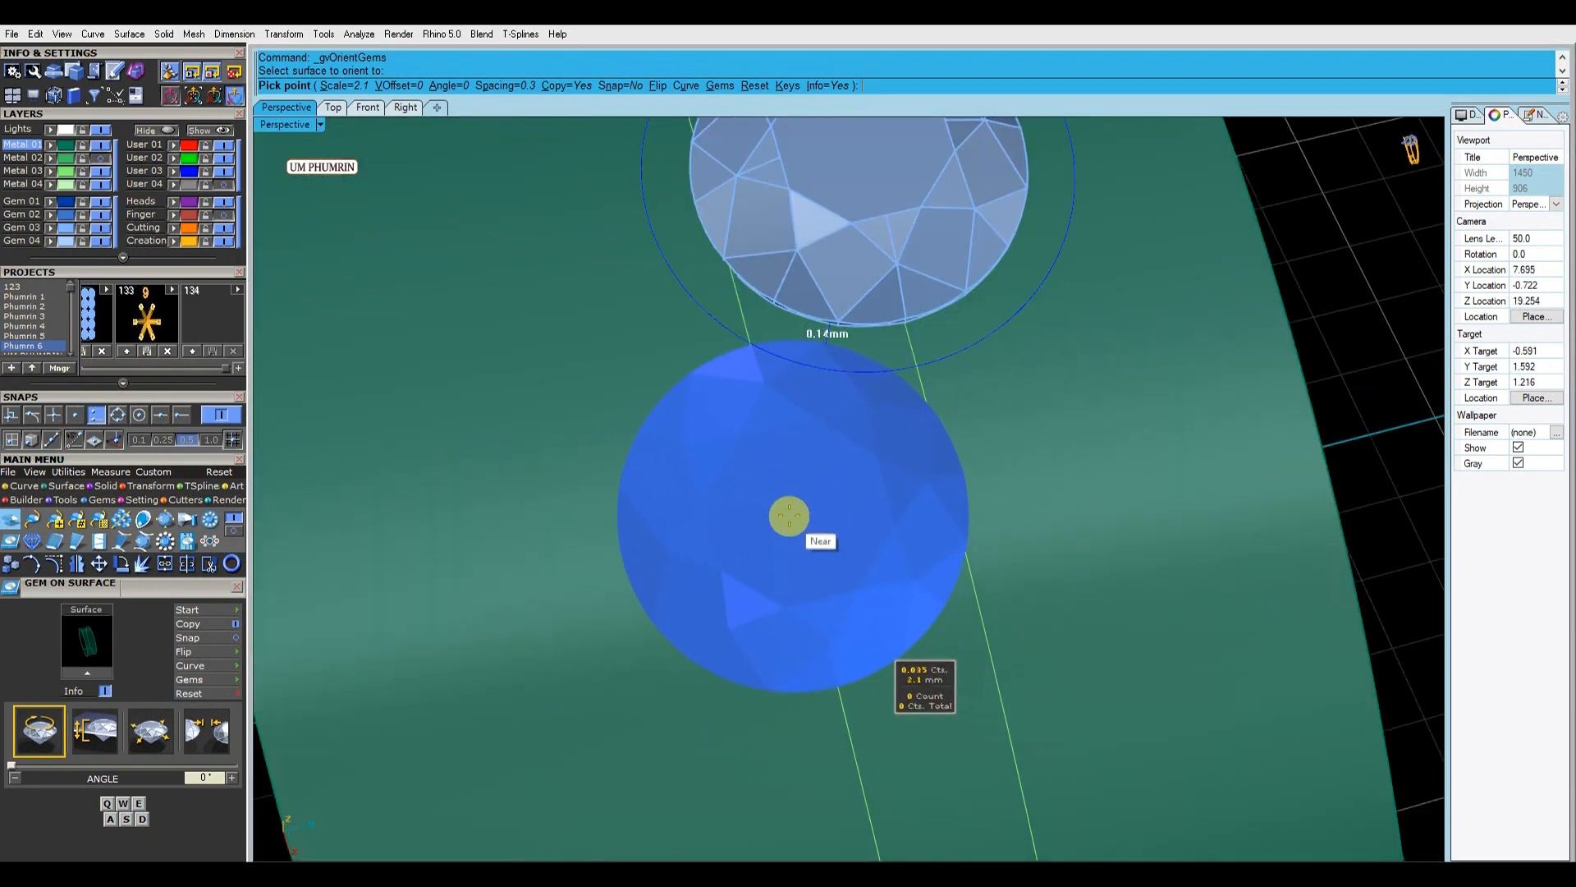
click(784, 511)
scroll(780, 493, down, 3)
scroll(774, 468, up, 3)
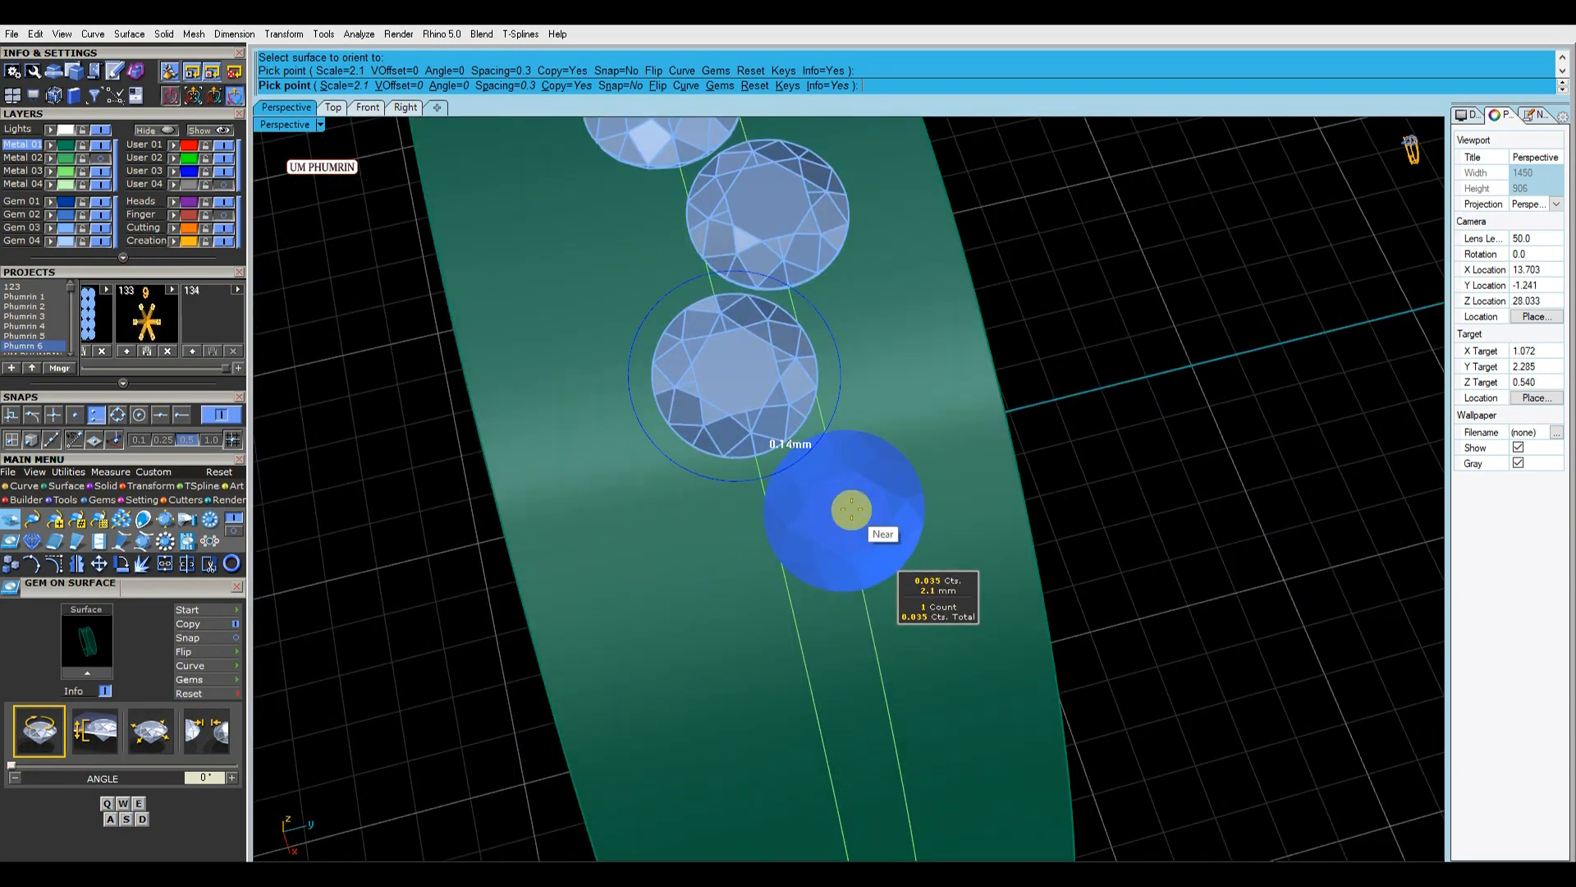
Place three more 2.1 mm diamonds down the band in a zigzag, alternating between the two guide curves.
click(850, 507)
right_drag(850, 507, 812, 504)
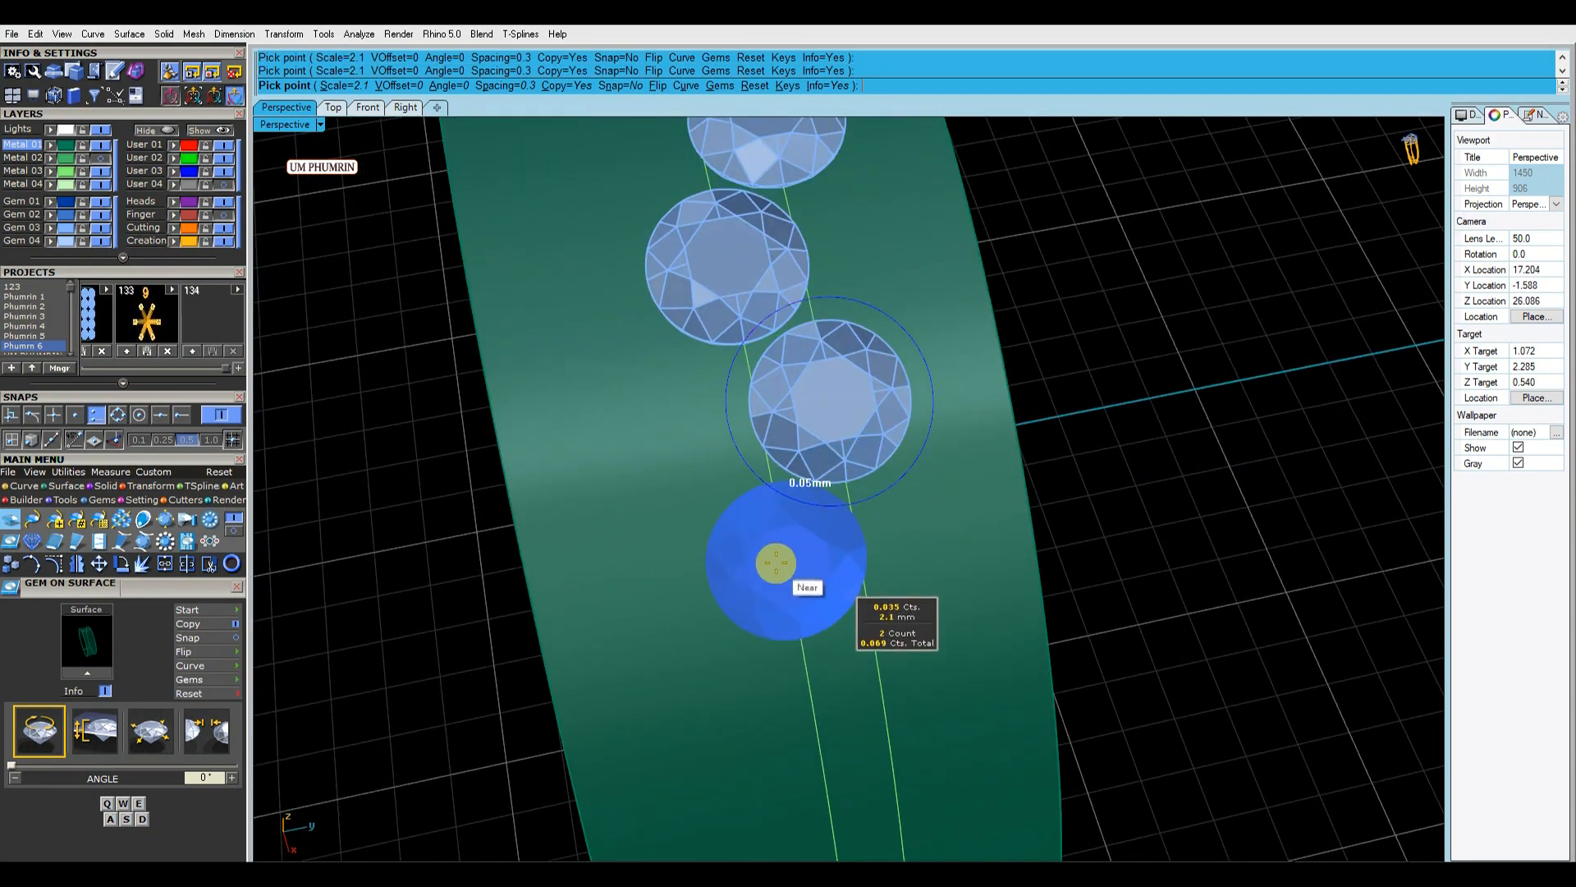
click(780, 566)
right_drag(781, 567, 833, 569)
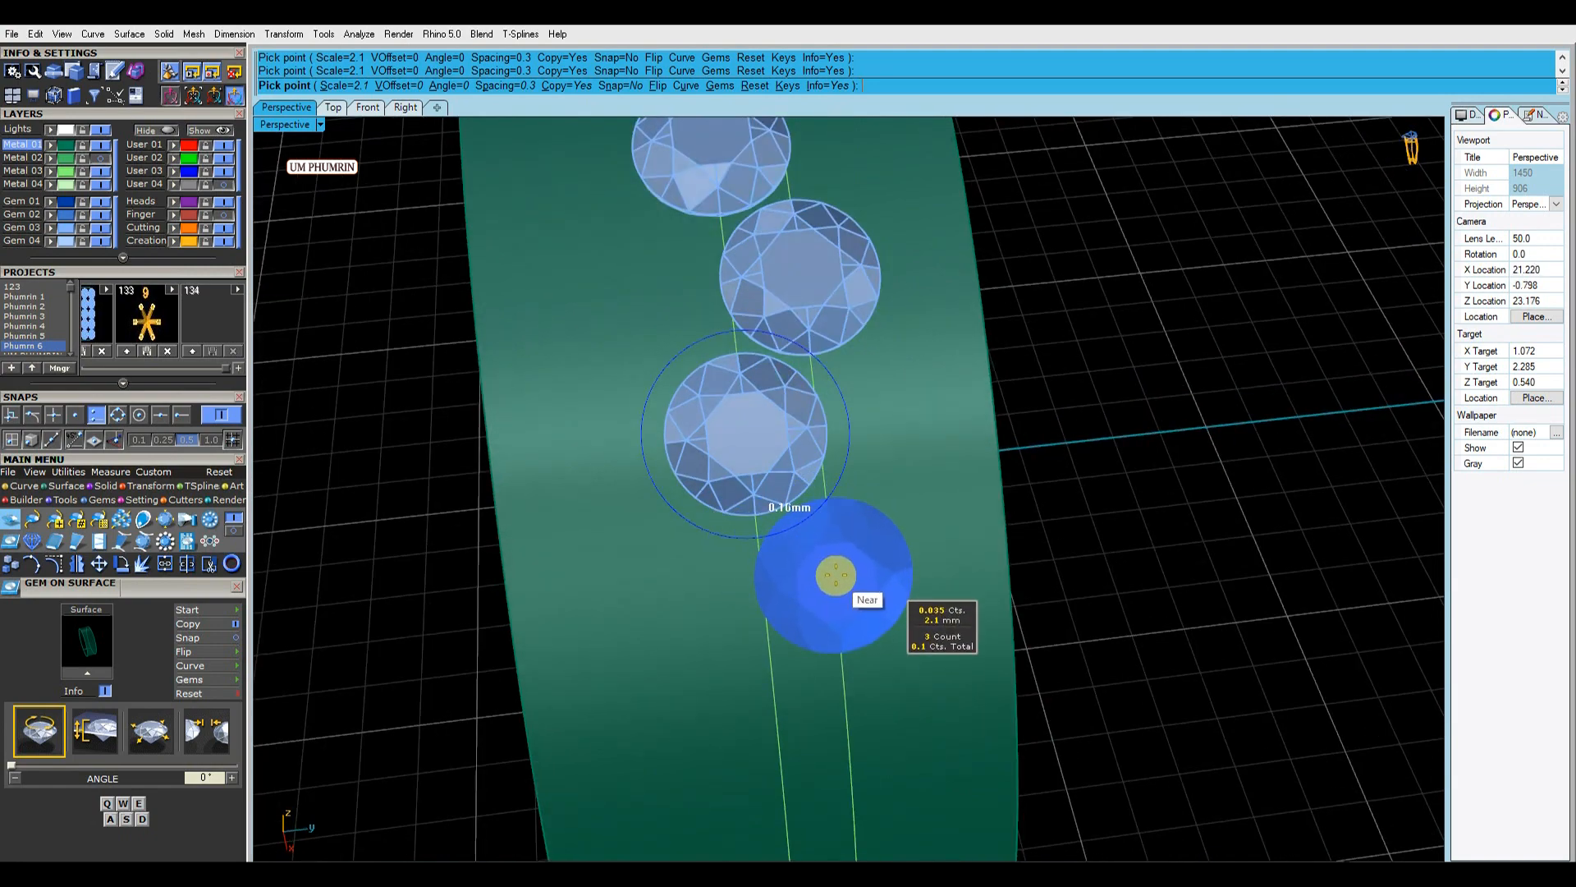
click(835, 576)
scroll(834, 572, down, 3)
right_drag(834, 570, 826, 496)
scroll(812, 485, up, 3)
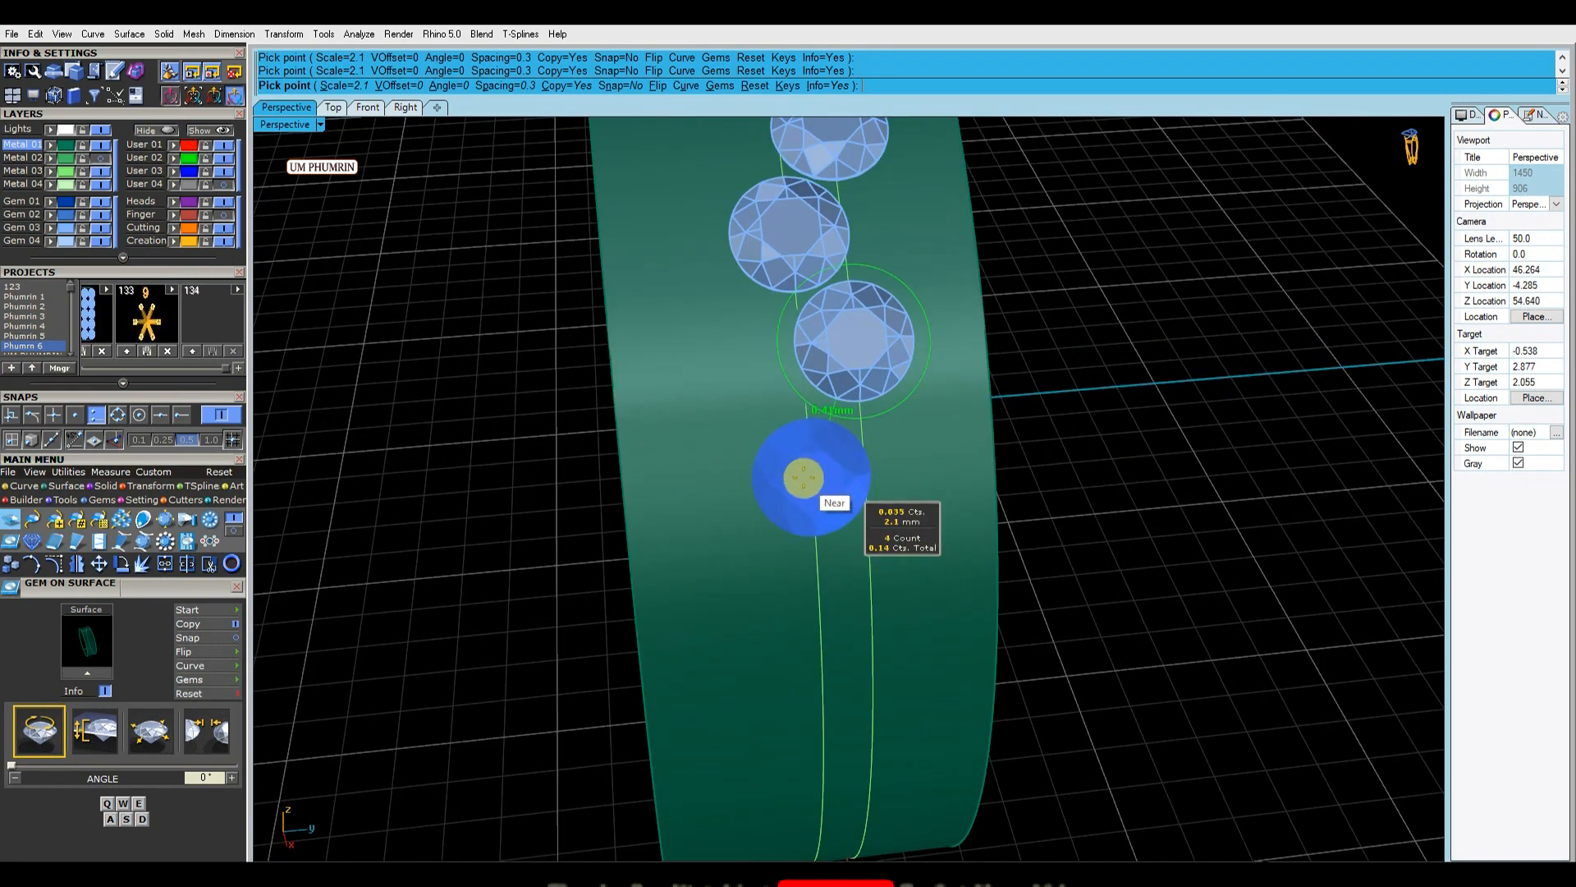
Place the next four 2.1 mm diamonds down the band in the zigzag, snapping alternately to the two guide curves.
scroll(806, 467, up, 3)
click(808, 456)
right_drag(808, 455, 870, 438)
click(869, 453)
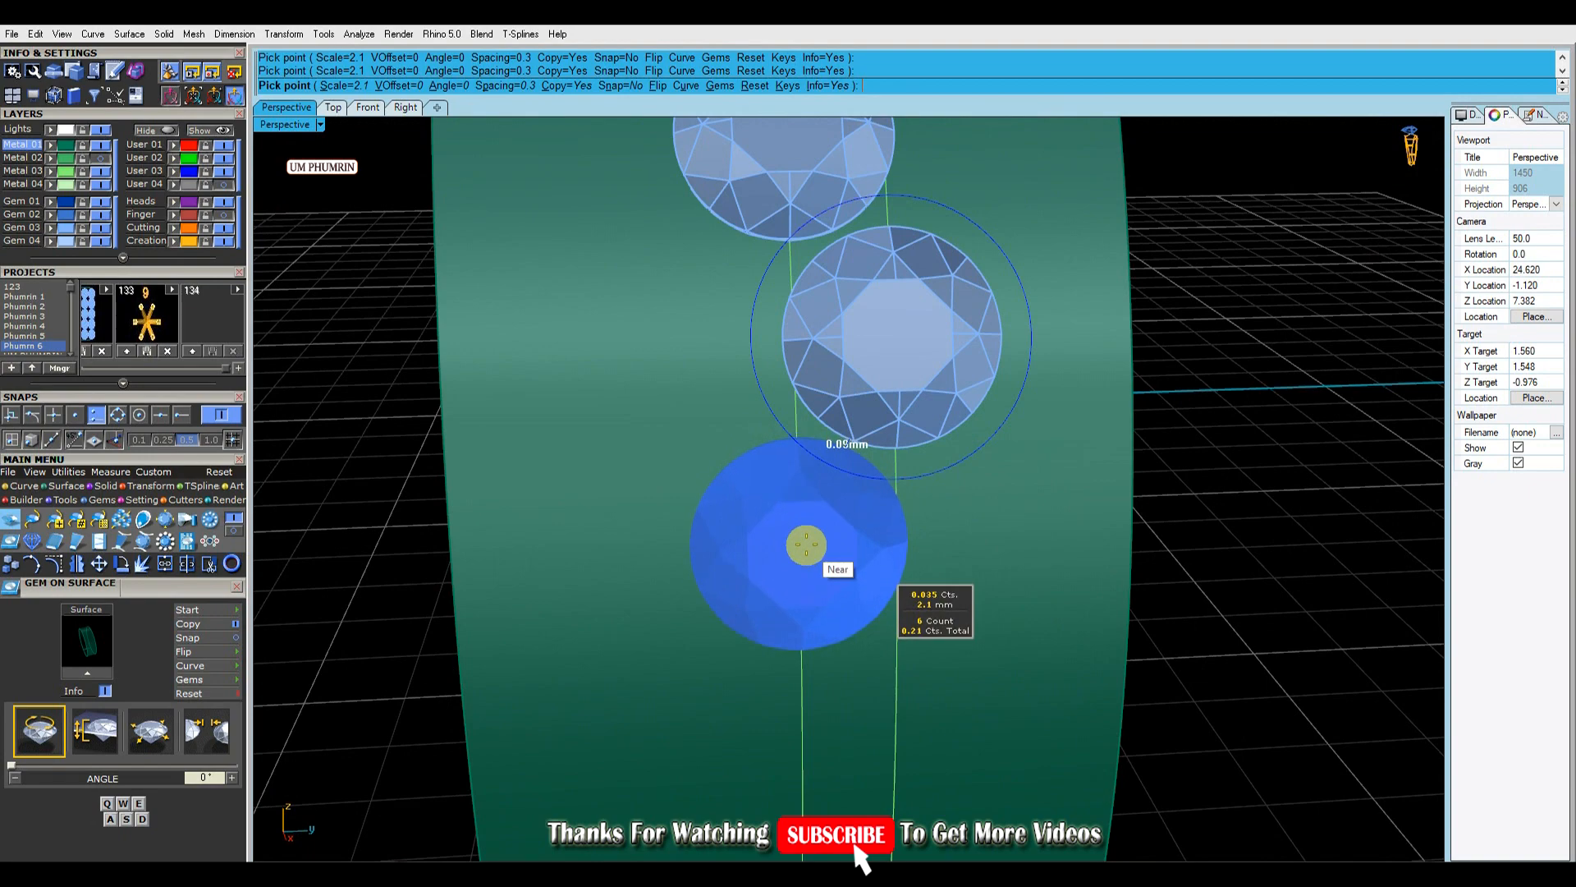
click(807, 546)
right_drag(807, 546, 816, 493)
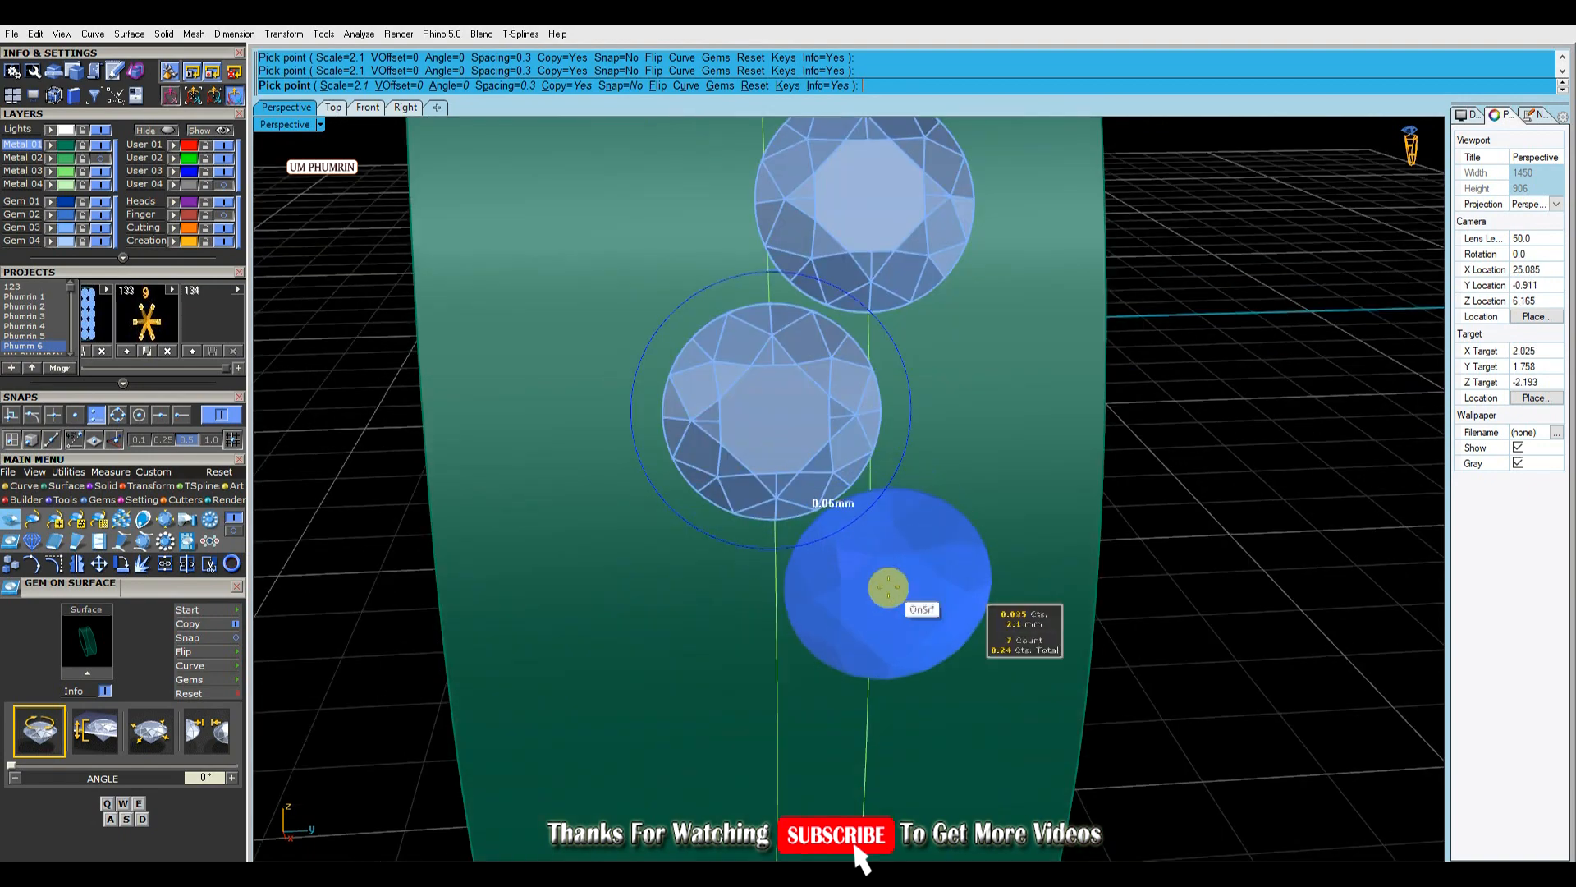
right_drag(886, 588, 859, 514)
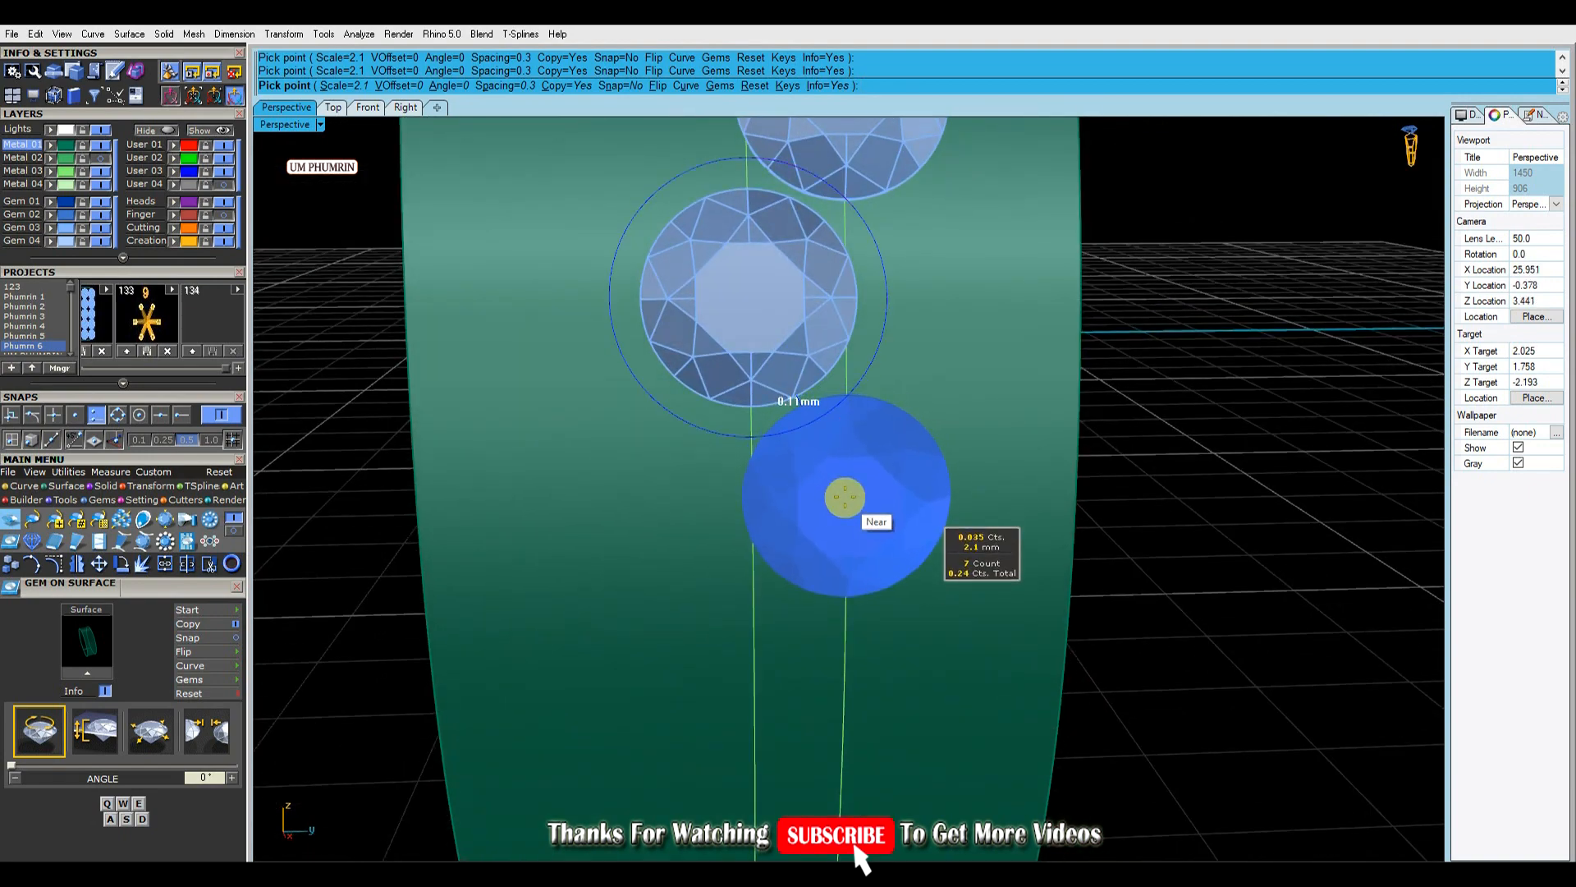
click(845, 497)
Extend the zigzag toward the underside of the band with four further 2.1 mm diamonds and finish the gem placement.
scroll(845, 497, down, 5)
right_drag(845, 521, 821, 492)
scroll(875, 508, up, 5)
scroll(760, 450, up, 2)
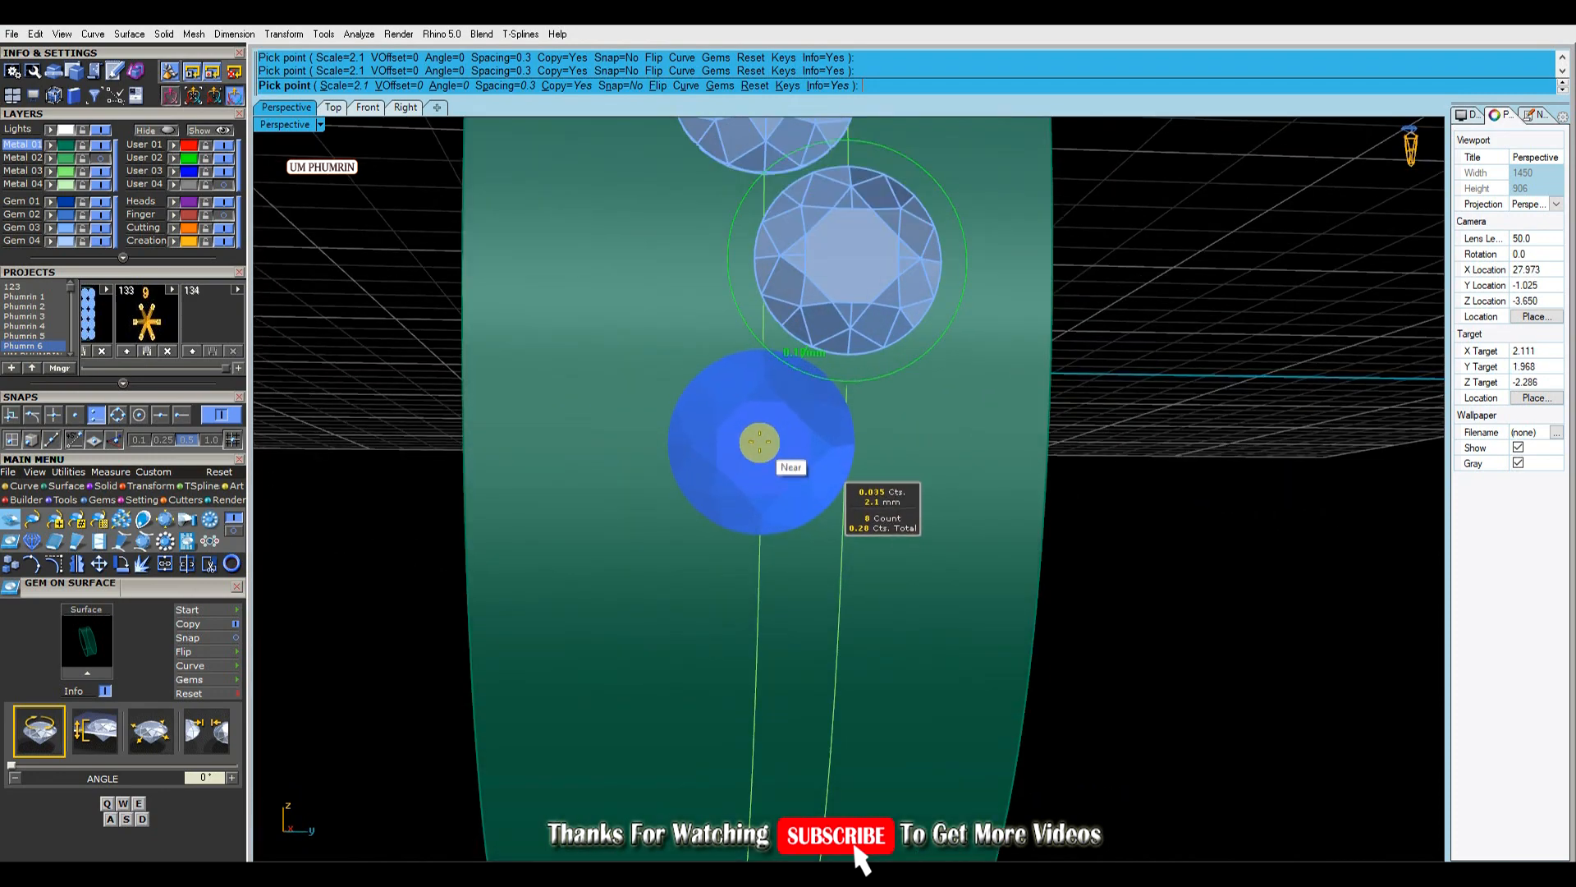
right_drag(865, 527, 824, 485)
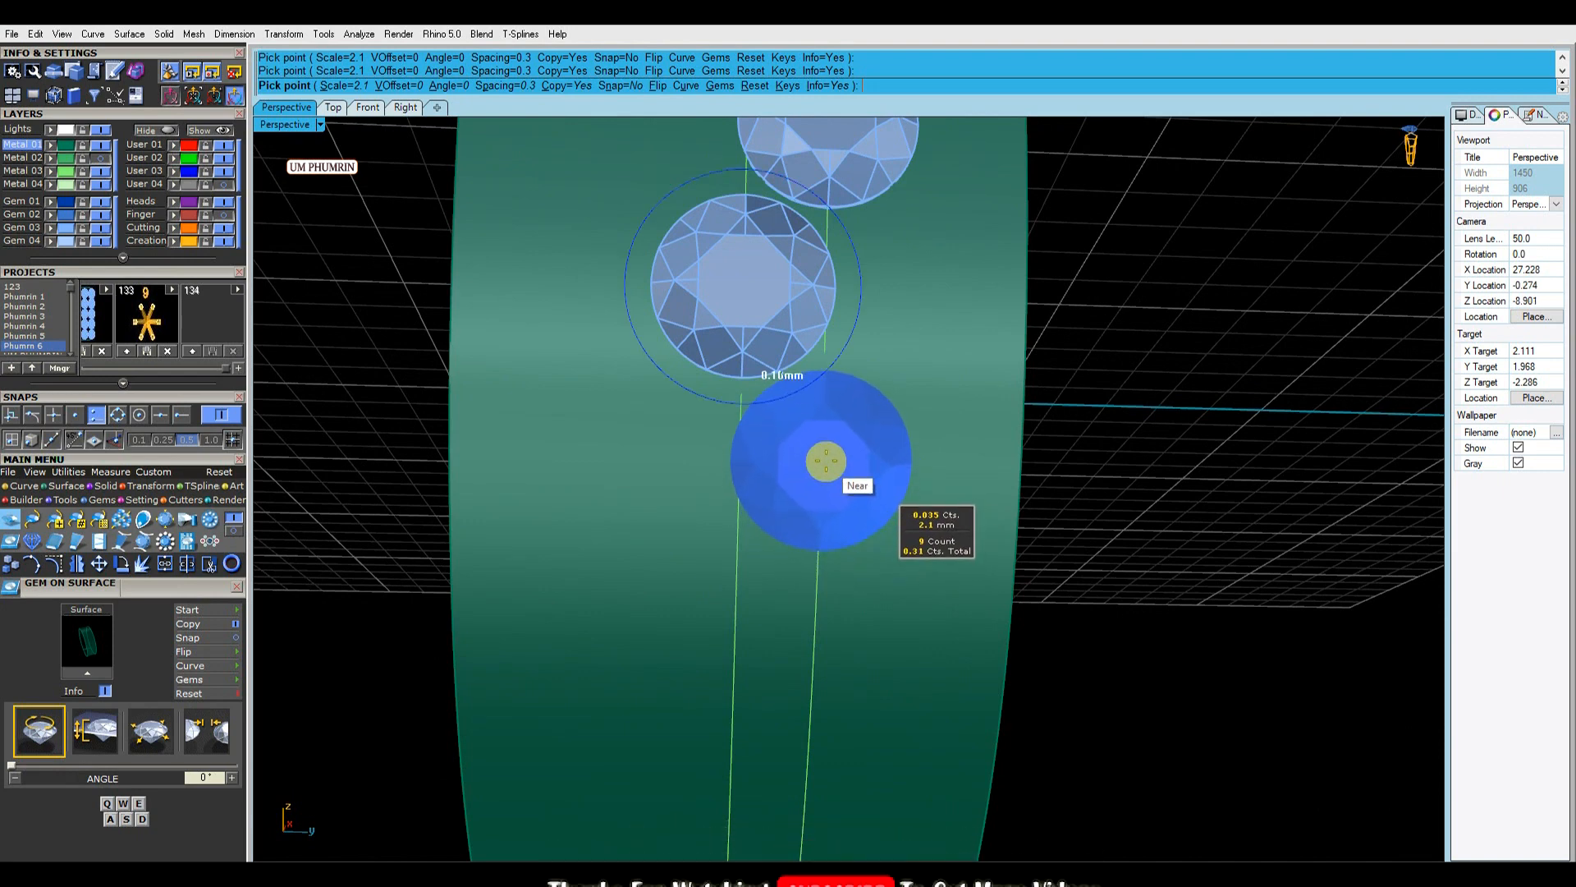
click(828, 463)
right_drag(828, 462, 801, 482)
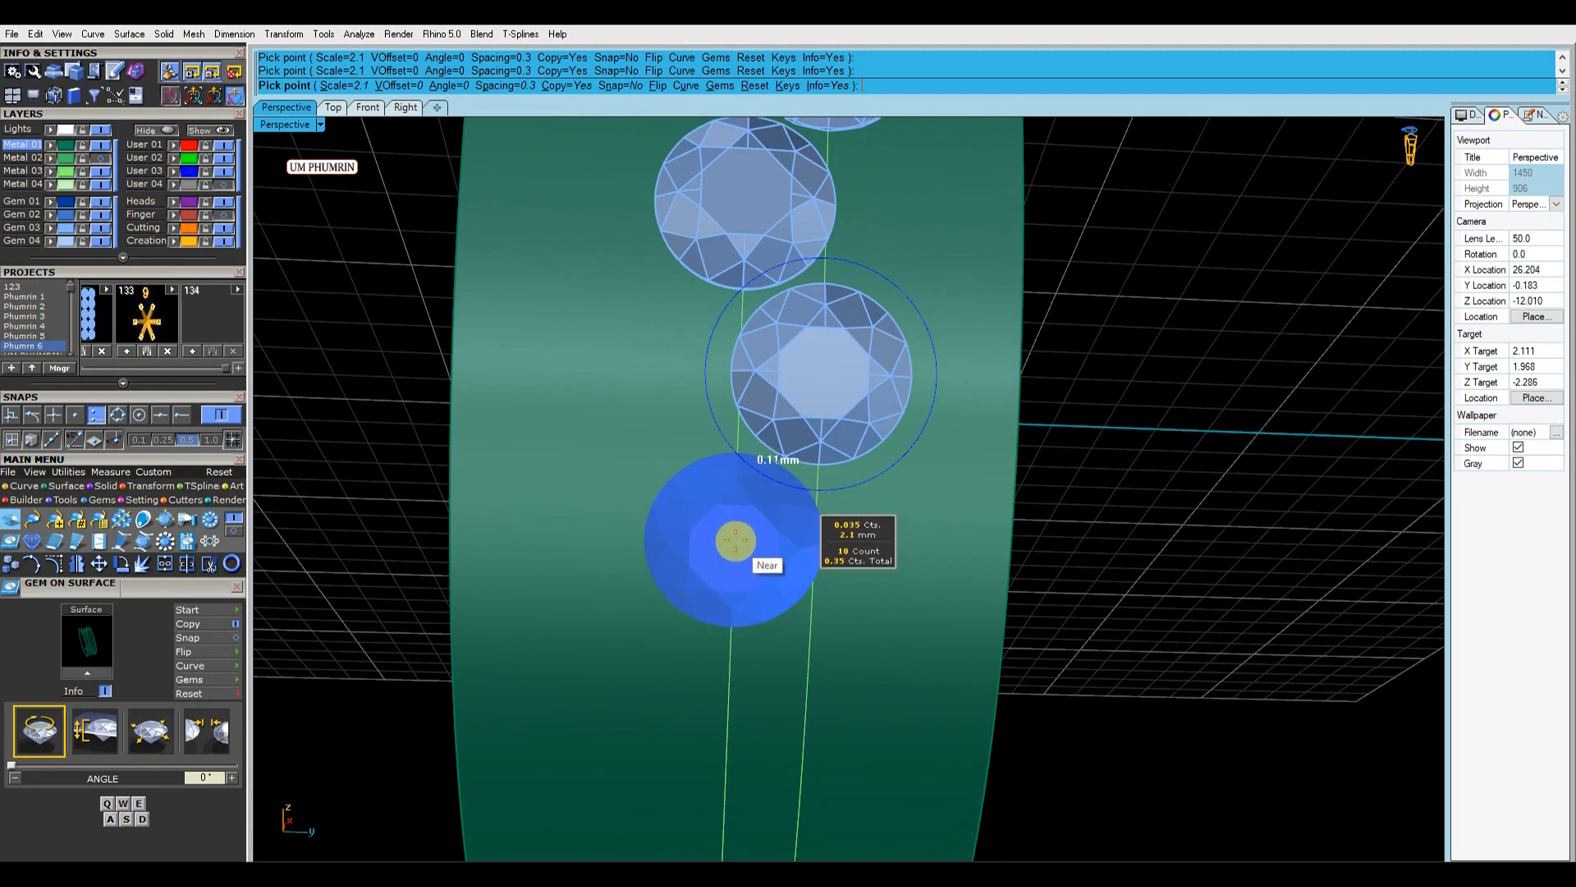
click(734, 541)
right_drag(824, 626, 813, 602)
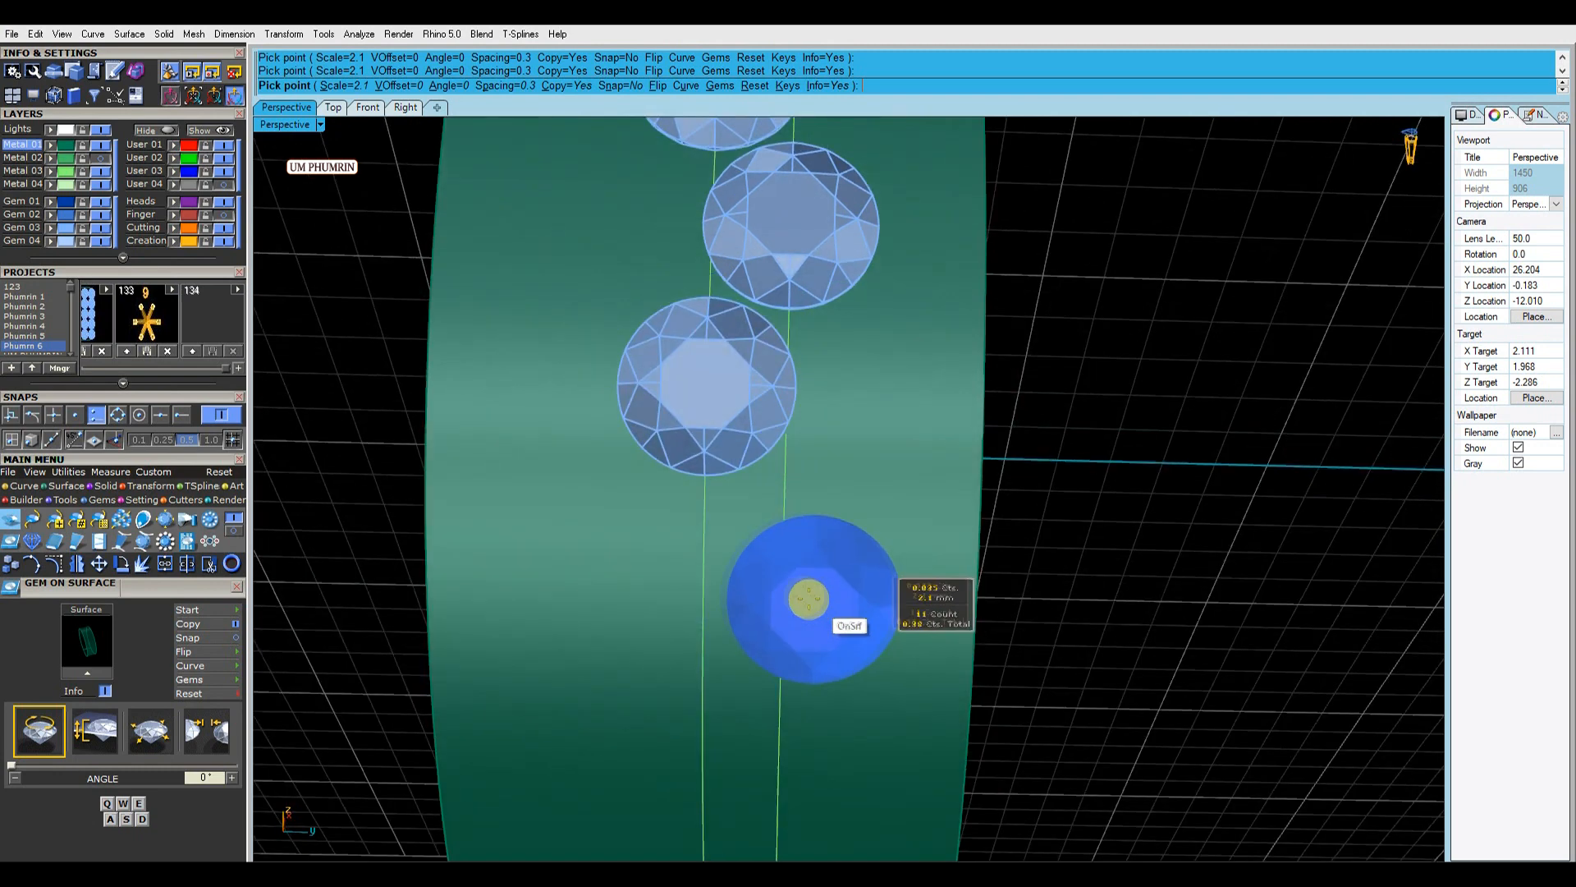
click(783, 557)
right_click(784, 557)
Mirror the diamonds on one half of the band across the Y axis onto the other half.
scroll(817, 567, down, 10)
right_drag(852, 619, 1055, 749)
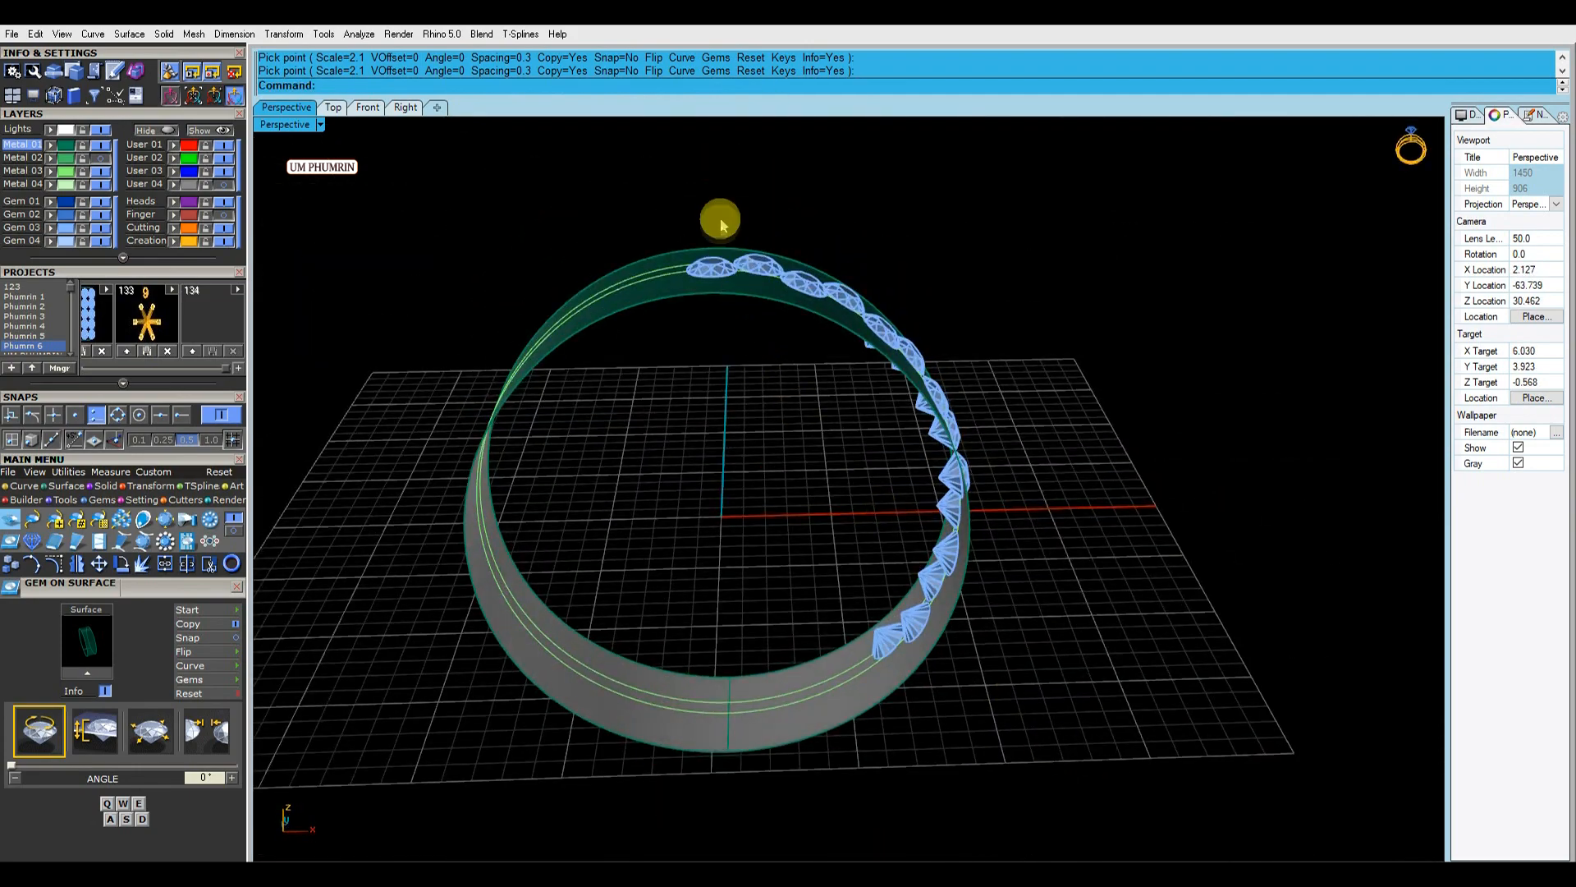
drag(722, 225, 1197, 697)
key(m)
click(1104, 668)
right_drag(1104, 669, 1154, 609)
right_drag(963, 569, 946, 487)
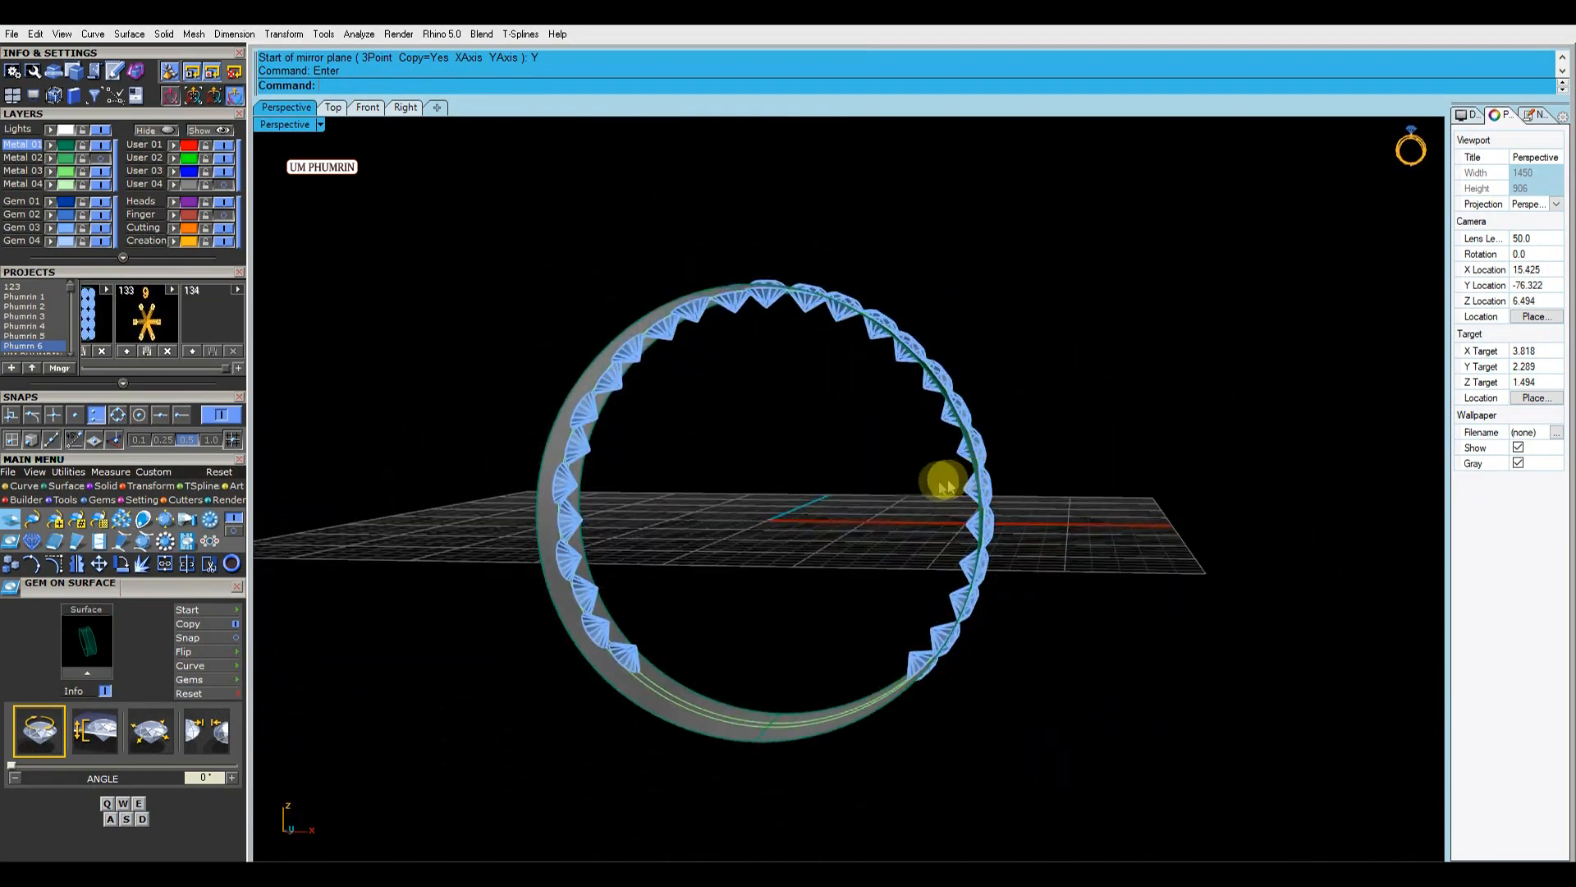
Build a channel cutter through all the band's diamonds with Channel Builder, using a width of 100%.
drag(479, 224, 1059, 688)
right_drag(1021, 651, 918, 680)
text(aa)
key(Return)
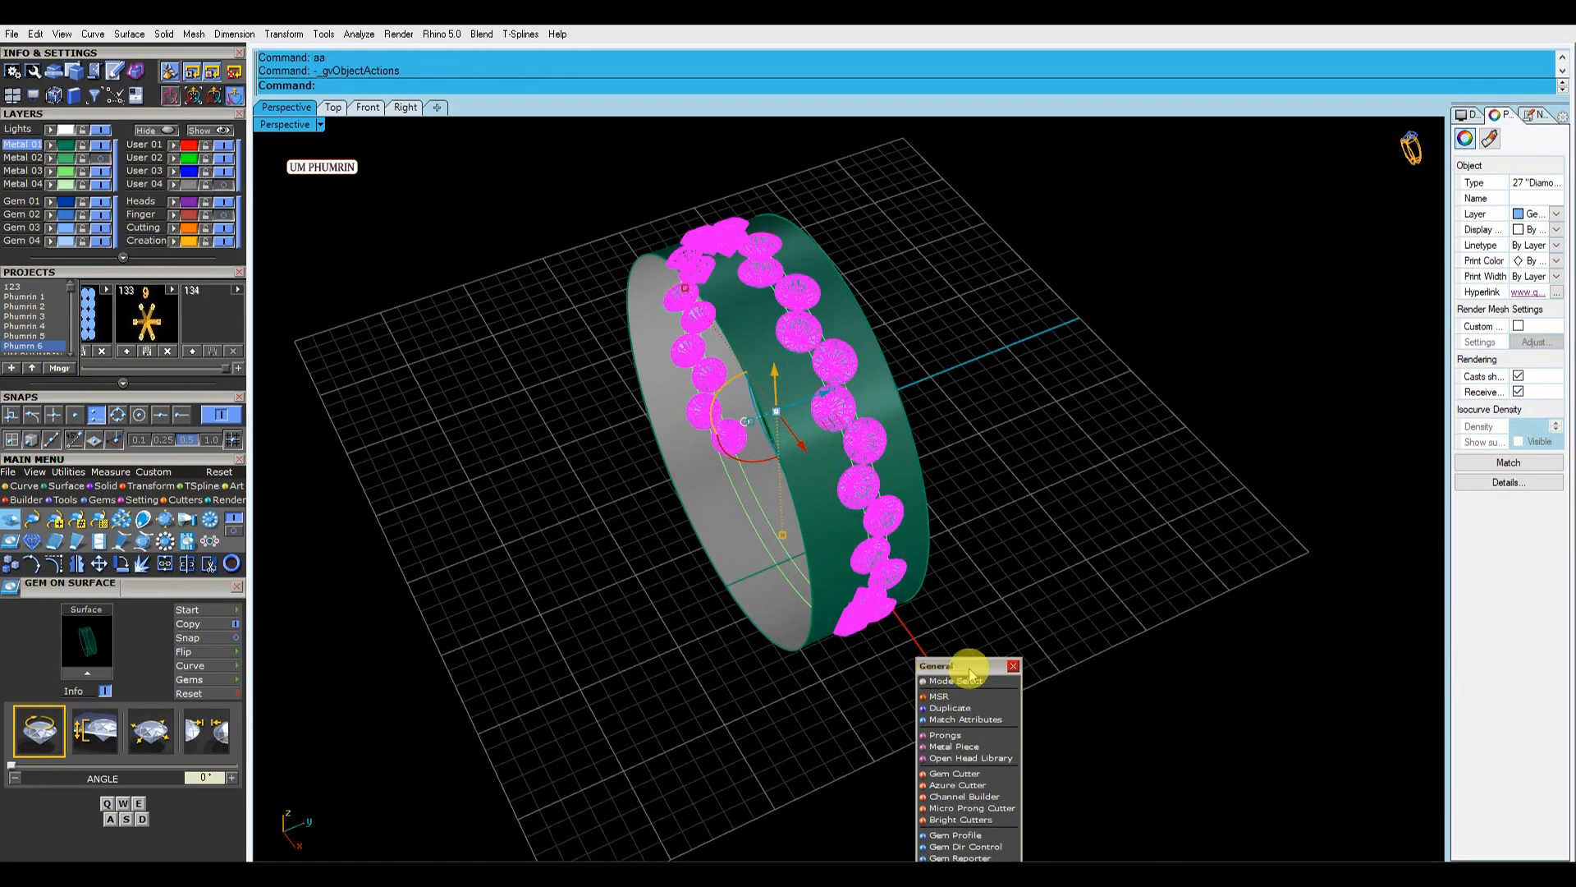
drag(970, 669, 1069, 468)
click(1072, 597)
right_drag(944, 493, 901, 468)
scroll(842, 431, up, 6)
scroll(898, 420, down, 4)
scroll(955, 443, down, 2)
right_click(898, 468)
Inspect the channel cutter between the diamonds and delete it.
scroll(901, 469, up, 3)
click(898, 468)
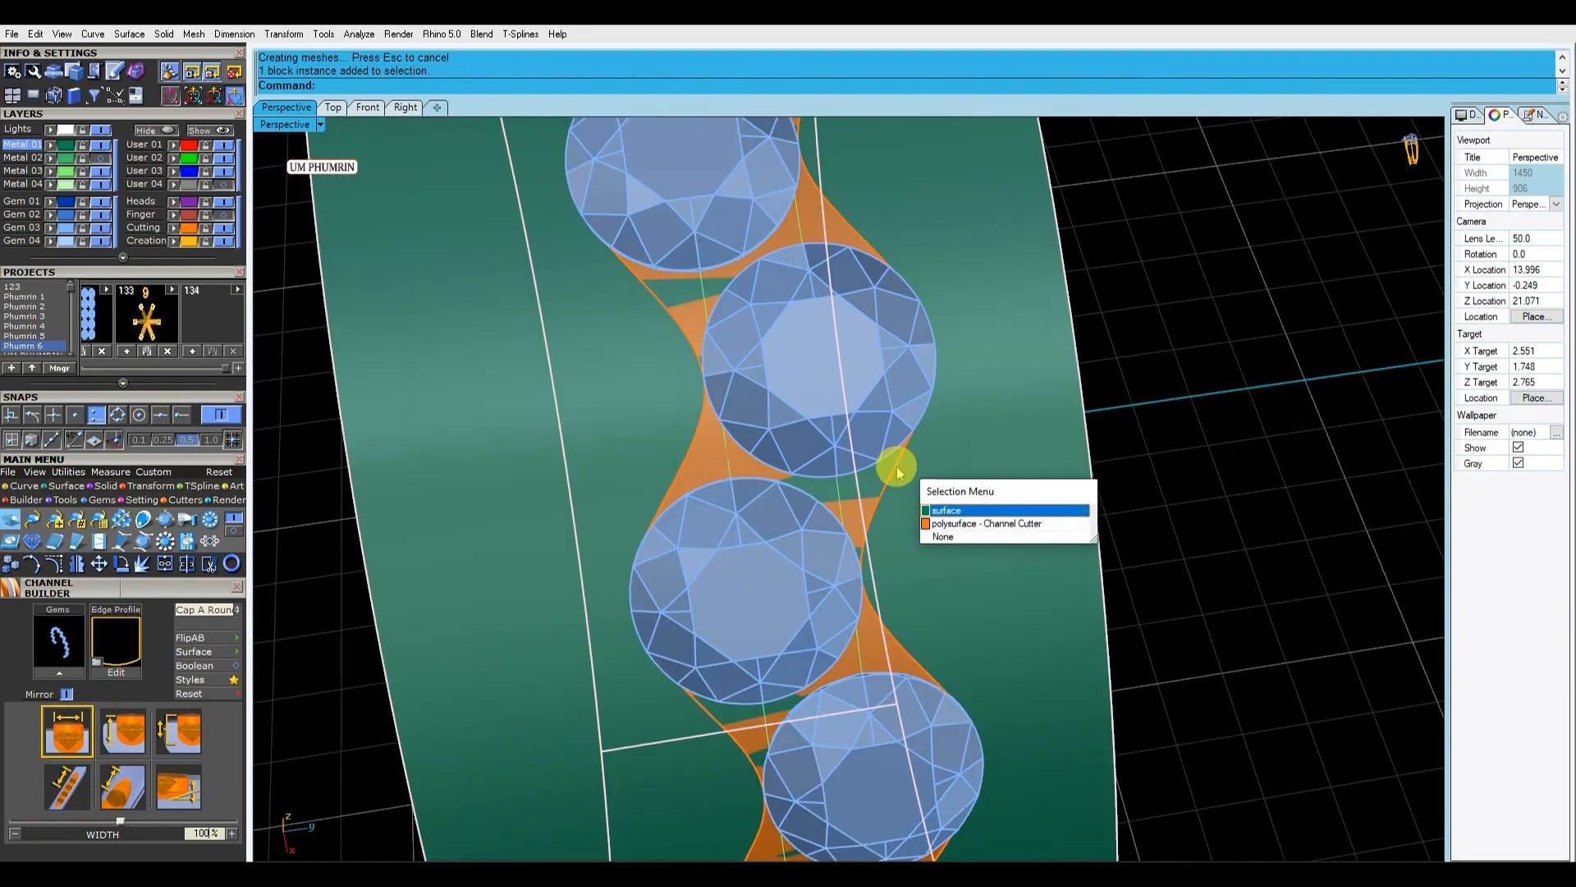
click(936, 520)
scroll(931, 486, down, 3)
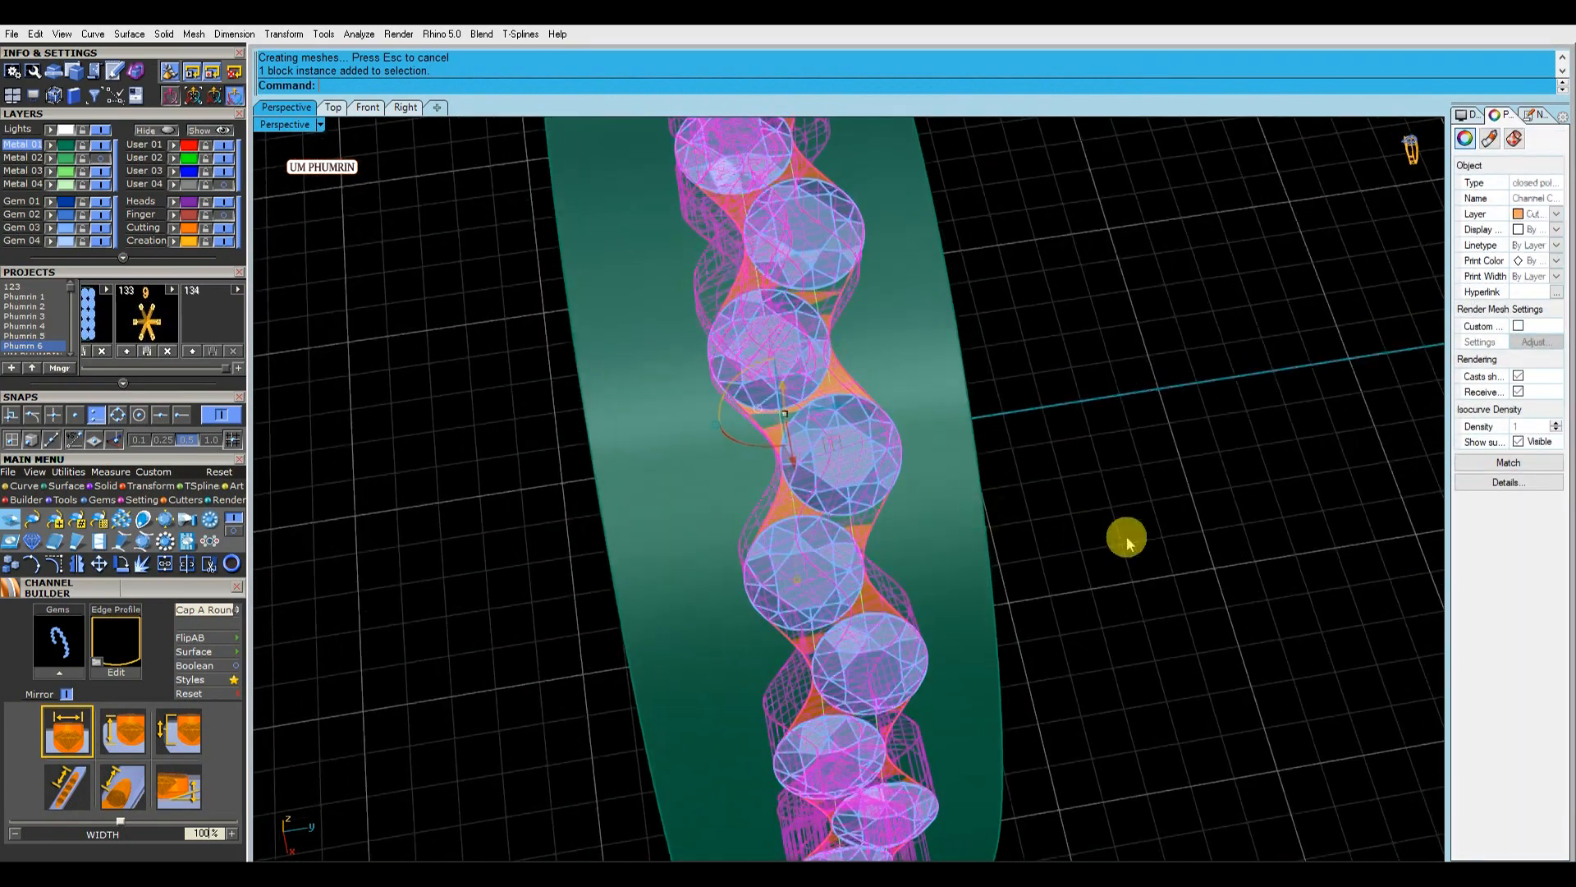
click(1126, 539)
scroll(944, 479, down, 3)
scroll(871, 473, up, 5)
click(784, 422)
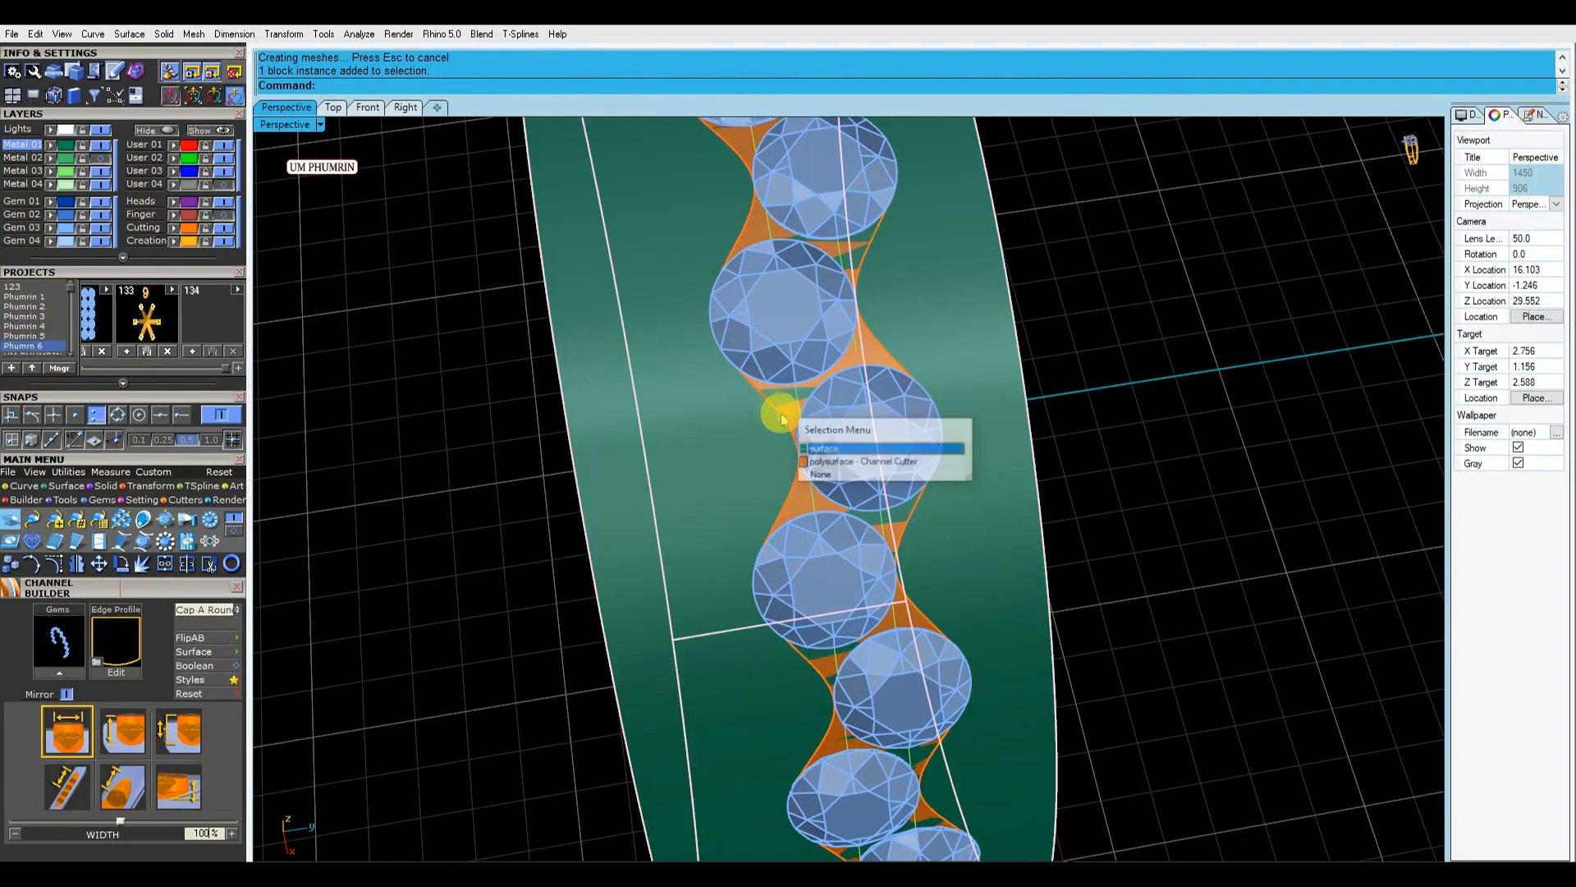
right_drag(1160, 422, 924, 363)
click(916, 357)
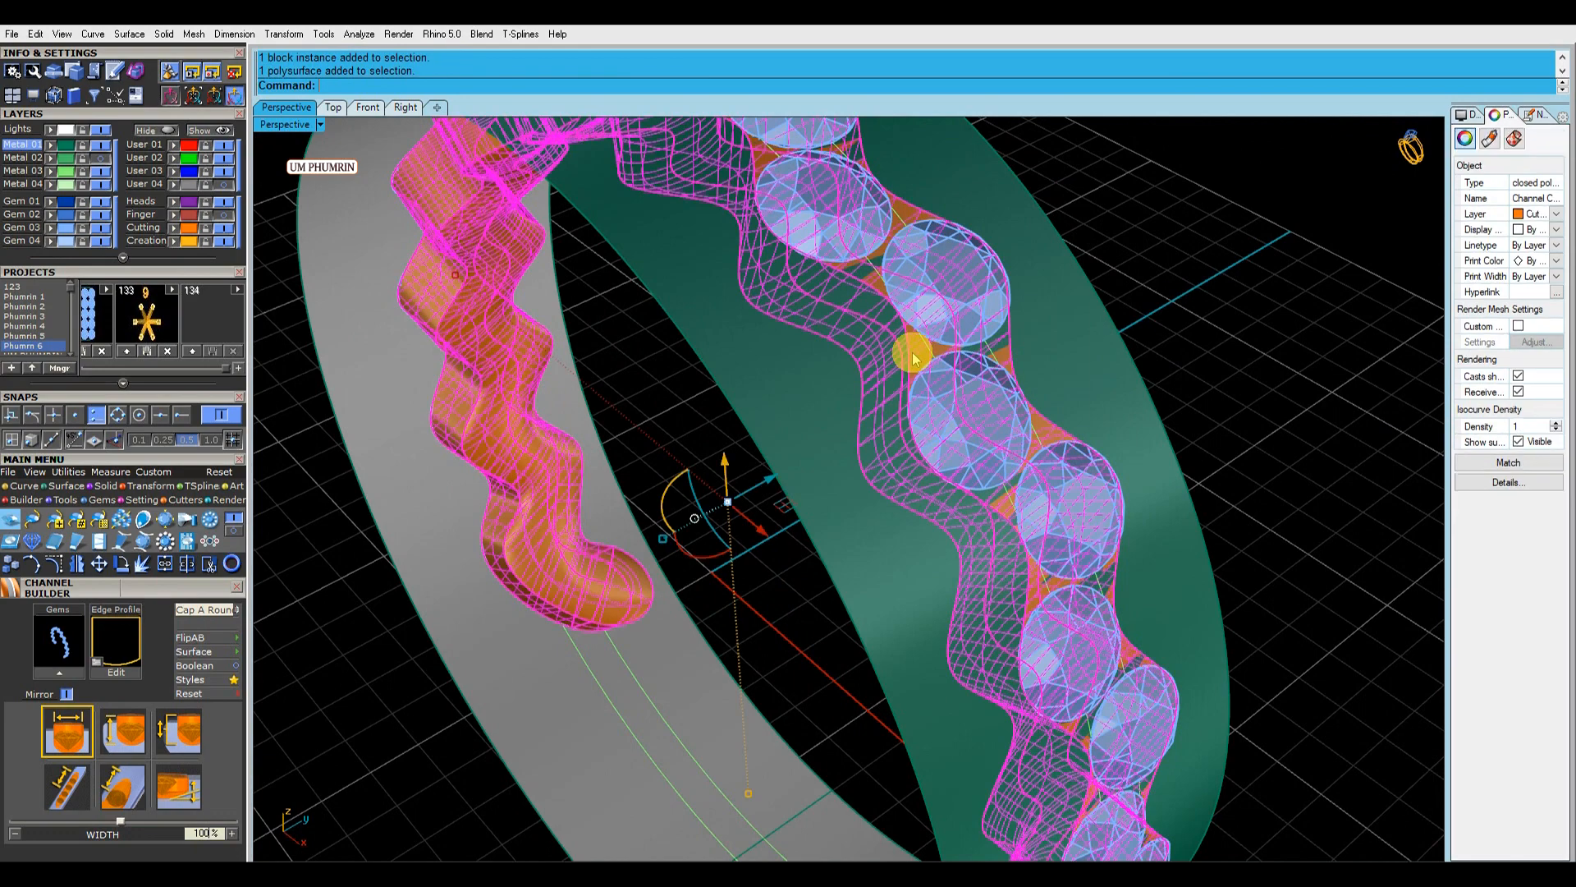
key(Delete)
Select all the diamonds on the band and start Channel Builder on them.
click(932, 377)
scroll(932, 377, down, 6)
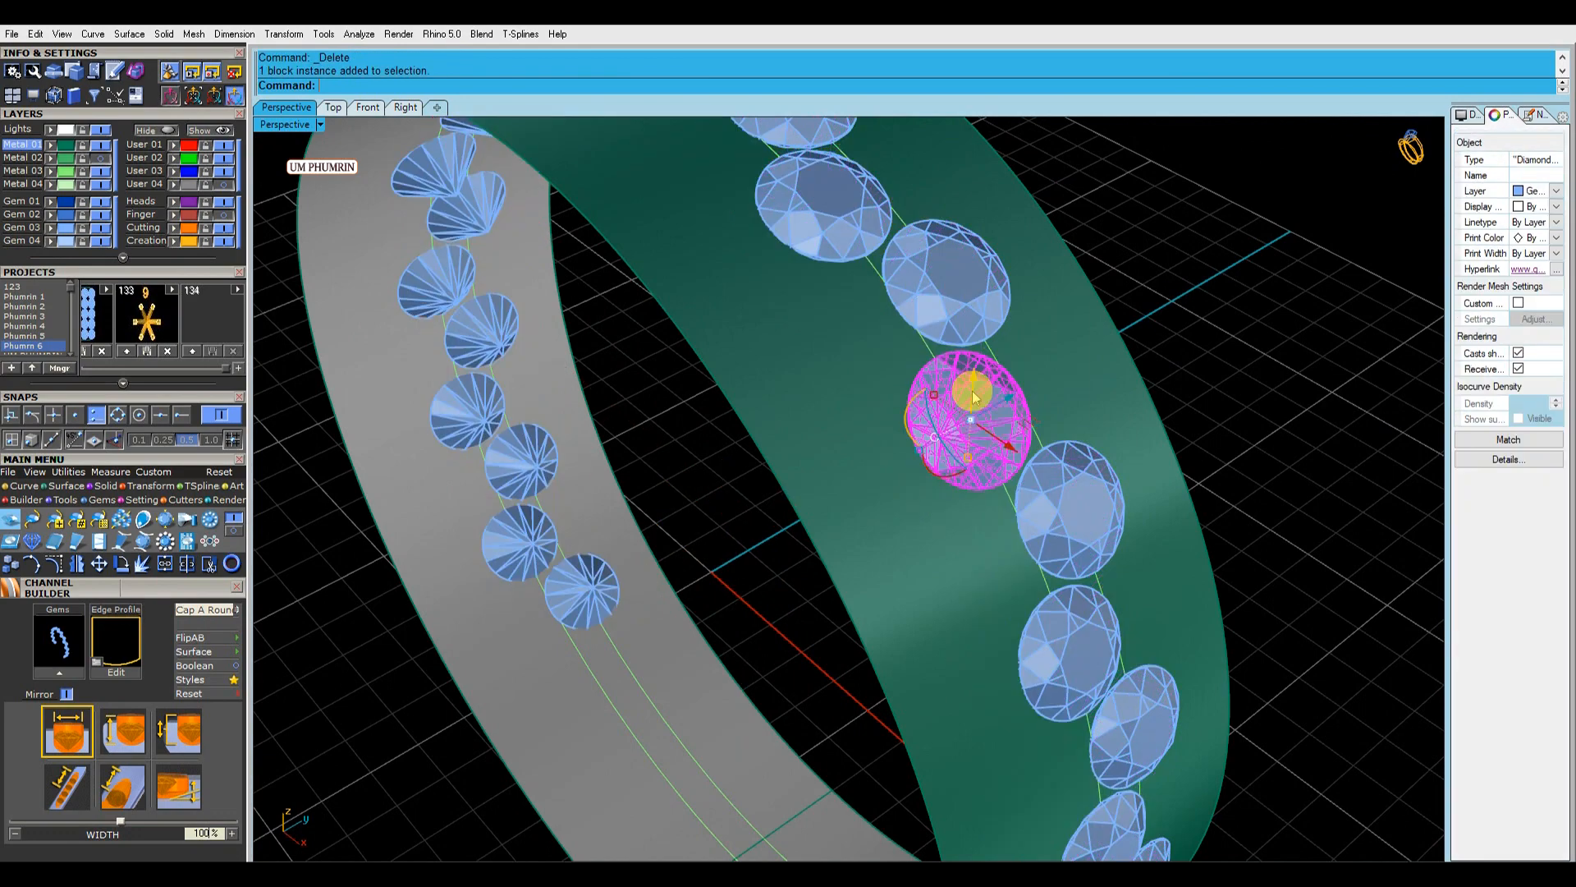
click(66, 234)
shift+right_drag(708, 348, 687, 395)
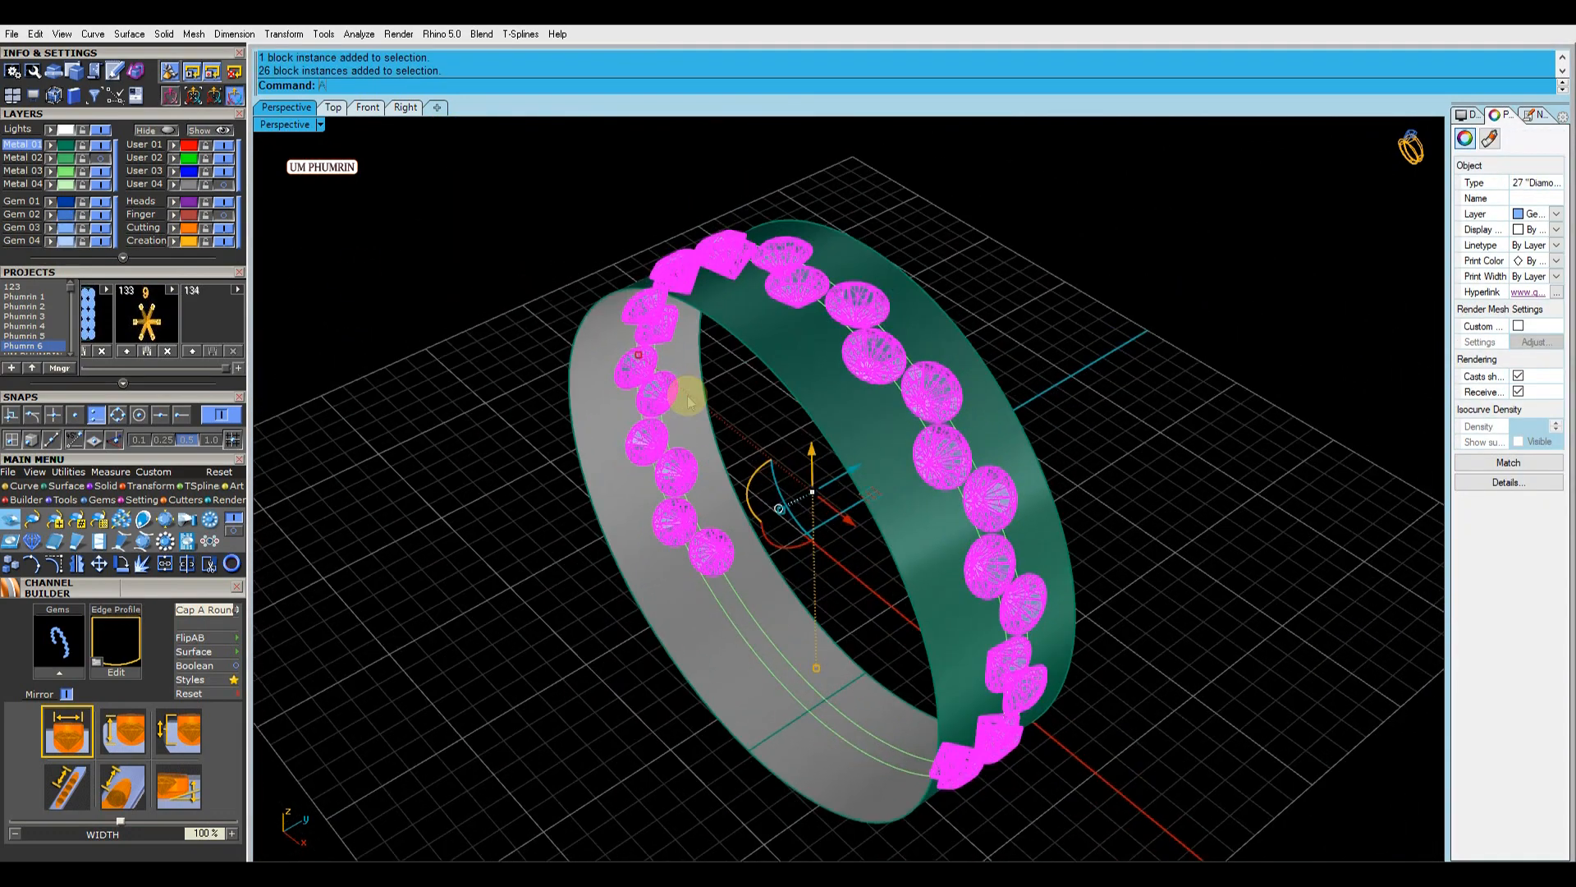
text(aa)
key(space)
click(736, 515)
scroll(876, 404, up, 5)
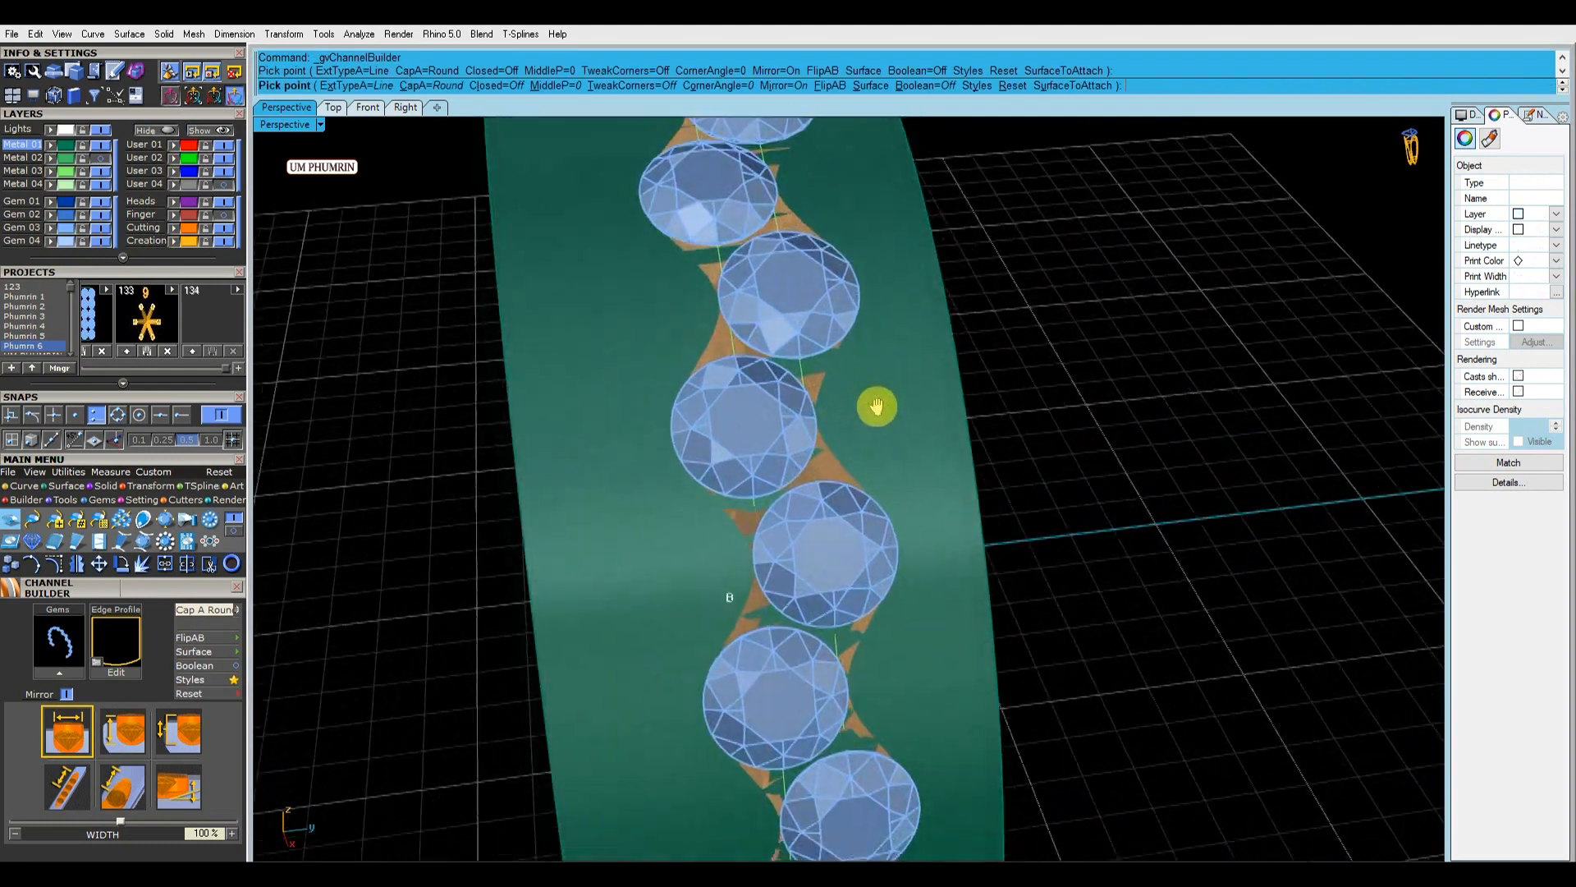
Try a channel width of 110% around the diamonds.
scroll(172, 575, down, 2)
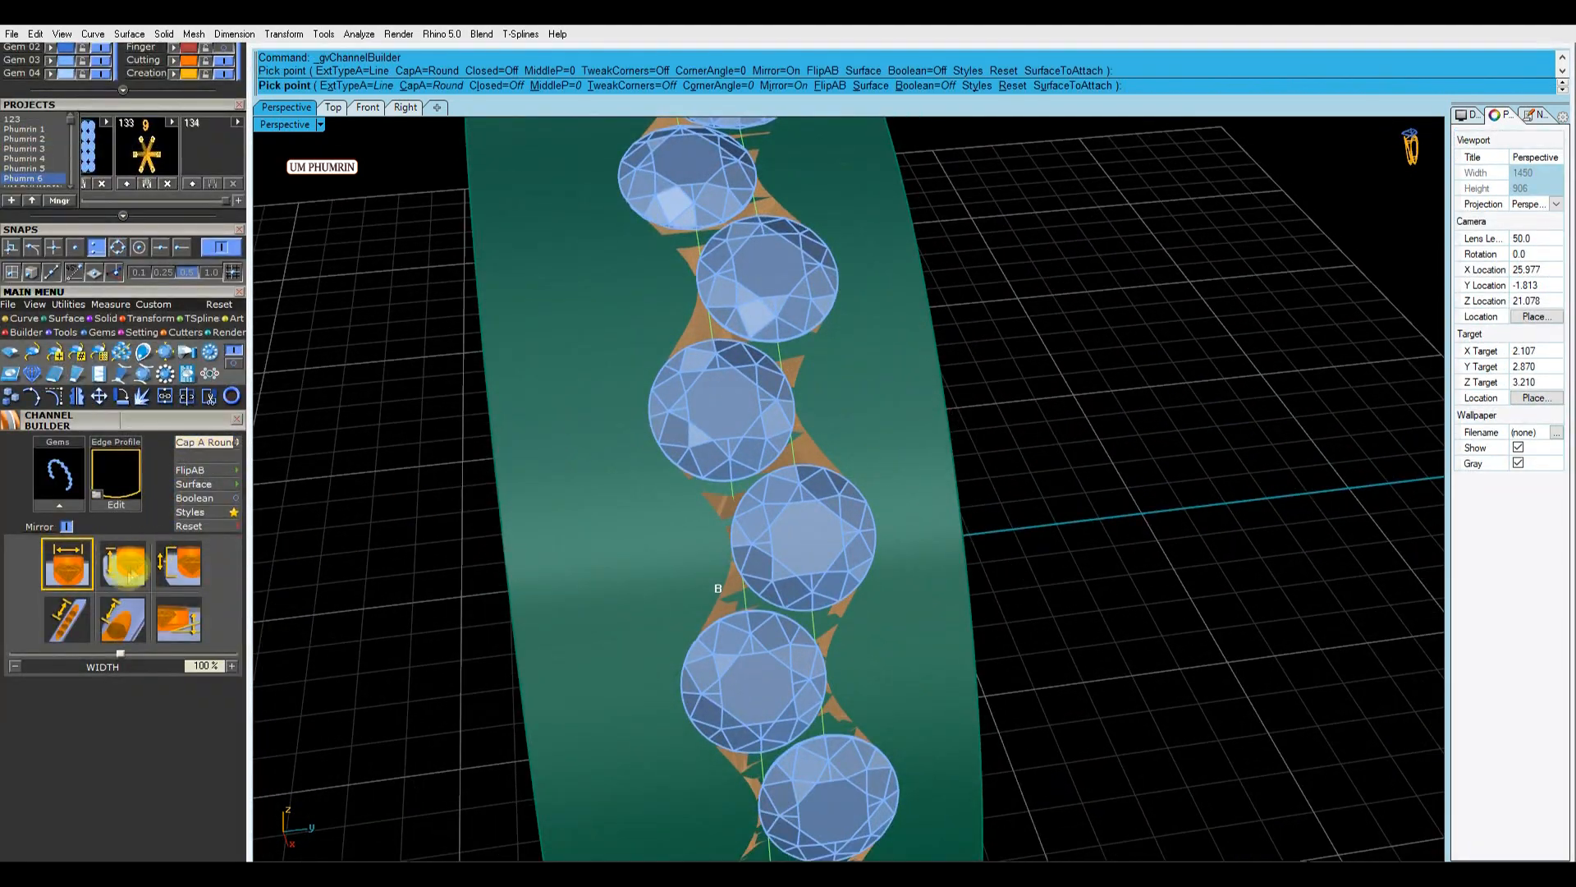
click(83, 617)
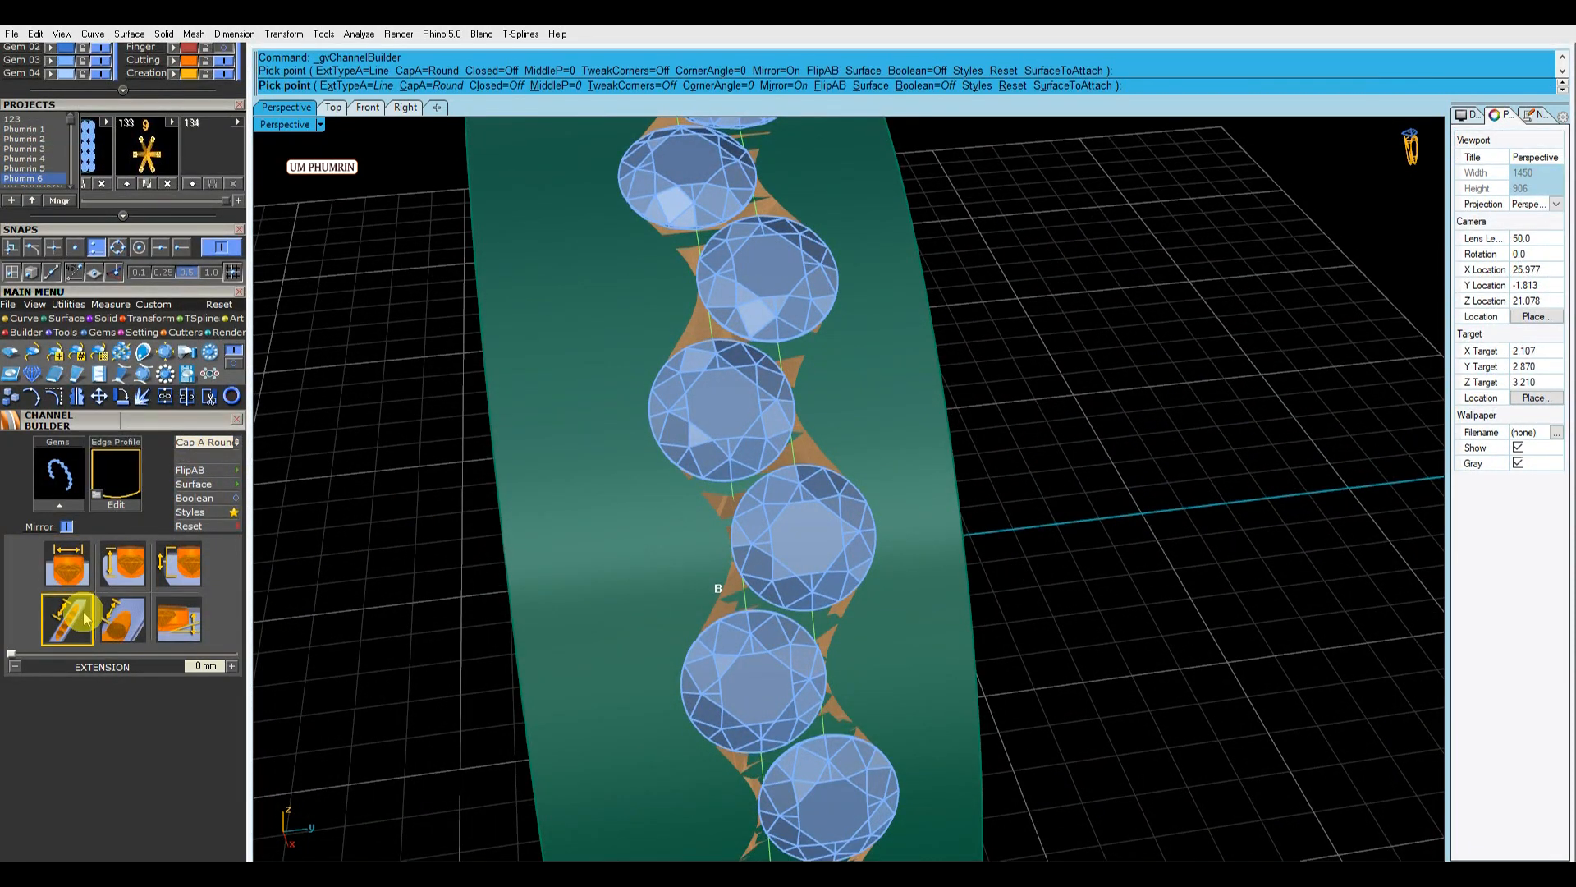
click(69, 563)
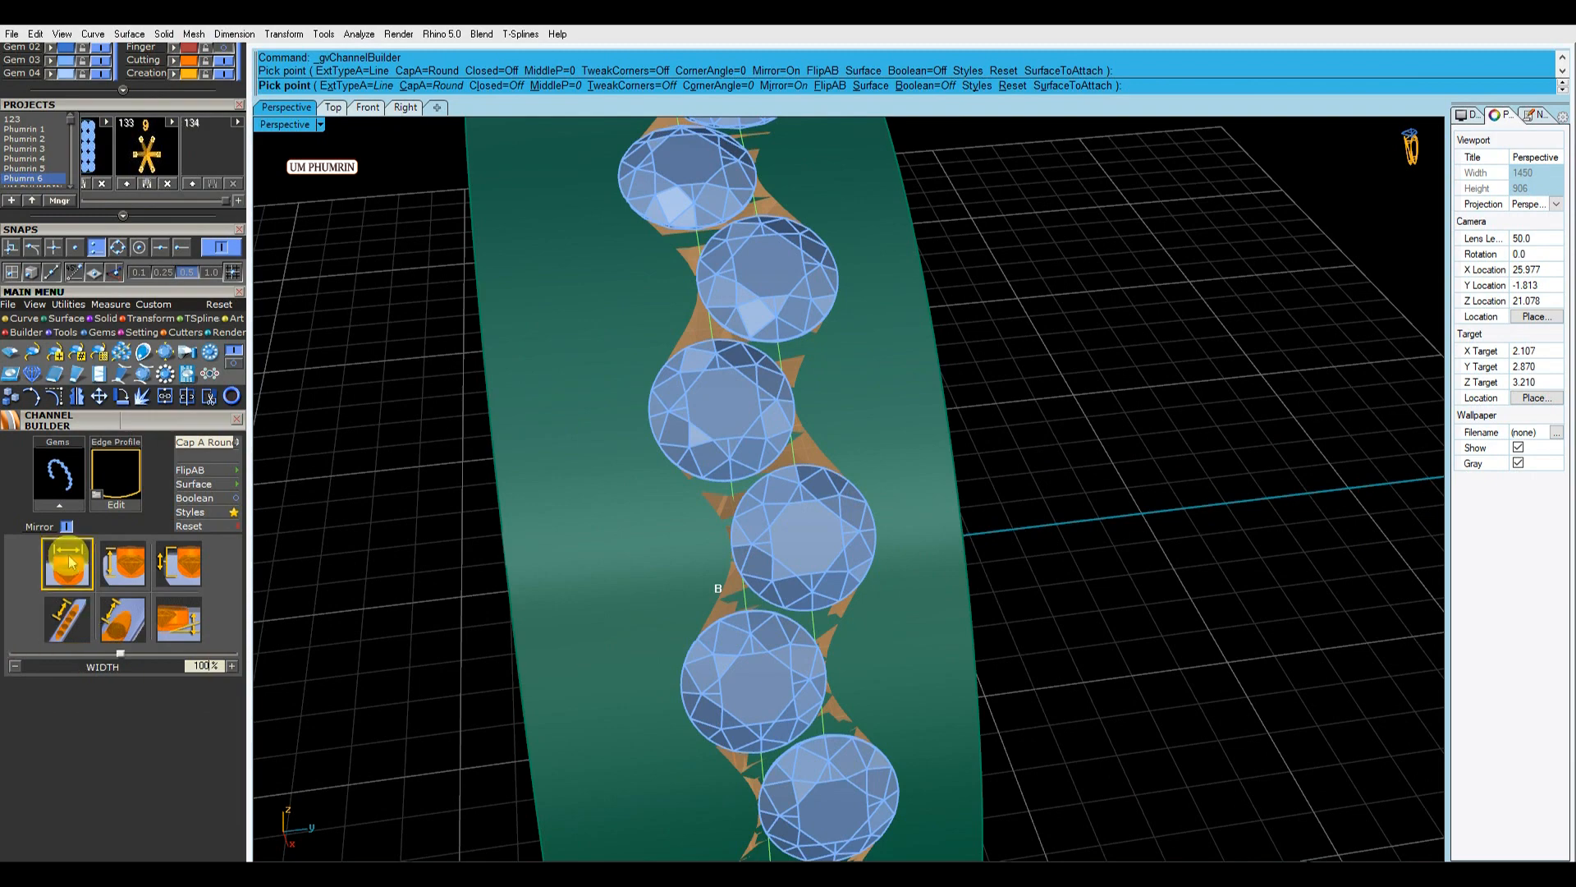
key(Return)
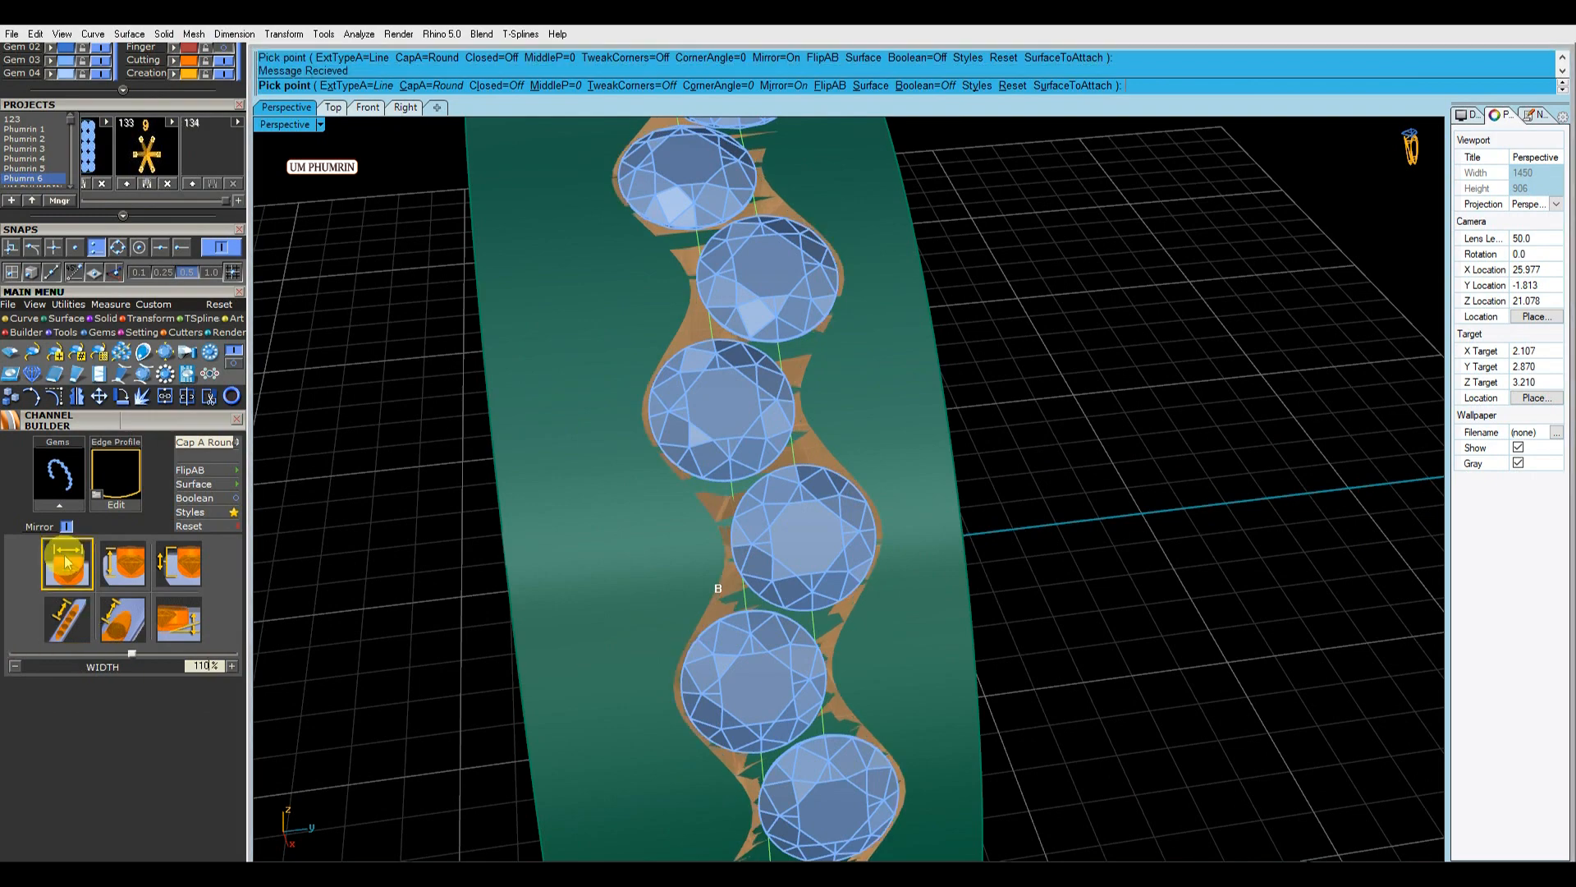
right_drag(656, 539, 796, 535)
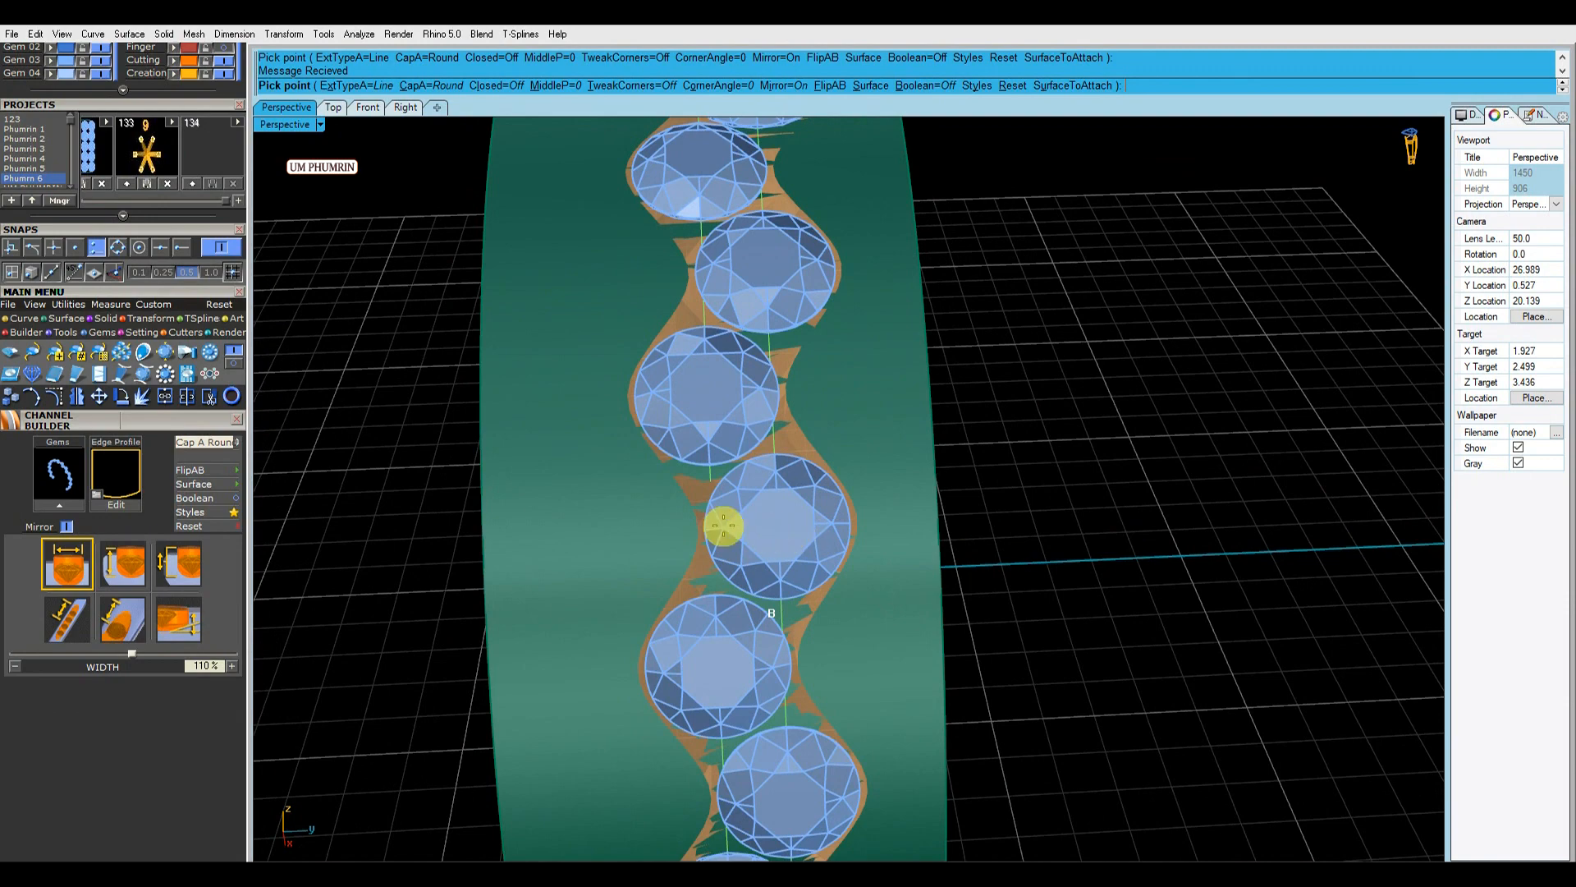
Set the channel width to 100% and create the channel cutter.
click(69, 569)
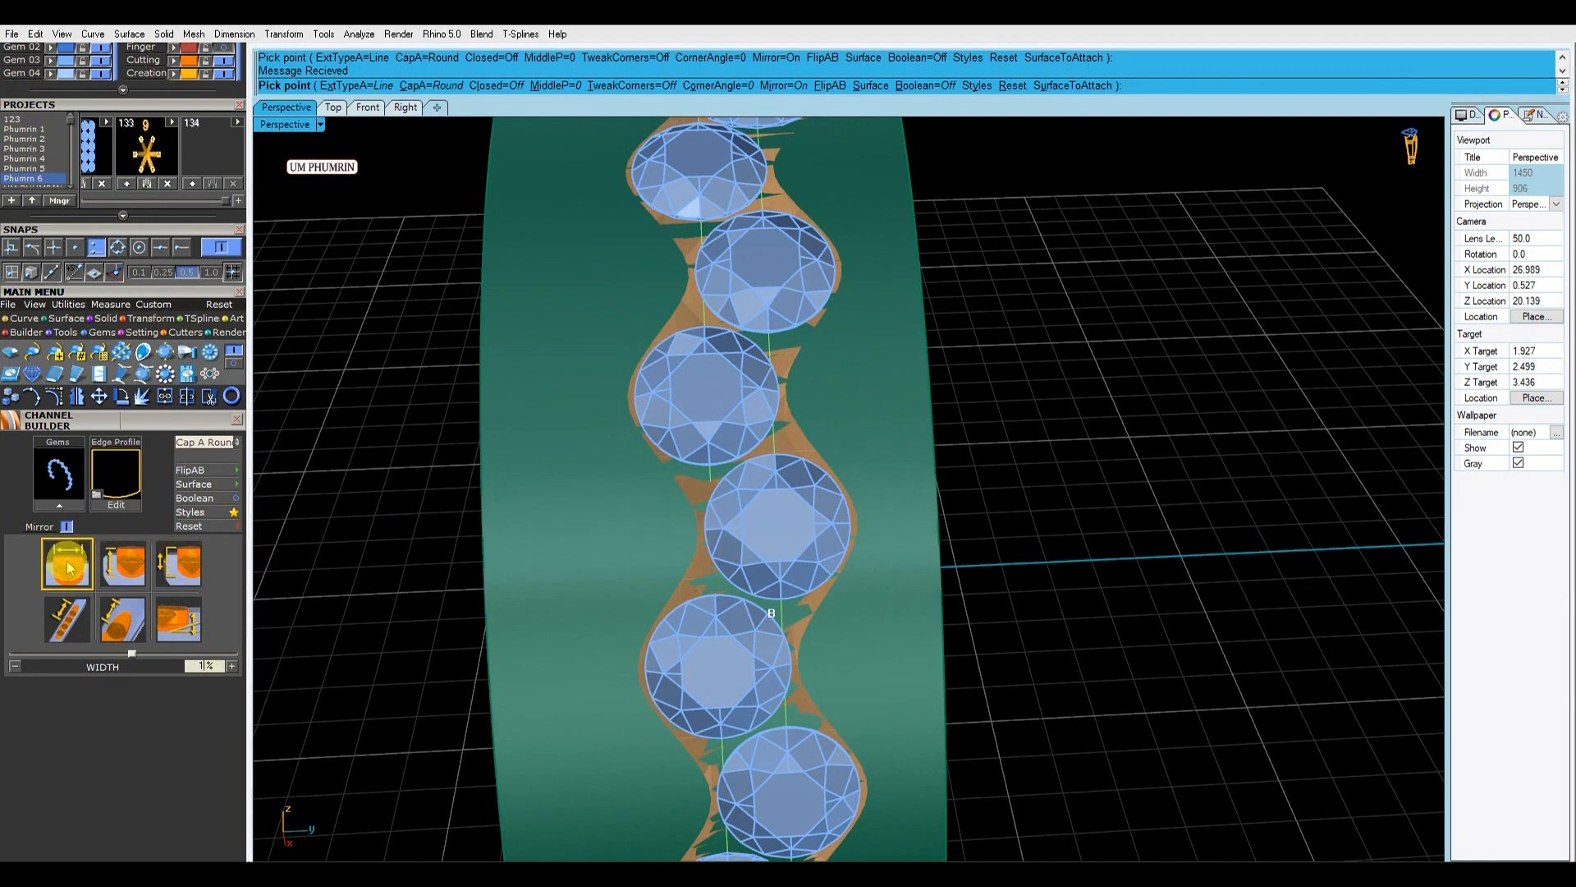
text(0)
key(Return)
right_click(970, 567)
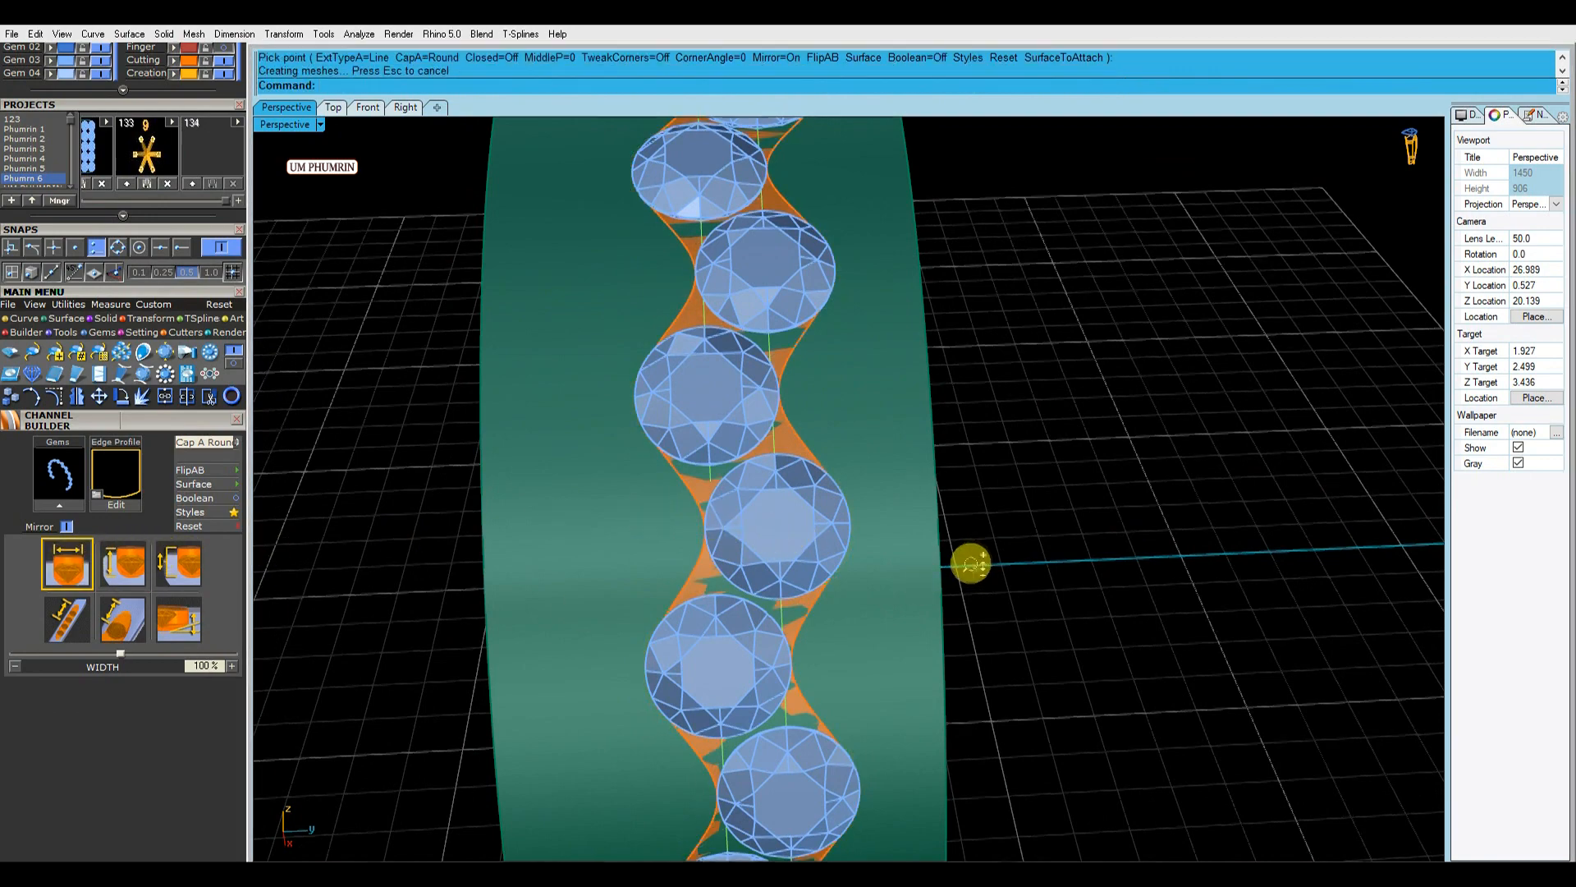
Extract a copy of the channel cutter's outer face on the gem side and delete the cutter body.
scroll(971, 564, down, 4)
right_drag(972, 564, 1041, 539)
text(Ex)
key(Return)
scroll(940, 491, up, 6)
click(918, 536)
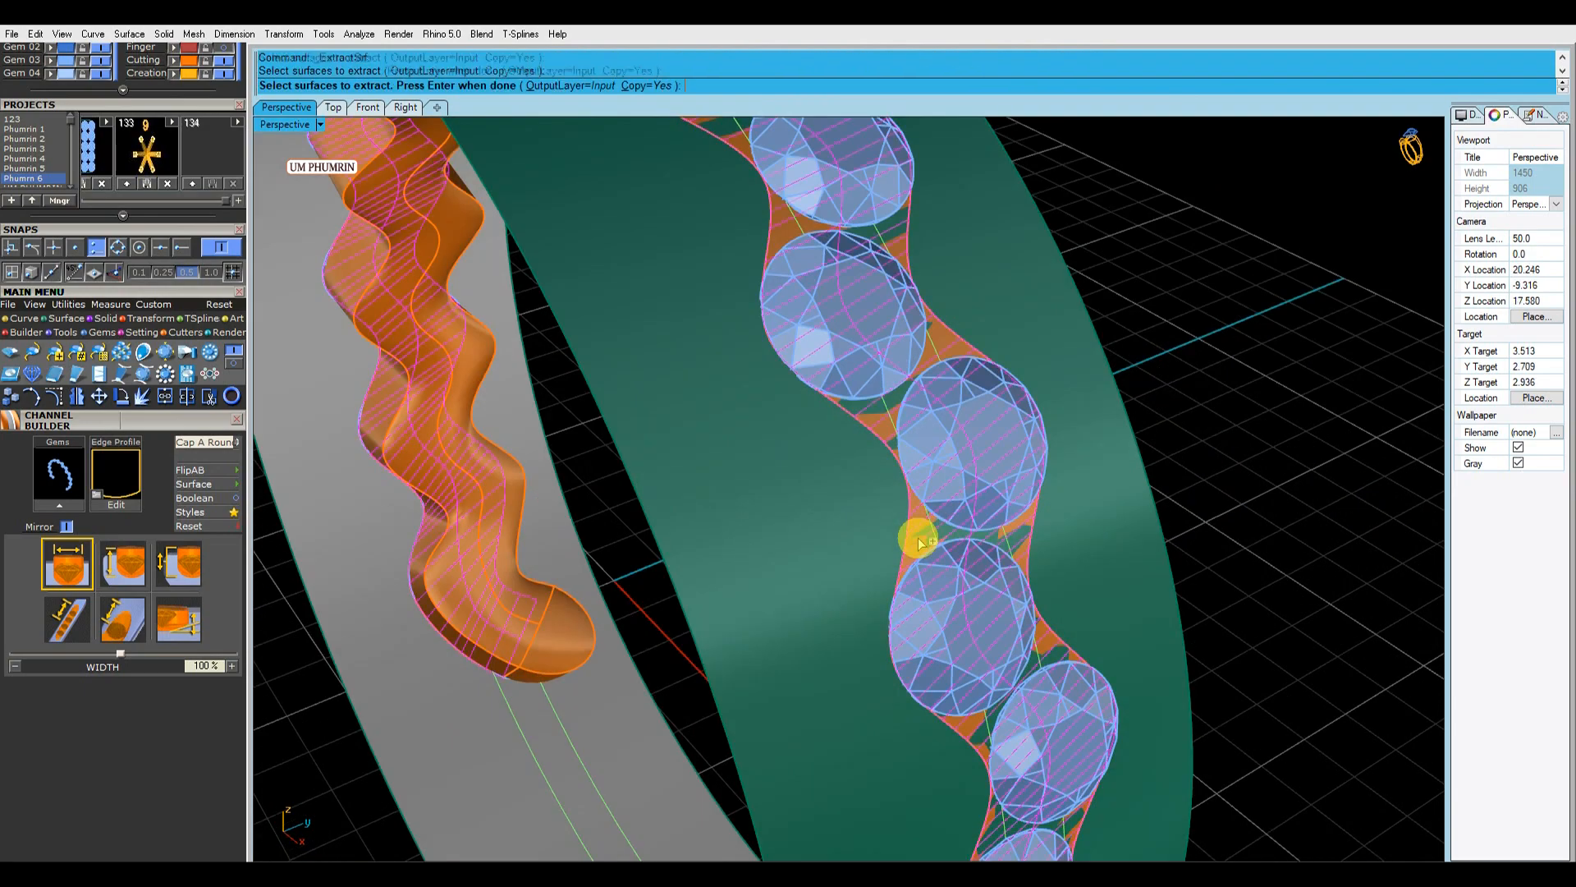
right_click(919, 536)
scroll(919, 536, down, 6)
right_drag(919, 536, 1013, 526)
scroll(973, 517, up, 5)
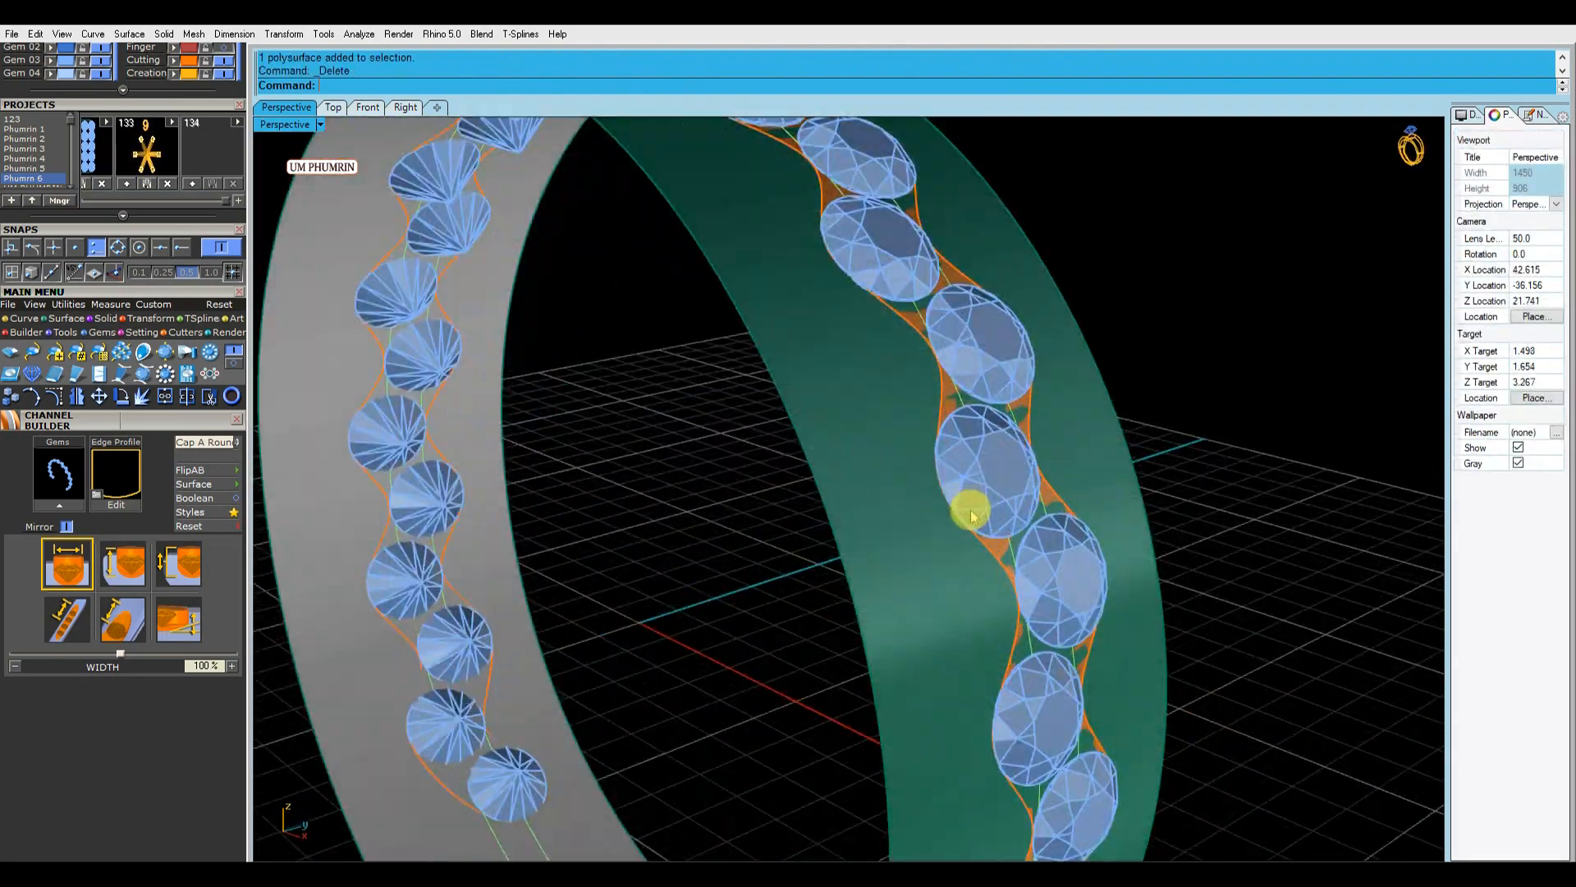
Duplicate the border of the extracted channel surface as a curve and delete that surface.
click(995, 548)
click(1042, 598)
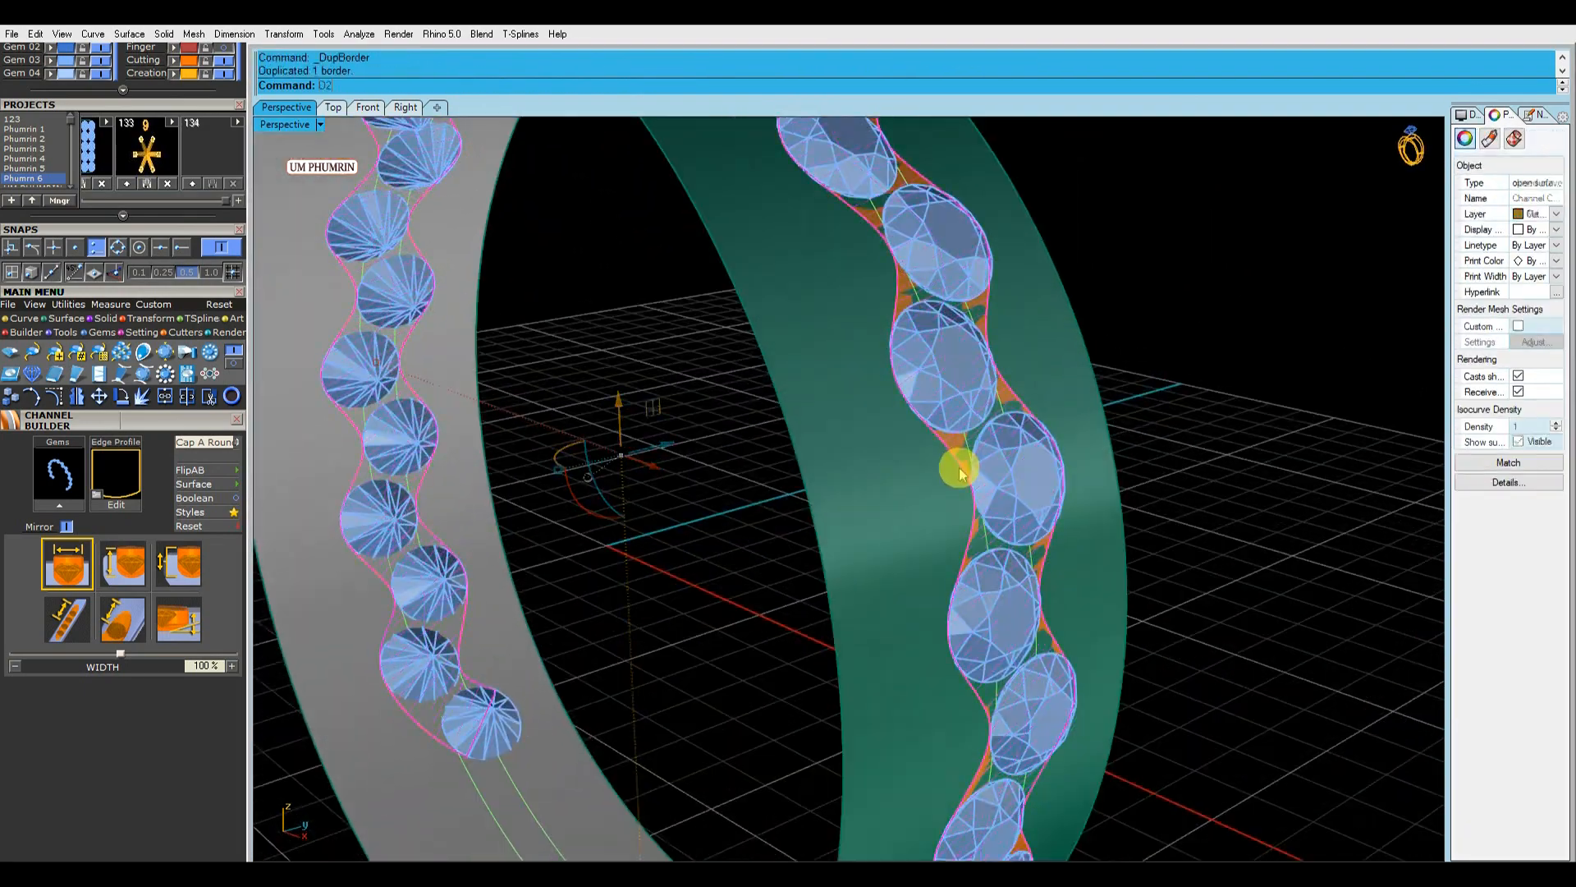
scroll(887, 531, up, 4)
click(957, 440)
click(1018, 479)
key(Delete)
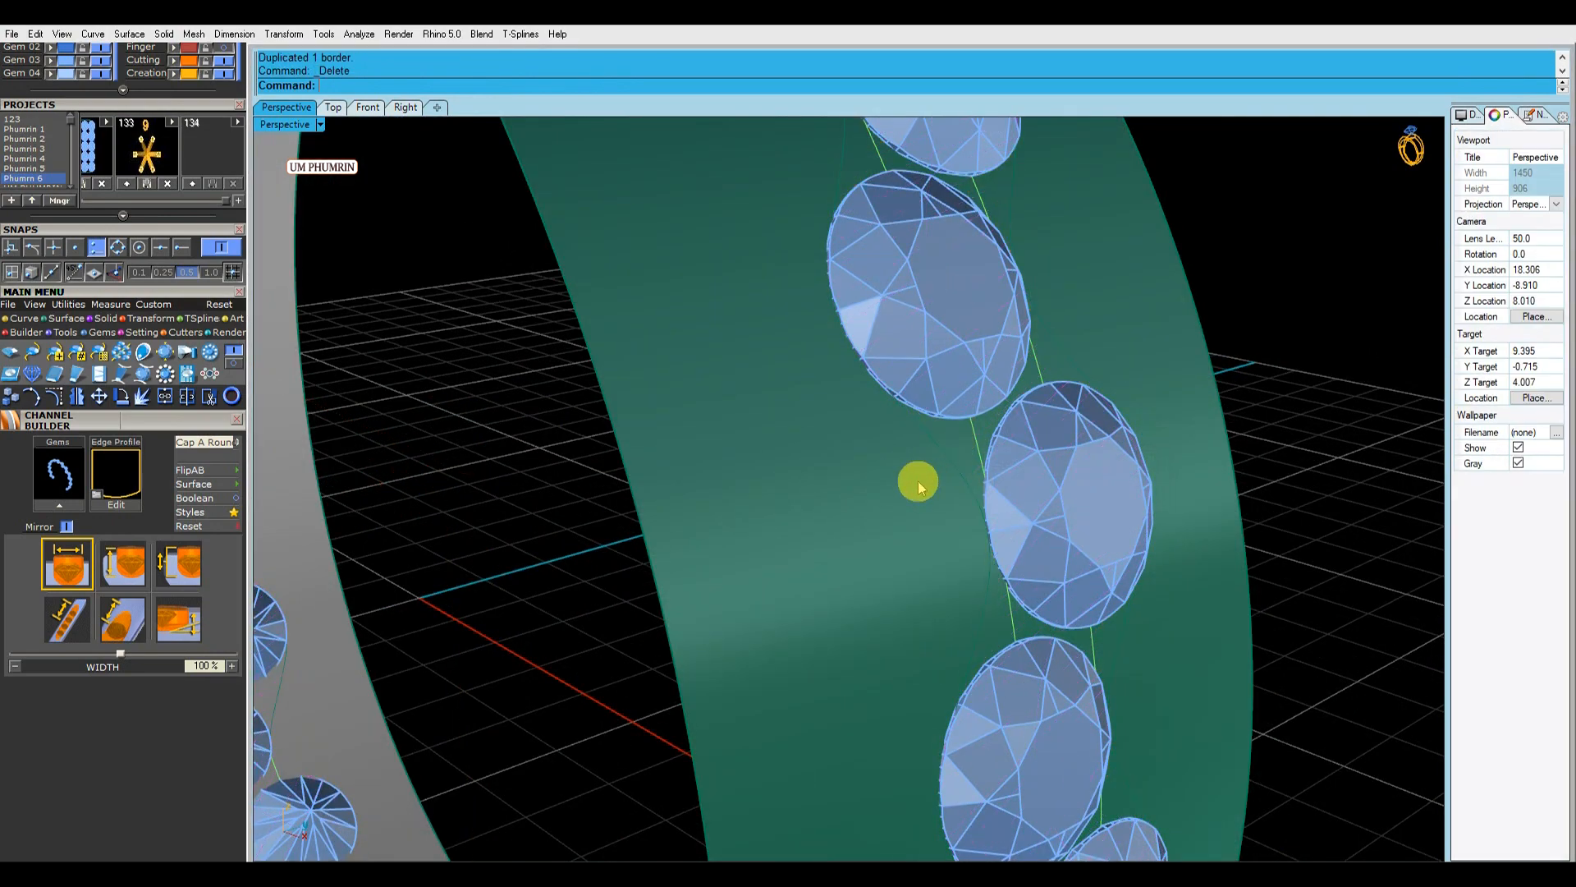
Pull the duplicated border curve onto the band surface, deleting the input curve.
click(928, 486)
scroll(923, 539, down, 3)
click(25, 318)
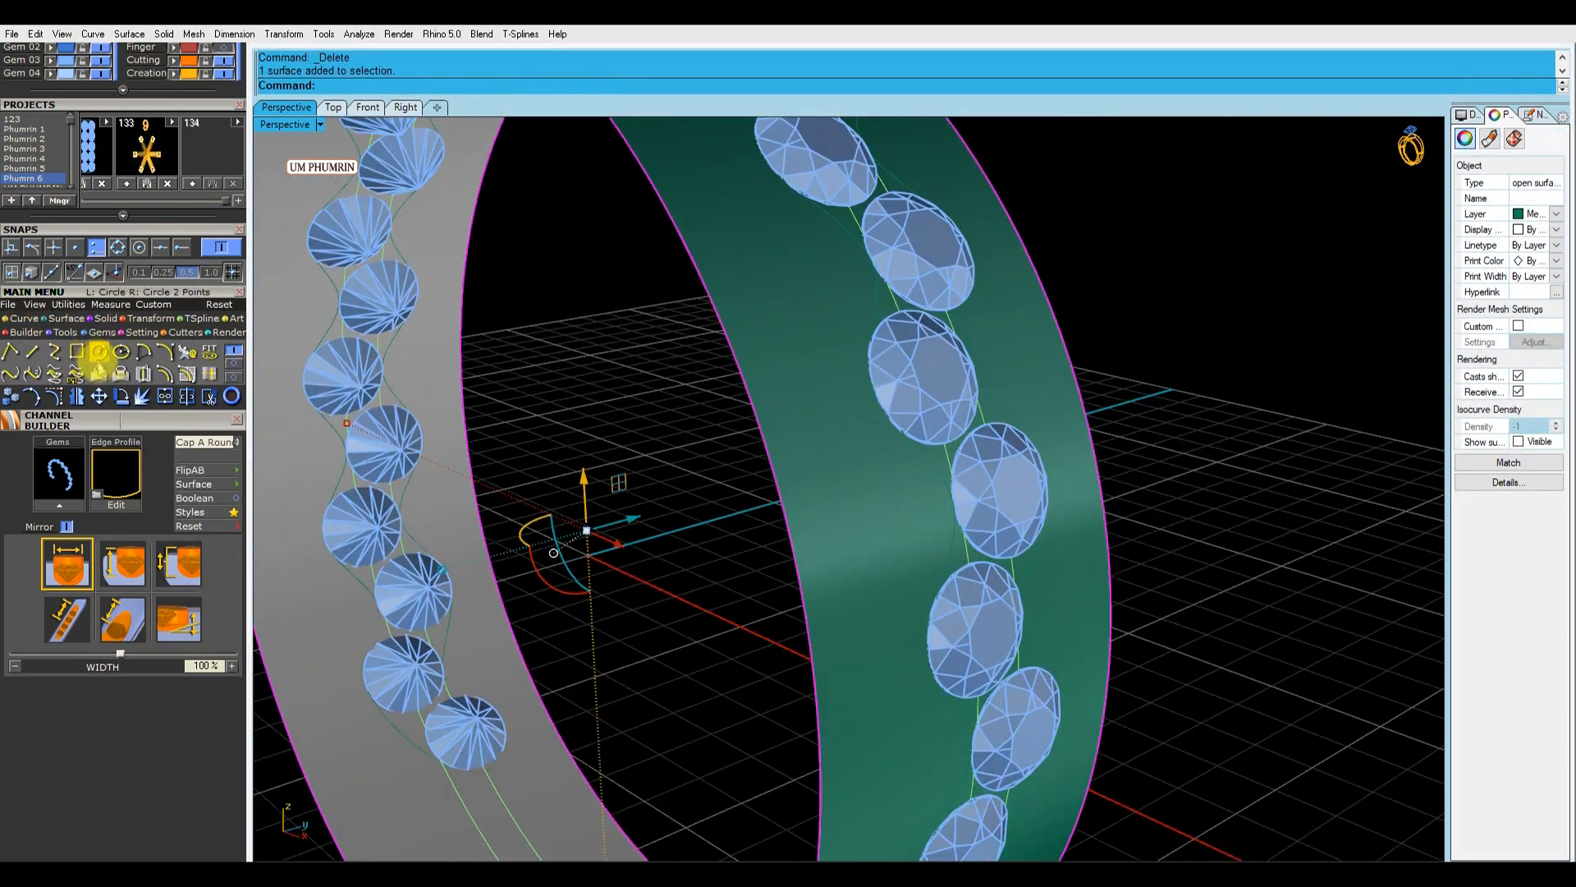
click(98, 374)
scroll(944, 464, up, 3)
click(975, 466)
key(Return)
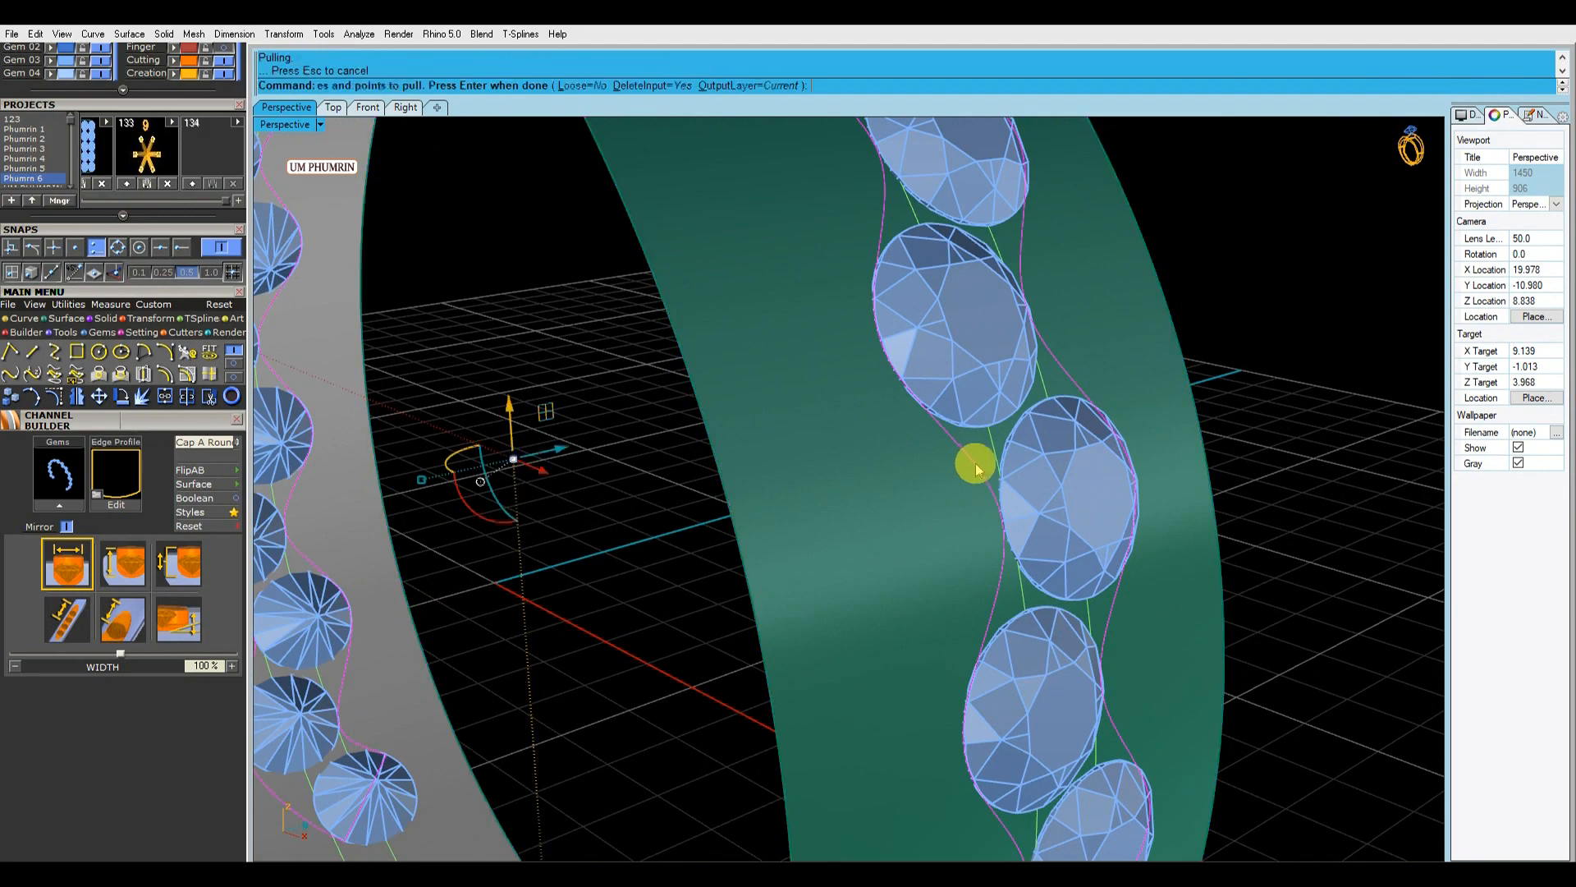
Move the pulled wavy border curve around the diamonds to the green User 02 layer.
scroll(957, 485, down, 5)
click(964, 458)
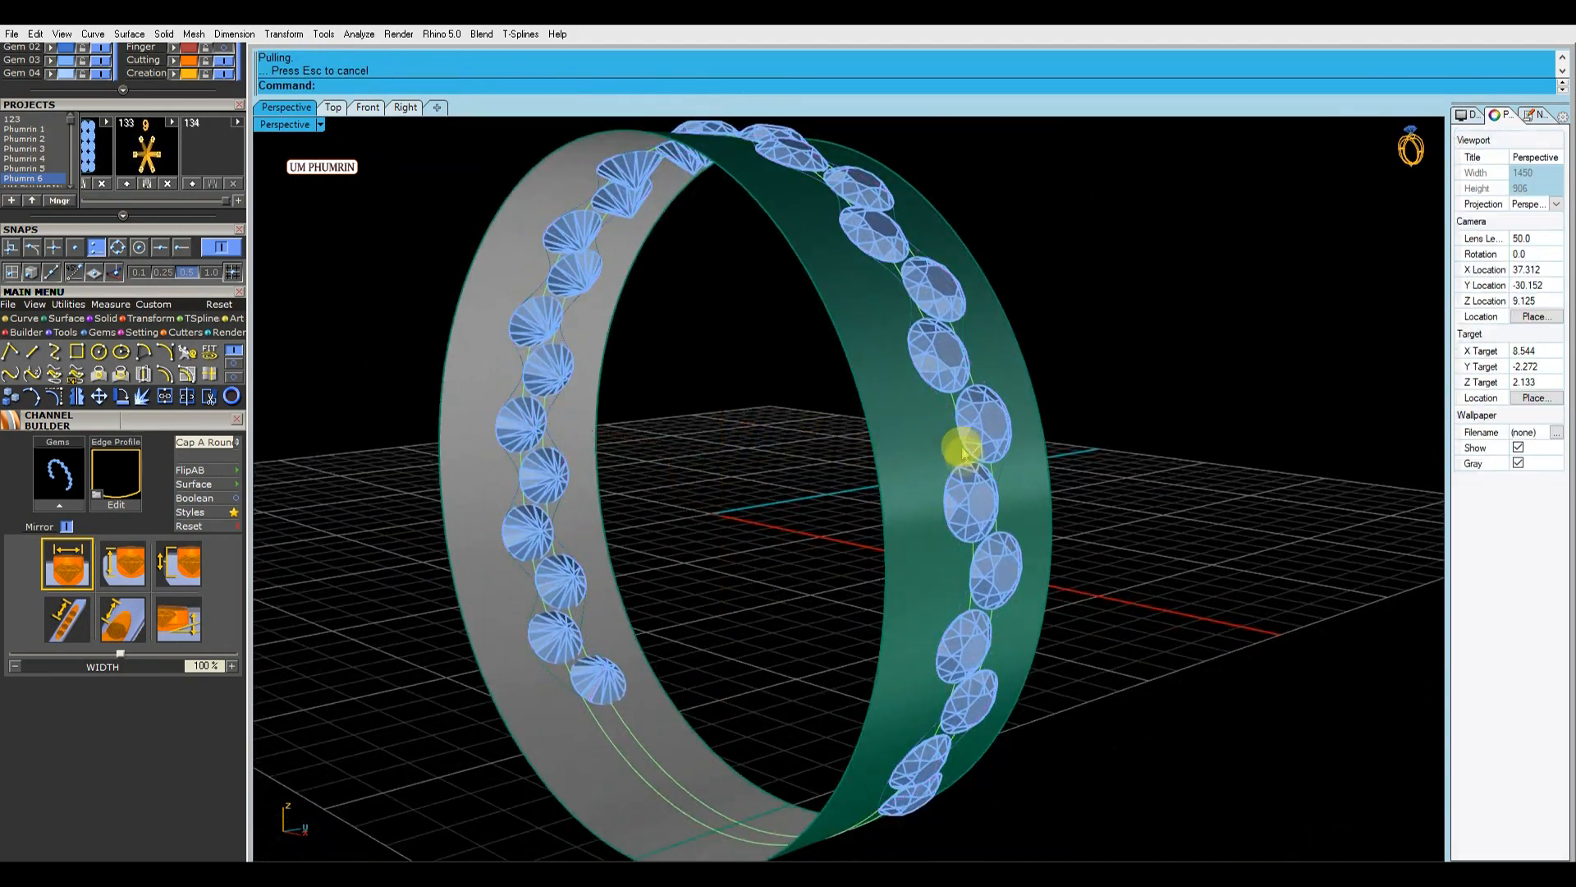
scroll(943, 397, up, 3)
scroll(141, 294, up, 3)
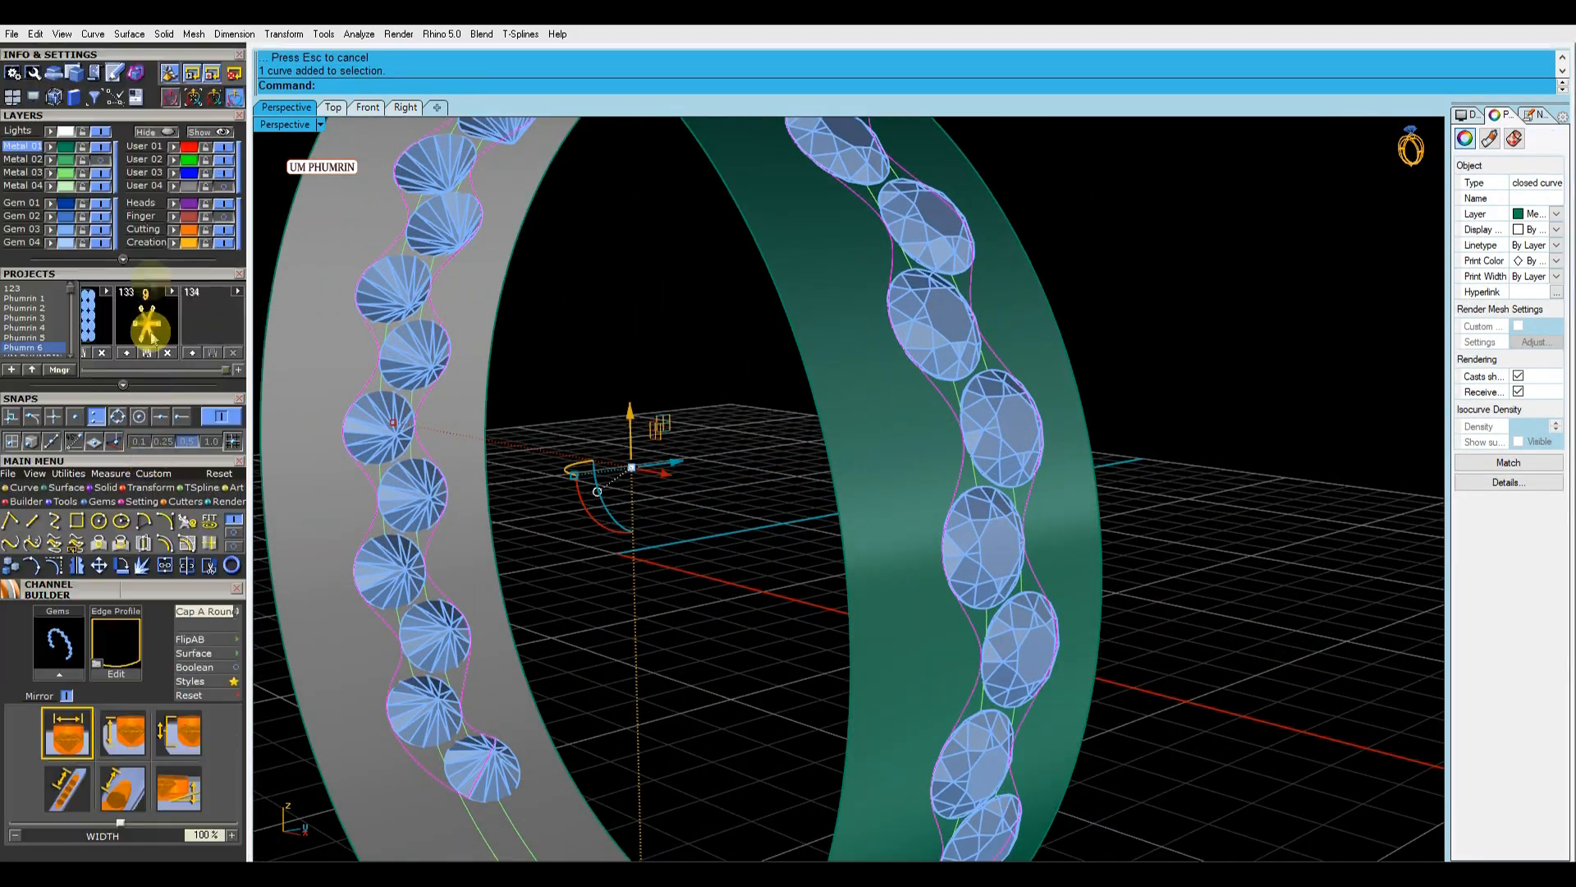
click(589, 290)
right_drag(588, 290, 471, 381)
scroll(908, 402, up, 3)
click(895, 395)
click(910, 432)
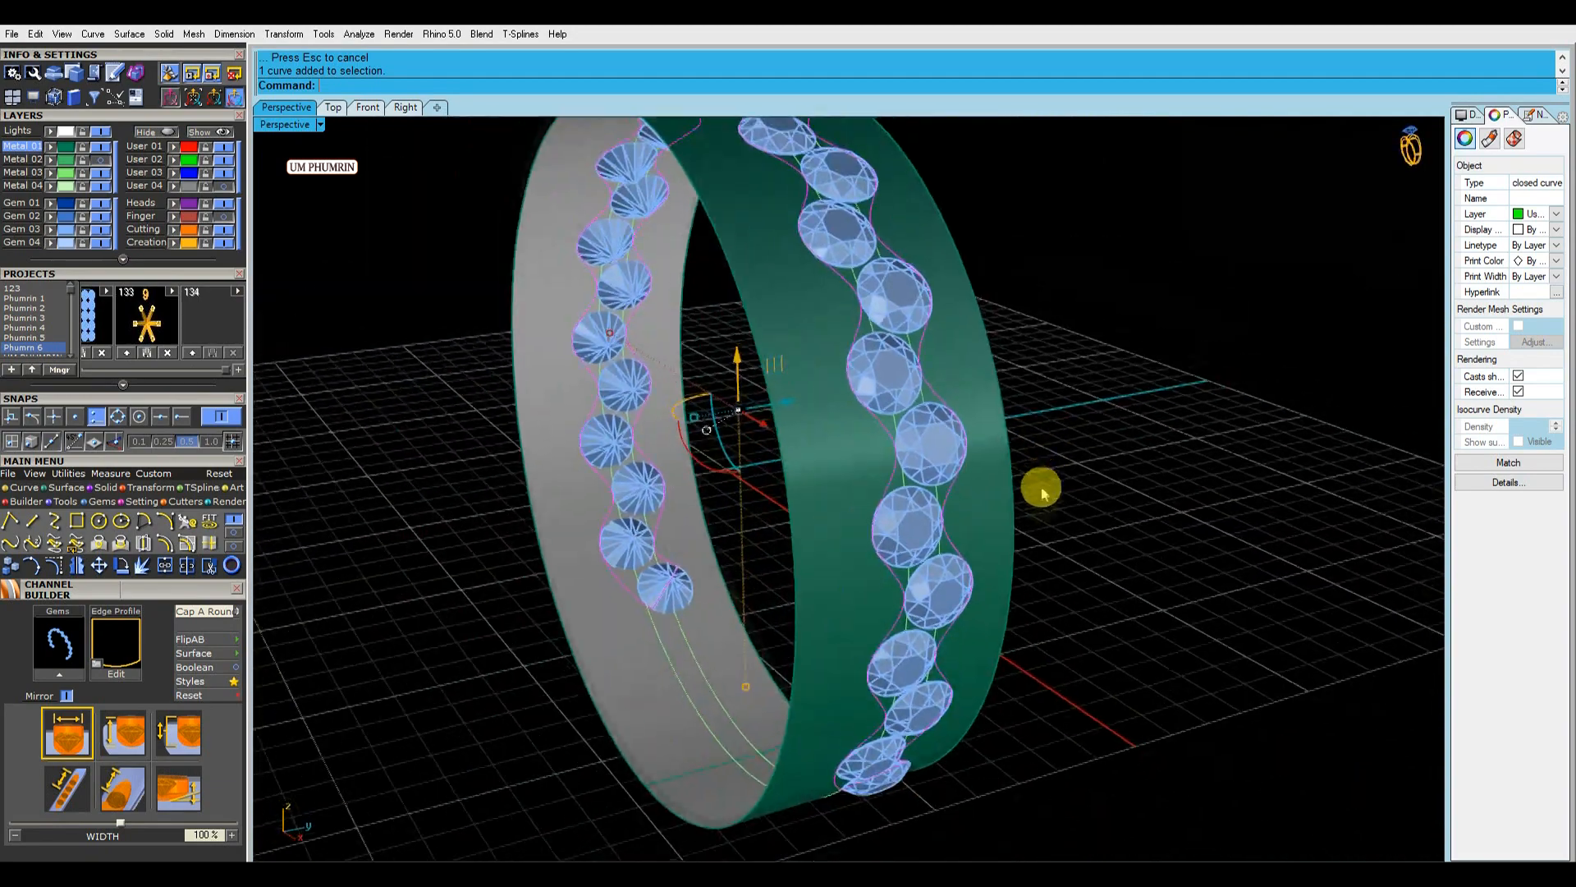
Split the band surface using the closed wavy curve around the diamonds as the cutting object.
mouse_move(1045, 485)
right_down()
mouse_move(1028, 493)
mouse_move(1013, 553)
mouse_move(1070, 483)
right_up()
mouse_move(944, 478)
right_down()
mouse_move(918, 462)
mouse_move(953, 500)
right_up()
scroll(921, 464, up, 2)
click(944, 471)
text(ss)
key(Return)
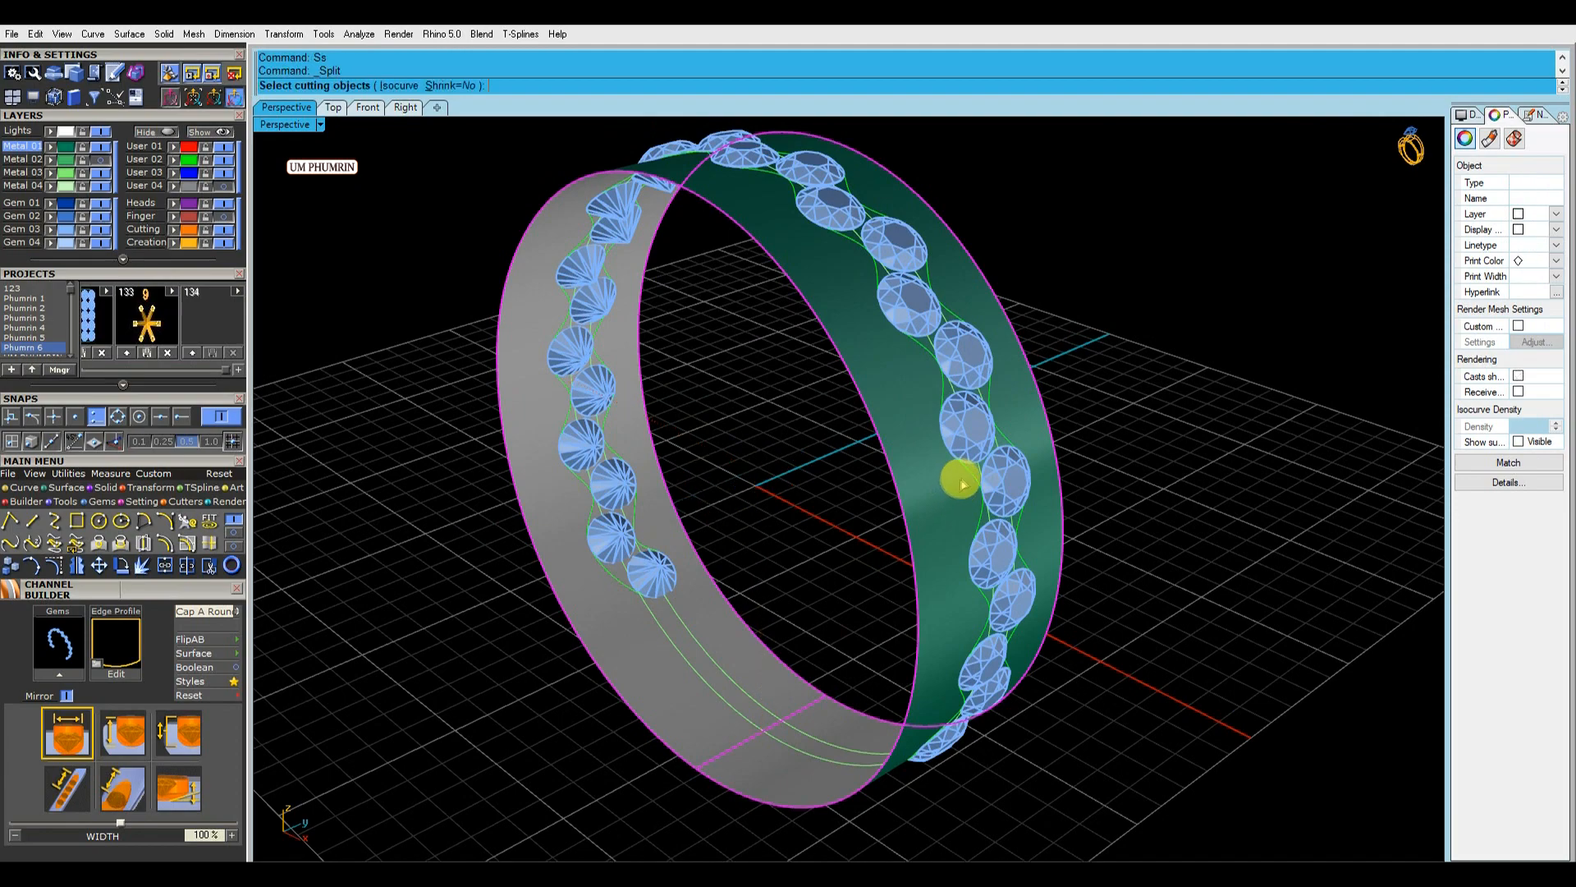
scroll(963, 484, up, 2)
click(978, 474)
key(Return)
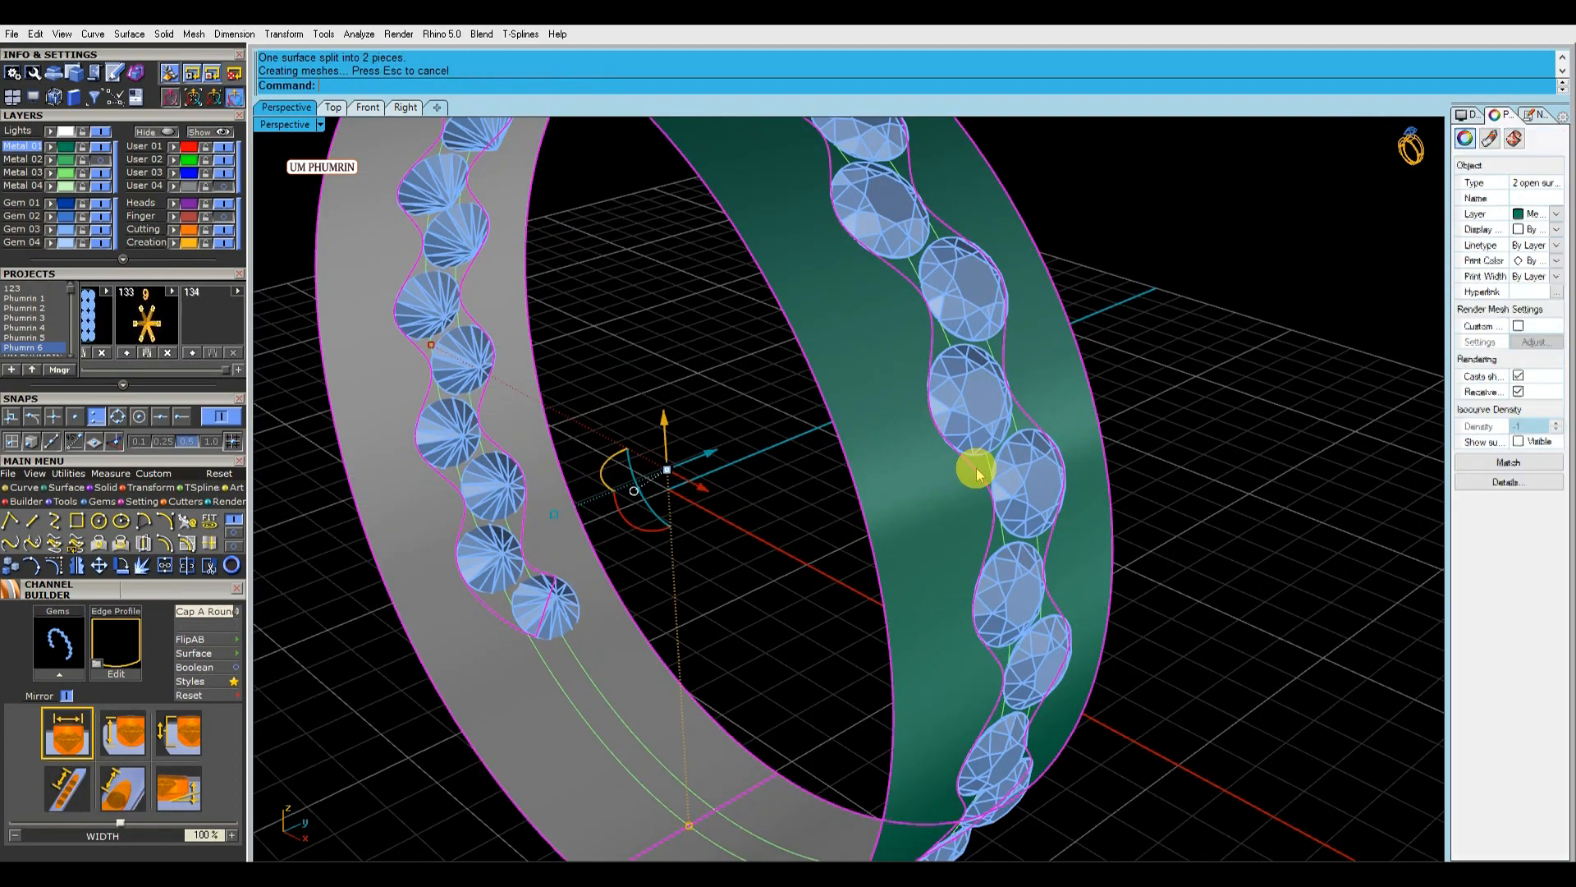
Delete the split-off band surfaces outside the wavy border, keeping only the surface beneath the diamonds.
key(Delete)
scroll(936, 526, down, 3)
right_drag(929, 528, 941, 473)
scroll(941, 472, up, 3)
scroll(926, 482, down, 3)
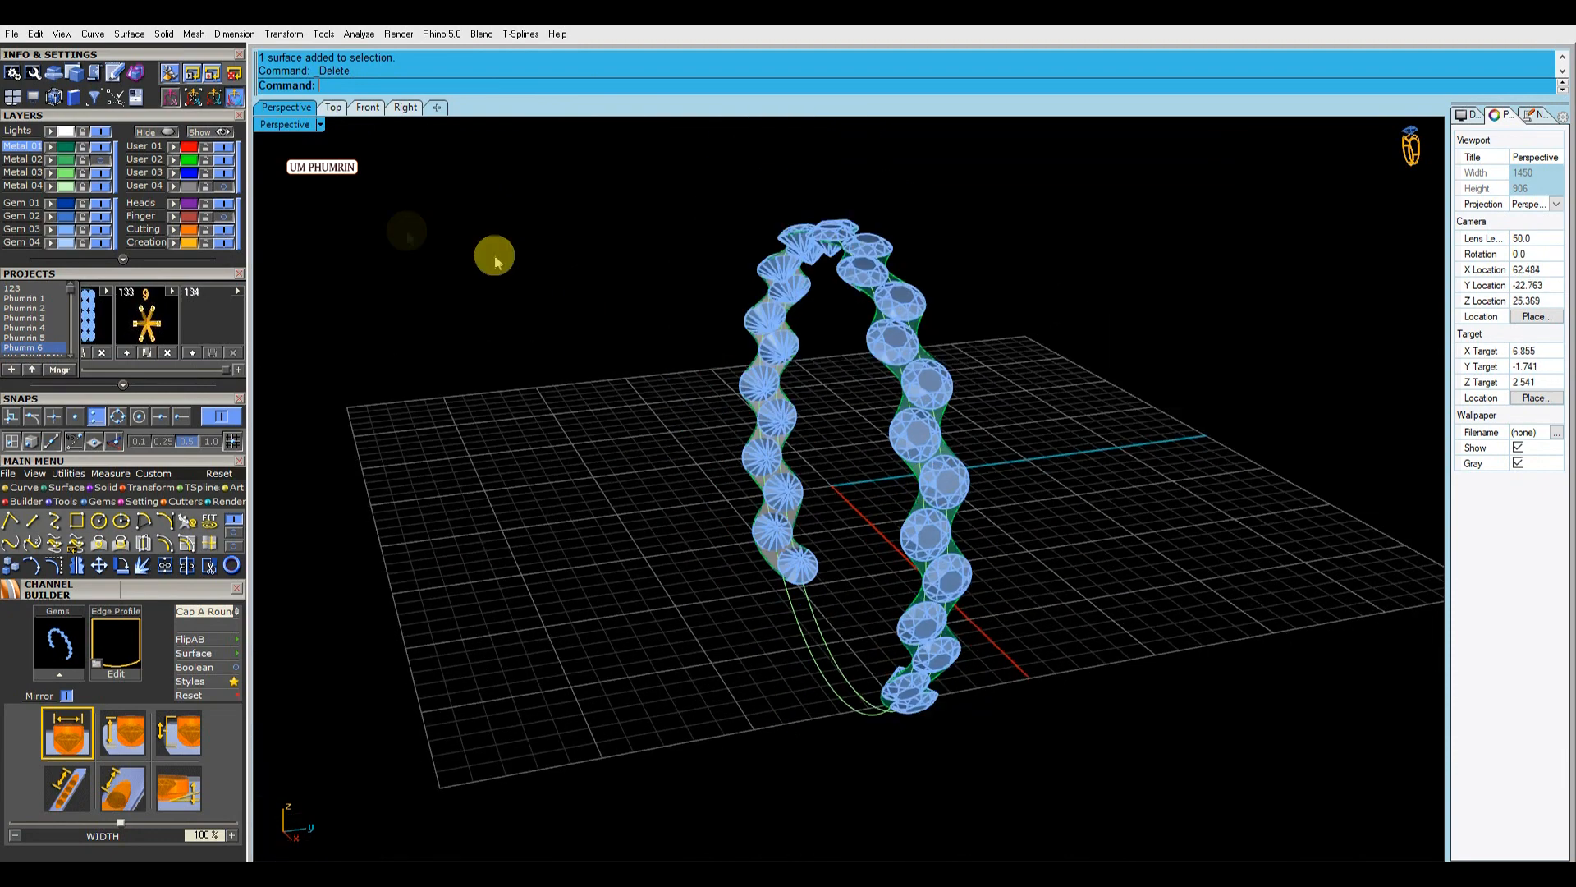
In the Front view, draw a 1.5 mm vertical line downward from the lowest point of the finger circle.
click(368, 109)
scroll(845, 397, down, 5)
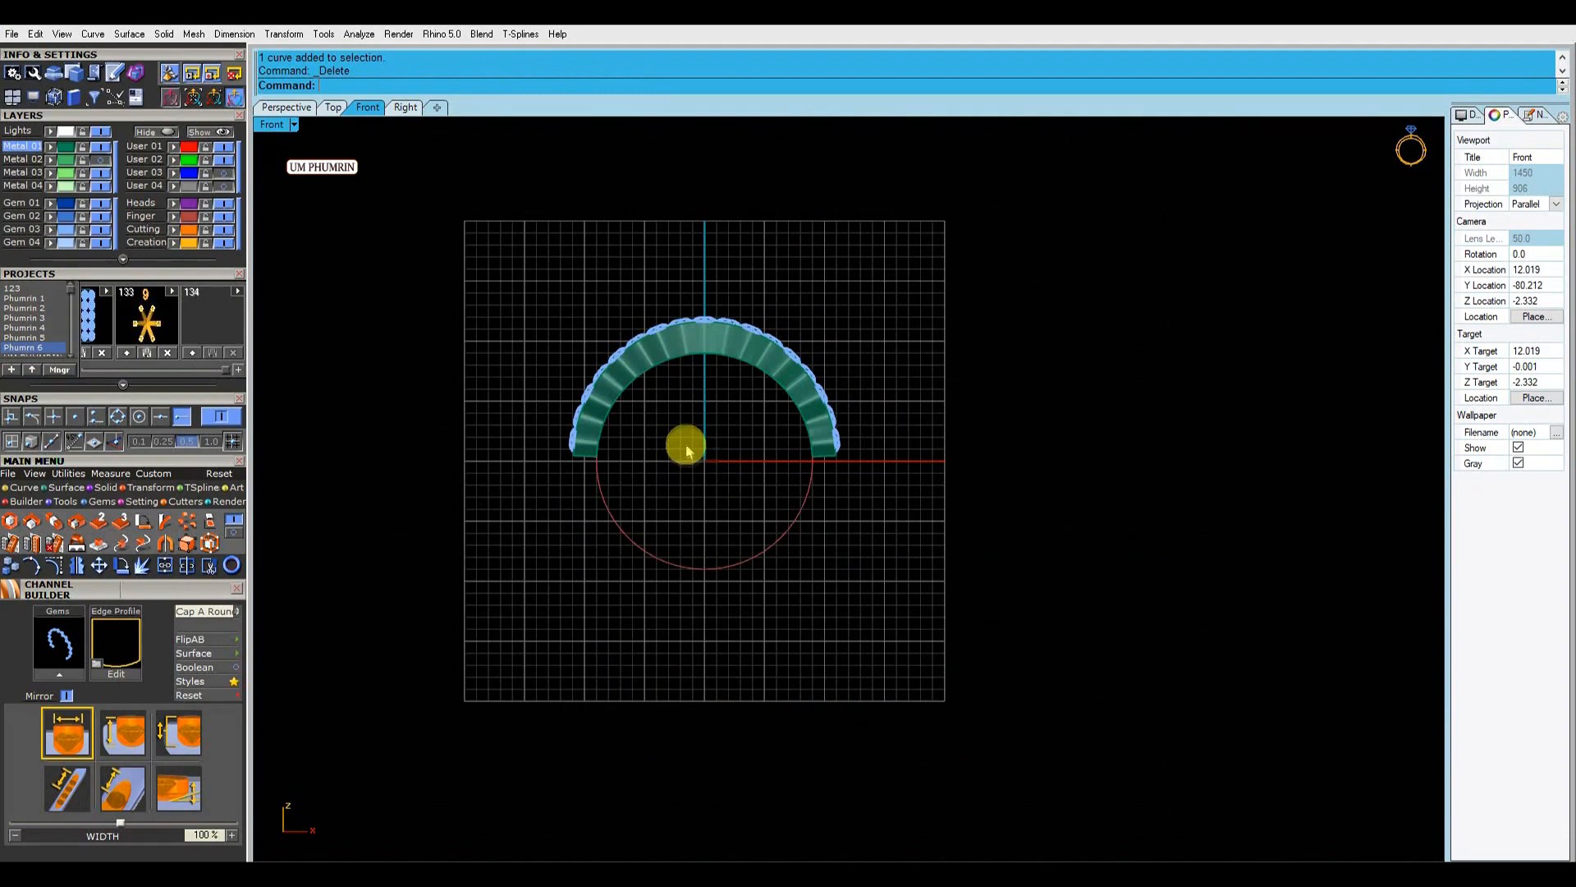
right_drag(686, 444, 781, 500)
text(l)
key(Return)
click(801, 588)
click(760, 589)
text(1)
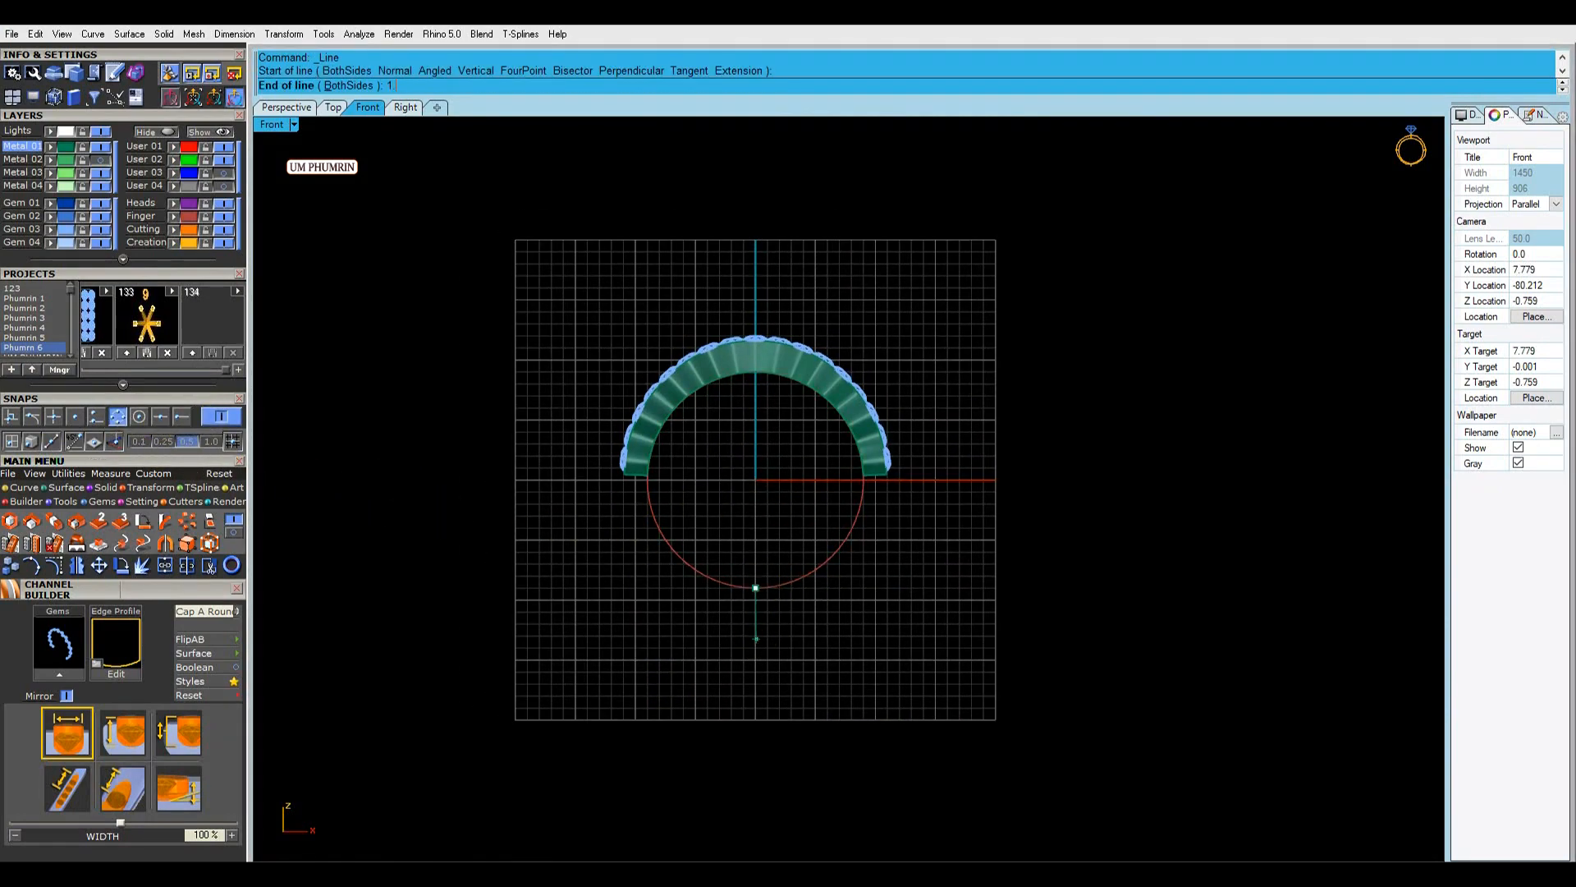
text(.5)
key(Return)
click(756, 639)
scroll(806, 609, up, 2)
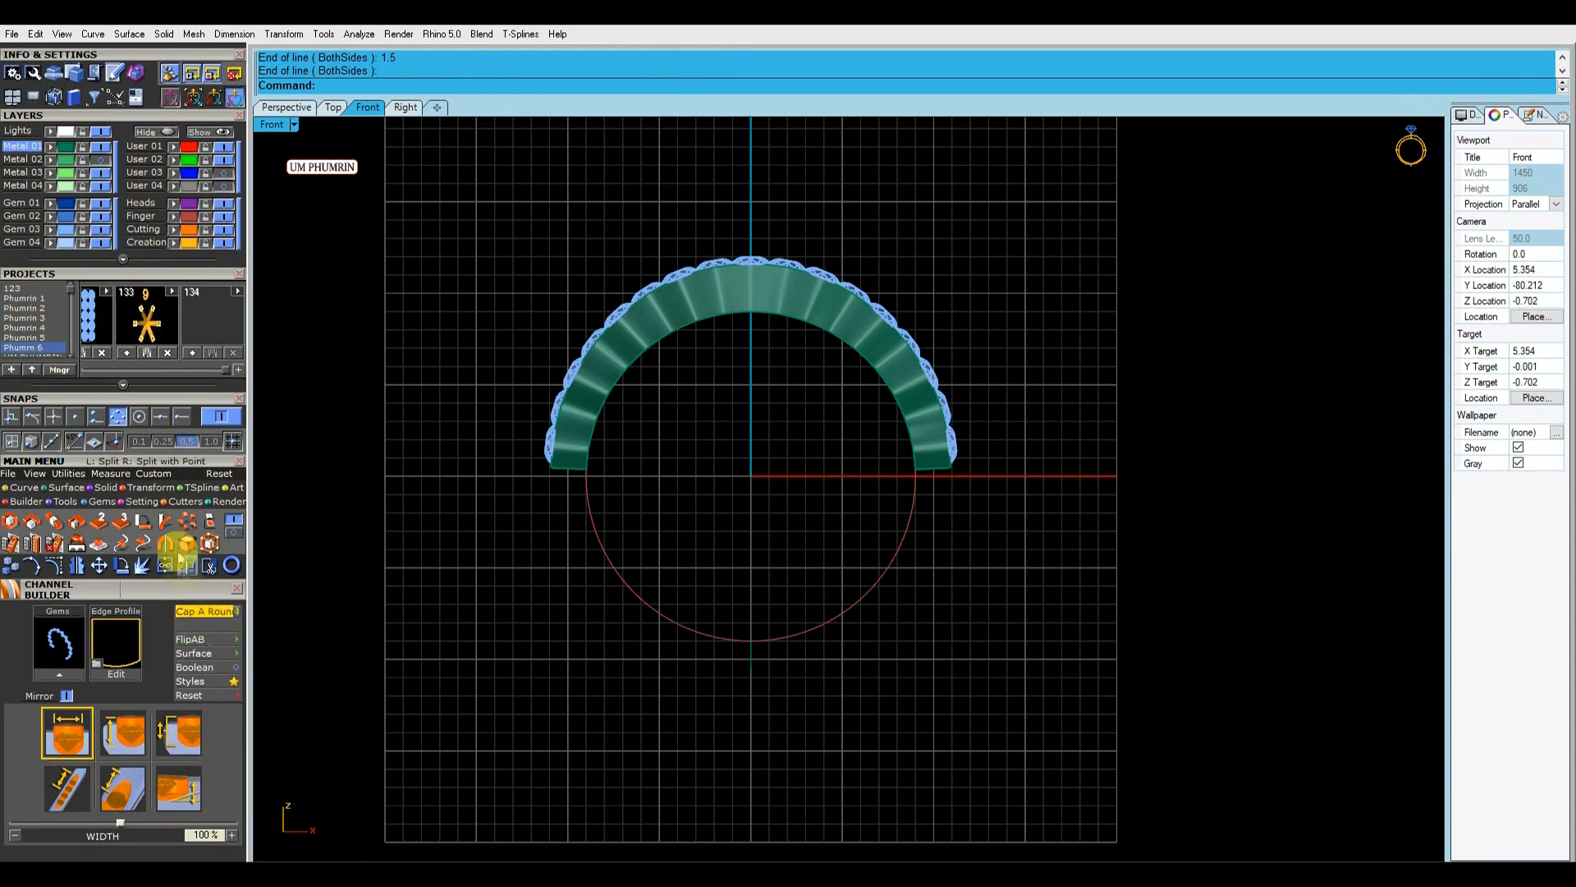
Draw an arc from the lower end of the 1.5 mm line to the outer corner of the diamond band's end, starting horizontally.
click(23, 487)
click(234, 523)
click(167, 522)
click(183, 417)
click(119, 418)
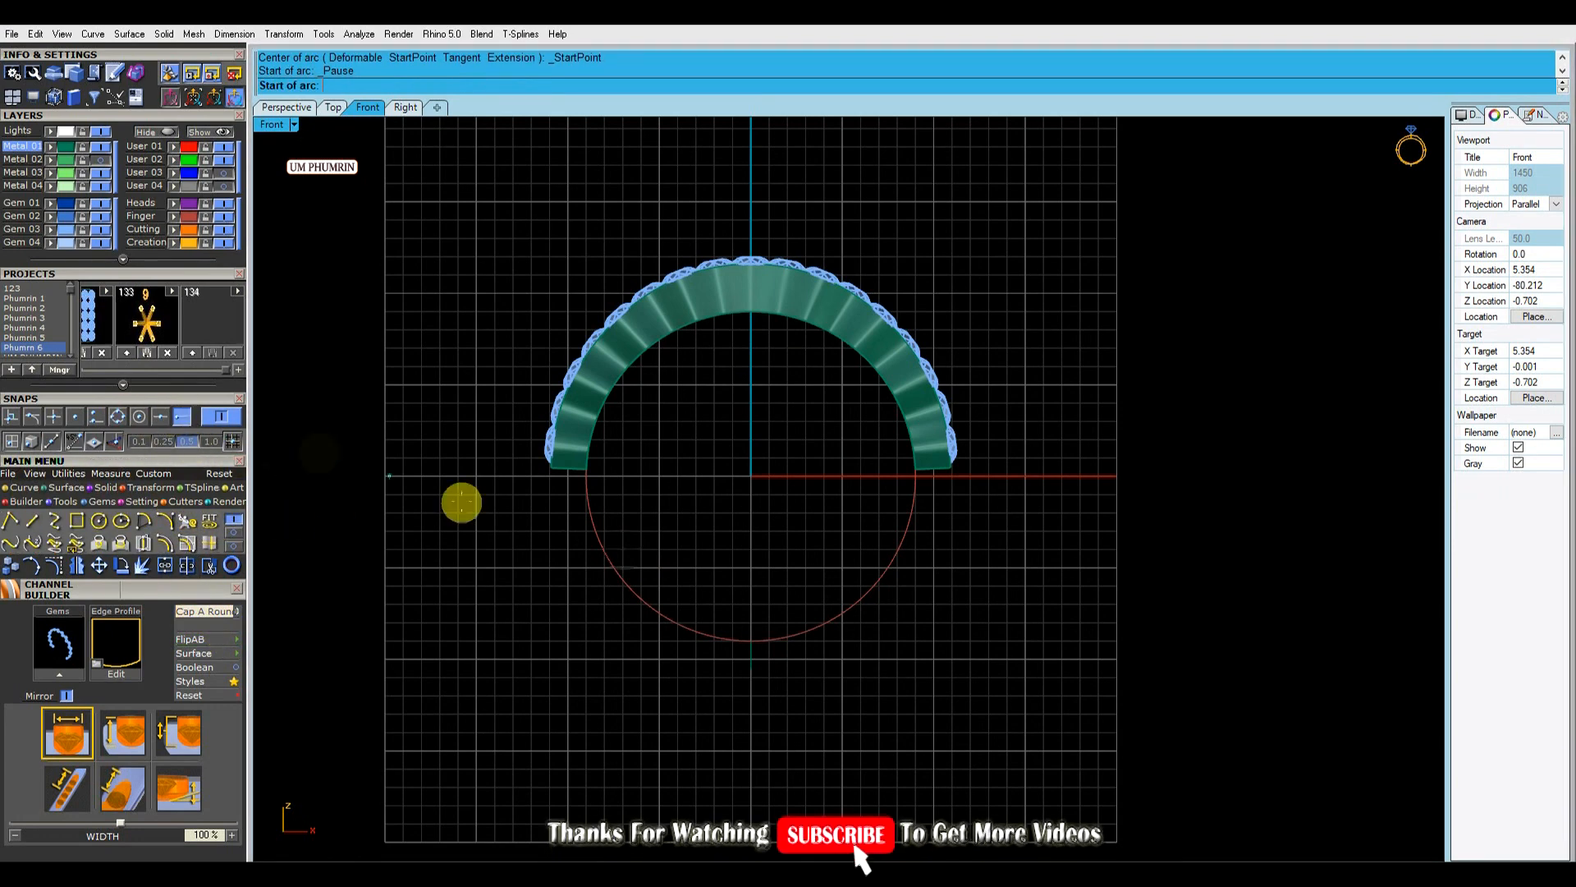
click(751, 667)
scroll(926, 498, up, 2)
click(951, 466)
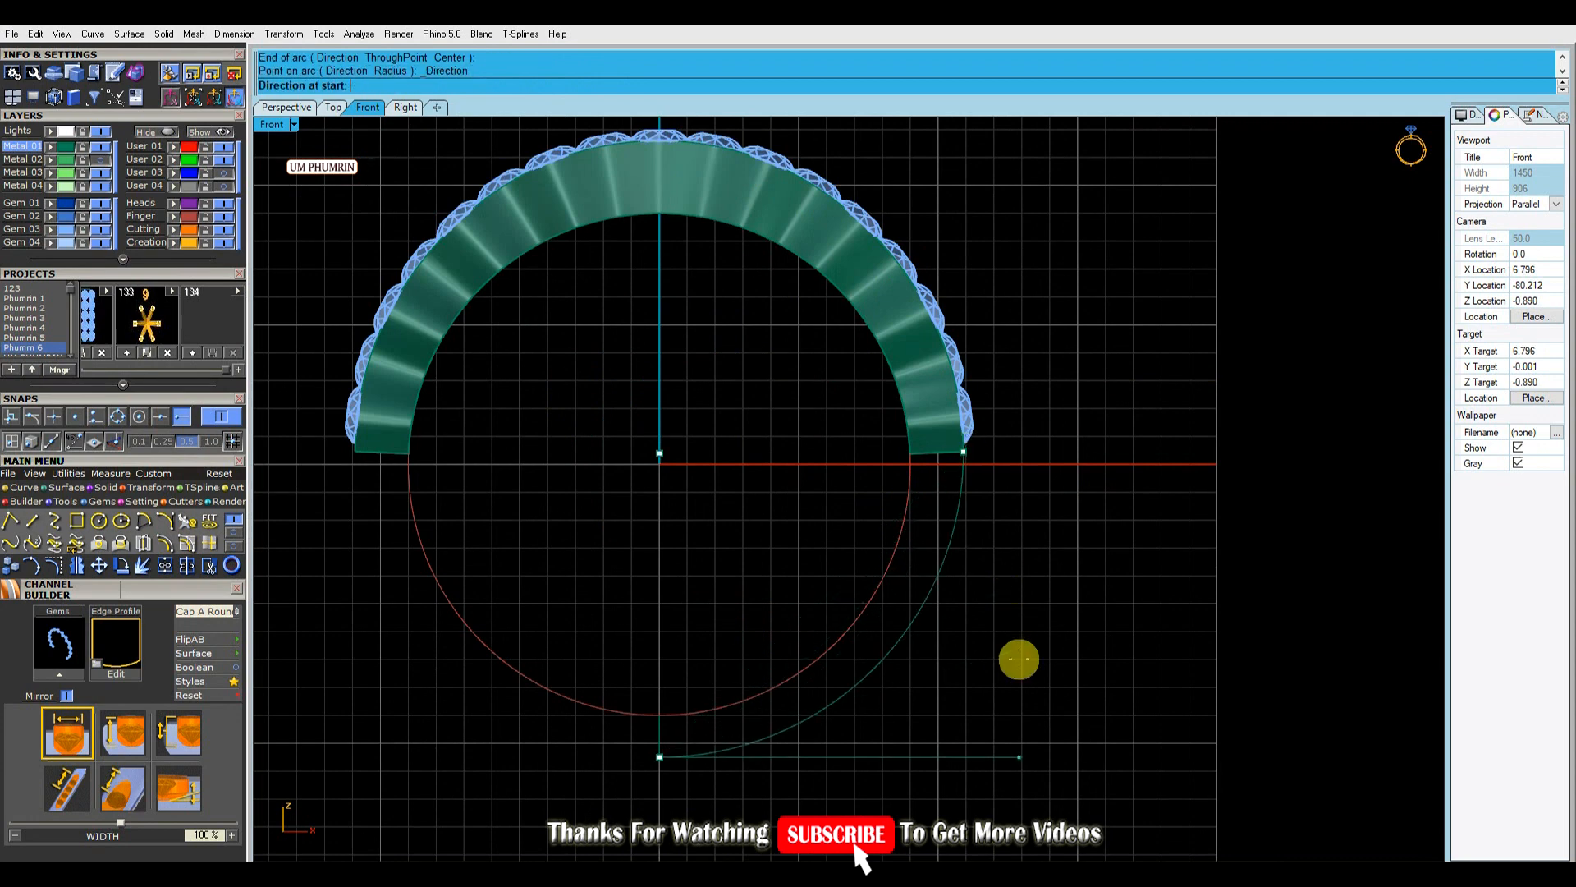
Extend the upper end of the shank arc past the band's outer corner to just below the last diamond.
click(229, 532)
click(141, 521)
scroll(938, 494, up, 2)
key(Return)
scroll(975, 435, up, 3)
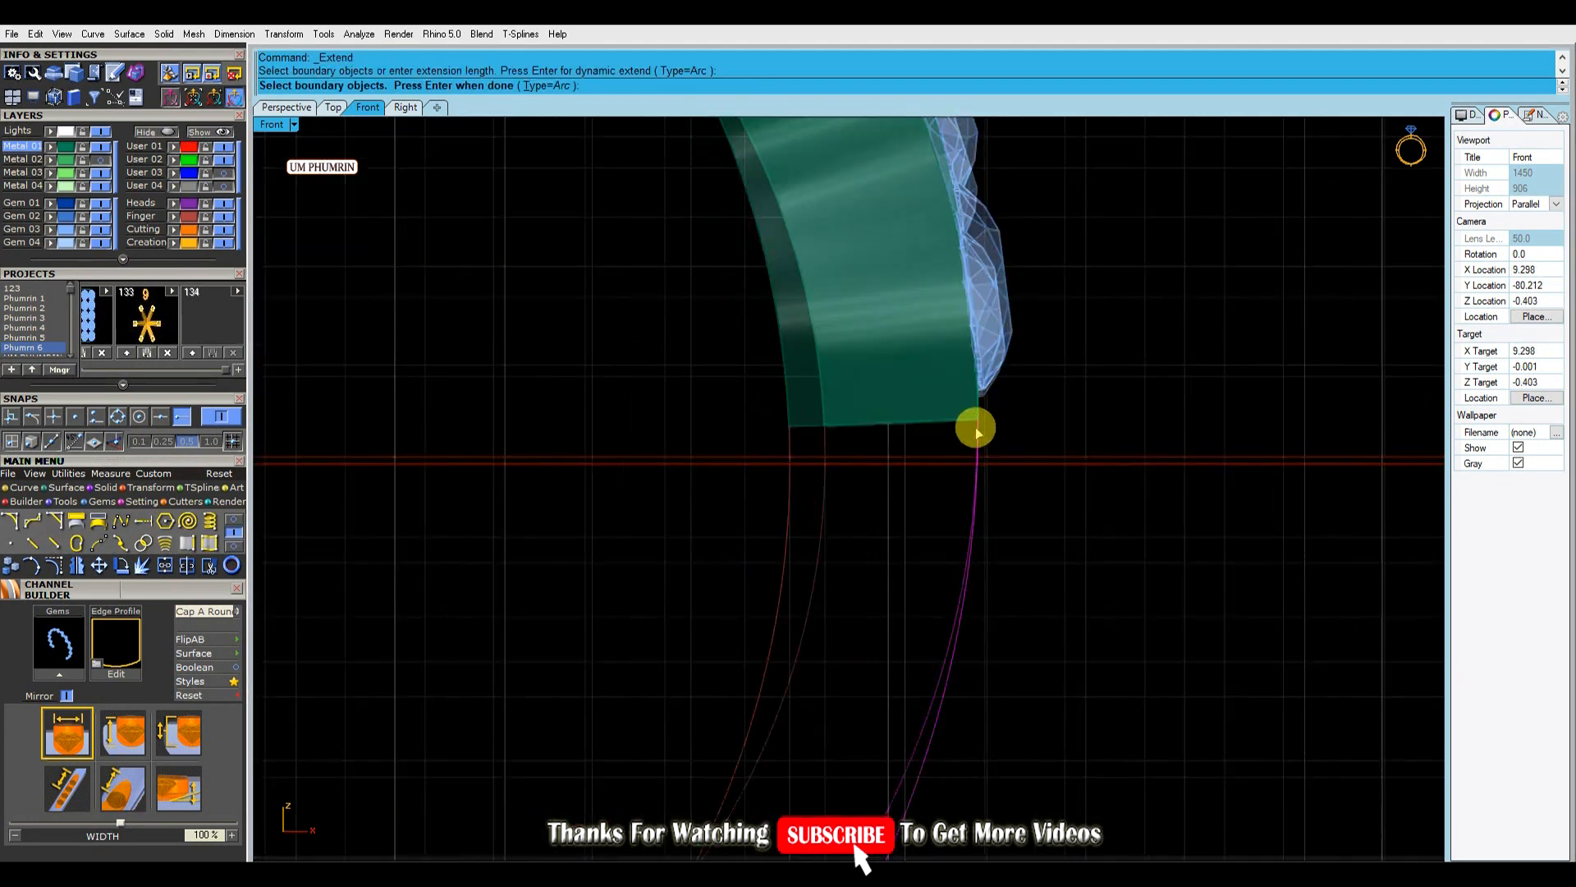
click(977, 423)
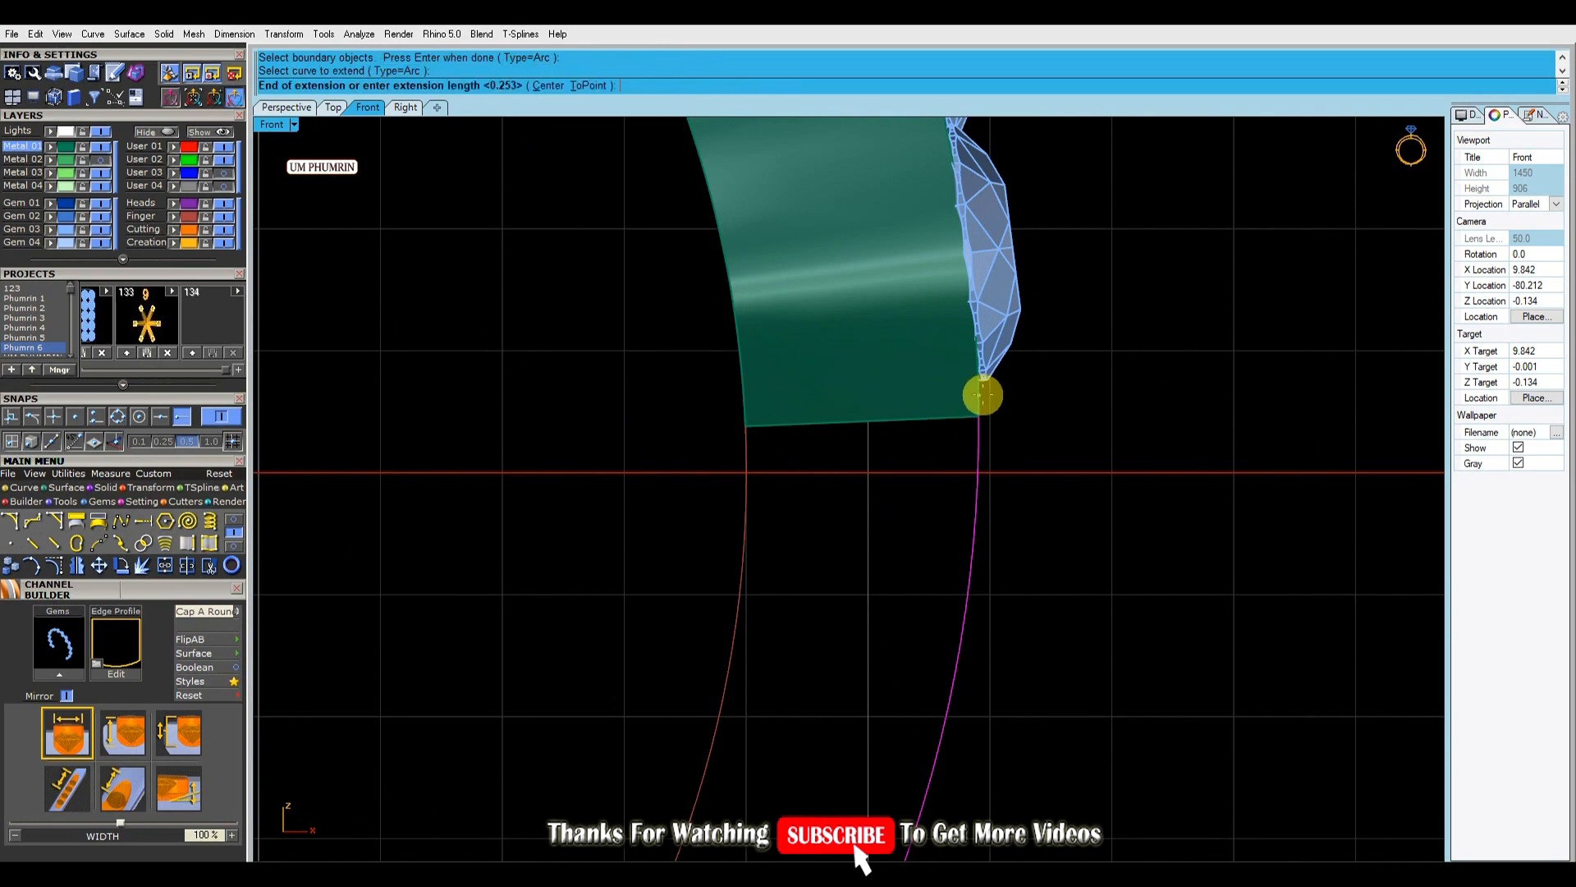
scroll(983, 395, up, 3)
click(984, 387)
scroll(986, 389, down, 5)
key(Return)
scroll(1005, 495, down, 5)
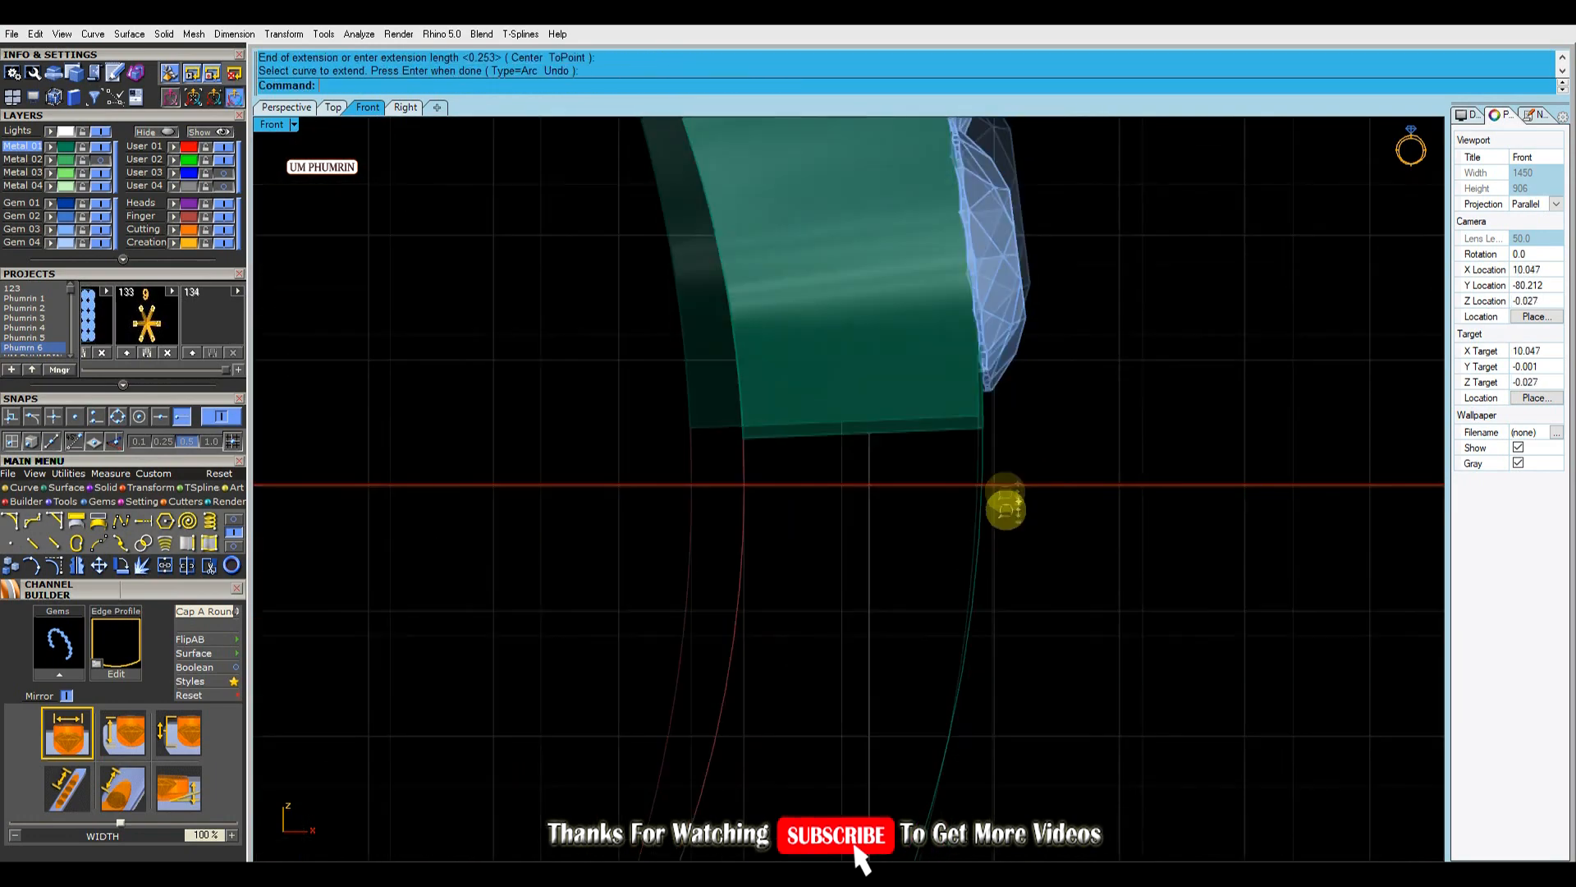
Mirror the shank arc to the opposite side and rebuild the lower shank curve with 20 points.
click(992, 511)
scroll(988, 456, down, 8)
right_drag(988, 482, 1009, 523)
key(F5)
shift+click(801, 669)
text(rb)
key(Return)
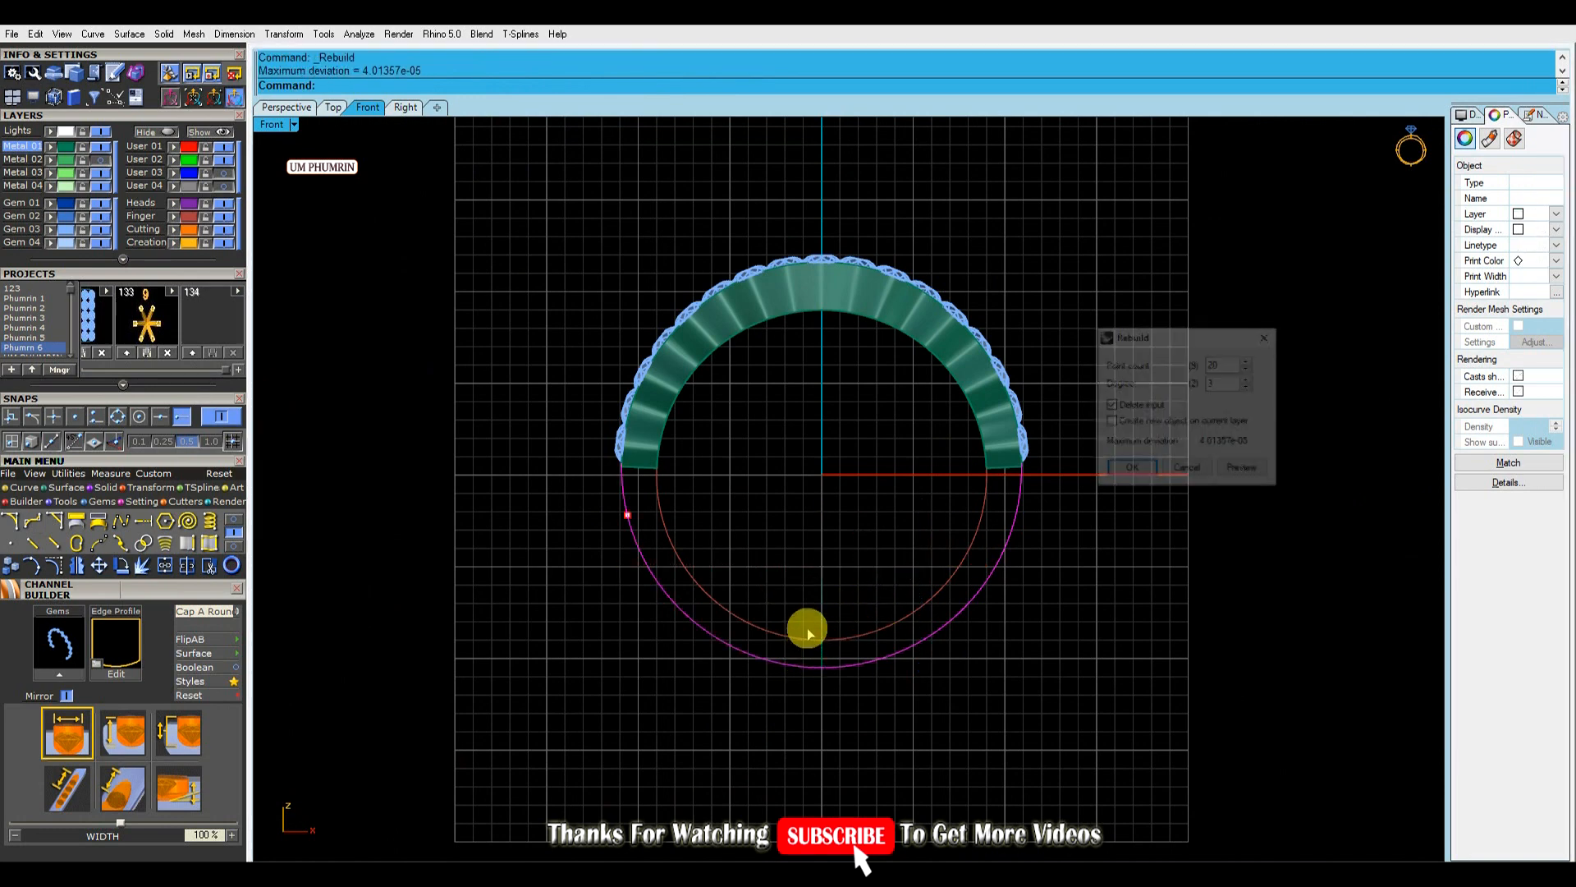
key(Return)
Delete the vertical guide line below the finger circle and save the ring file.
key(Delete)
click(884, 641)
click(289, 108)
right_drag(985, 411, 884, 446)
click(880, 450)
key(ctrl+s)
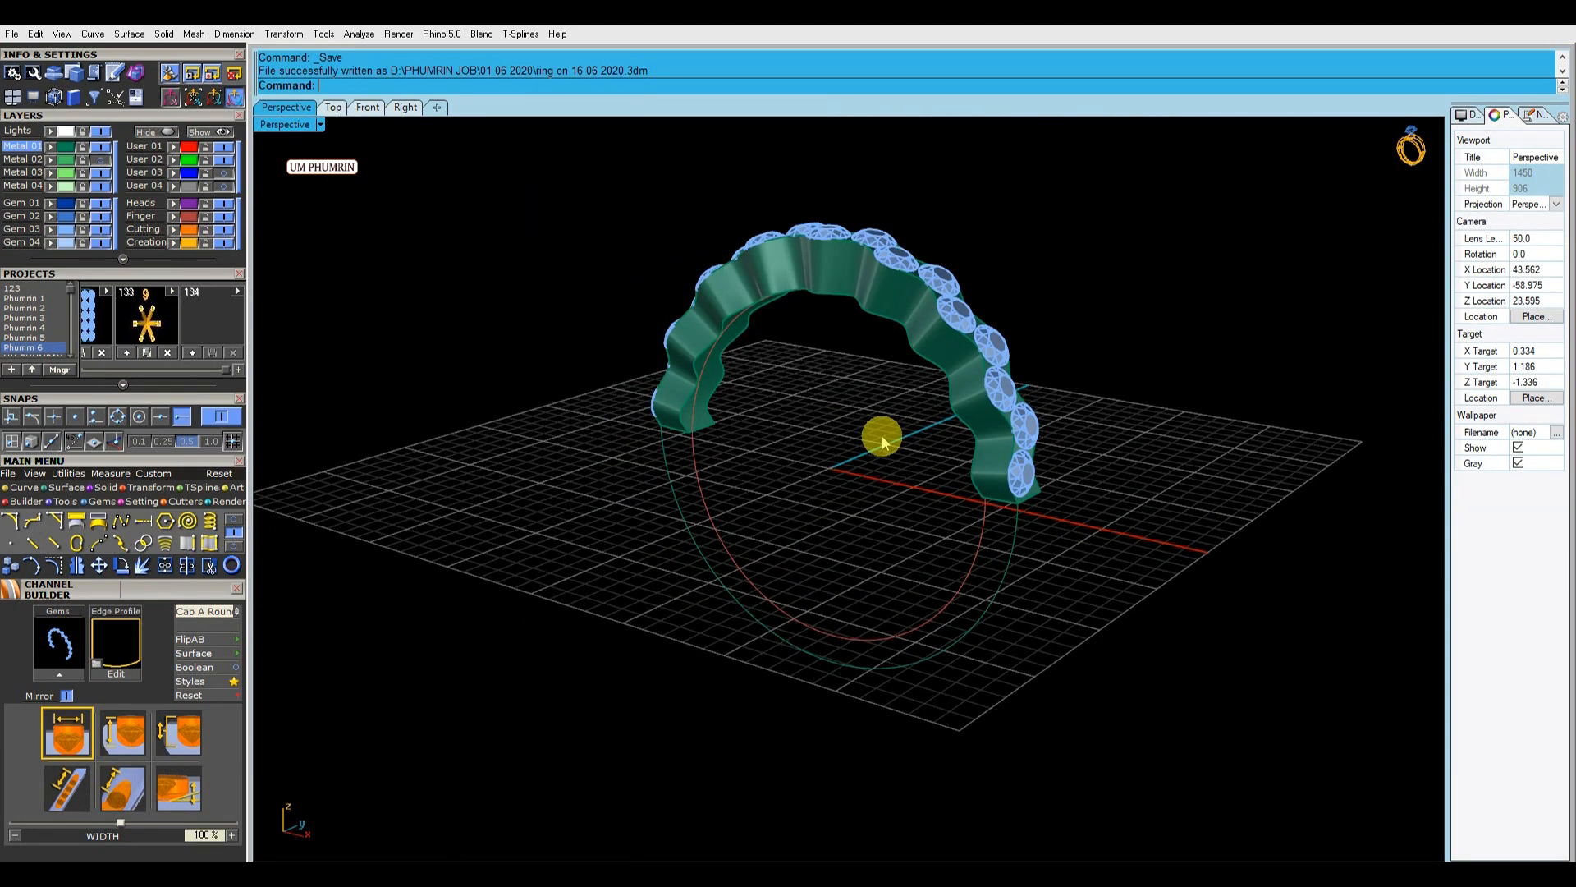
scroll(894, 458, down, 2)
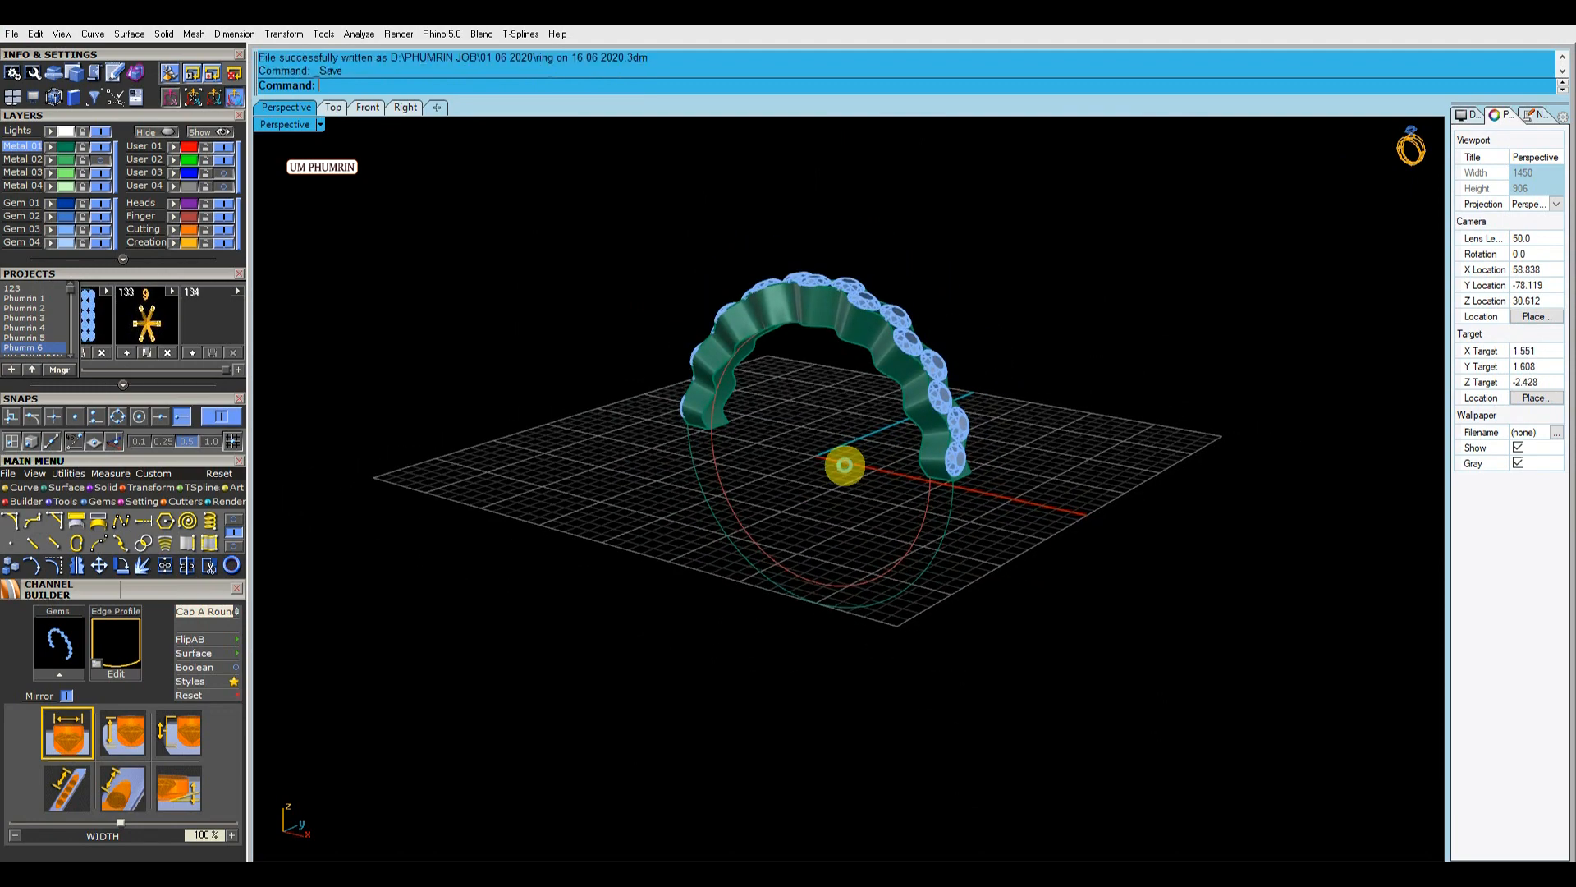
Copy the diamond row with its channel and prongs 2.6 mm across the band's width.
drag(708, 247, 1083, 545)
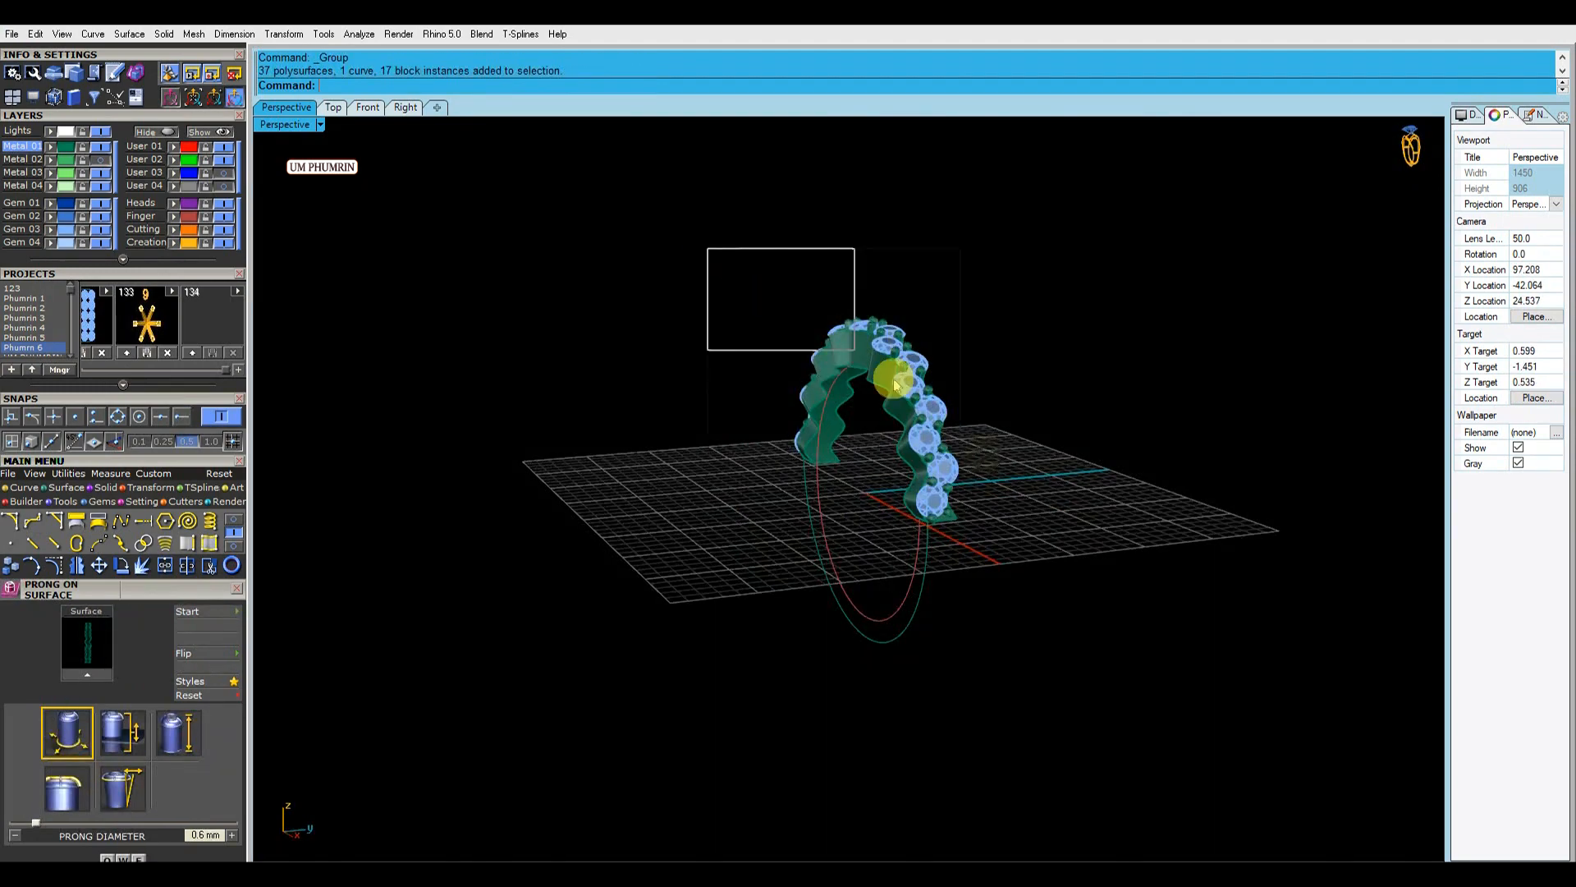
scroll(1031, 479, up, 4)
right_drag(1031, 479, 873, 429)
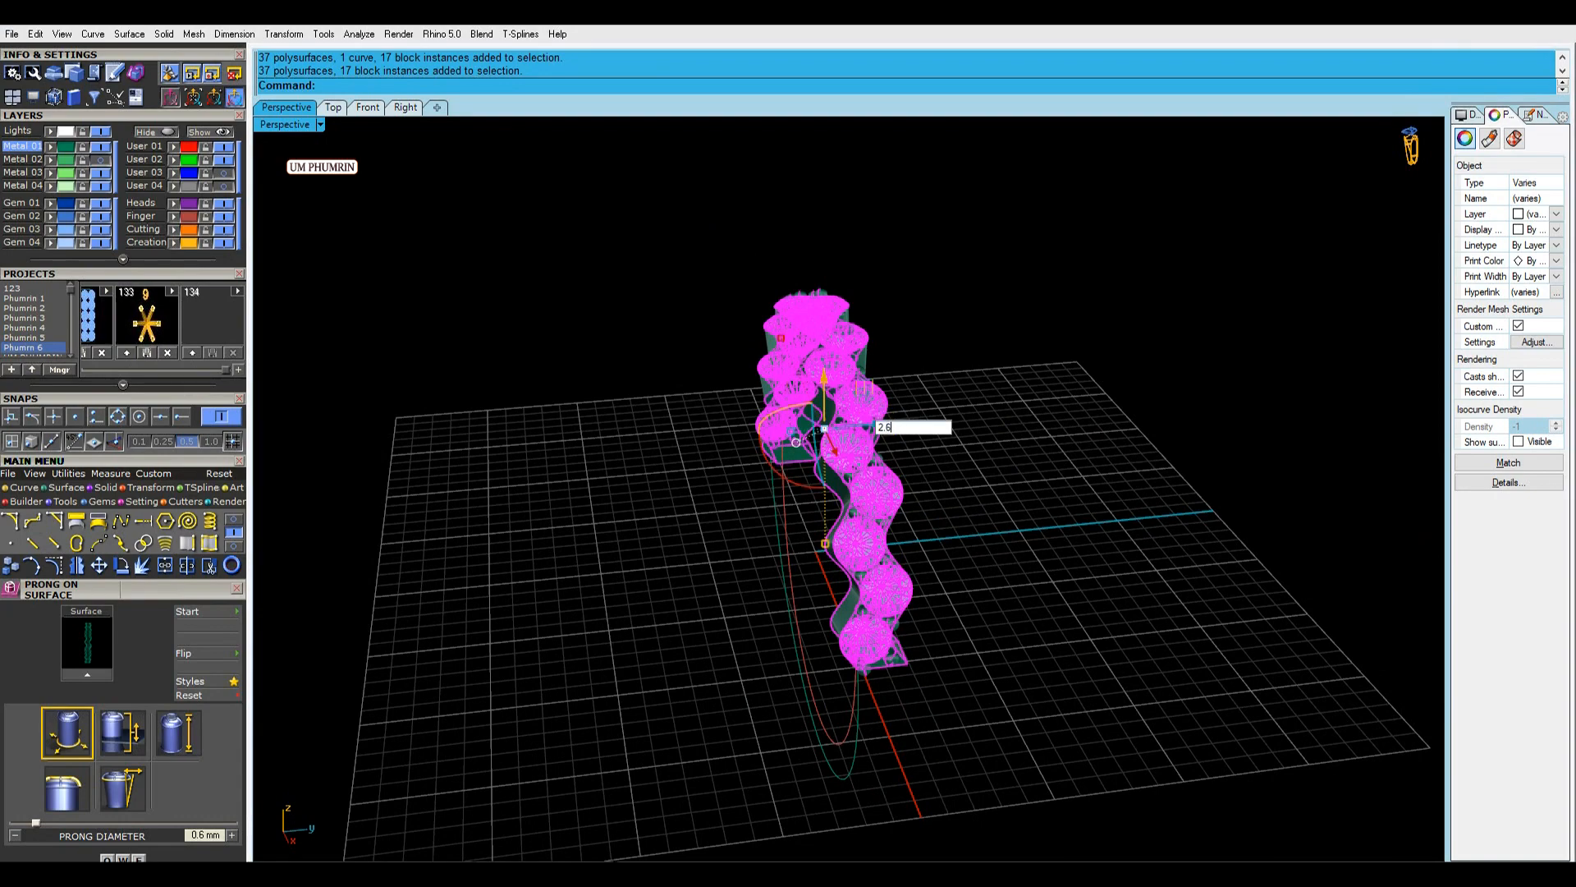
key(Return)
Copy the original diamond row with its channel and prongs by -2.6 mm to form a third row on the other side.
click(784, 347)
scroll(814, 319, up, 5)
shift+click(815, 313)
shift+click(819, 309)
scroll(830, 320, down, 3)
click(885, 456)
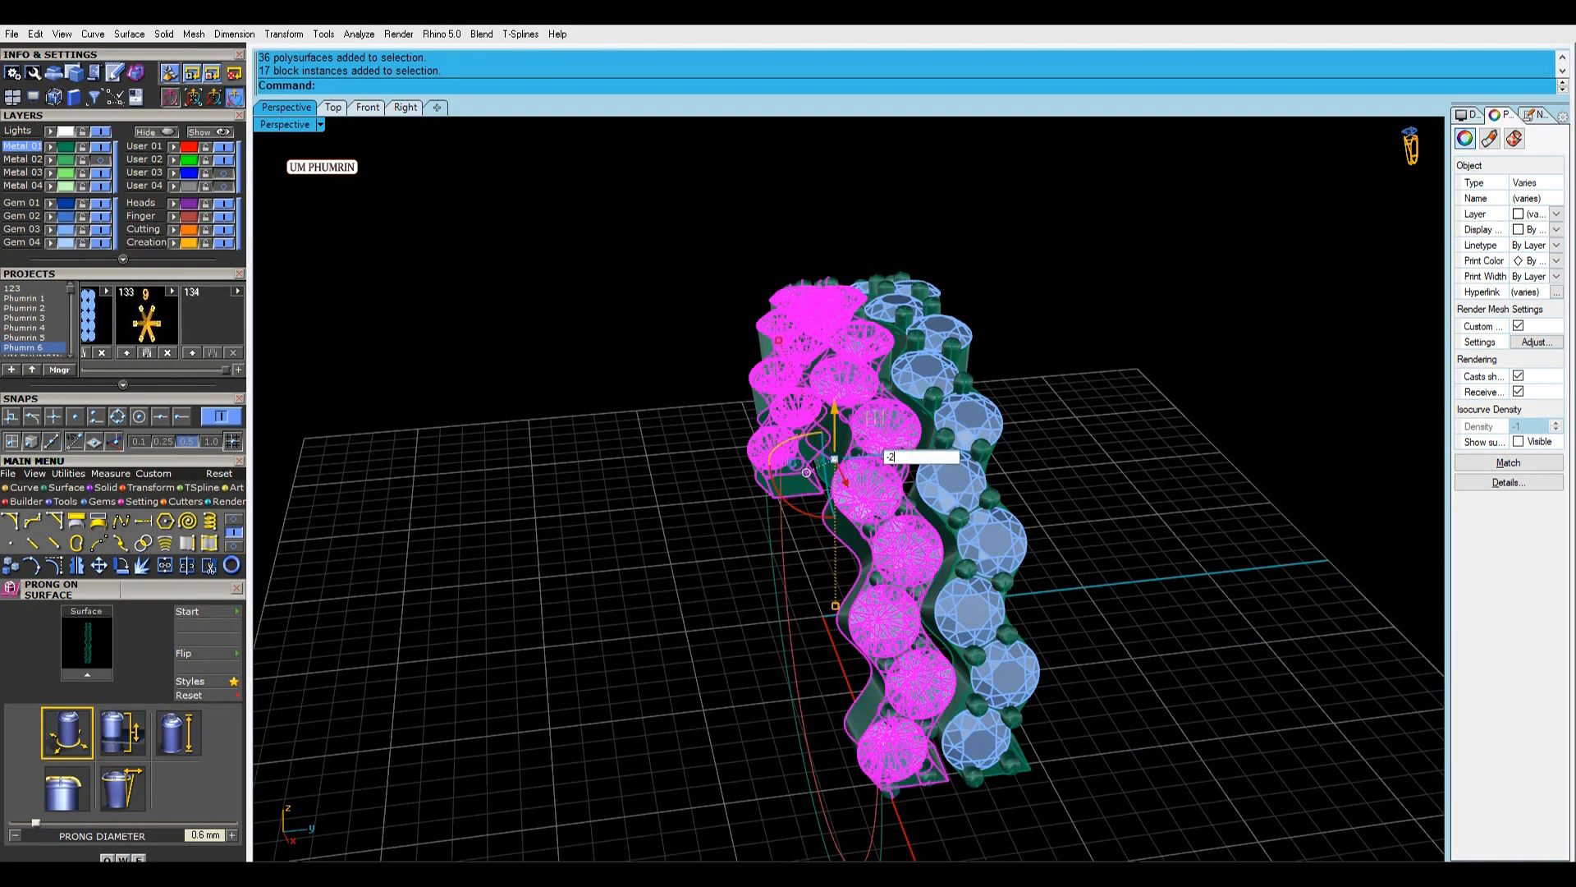
text(-2.6)
key(Return)
click(1090, 503)
right_drag(1090, 503, 490, 212)
click(406, 110)
scroll(832, 410, up, 3)
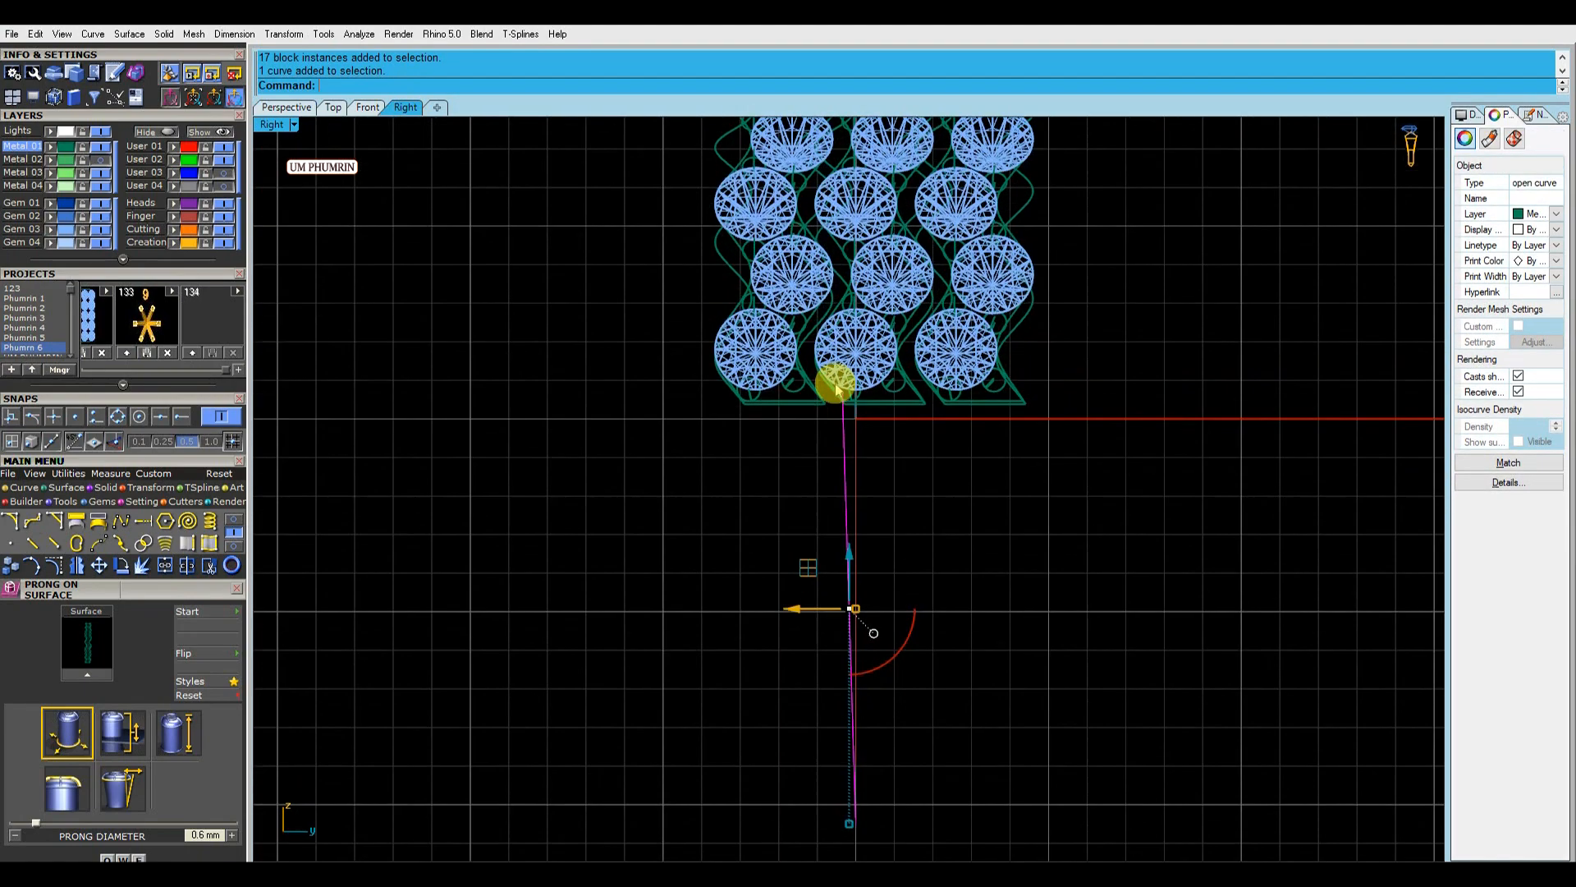
key(e)
key(Escape)
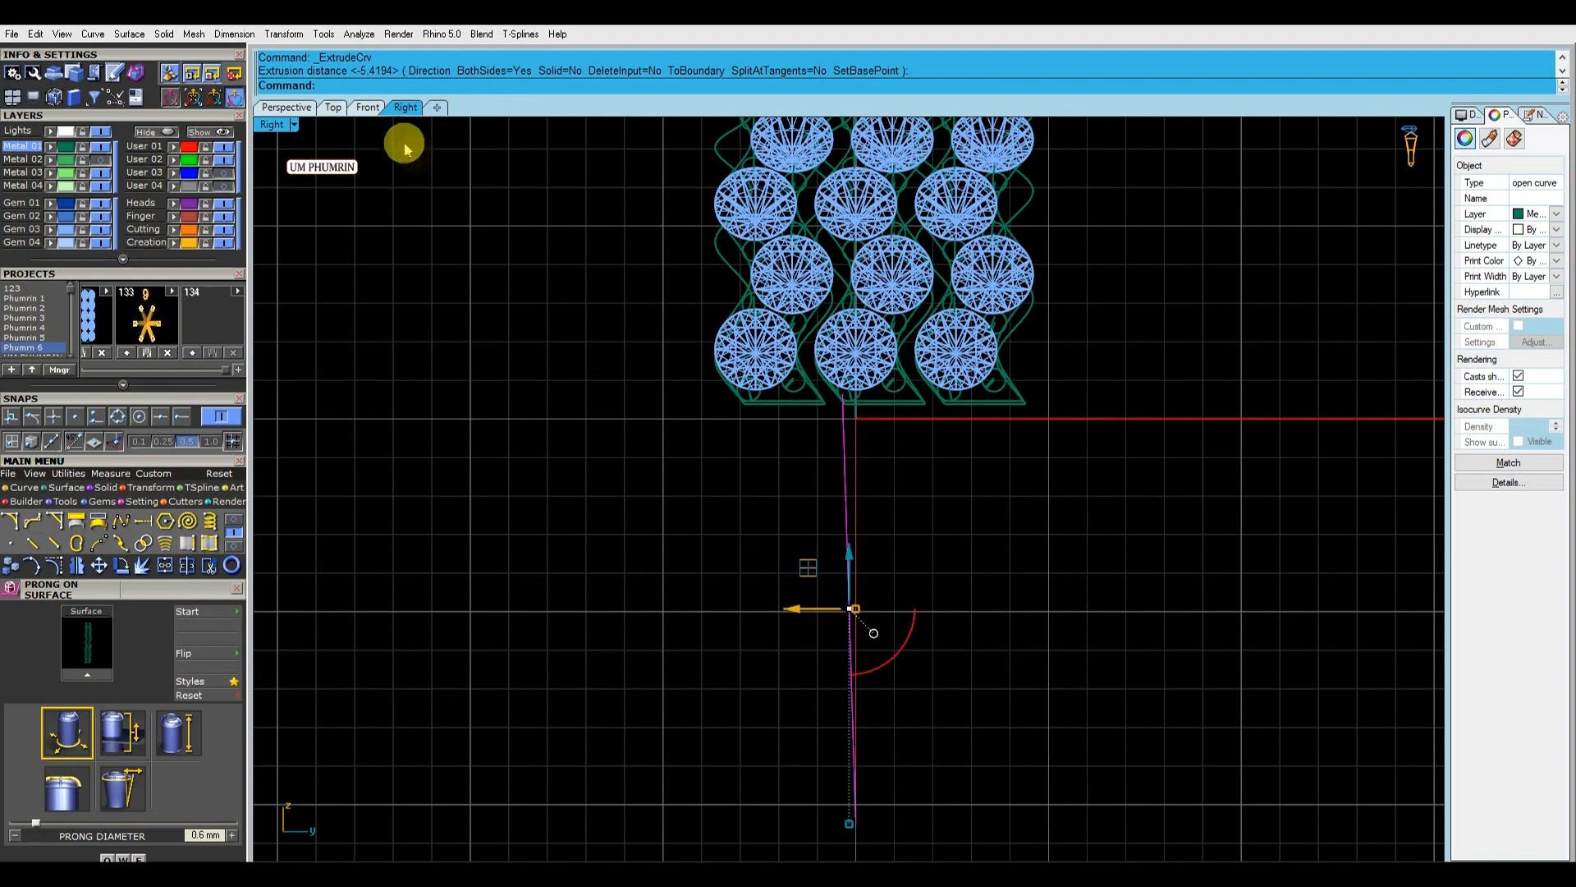
Flatten the slanted lower shank curve onto the Front construction plane.
click(367, 107)
click(152, 487)
click(208, 520)
click(430, 86)
scroll(906, 448, down, 2)
scroll(908, 485, up, 6)
right_drag(862, 454, 903, 445)
key(ctrl+r)
key(Return)
Extrude the flattened shank curve to both sides as an open surface wider than the three diamond rows.
click(292, 108)
right_drag(558, 238, 837, 476)
key(ctrl+e)
scroll(838, 476, up, 5)
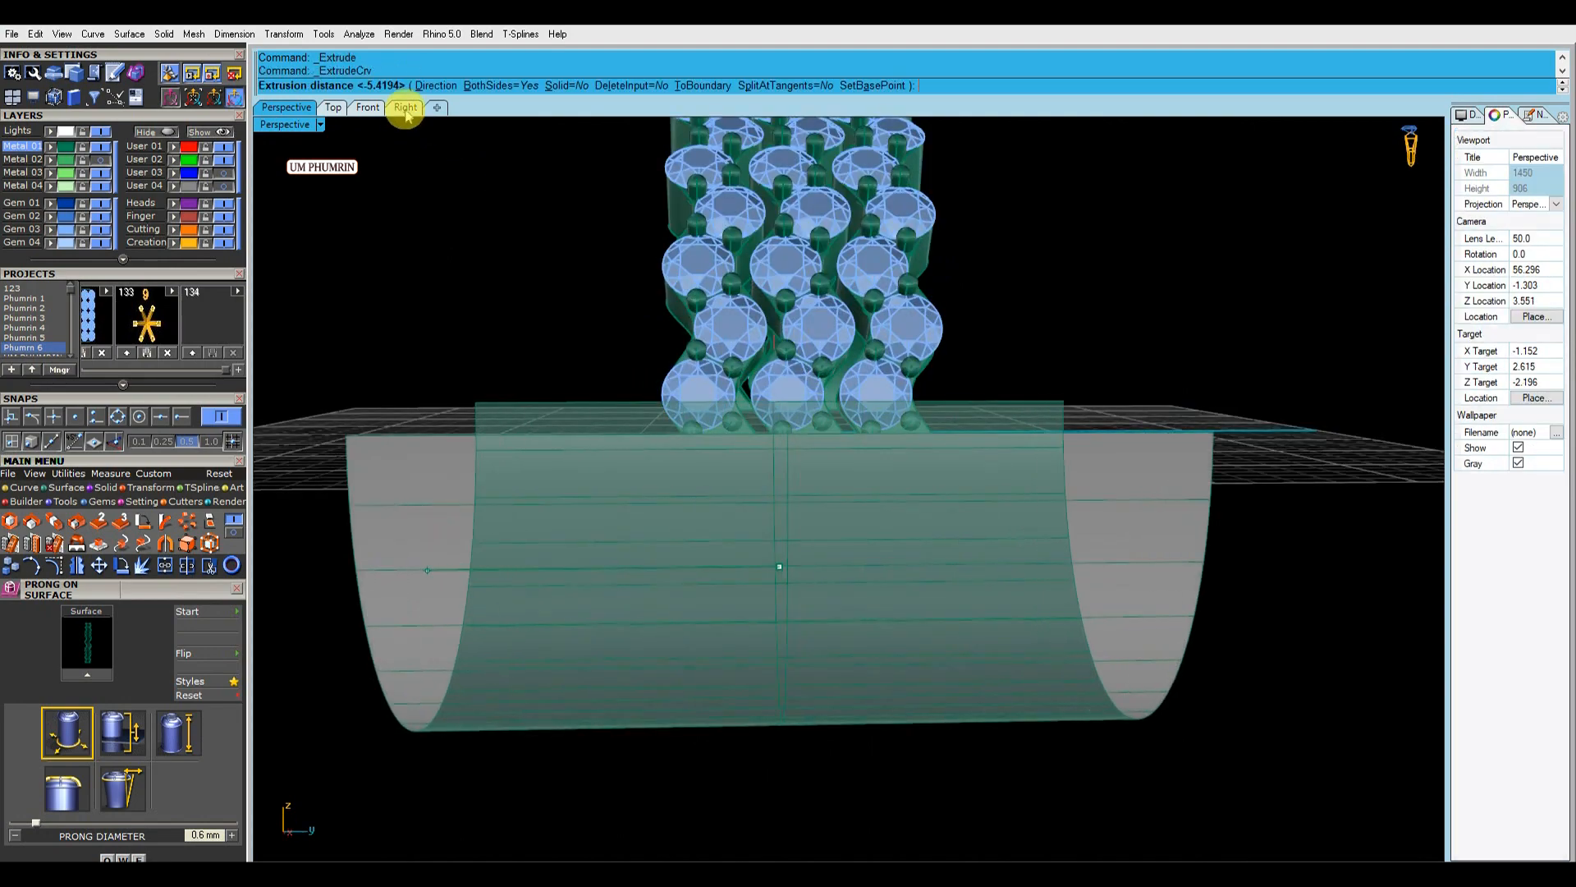
click(406, 107)
click(1085, 421)
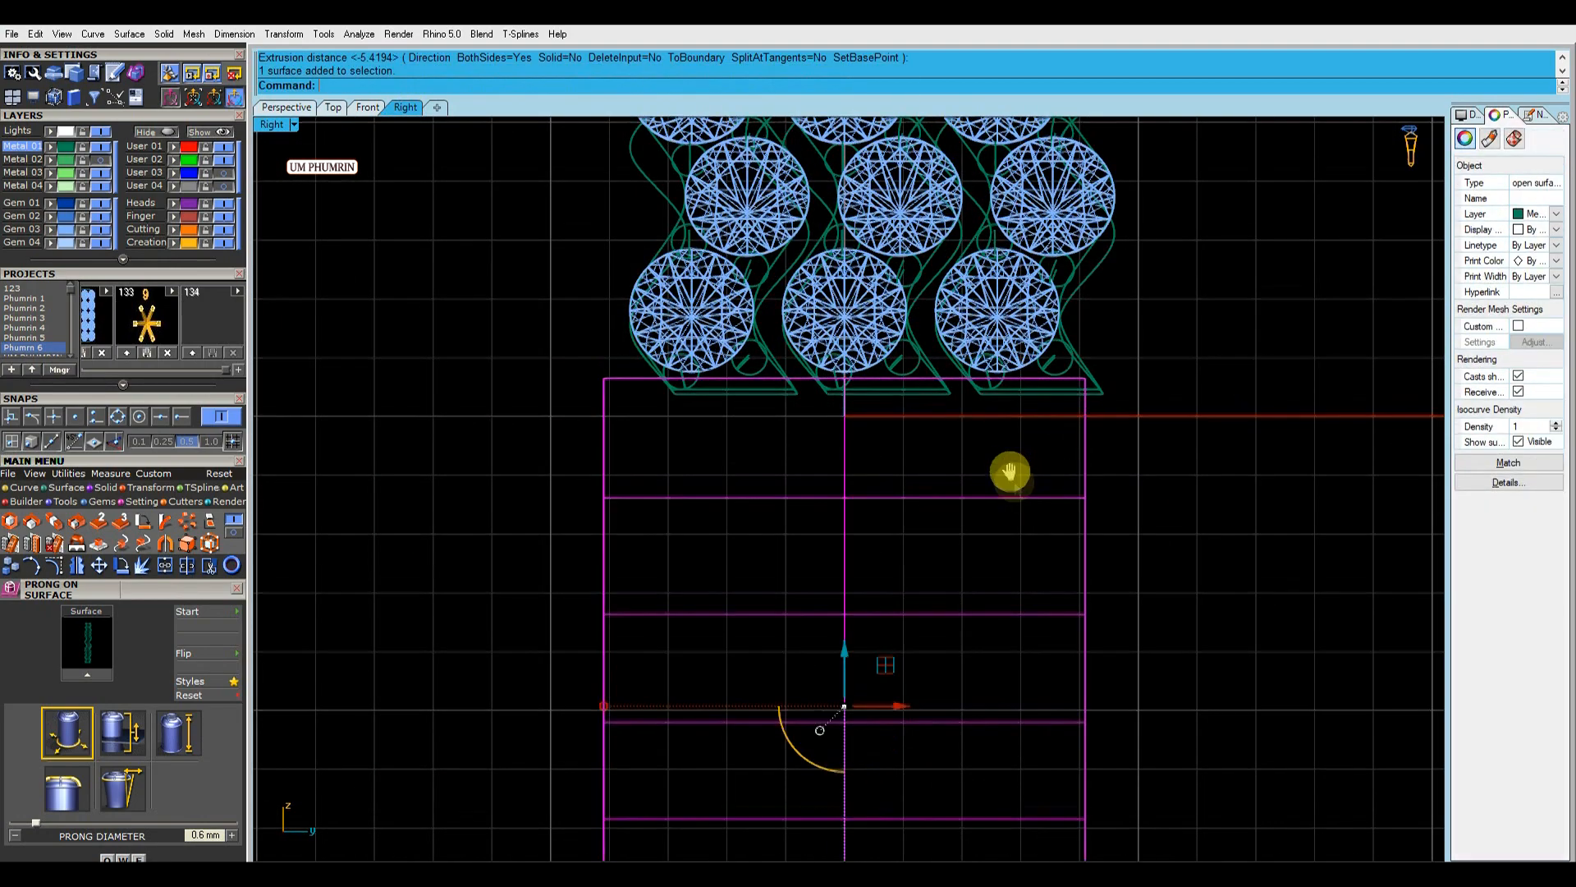
Narrow and shift the shank surface sideways so its width lines up with the lower ends of the three diamond rows.
drag(906, 636, 666, 632)
scroll(765, 628, down, 6)
right_drag(800, 626, 884, 576)
scroll(881, 578, up, 4)
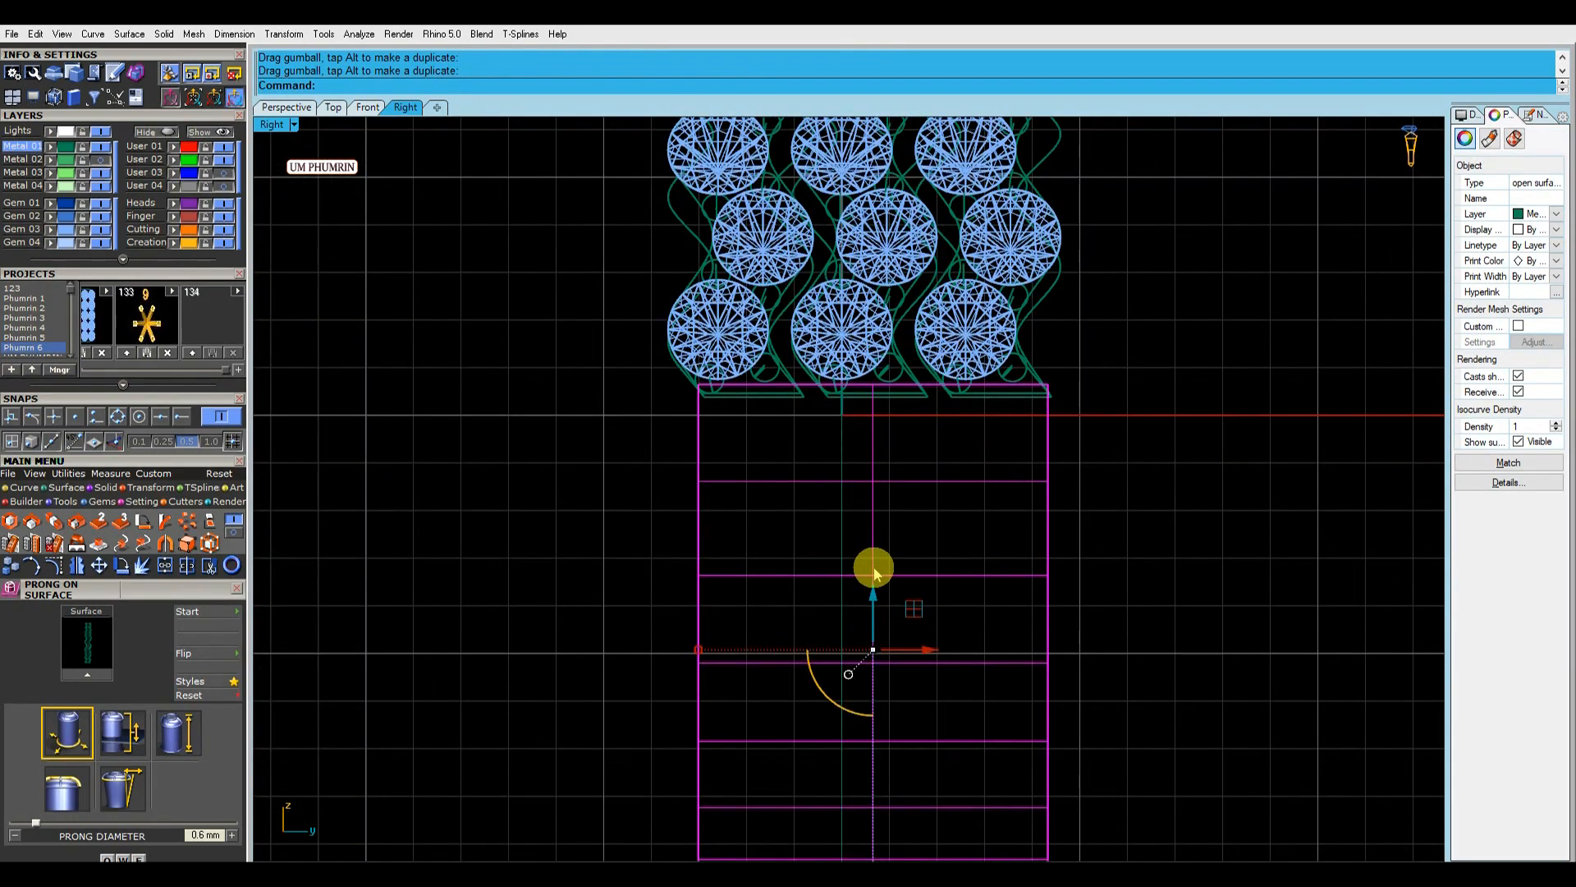
drag(919, 649, 914, 638)
scroll(914, 553, down, 3)
scroll(907, 550, up, 2)
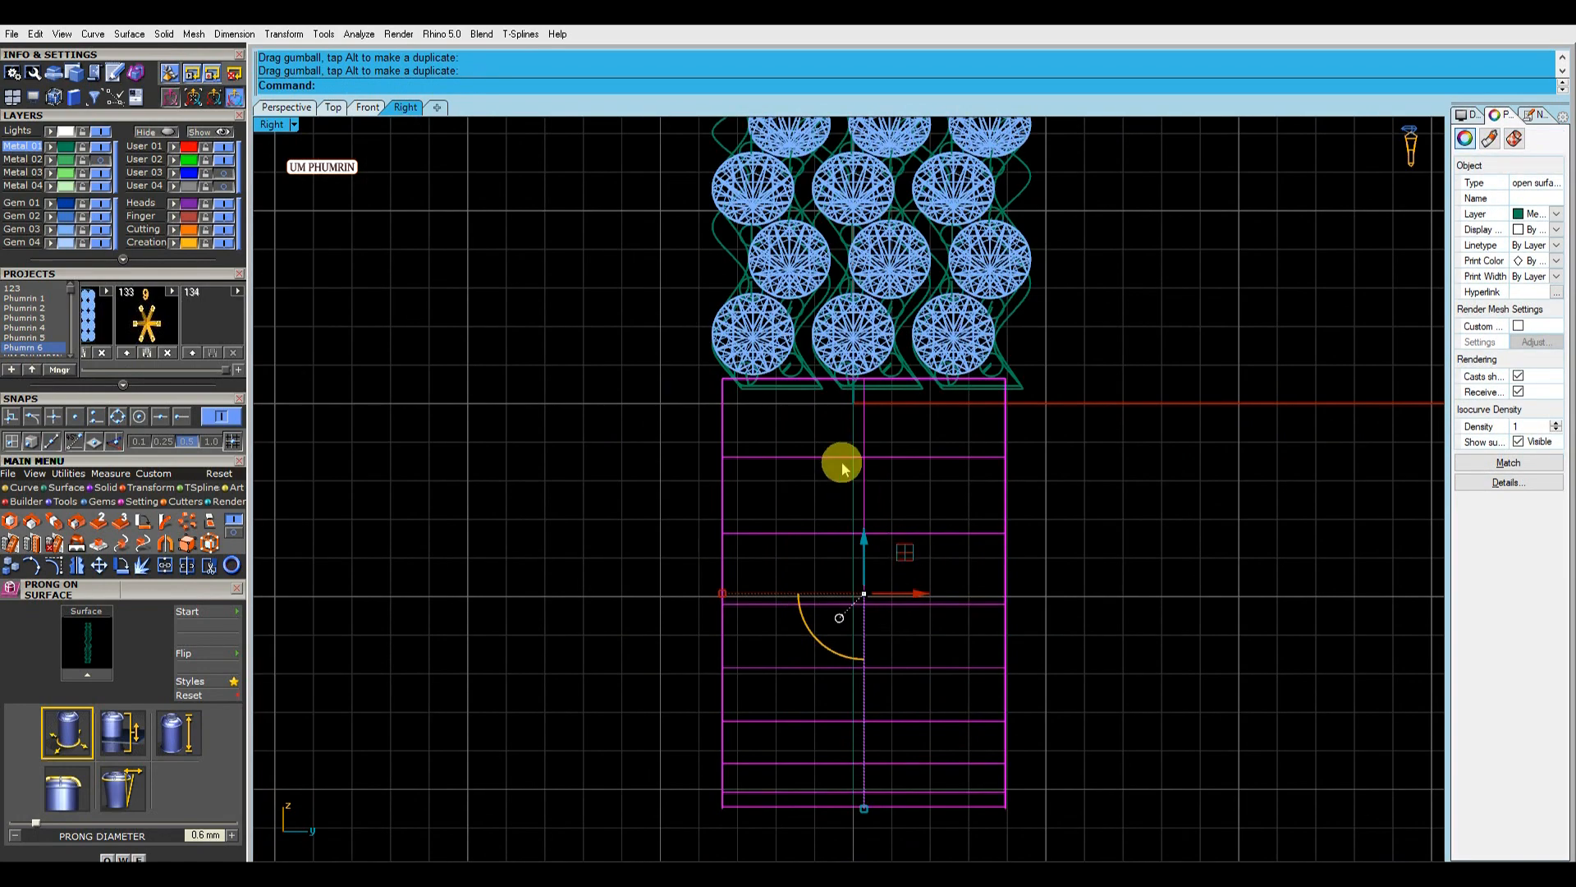
Extend one upper edge of the shank surface into the diamond rows with an extension factor of 0.5.
click(299, 110)
right_drag(470, 186, 894, 310)
key(Escape)
scroll(937, 456, up, 5)
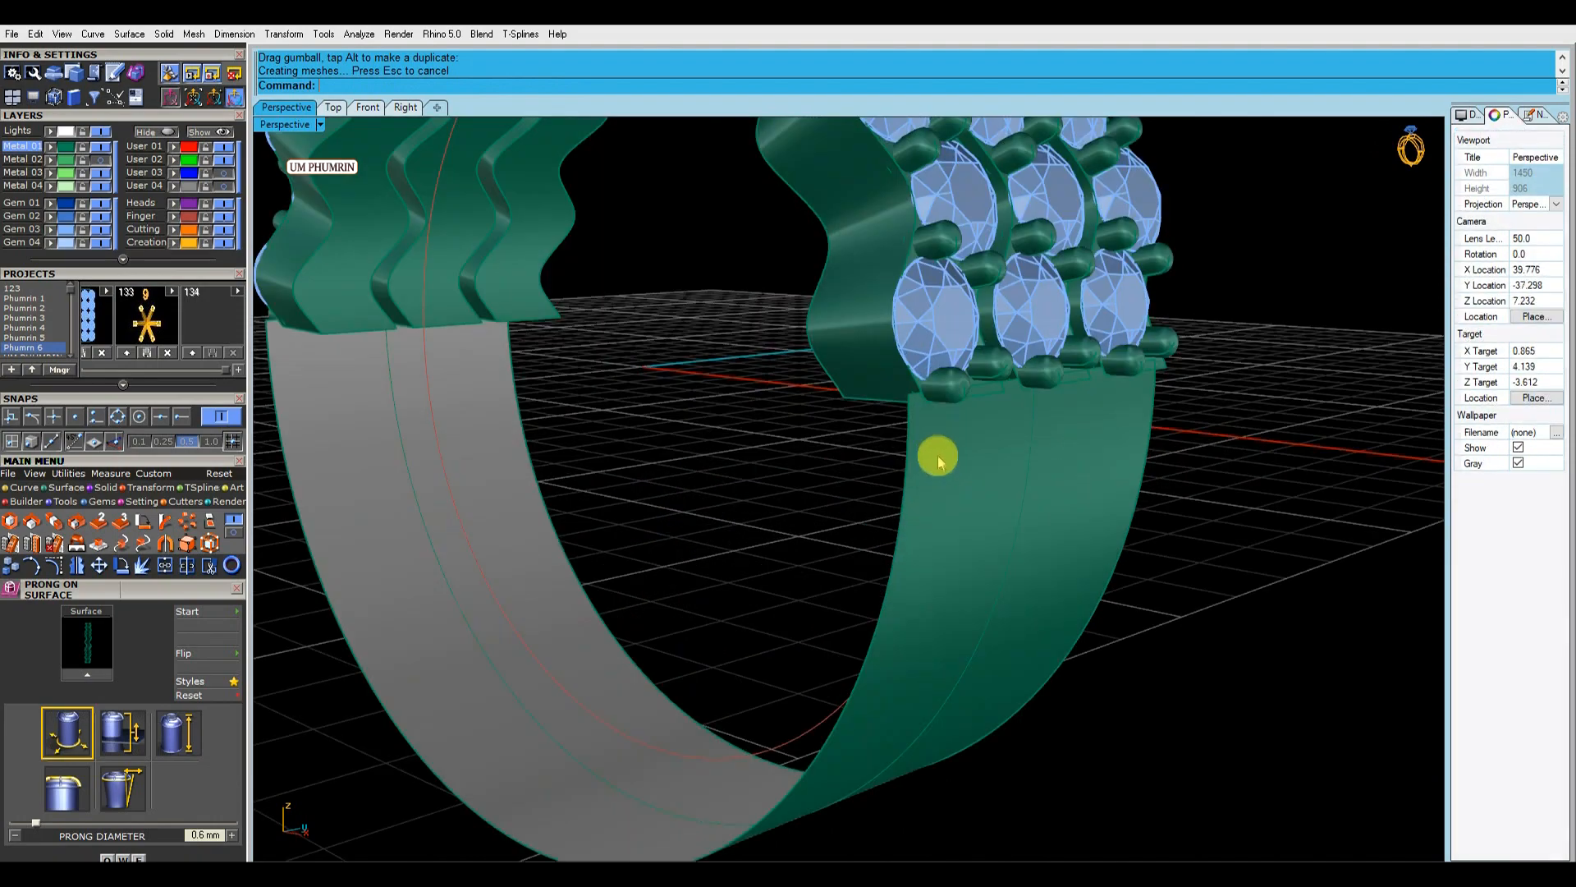
scroll(964, 488, down, 3)
right_drag(966, 491, 314, 491)
click(72, 488)
click(79, 521)
scroll(1100, 493, up, 5)
key(Return)
scroll(1098, 493, down, 4)
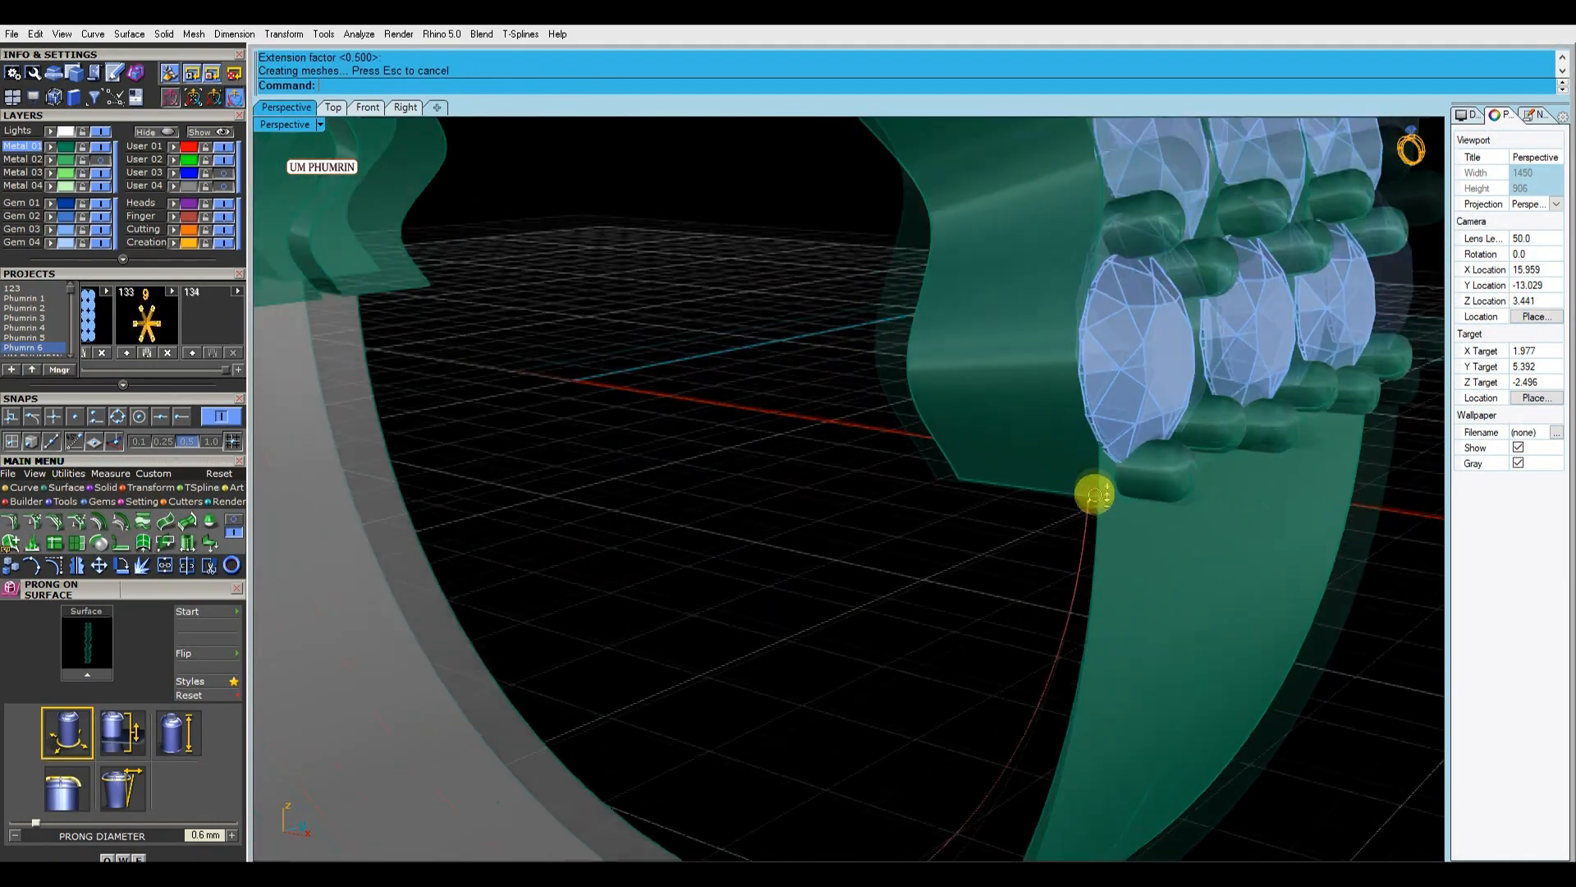
Extend the opposite upper edge of the shank surface into the other end of the diamond rows.
key(Return)
scroll(655, 435, down, 4)
scroll(904, 450, up, 3)
right_drag(665, 391, 688, 466)
scroll(1010, 414, up, 3)
scroll(994, 405, down, 4)
mouse_move(794, 432)
right_down()
mouse_move(707, 441)
mouse_move(781, 451)
right_up()
scroll(750, 440, up, 5)
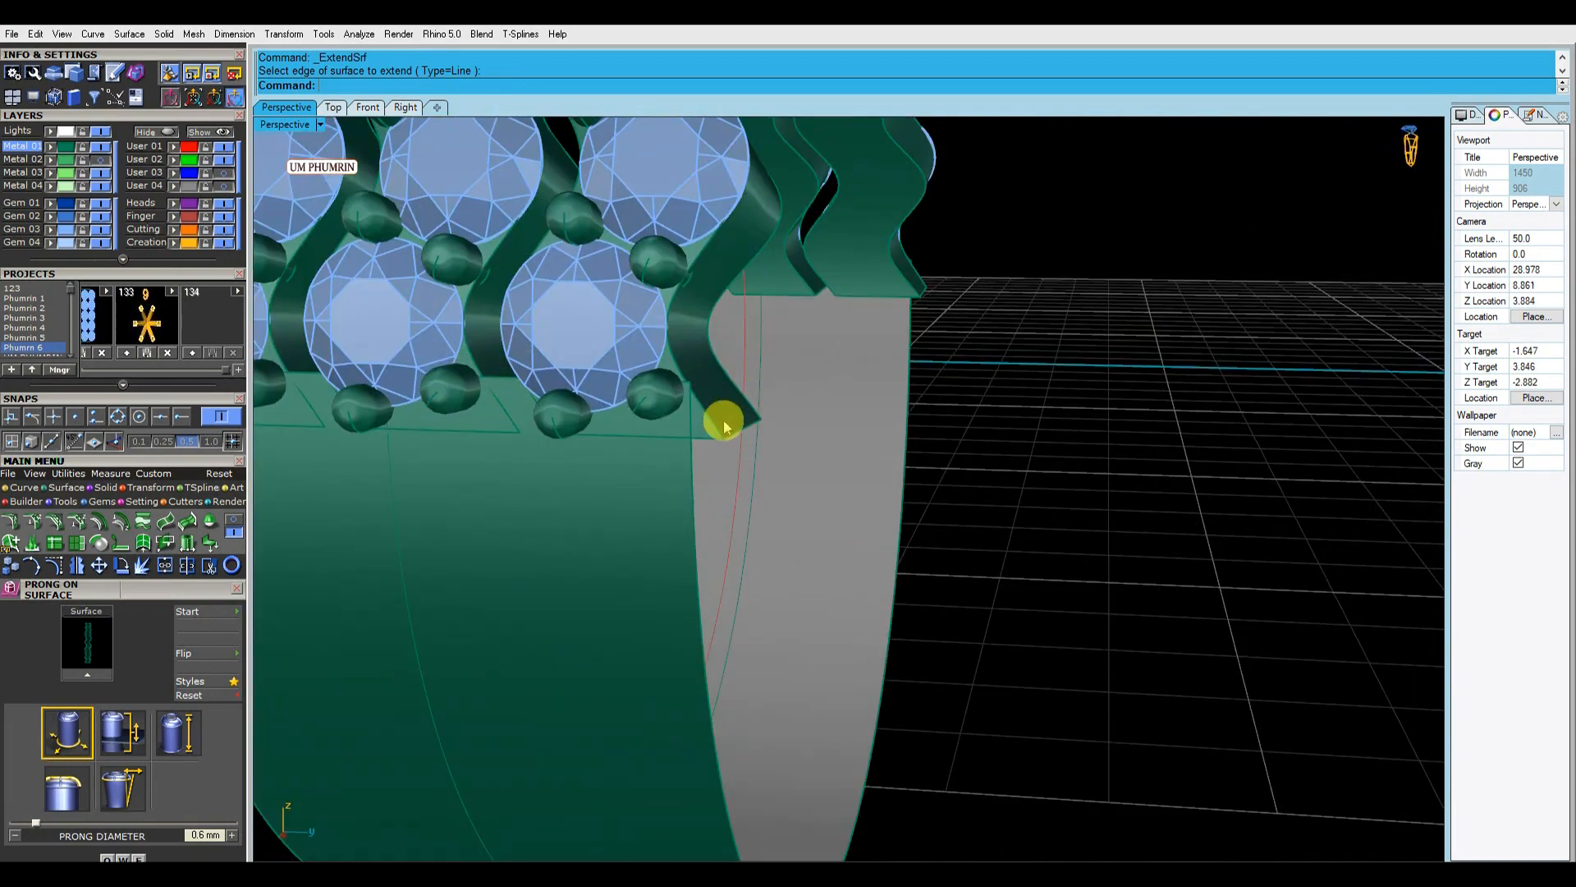
scroll(726, 377, down, 4)
right_drag(726, 374, 711, 387)
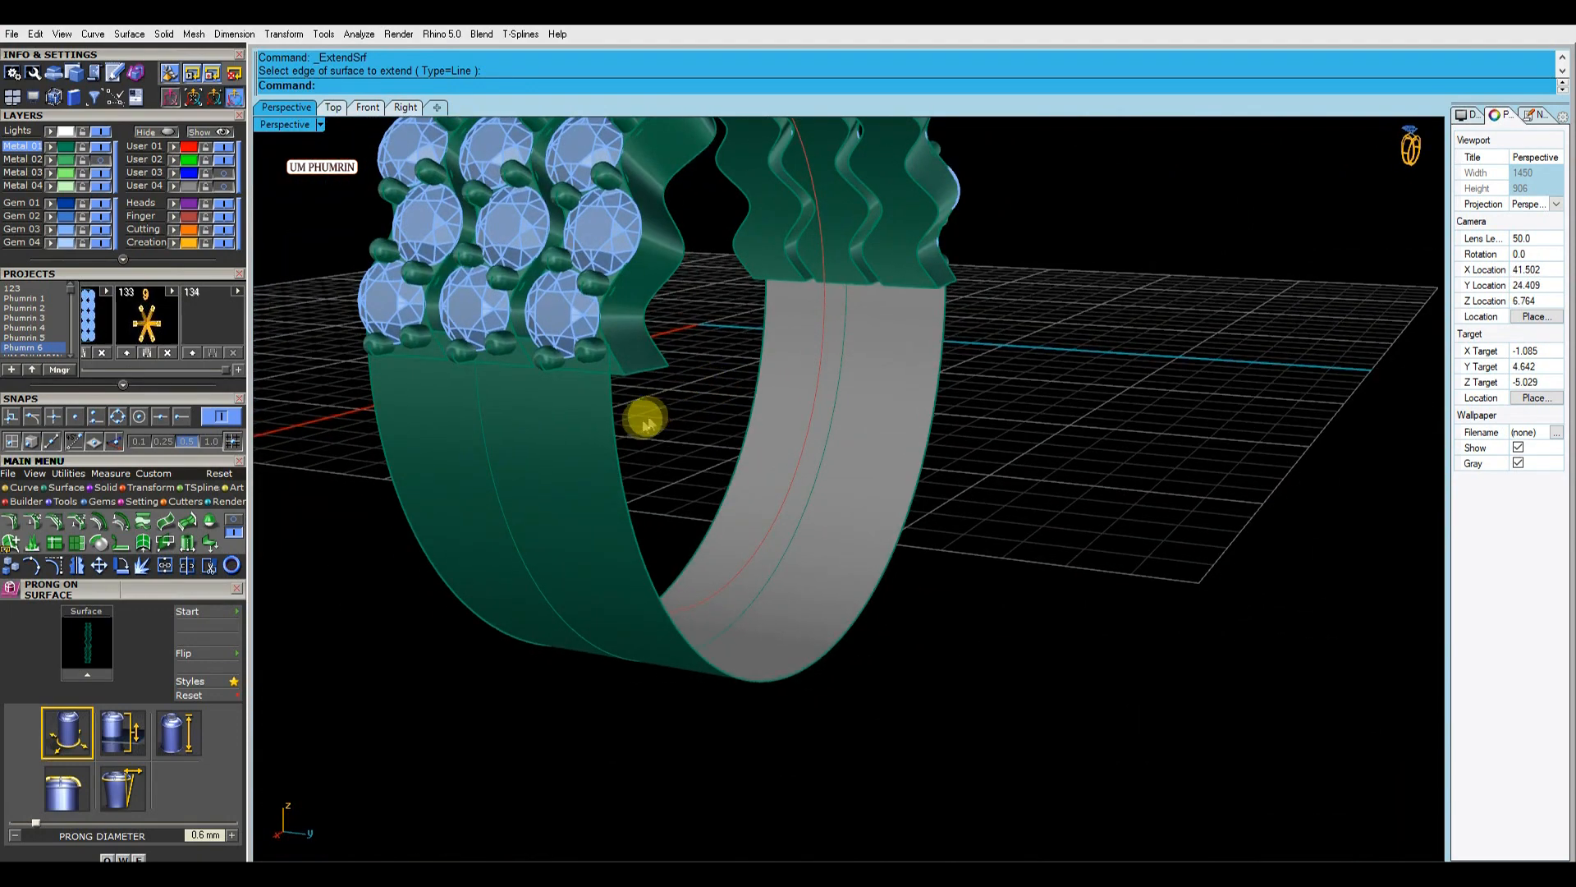
Turn off the isocurve display of the extended shank surface.
click(588, 440)
click(644, 426)
click(583, 436)
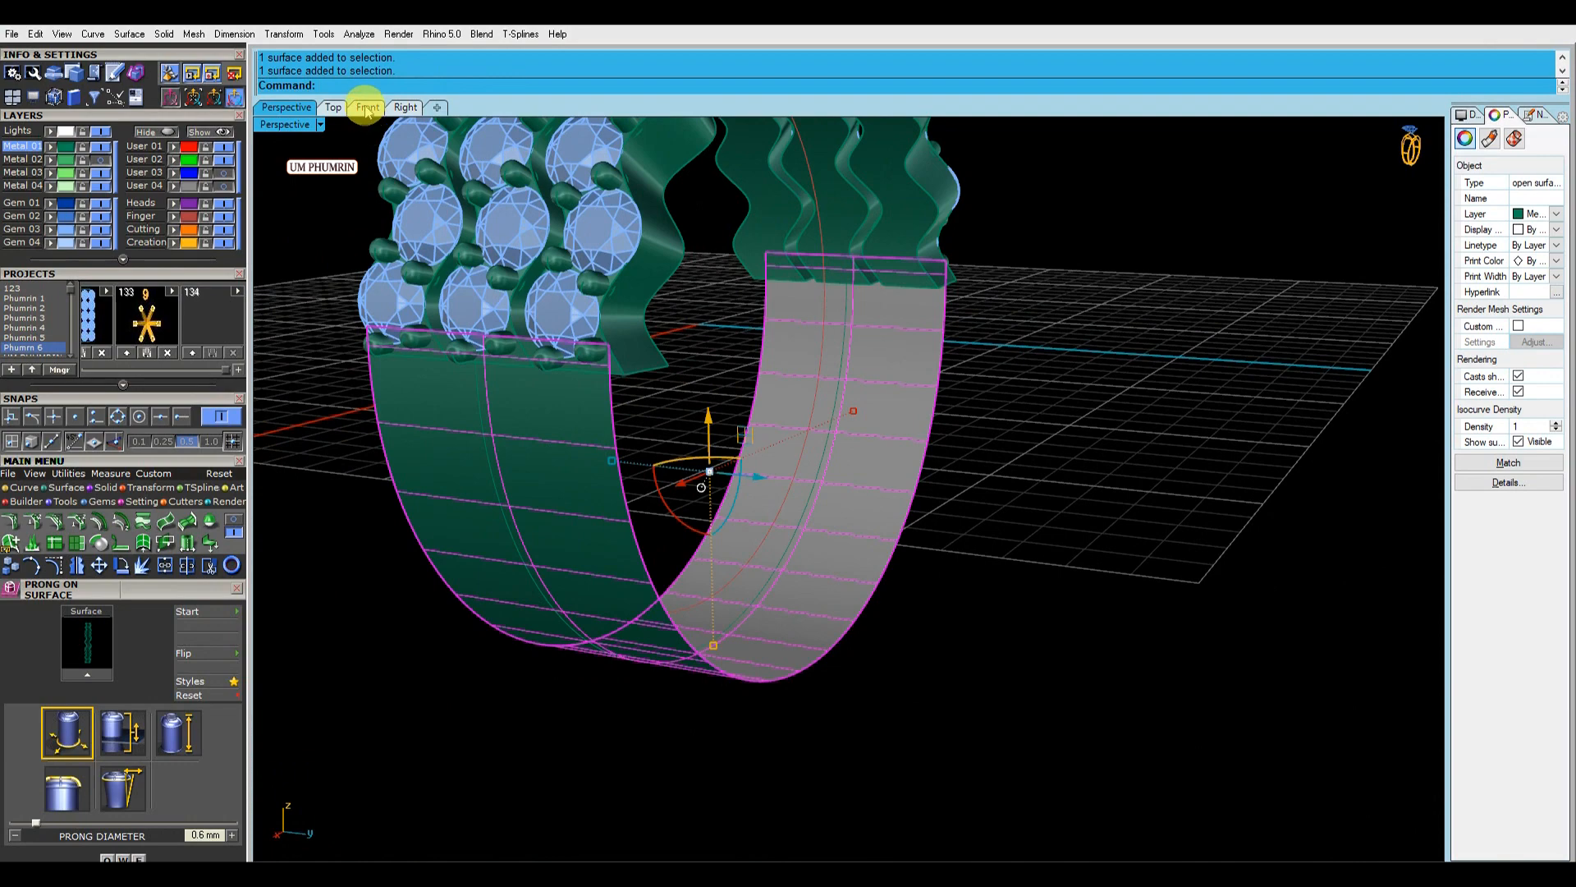
click(367, 109)
click(406, 107)
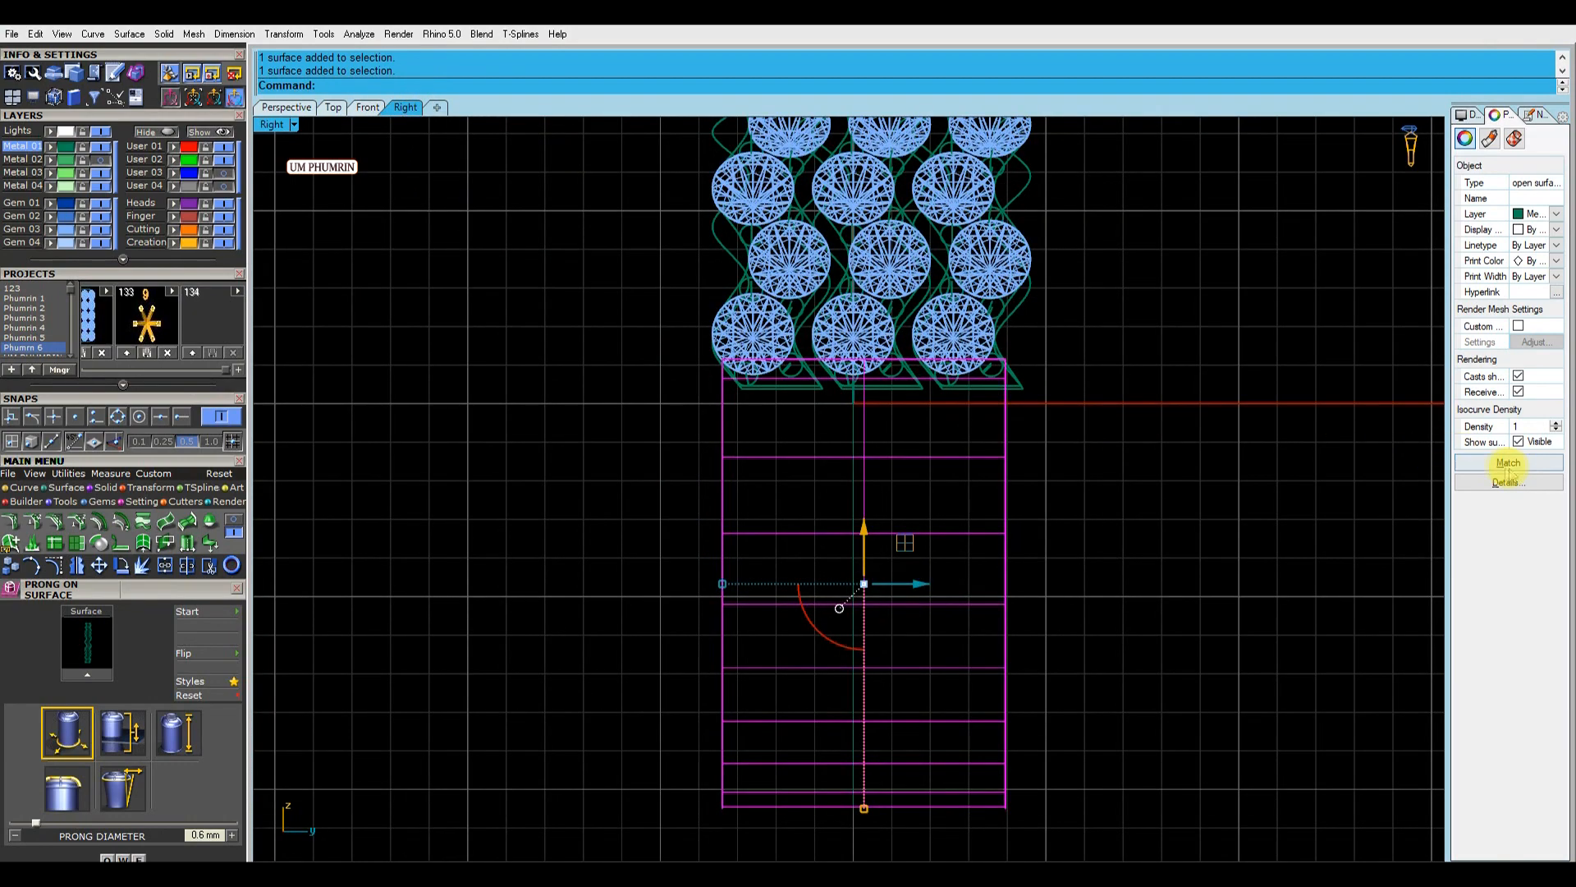
click(1519, 442)
right_drag(1032, 511, 914, 488)
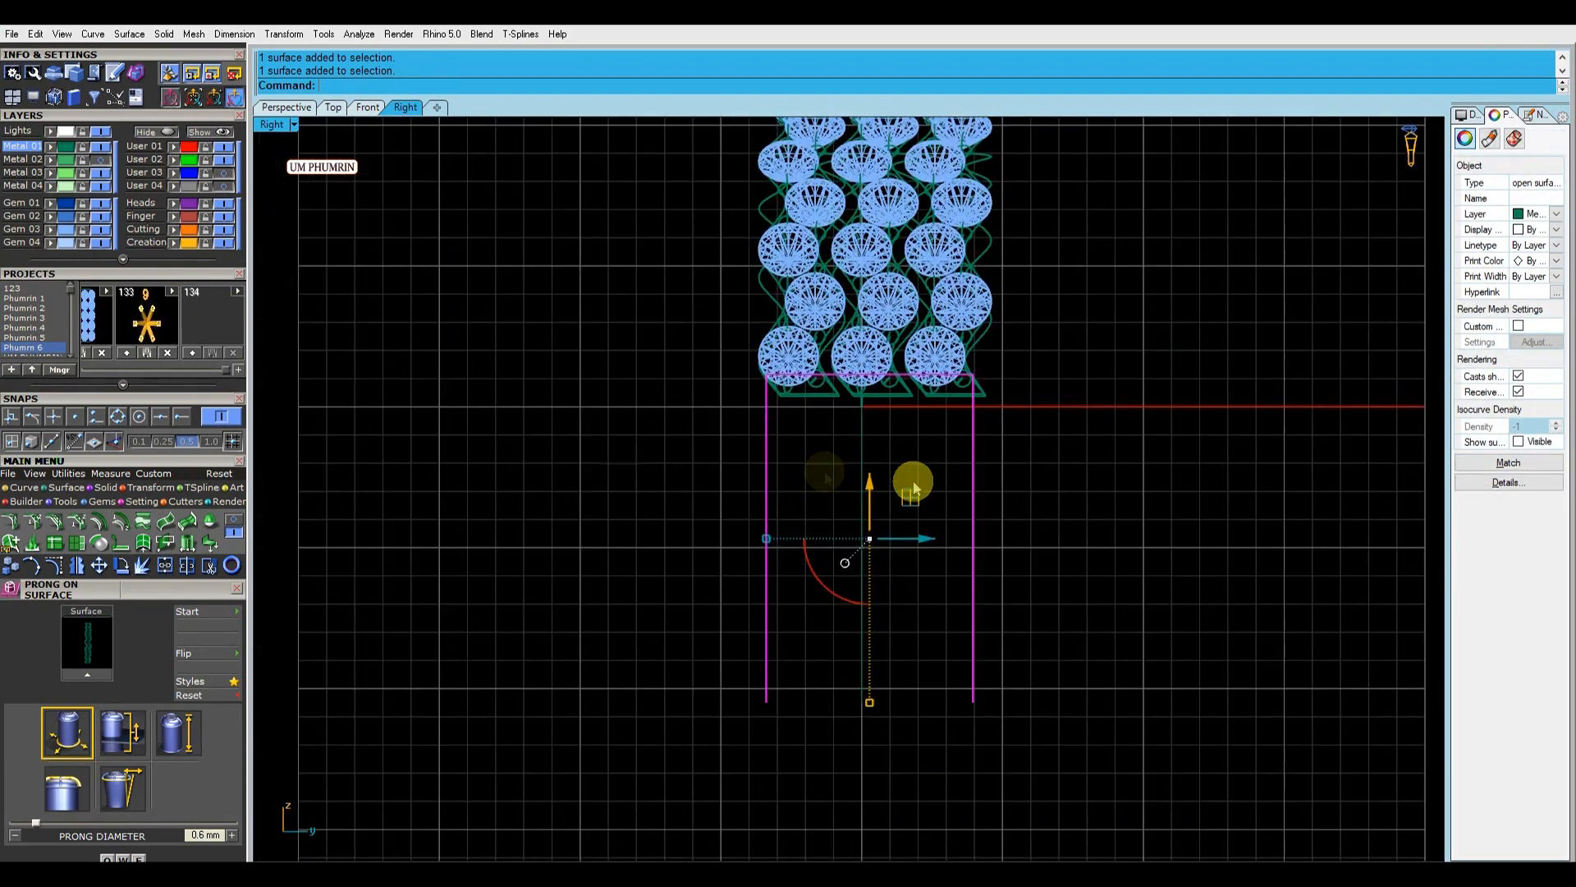
Add a bounding-box control cage around the shank surface for cage editing.
click(156, 489)
click(211, 542)
click(416, 87)
click(421, 87)
right_click(487, 141)
right_click(488, 141)
right_drag(760, 476, 749, 410)
Scale the lower rows of cage points progressively narrower so the shank tapers toward its base.
drag(682, 398, 1016, 644)
drag(756, 527, 766, 526)
drag(652, 514, 1078, 691)
drag(766, 581, 775, 581)
drag(678, 574, 1028, 686)
drag(774, 637, 785, 638)
click(696, 624)
Narrow the intermediate and lower cage rows slightly more to even out the shank's taper.
drag(677, 515, 1002, 664)
drag(774, 582, 781, 583)
click(703, 589)
scroll(768, 619, down, 8)
scroll(801, 632, up, 6)
key(Escape)
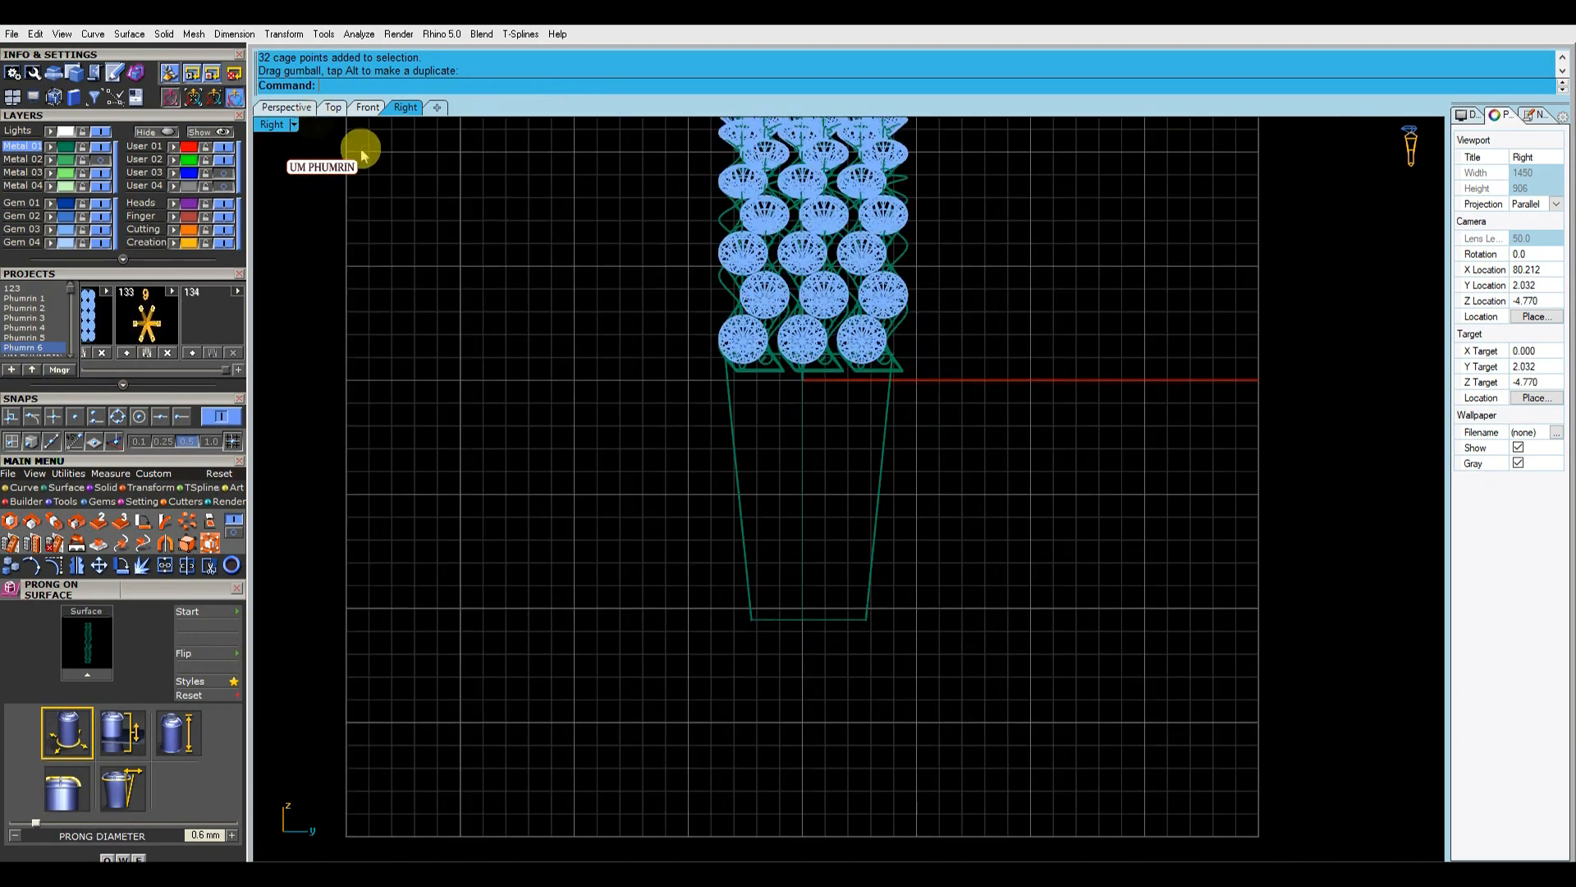
Delete the control cage around the tapered shank surface.
click(308, 109)
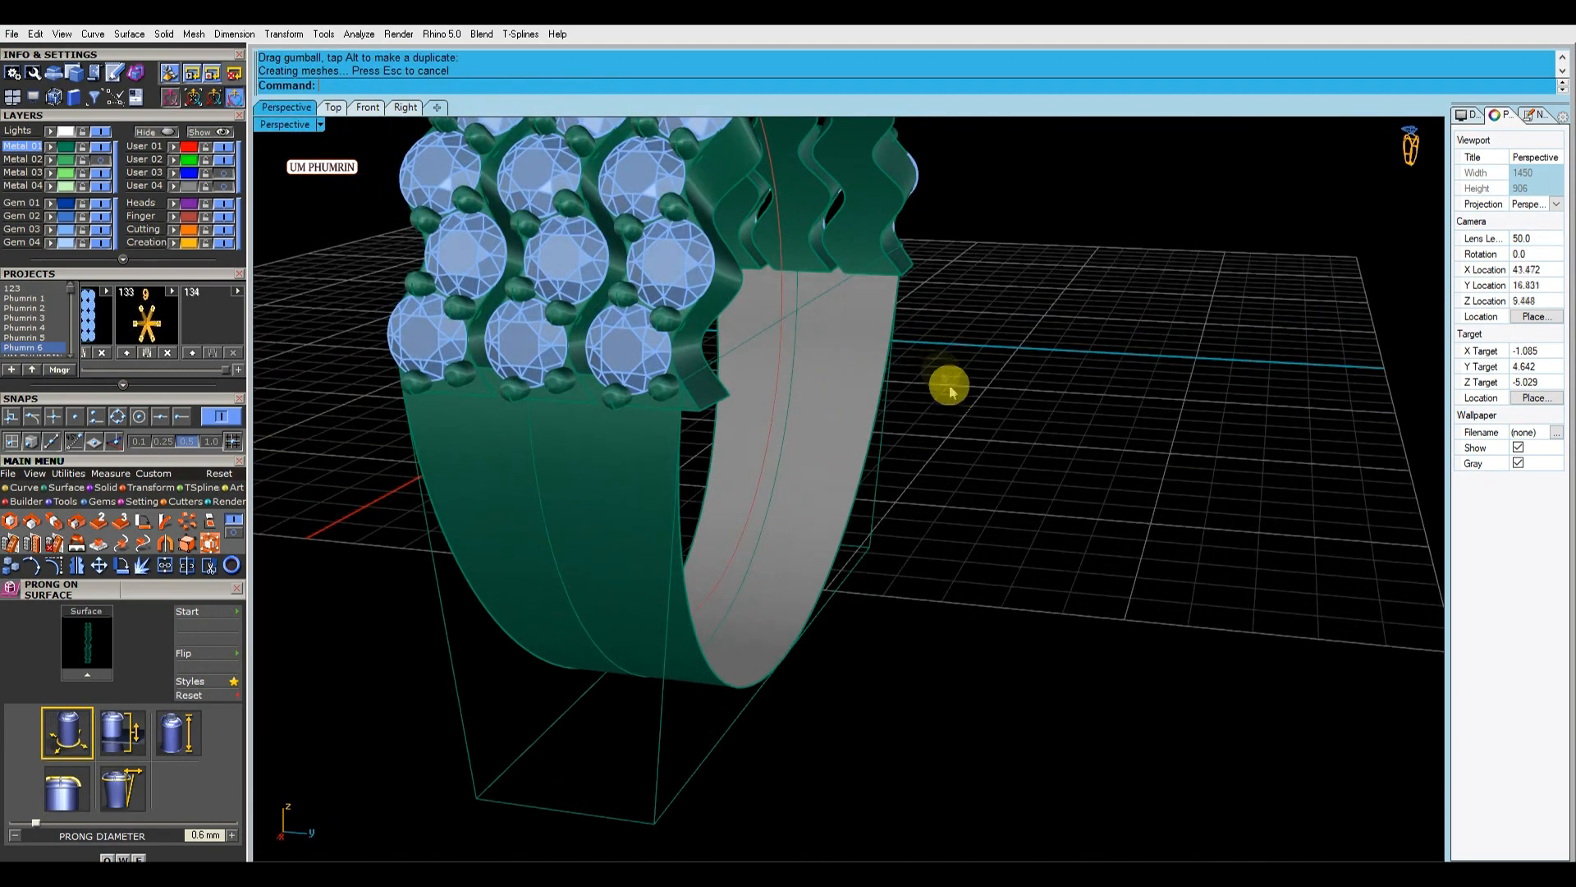
click(880, 464)
key(Delete)
scroll(885, 468, down, 3)
mouse_move(890, 470)
right_down()
mouse_move(972, 415)
mouse_move(888, 469)
mouse_move(918, 476)
right_up()
Offset the tapered shank surface inward as a closed solid, flipping the offset direction.
click(972, 460)
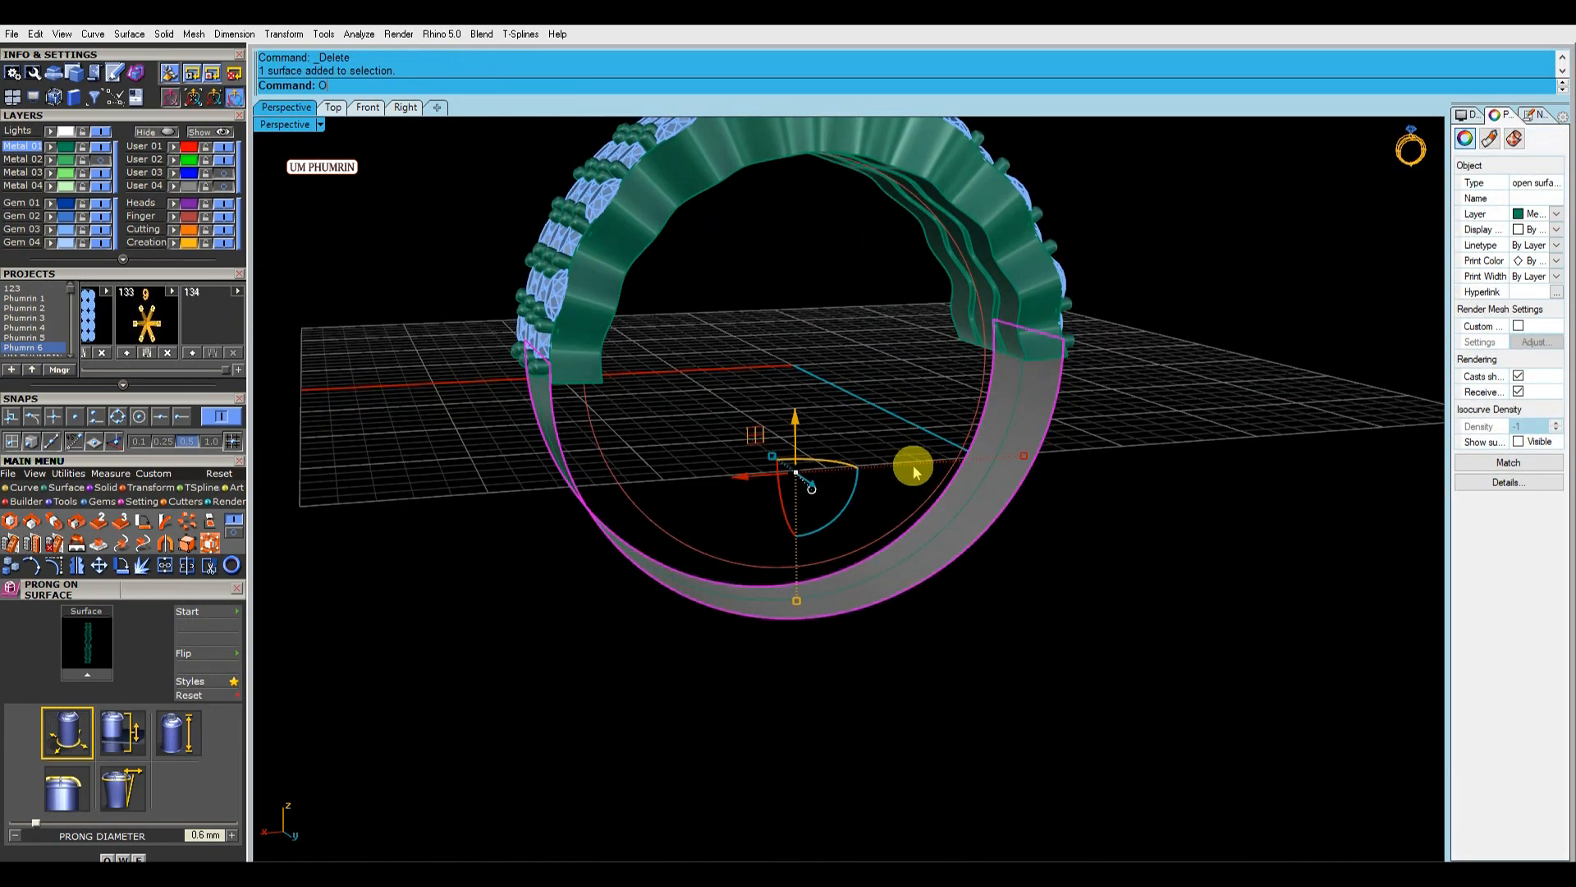
text(O2)
key(Return)
right_drag(1002, 470, 916, 469)
text(f)
key(Return)
right_click(916, 410)
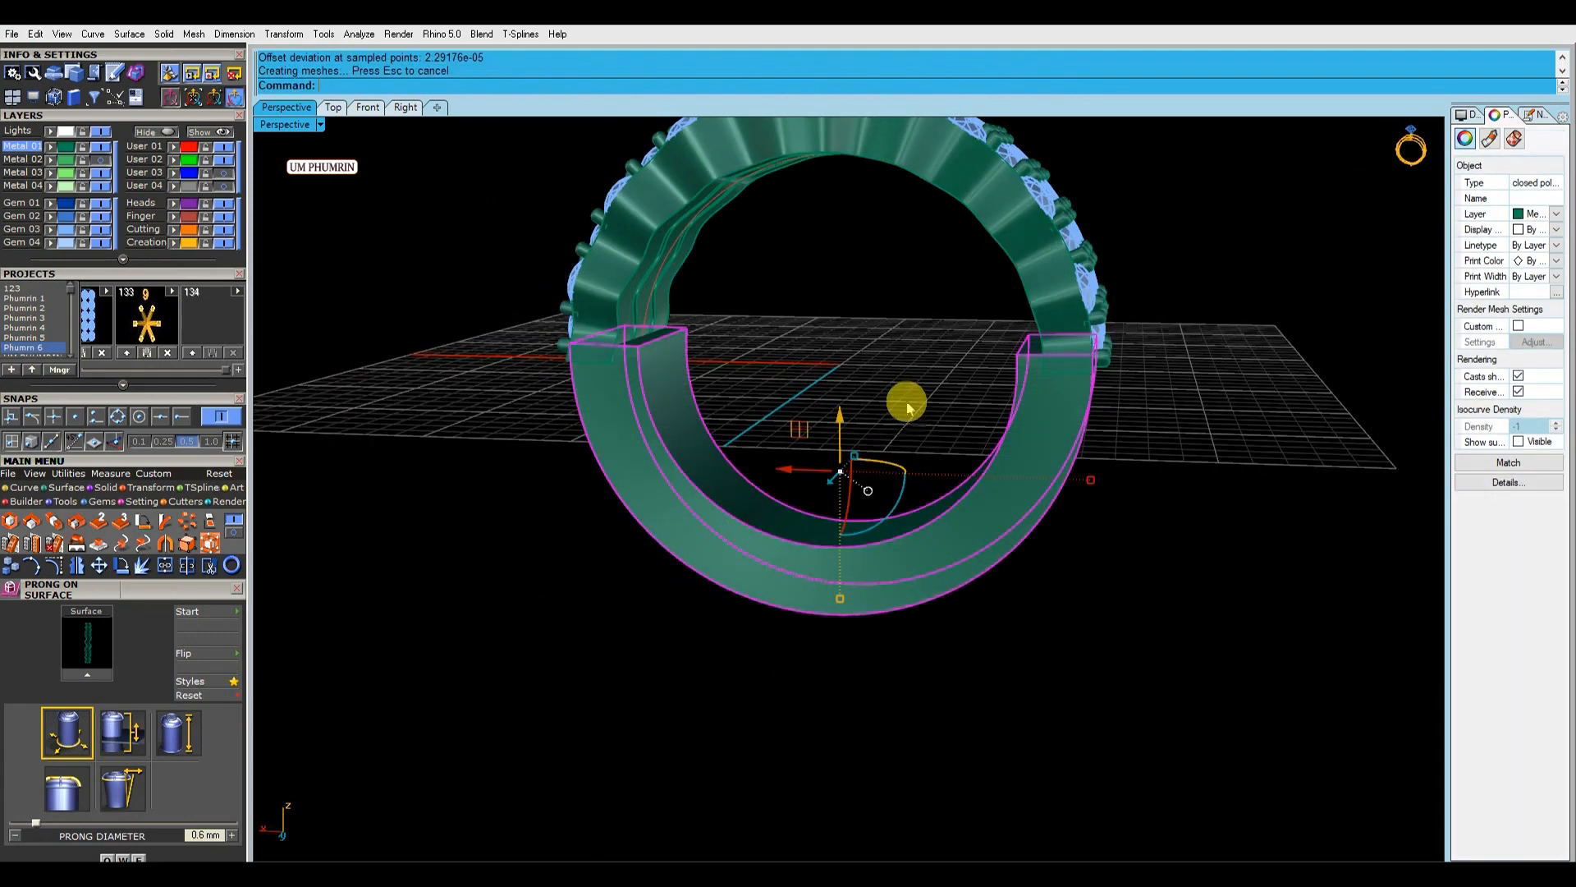
Extrude the finger circle to both sides into a cylinder wider than the ring.
click(177, 217)
right_drag(826, 370, 837, 400)
text(ex)
key(Return)
click(763, 384)
Flip the surface direction of the finger-size cylinder.
text(f)
key(Return)
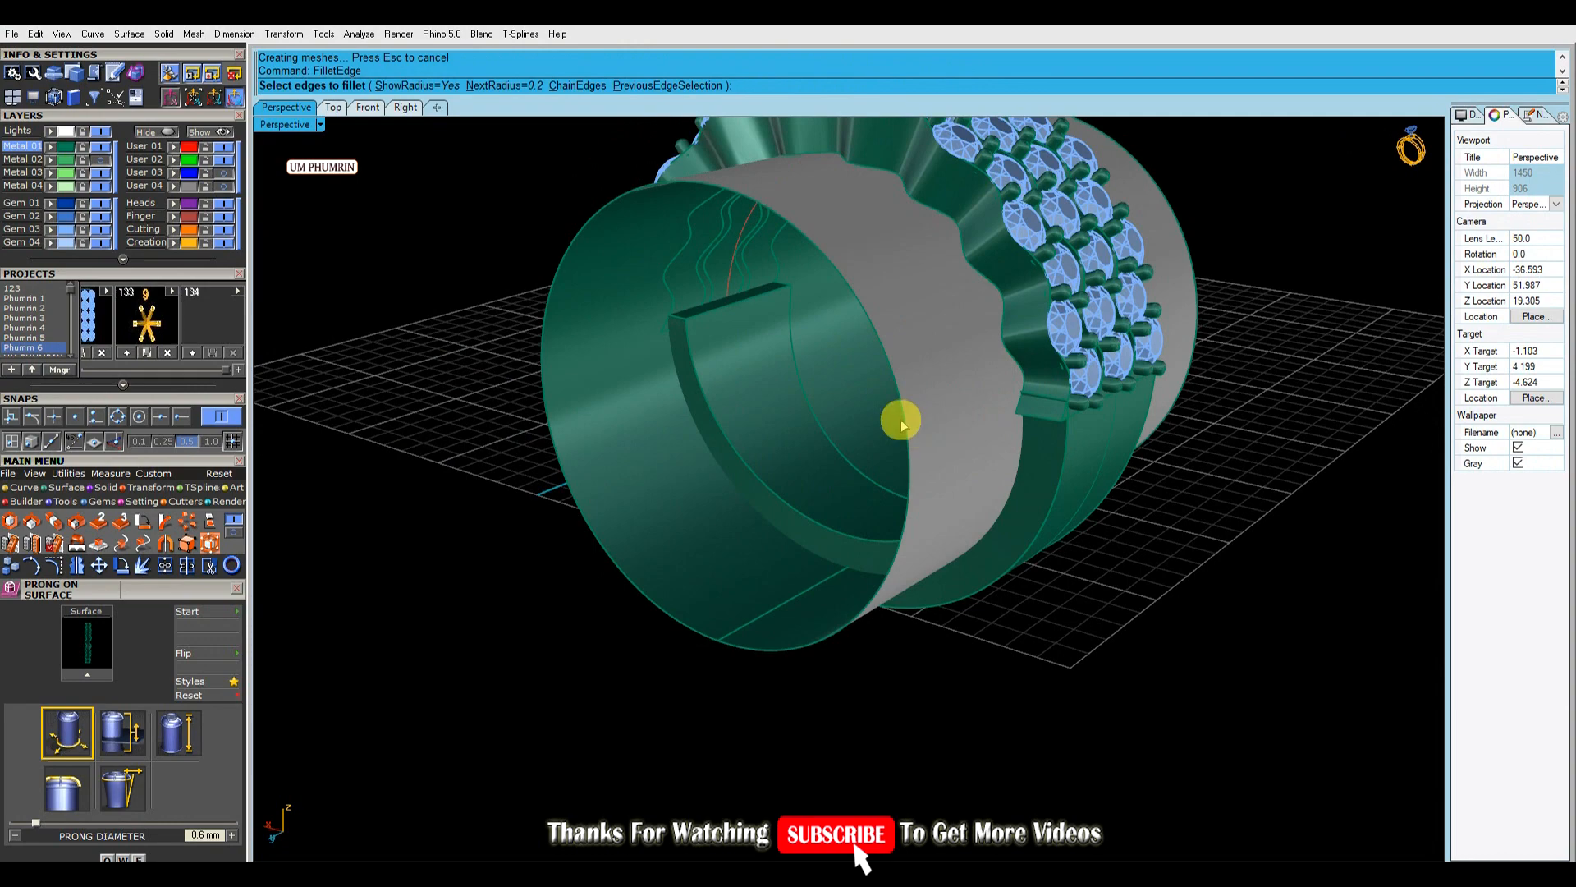
key(Escape)
click(918, 421)
key(Return)
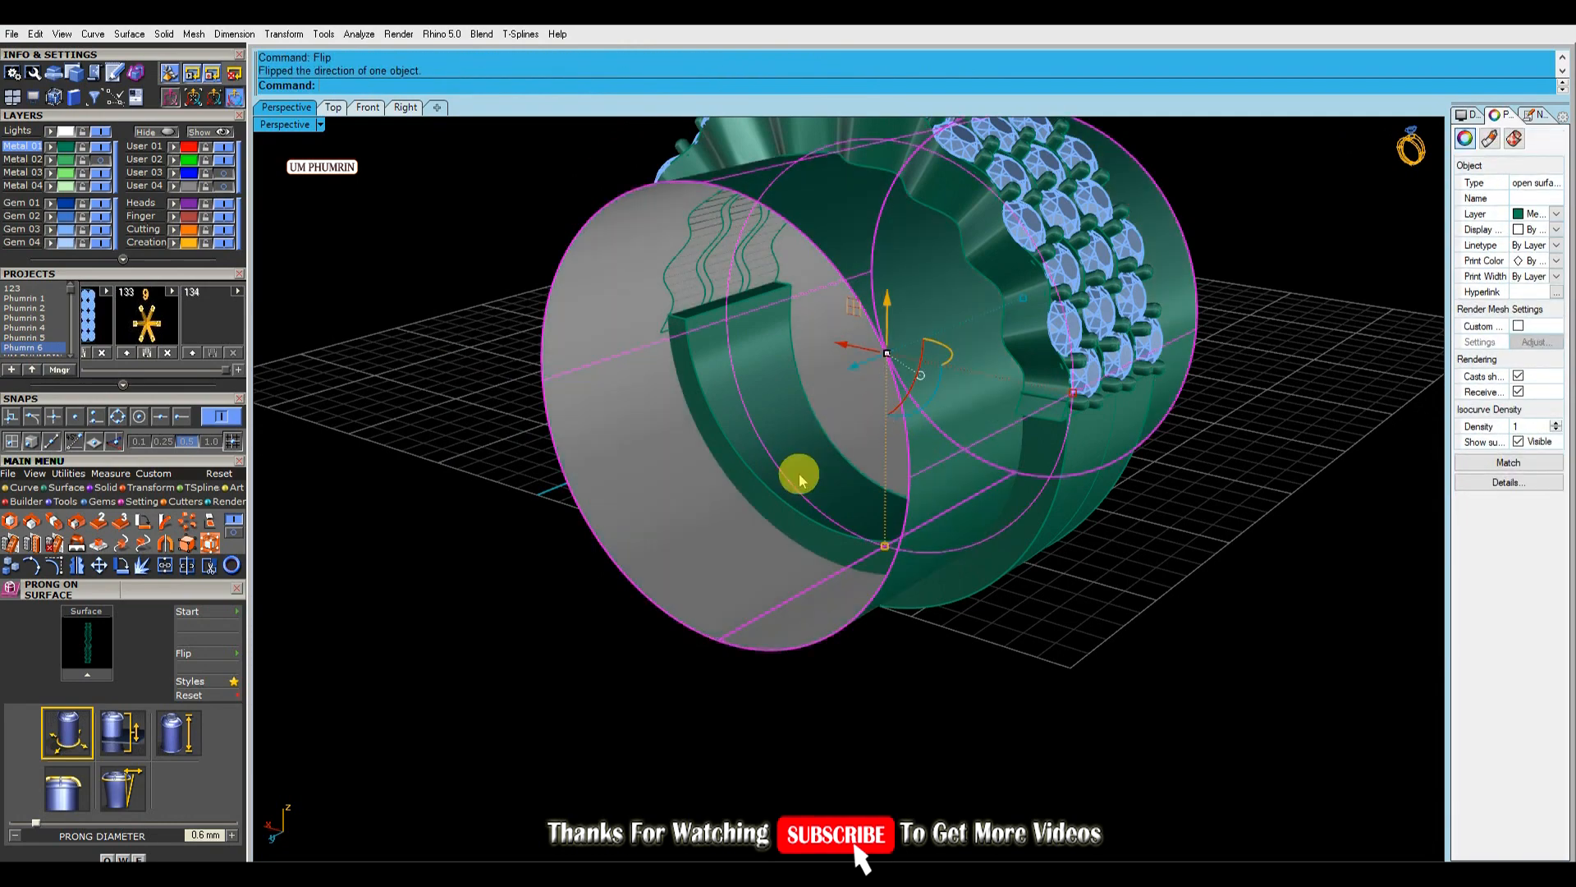
Subtract the finger cylinder from the tapered shank with Boolean Difference and save the file.
click(802, 476)
text(bd)
key(Return)
click(852, 375)
key(Return)
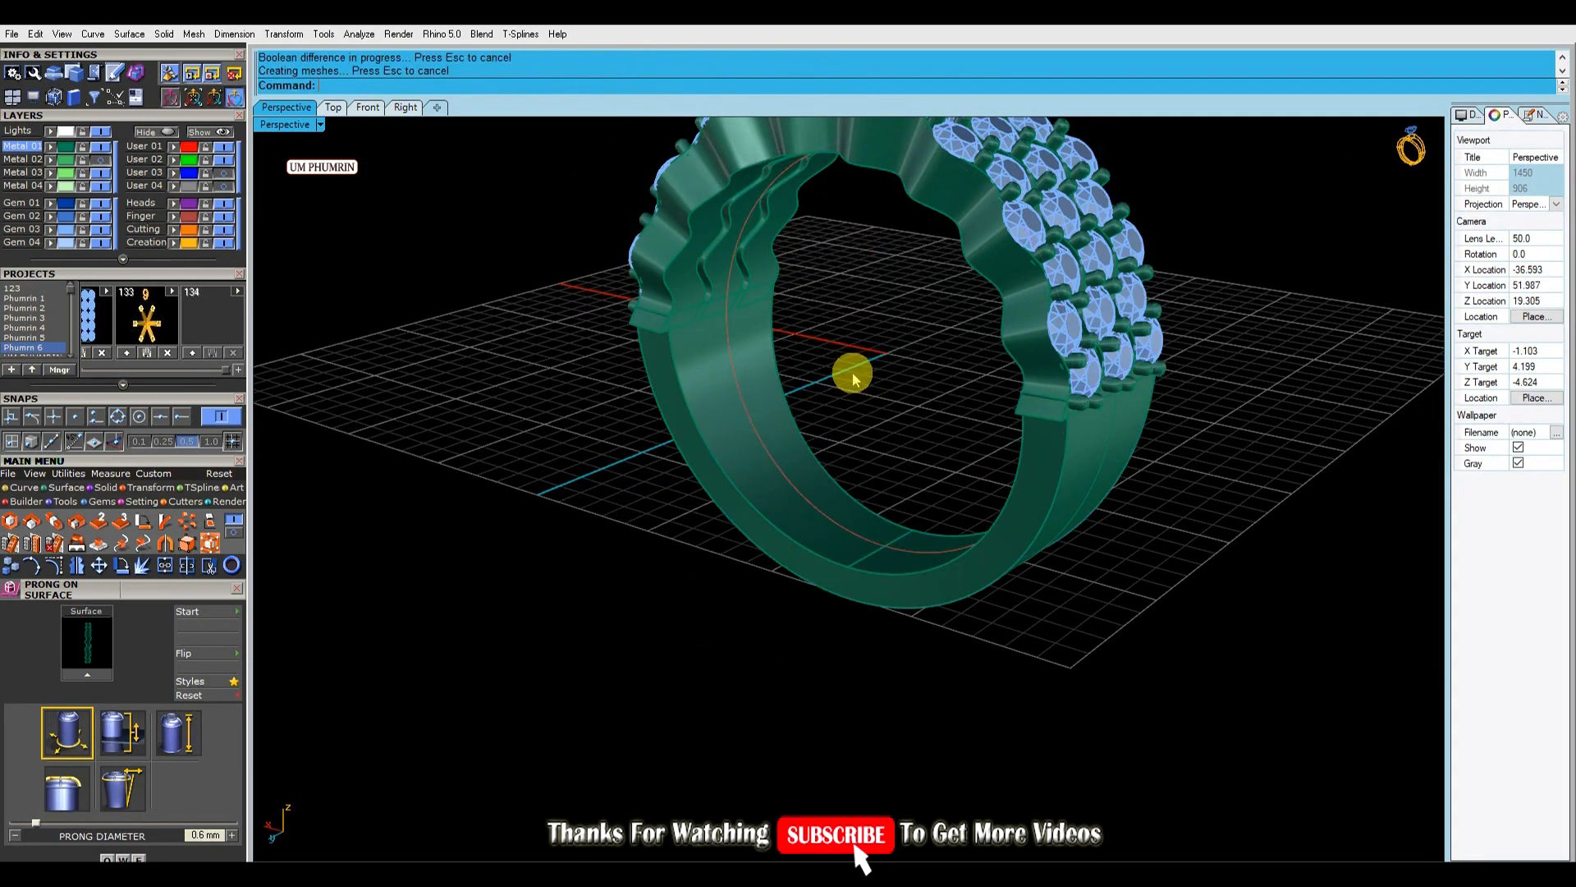
right_drag(886, 394, 922, 411)
key(ctrl+s)
Extract a copy of the shank's flat side face.
scroll(922, 411, up, 10)
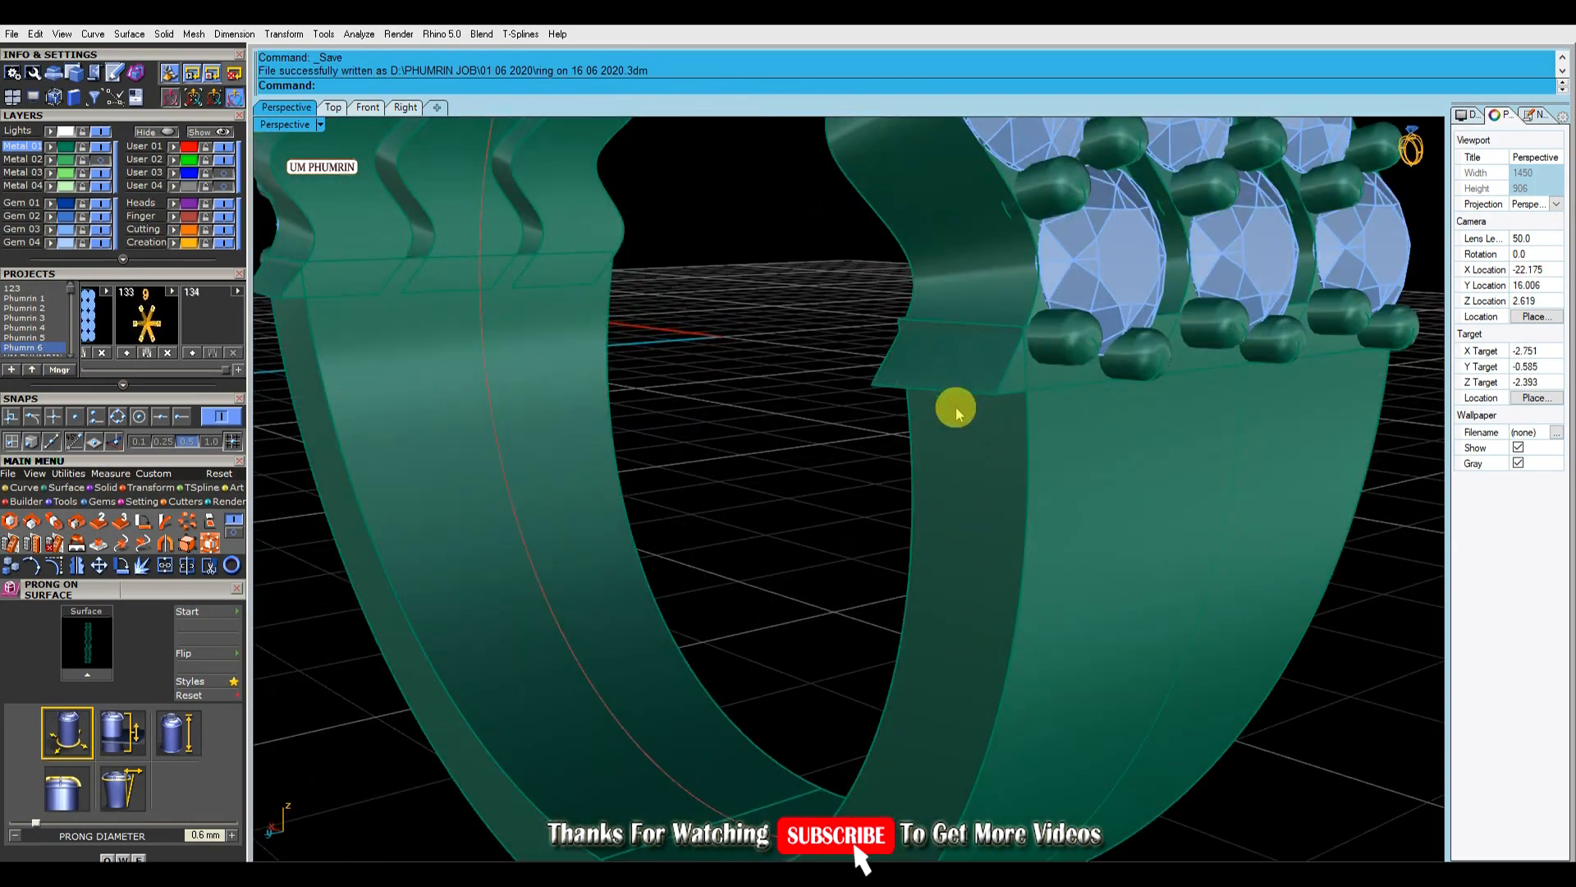
scroll(936, 407, down, 4)
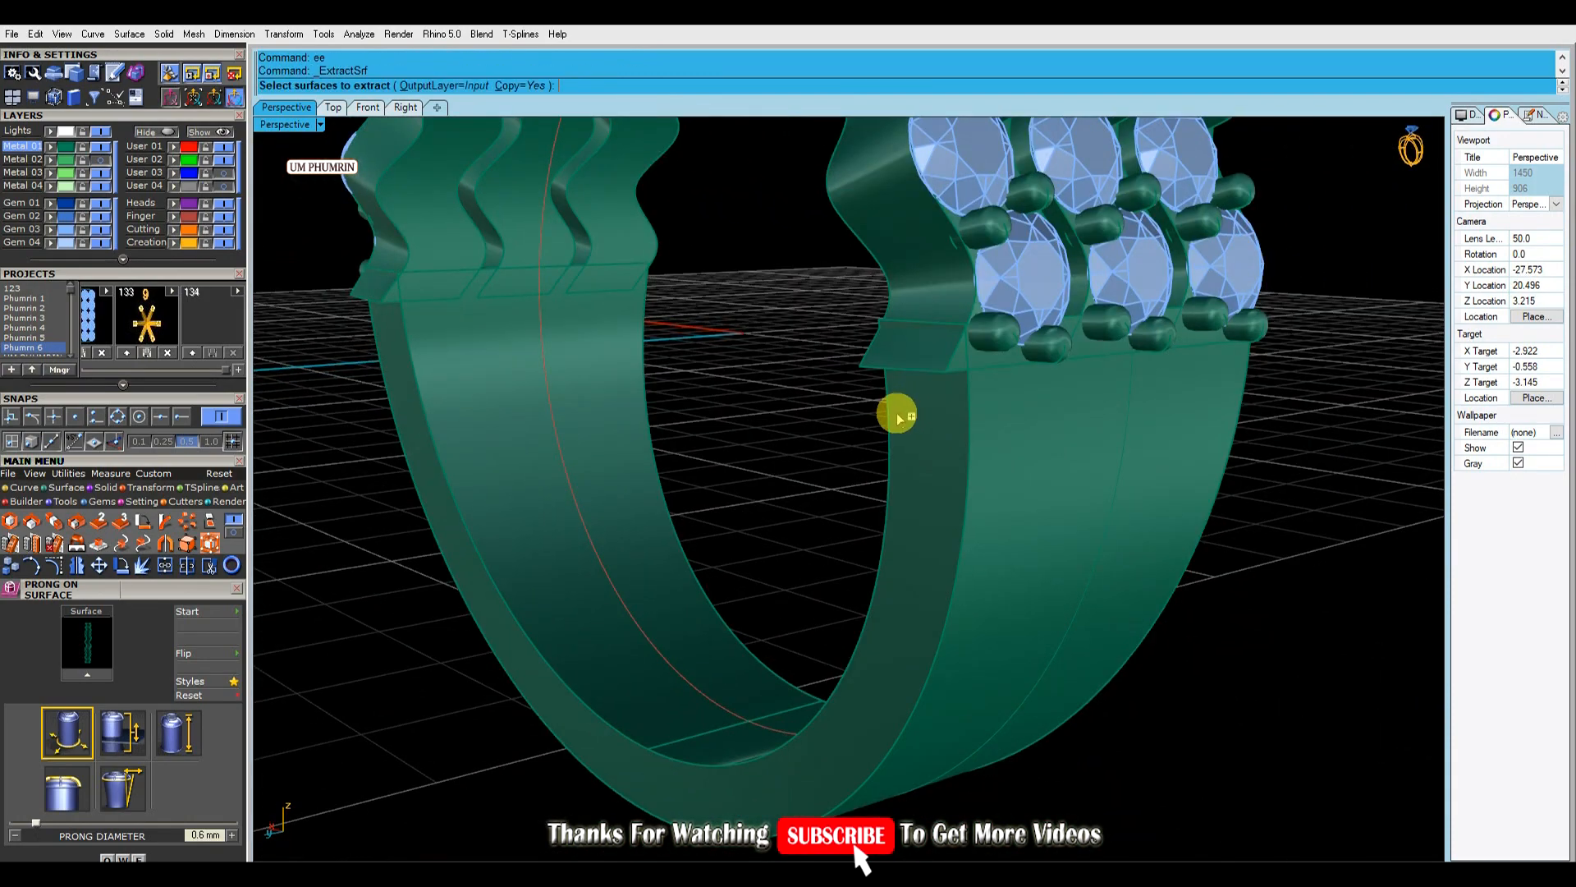
click(911, 430)
key(Return)
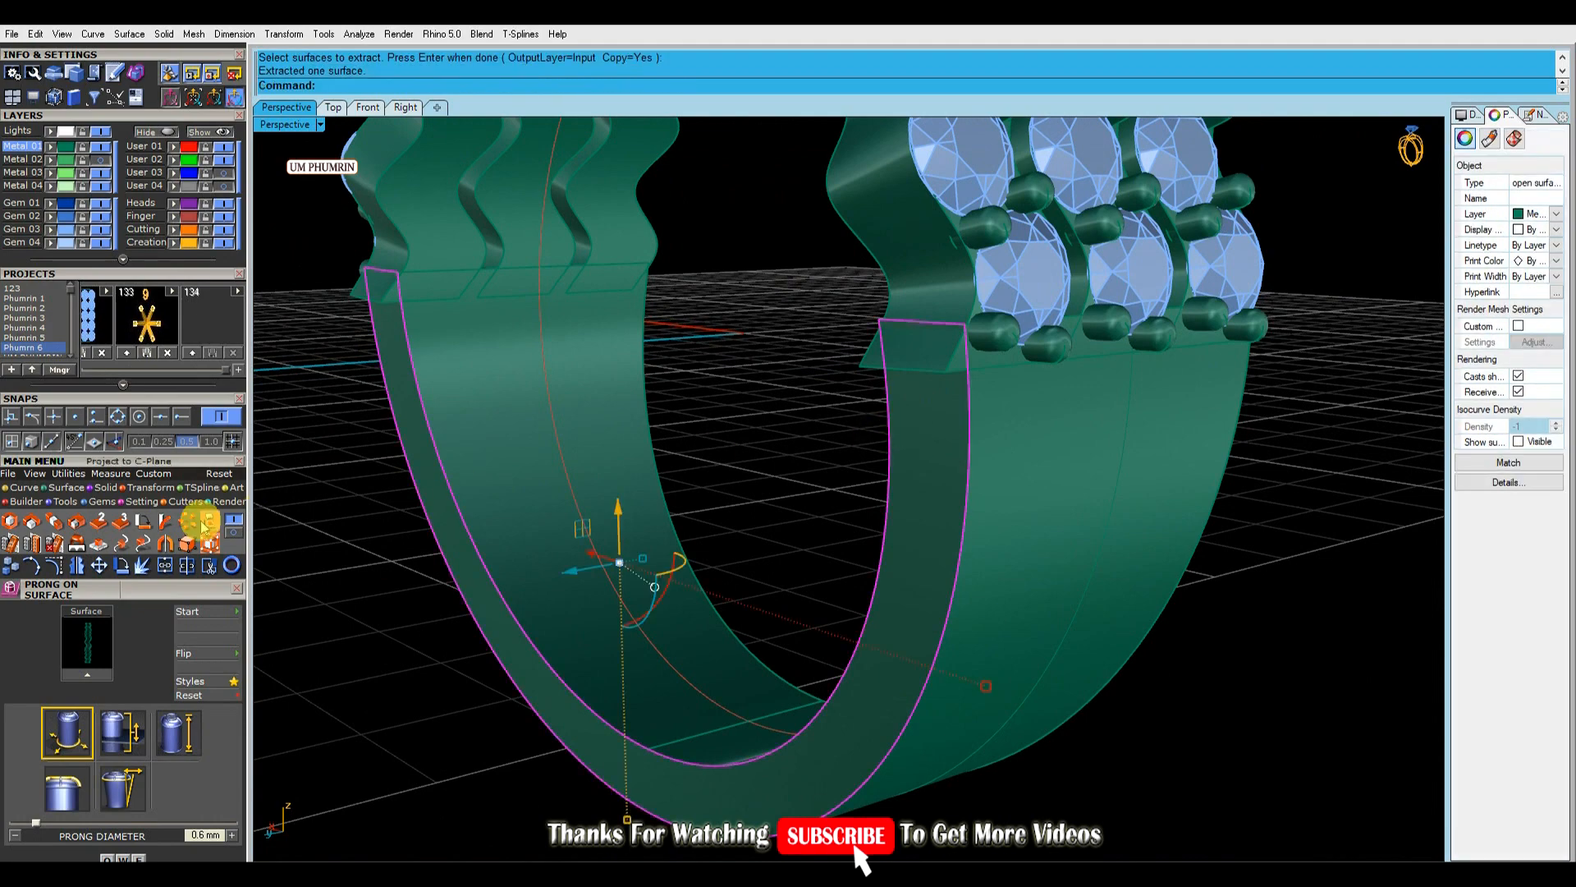
Extend the extracted side face past its inner and outer edges with a factor of 0.5, undoing the last extension.
click(65, 488)
click(78, 539)
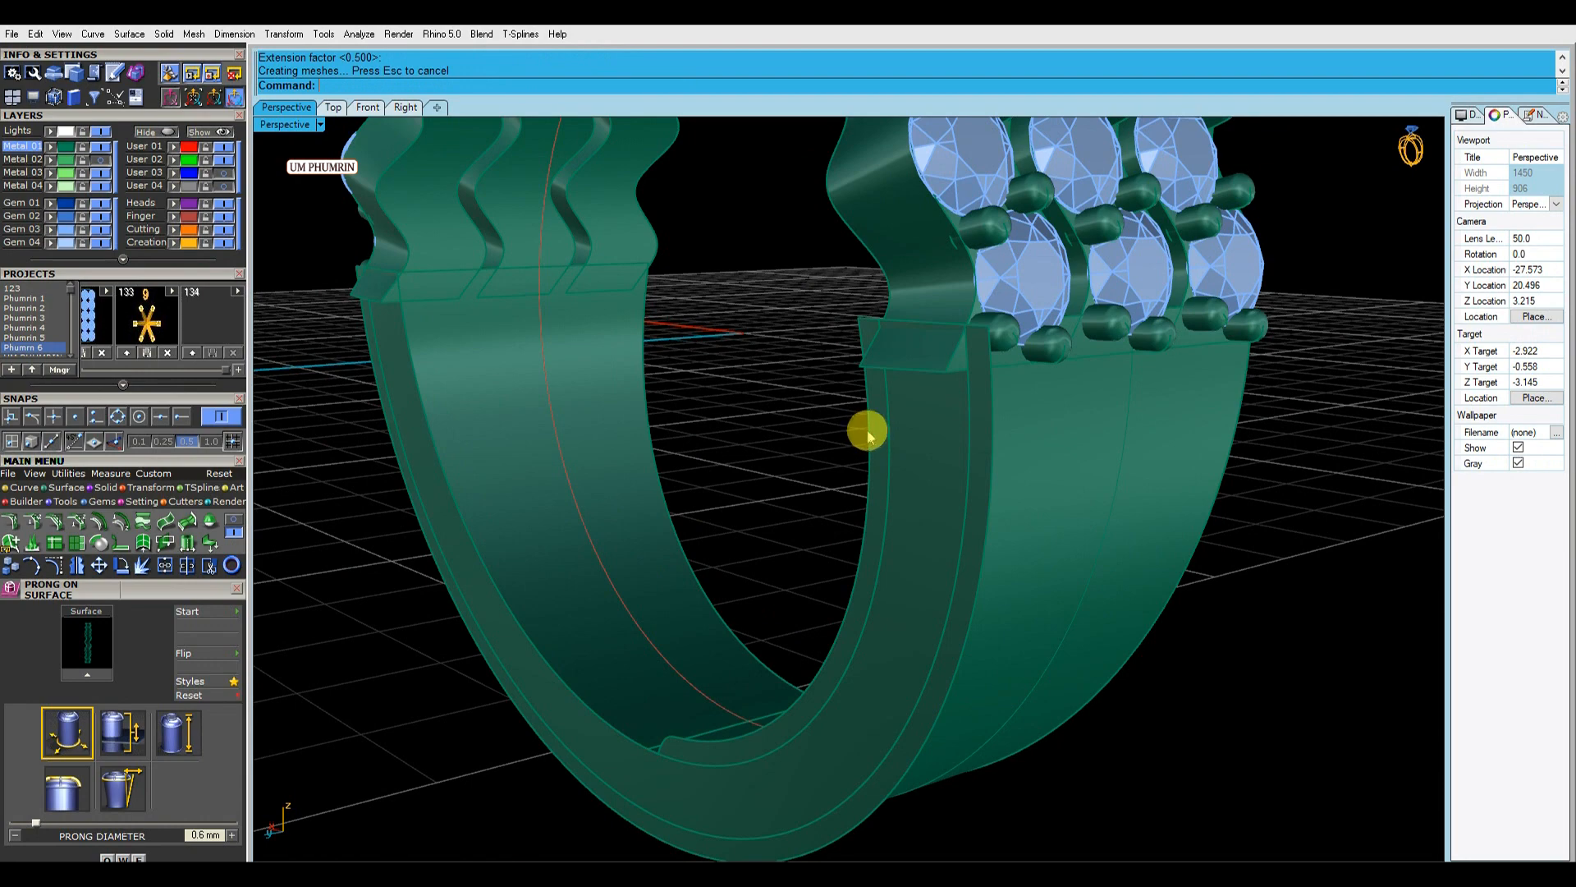
click(870, 433)
key(Return)
click(437, 440)
key(Return)
right_drag(441, 443, 593, 355)
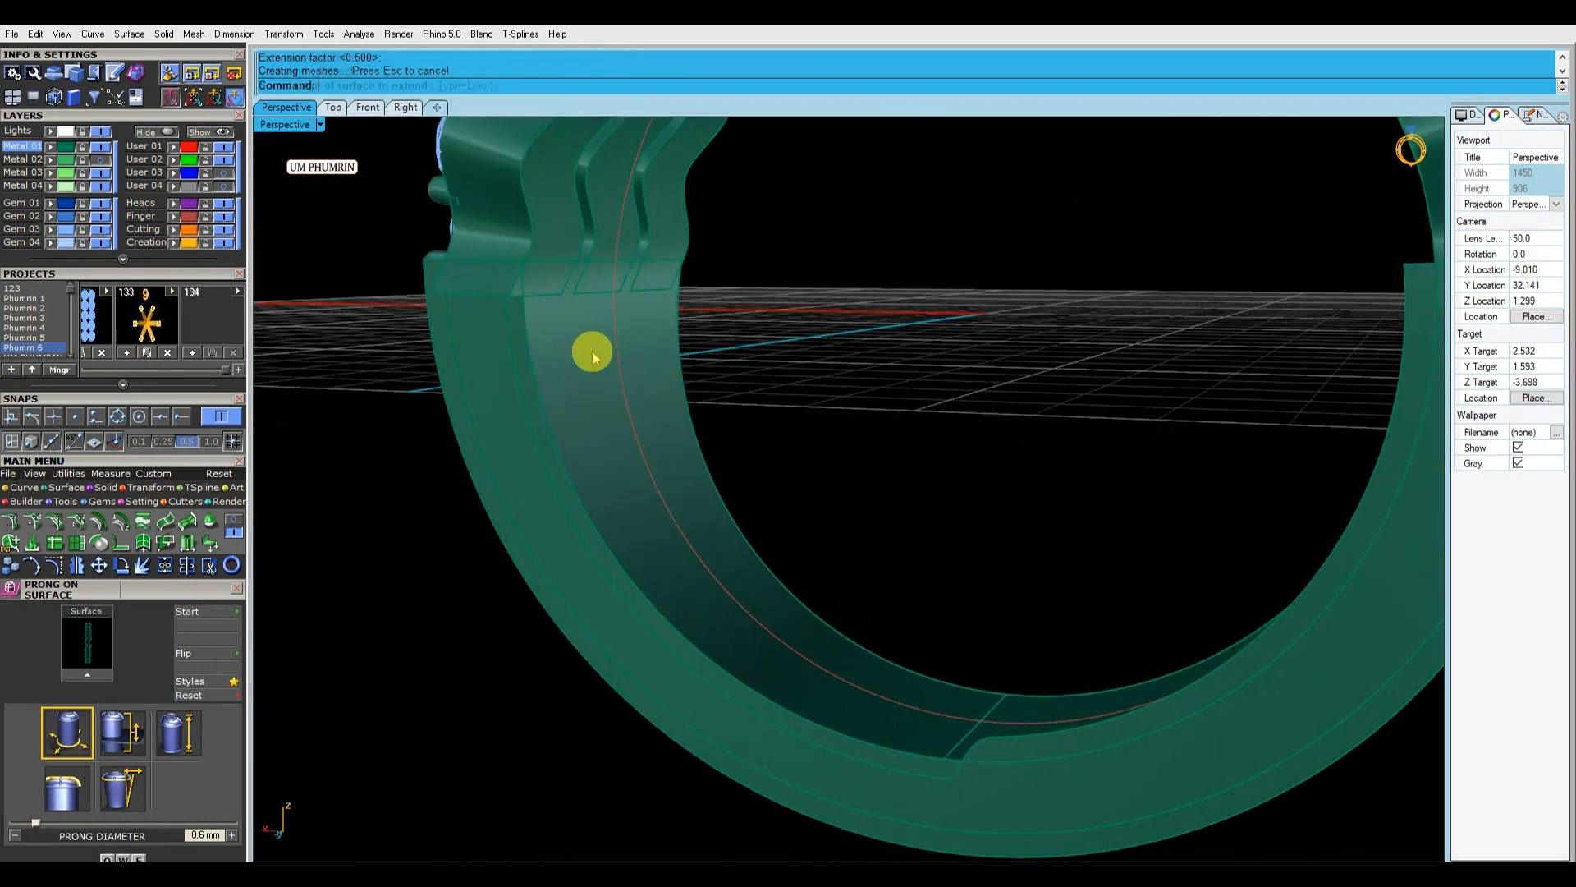
scroll(647, 386, down, 3)
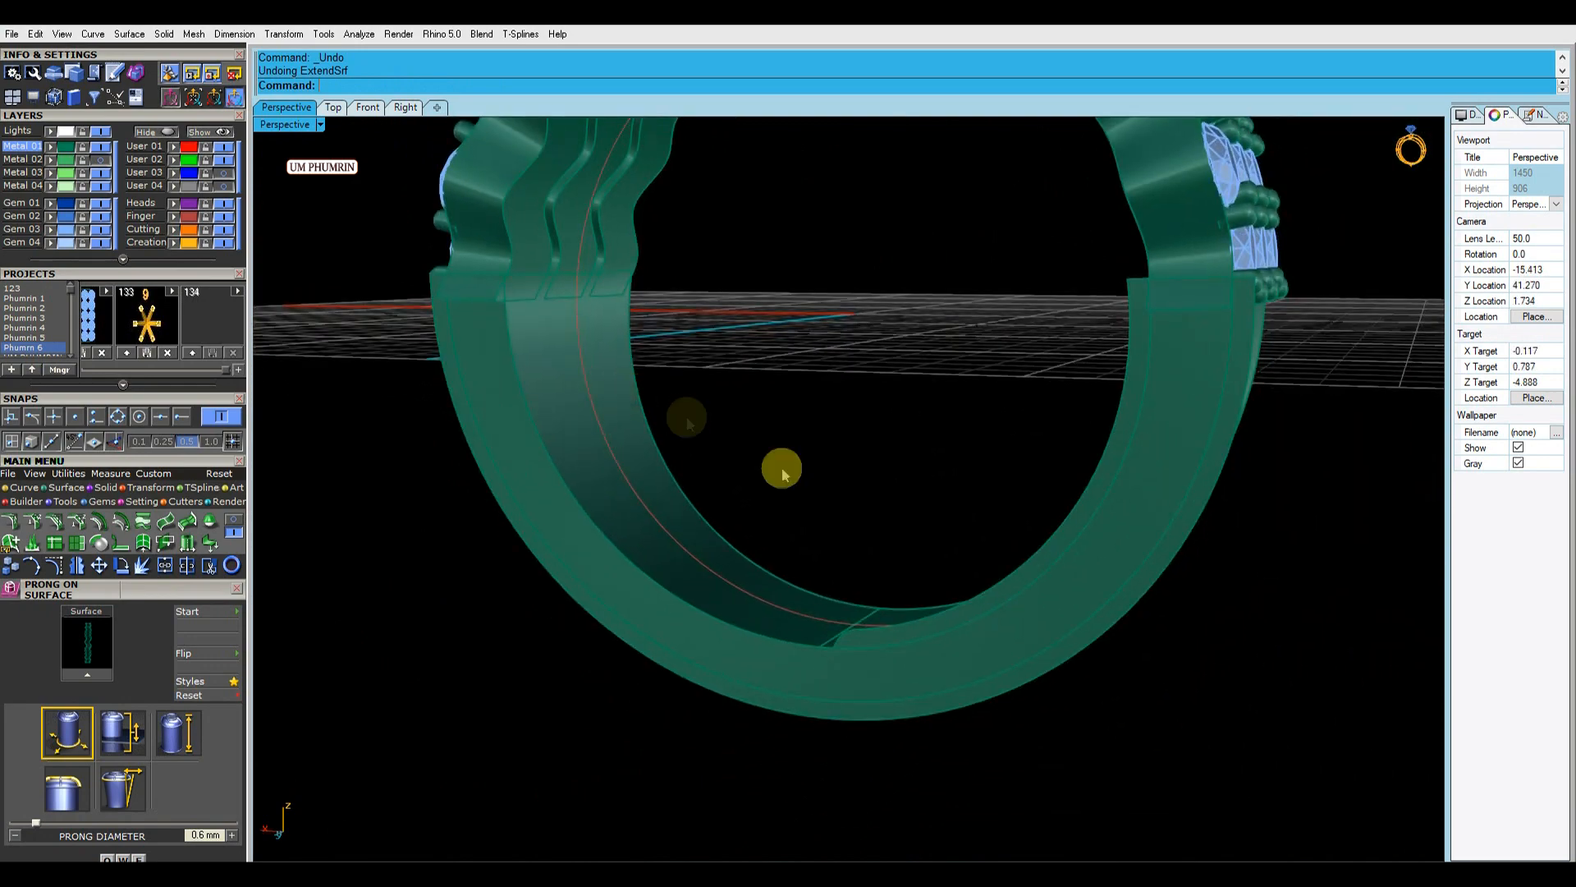
In the Front view, draw a line from the origin (0) outward across the lower left of the extended side face.
click(1029, 571)
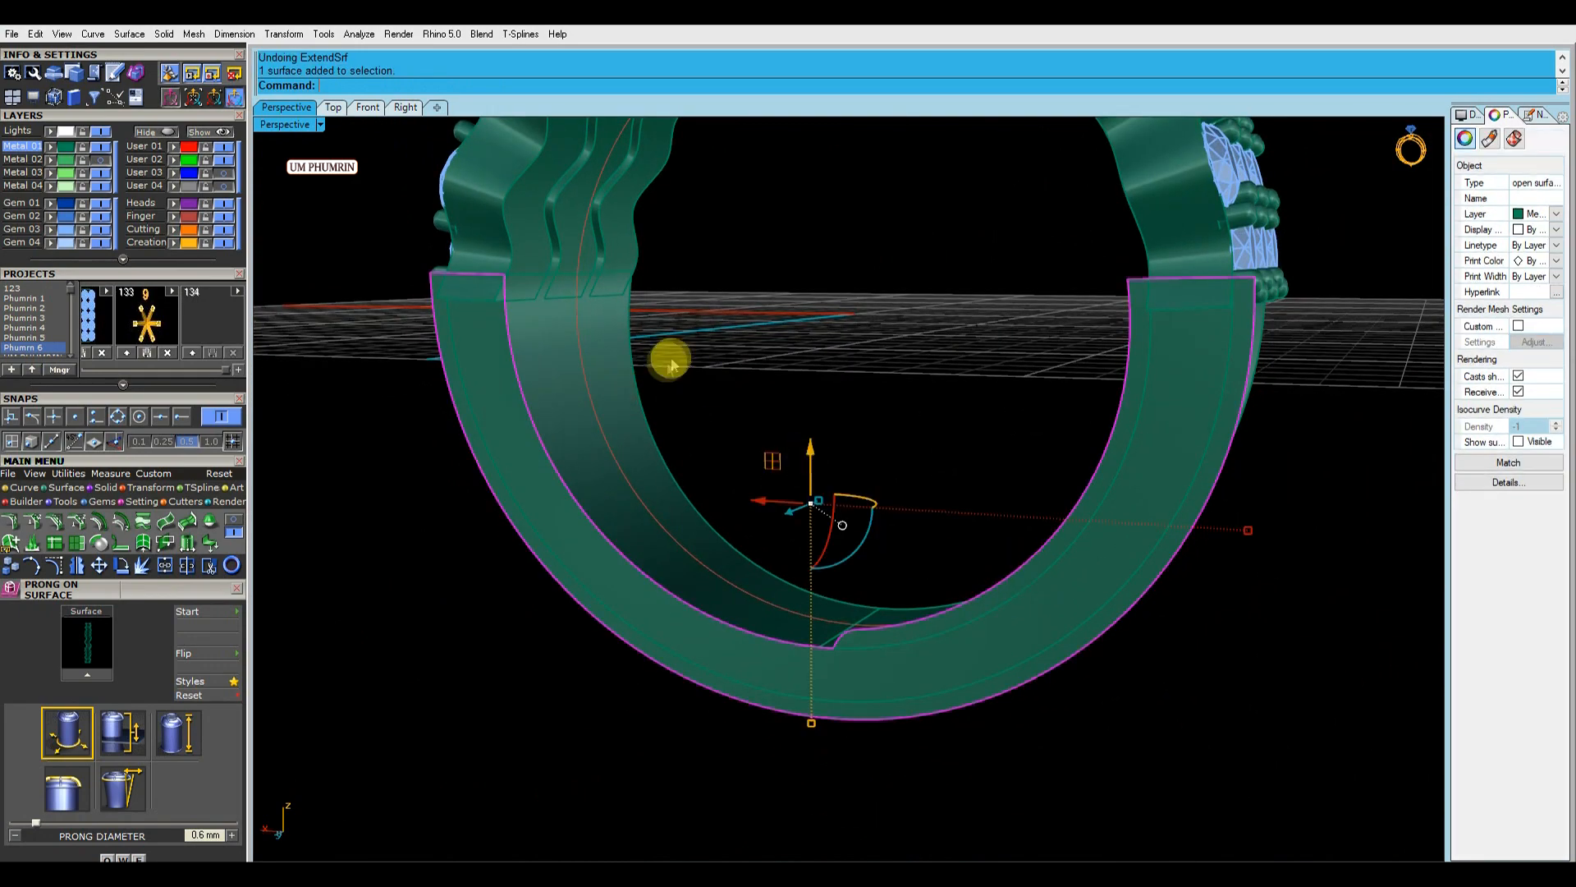
click(367, 107)
text(l)
key(Return)
text(0)
key(Return)
click(613, 598)
Split the extended side face with the line, deleting the line and the unneeded part so only one shoulder's piece remains.
text(sp)
key(Return)
click(767, 470)
key(Return)
click(768, 460)
click(739, 528)
key(Delete)
click(286, 107)
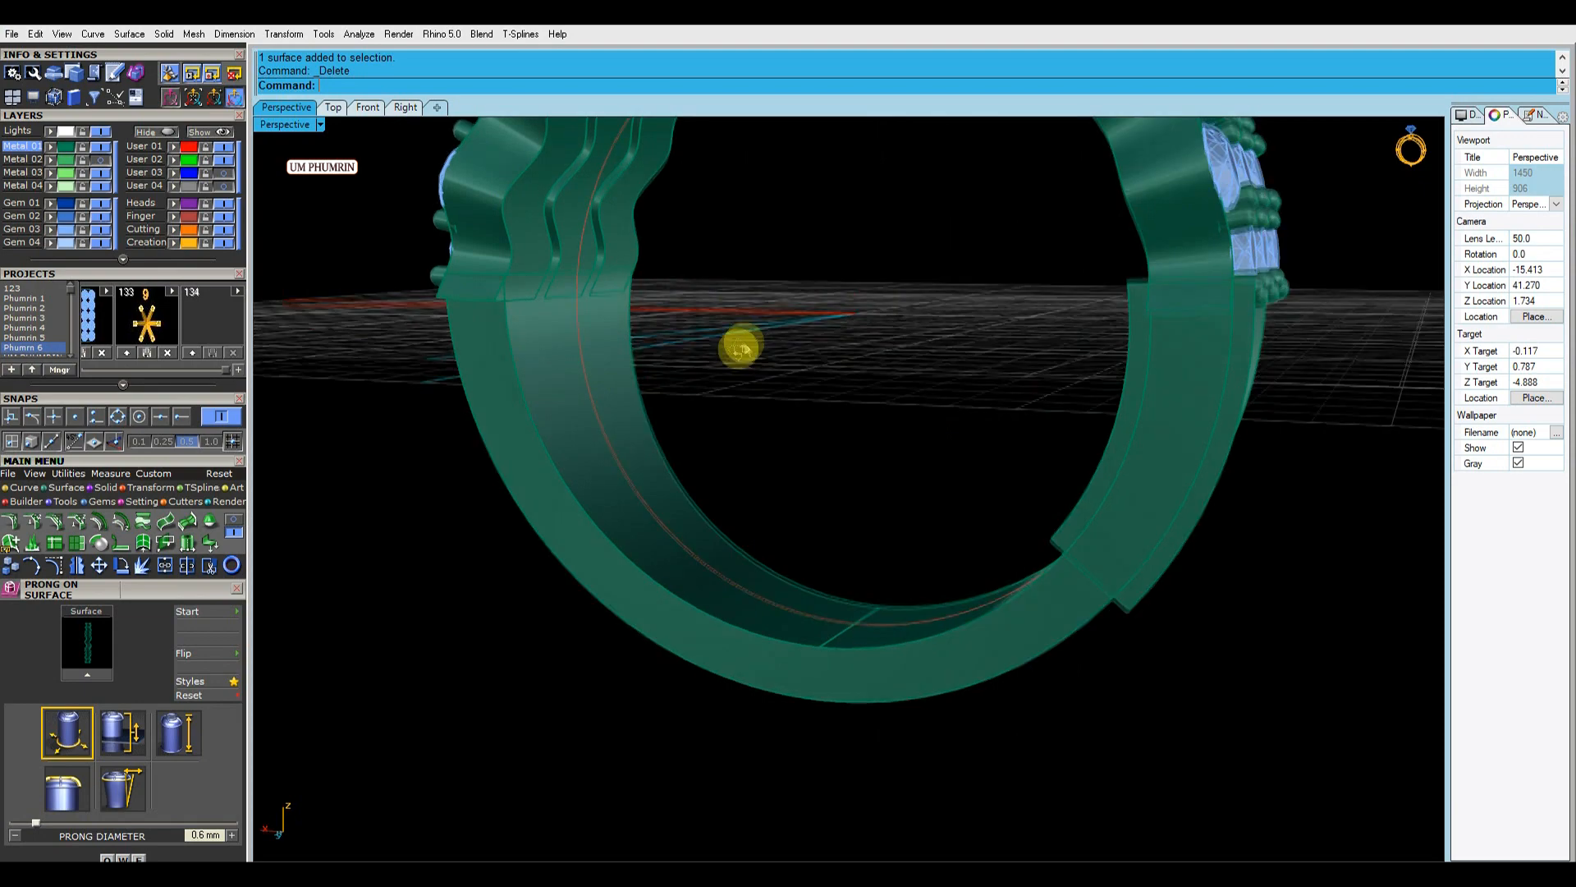
Flip the direction of the remaining side-face piece.
right_drag(739, 335, 885, 351)
text(flip)
key(Return)
scroll(909, 333, up, 5)
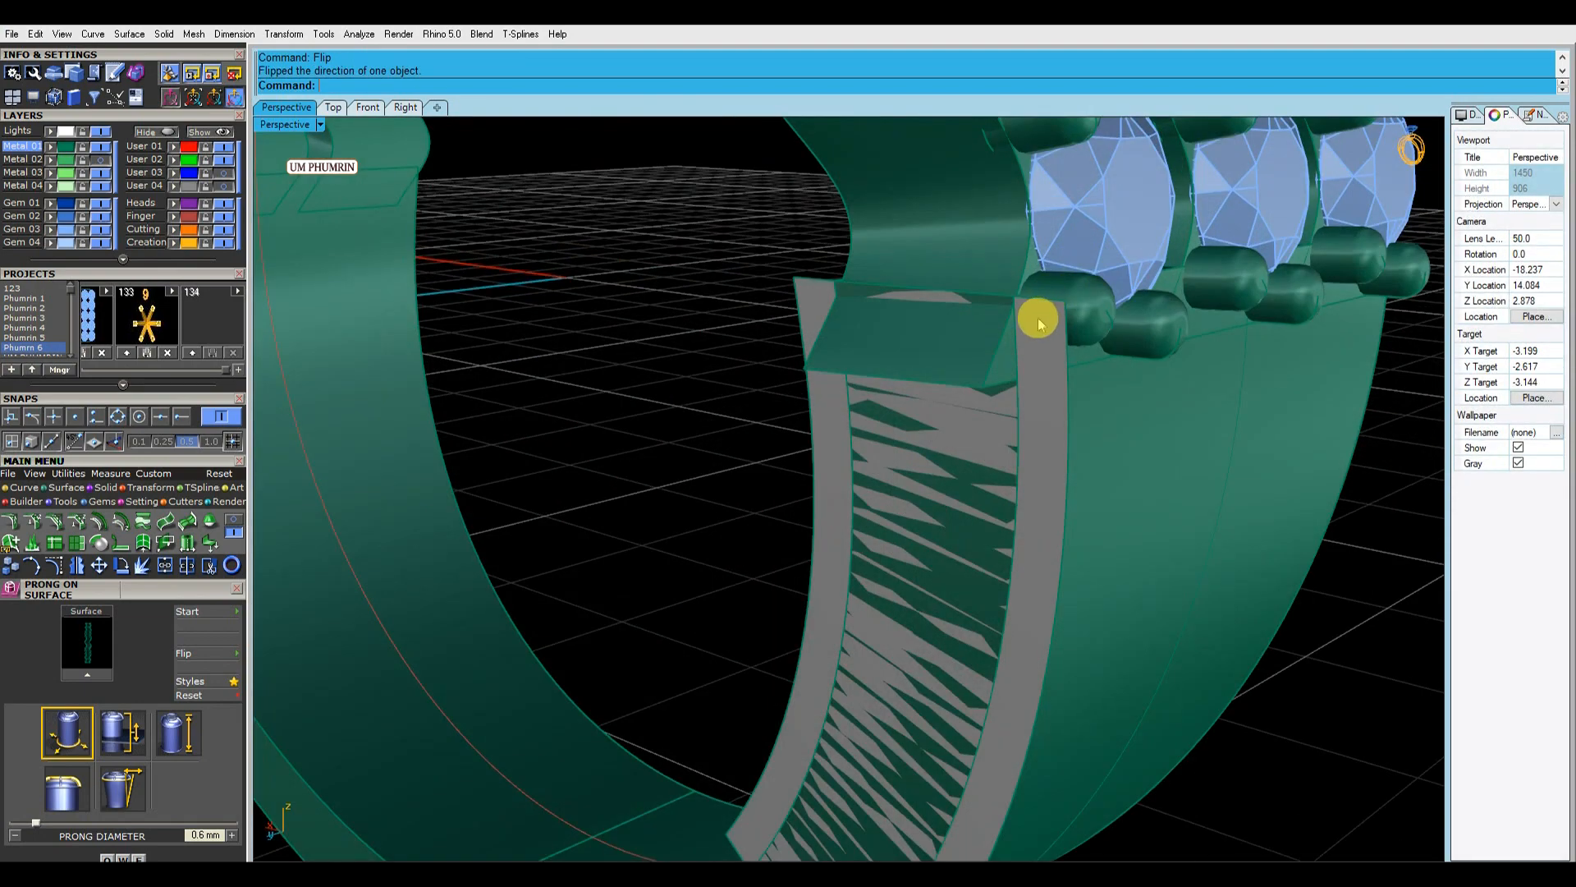
Mirror the side-face piece to the opposite shoulder and subtract both pieces from the zigzag gallery with Boolean Difference.
scroll(1035, 320, down, 6)
click(1031, 316)
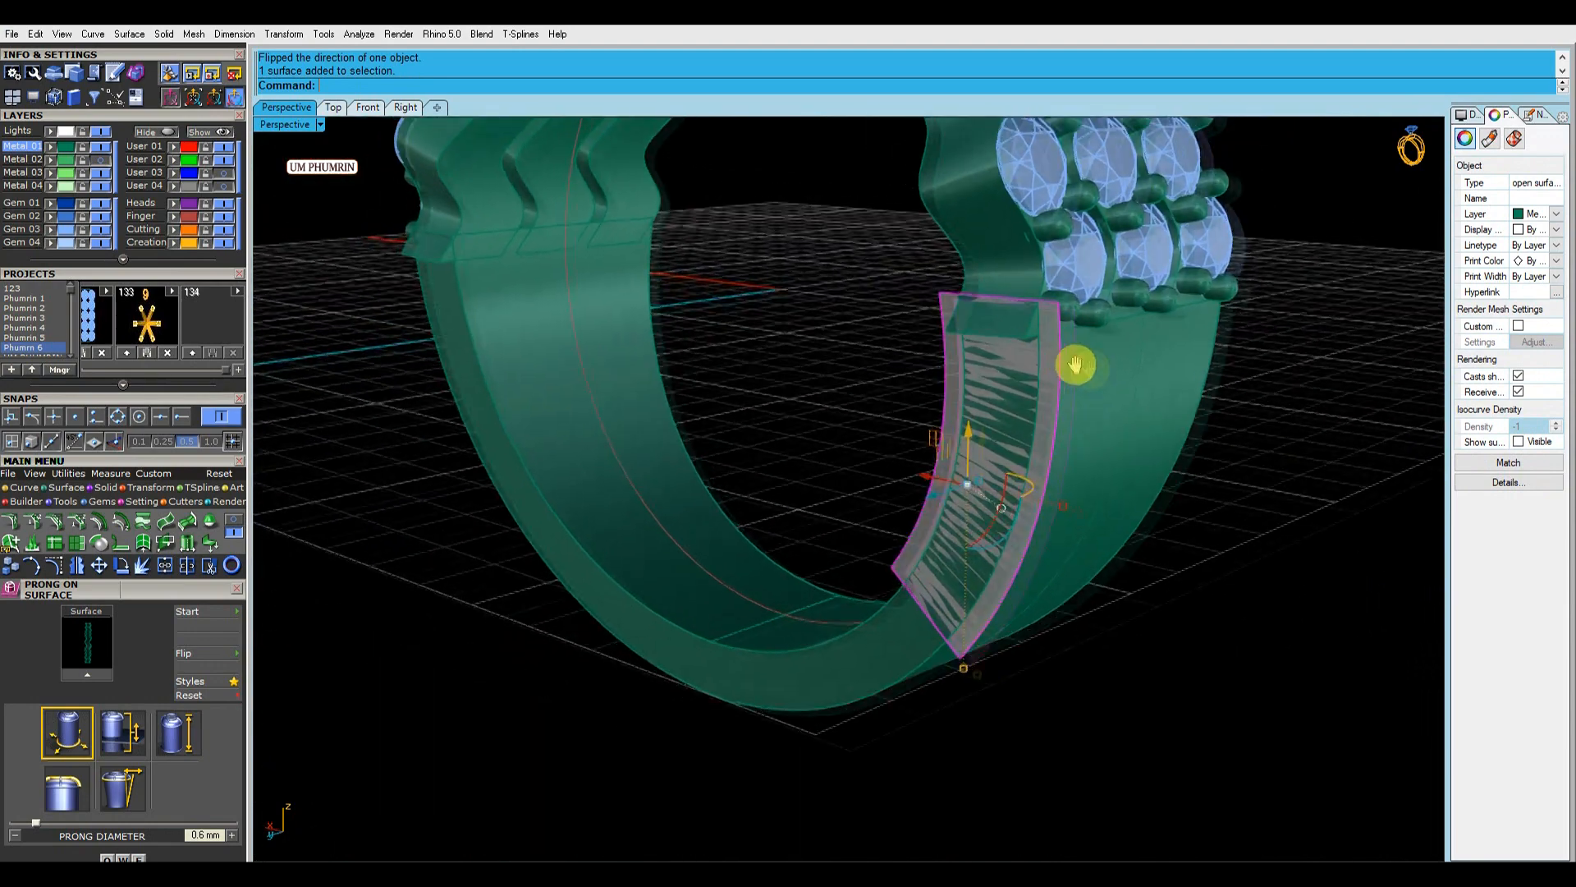
right_drag(1065, 363, 1087, 379)
click(608, 238)
shift+right_drag(889, 311, 904, 343)
text(B)
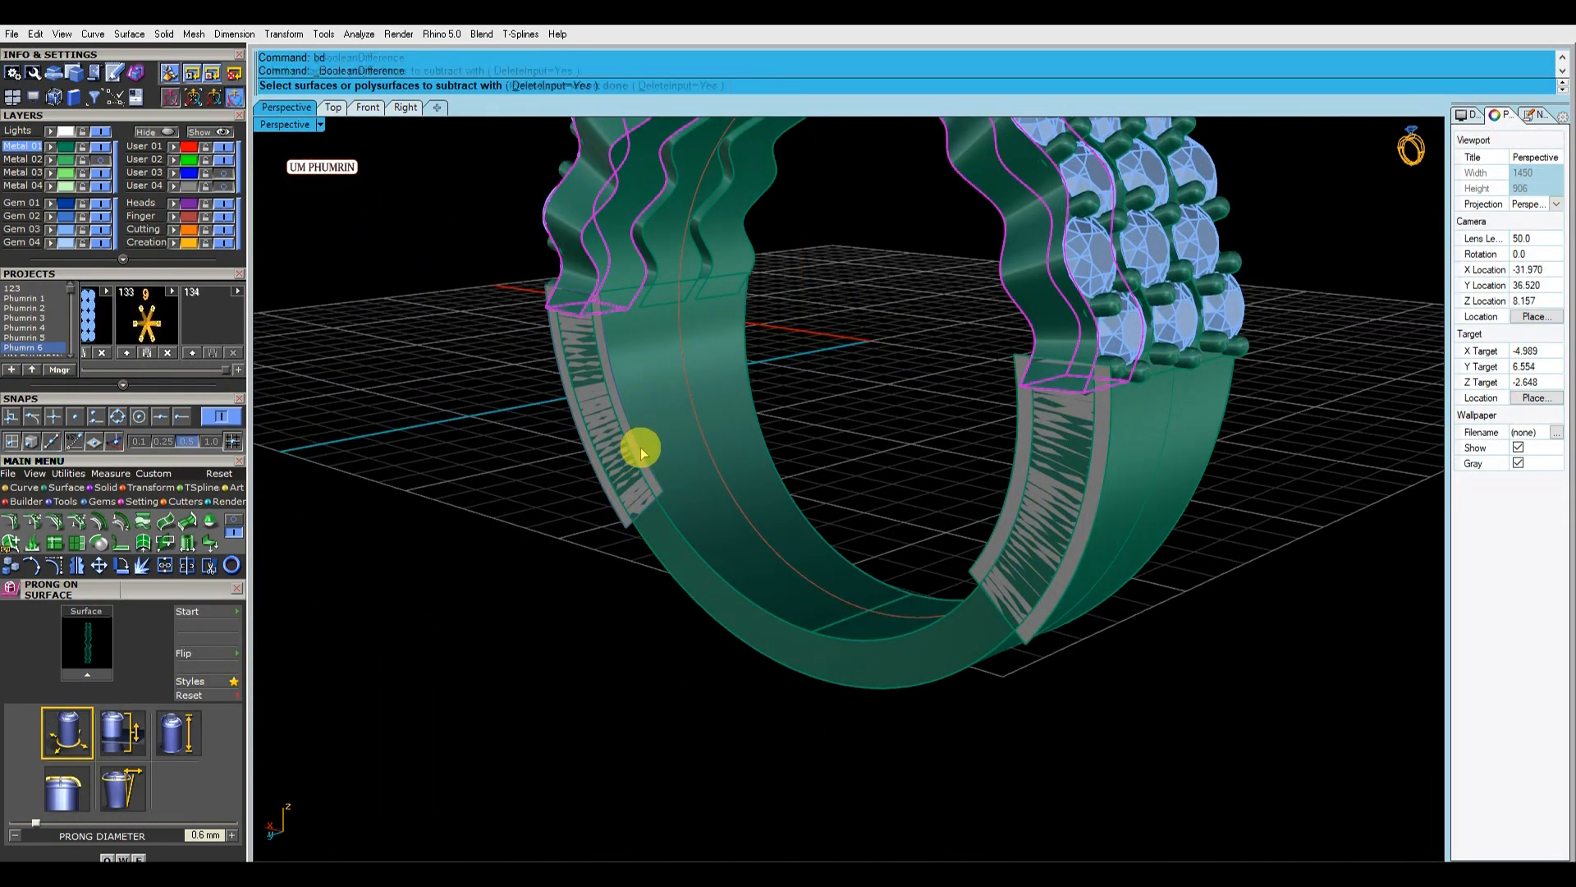
key(Return)
Check the trimmed gallery ends against the shank from the side and in perspective, and save the file.
right_drag(968, 408, 894, 362)
scroll(885, 367, up, 3)
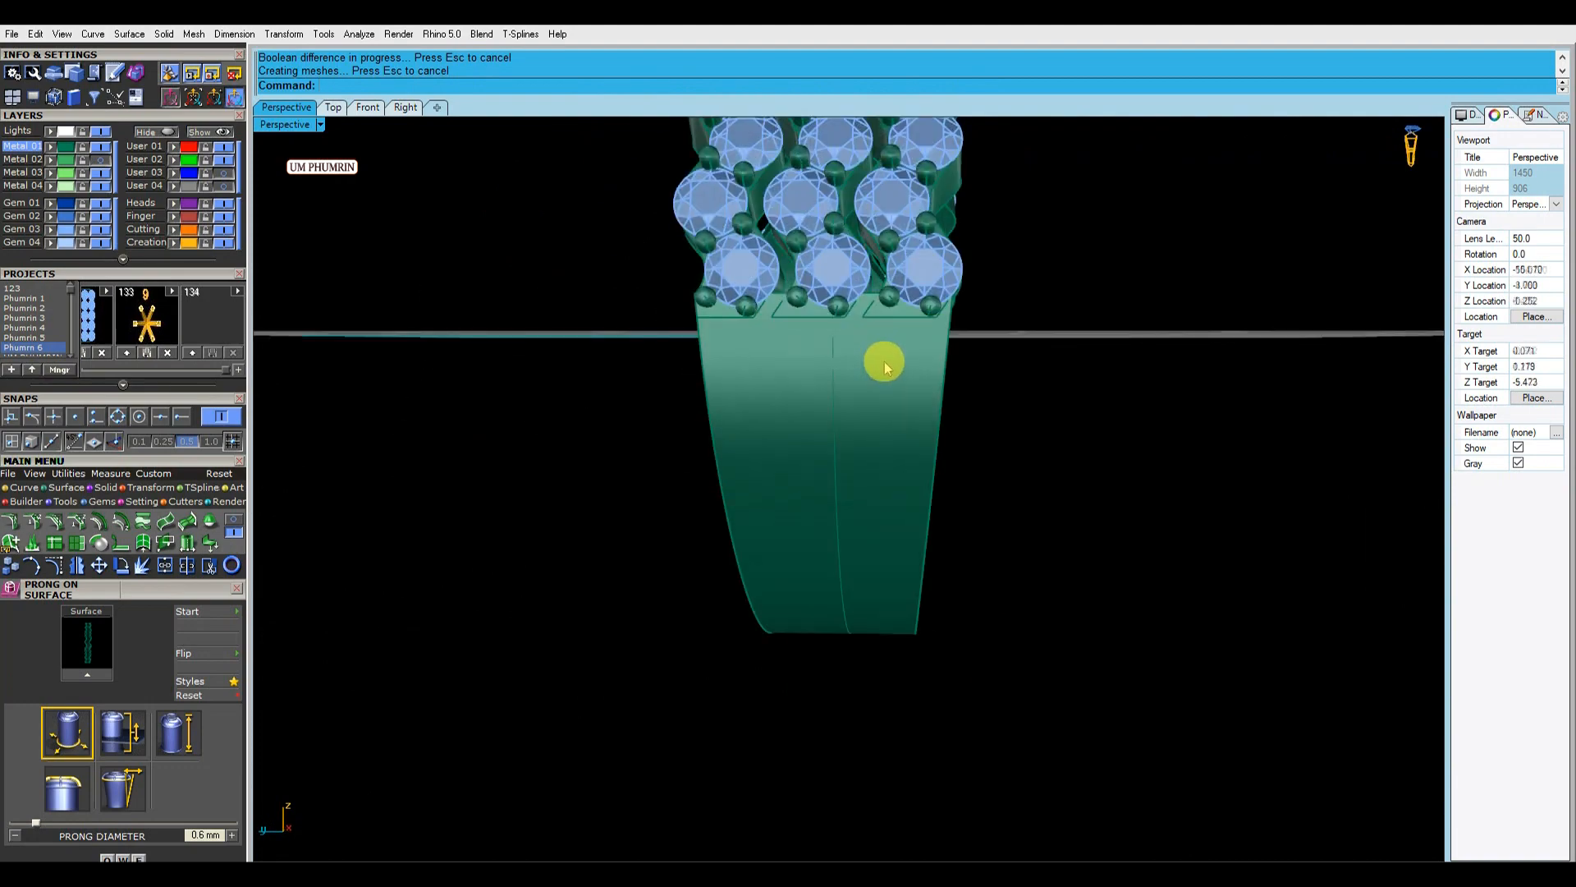
click(409, 110)
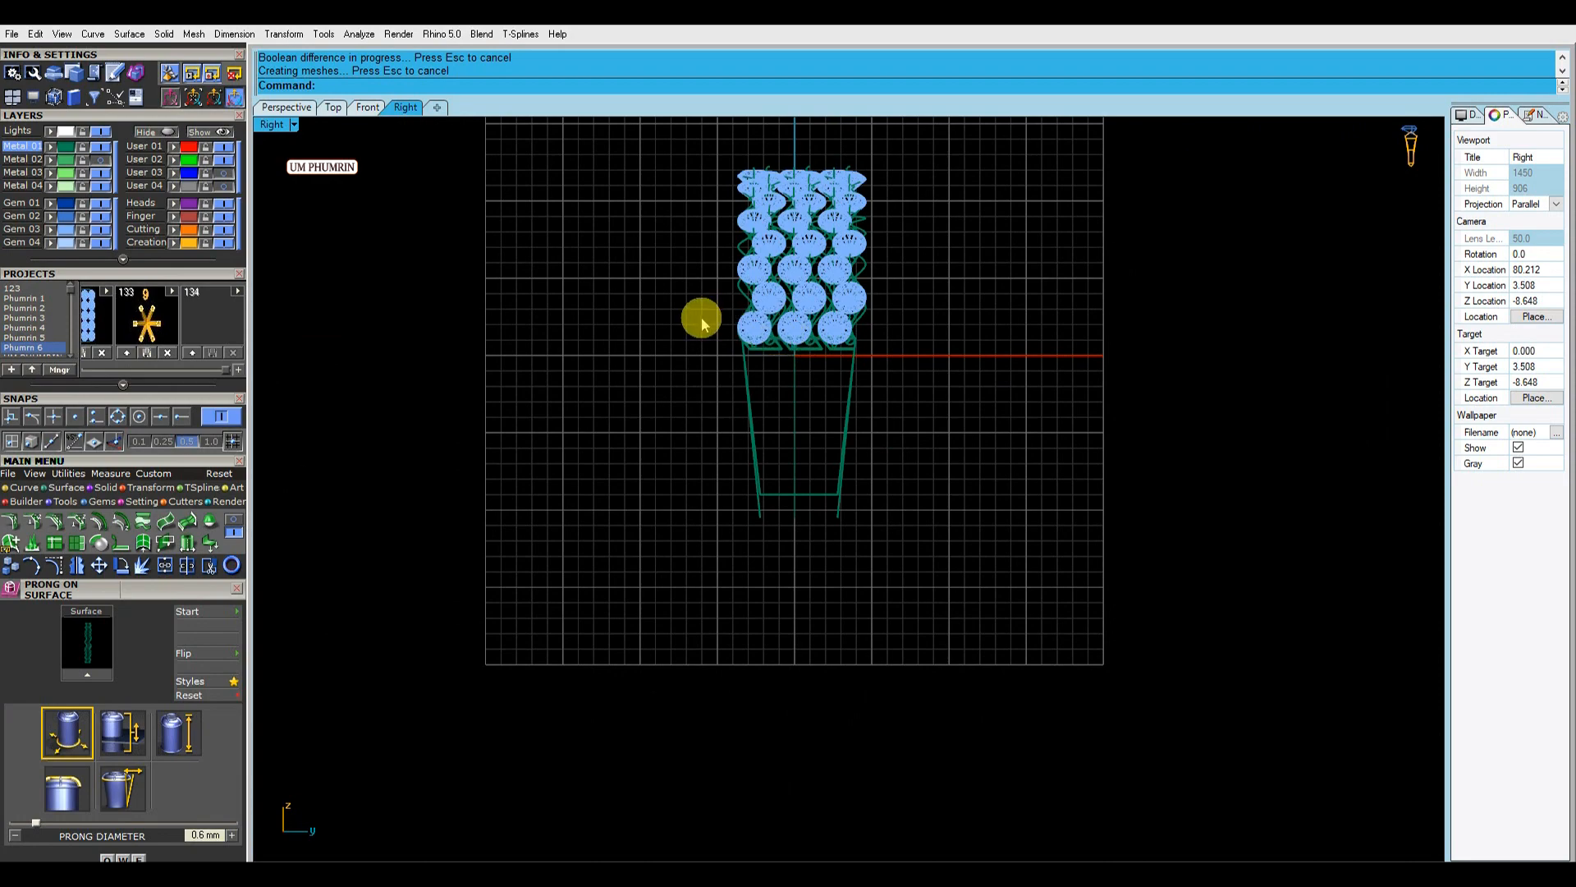
click(301, 111)
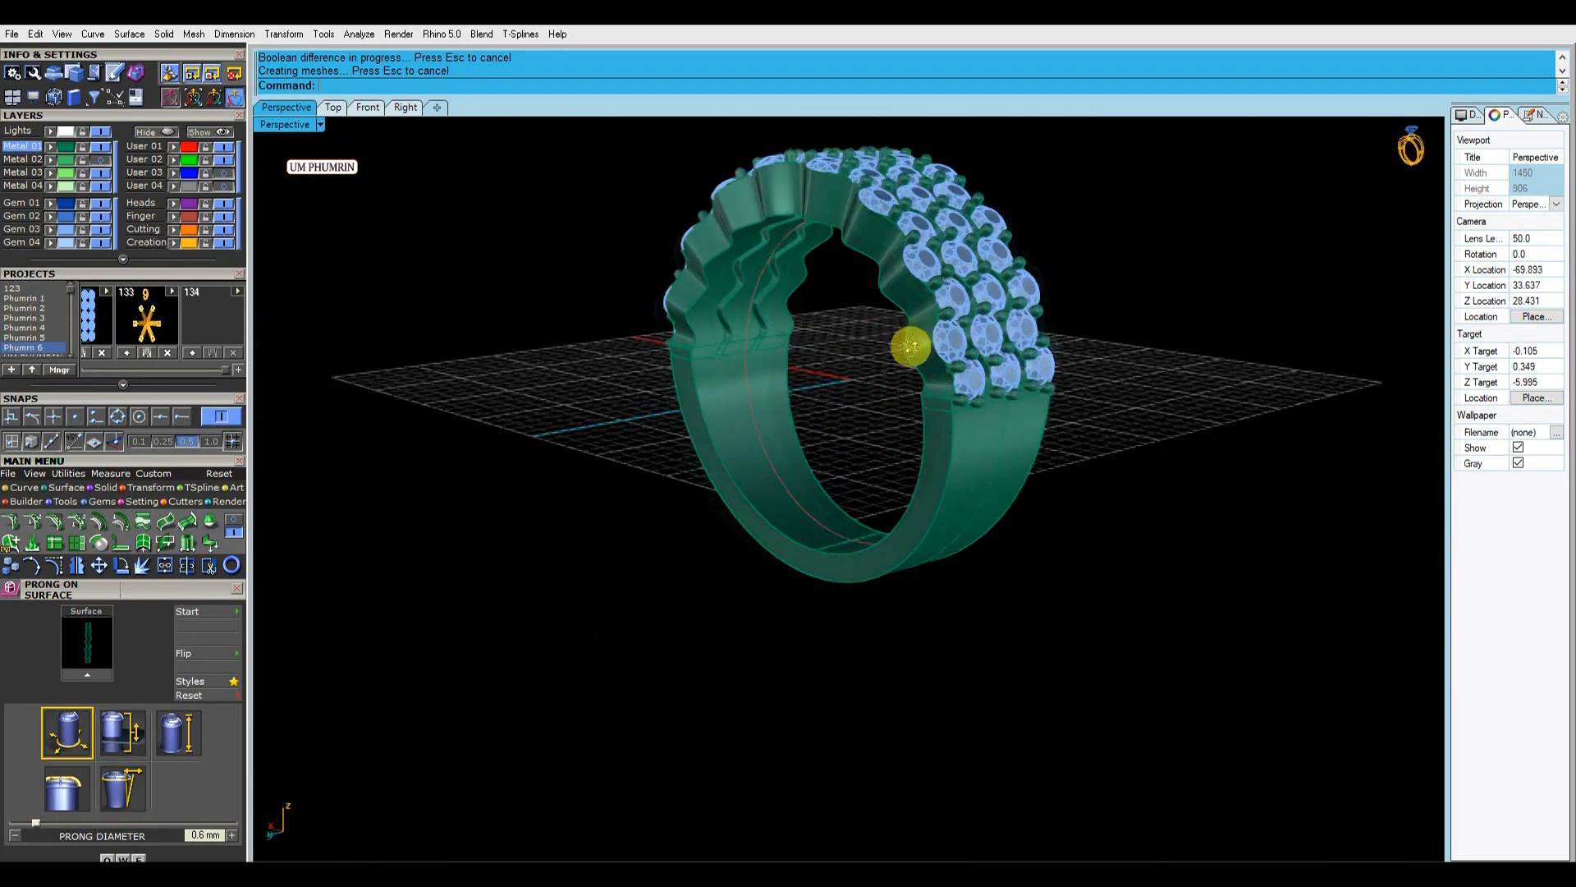
scroll(957, 423, up, 5)
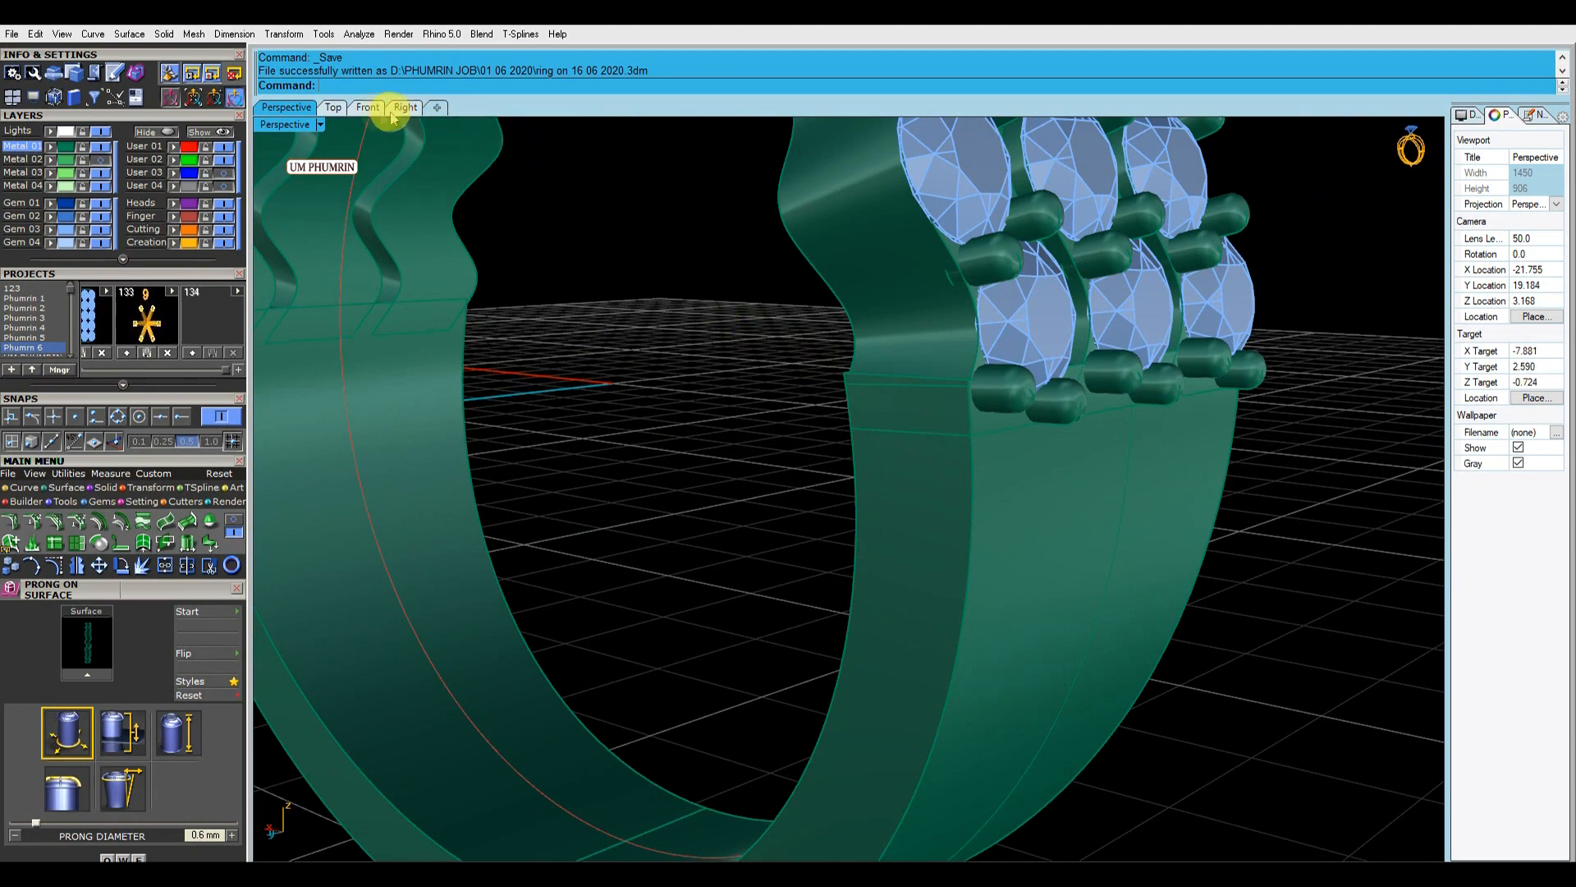
Move the curve along the middle of the shank's outer surface to the hidden User 03 layer.
click(379, 109)
click(1026, 474)
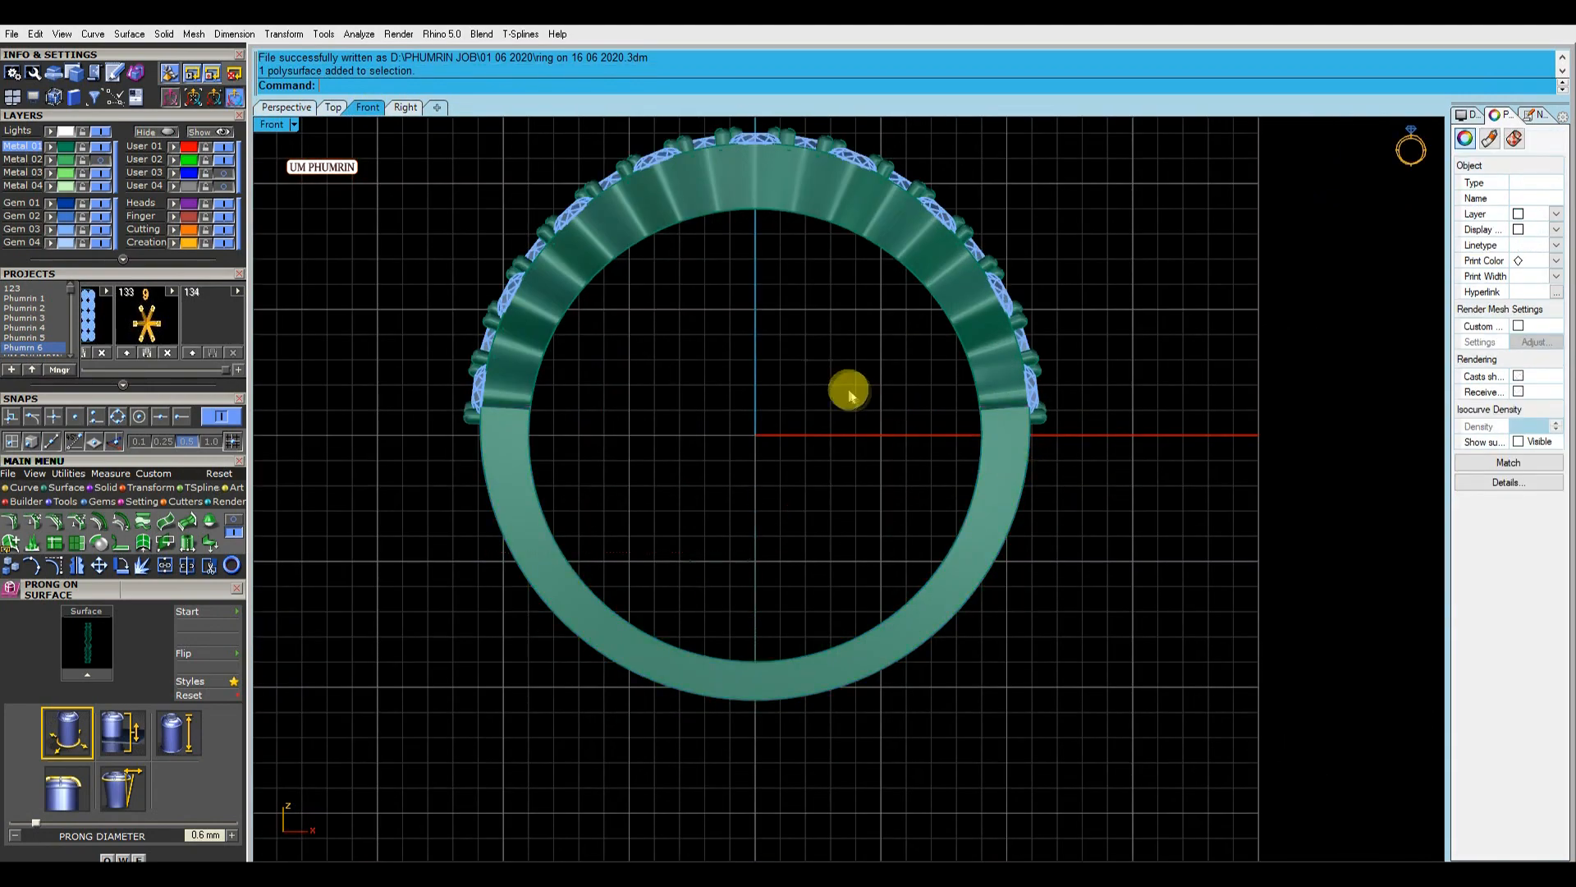
click(283, 107)
click(1121, 522)
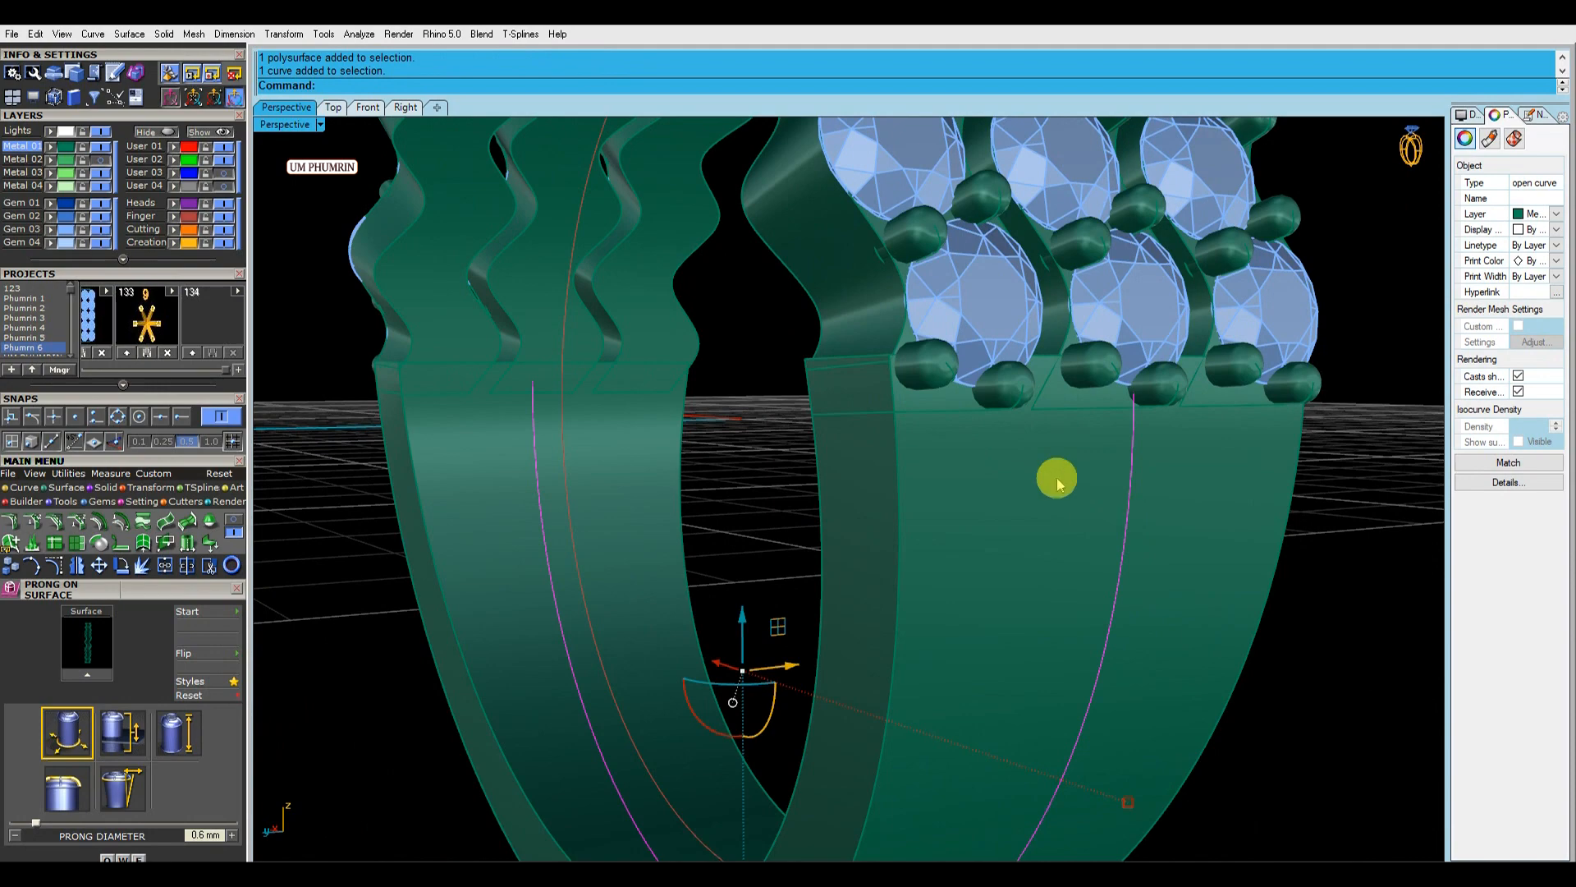
scroll(1004, 435, down, 2)
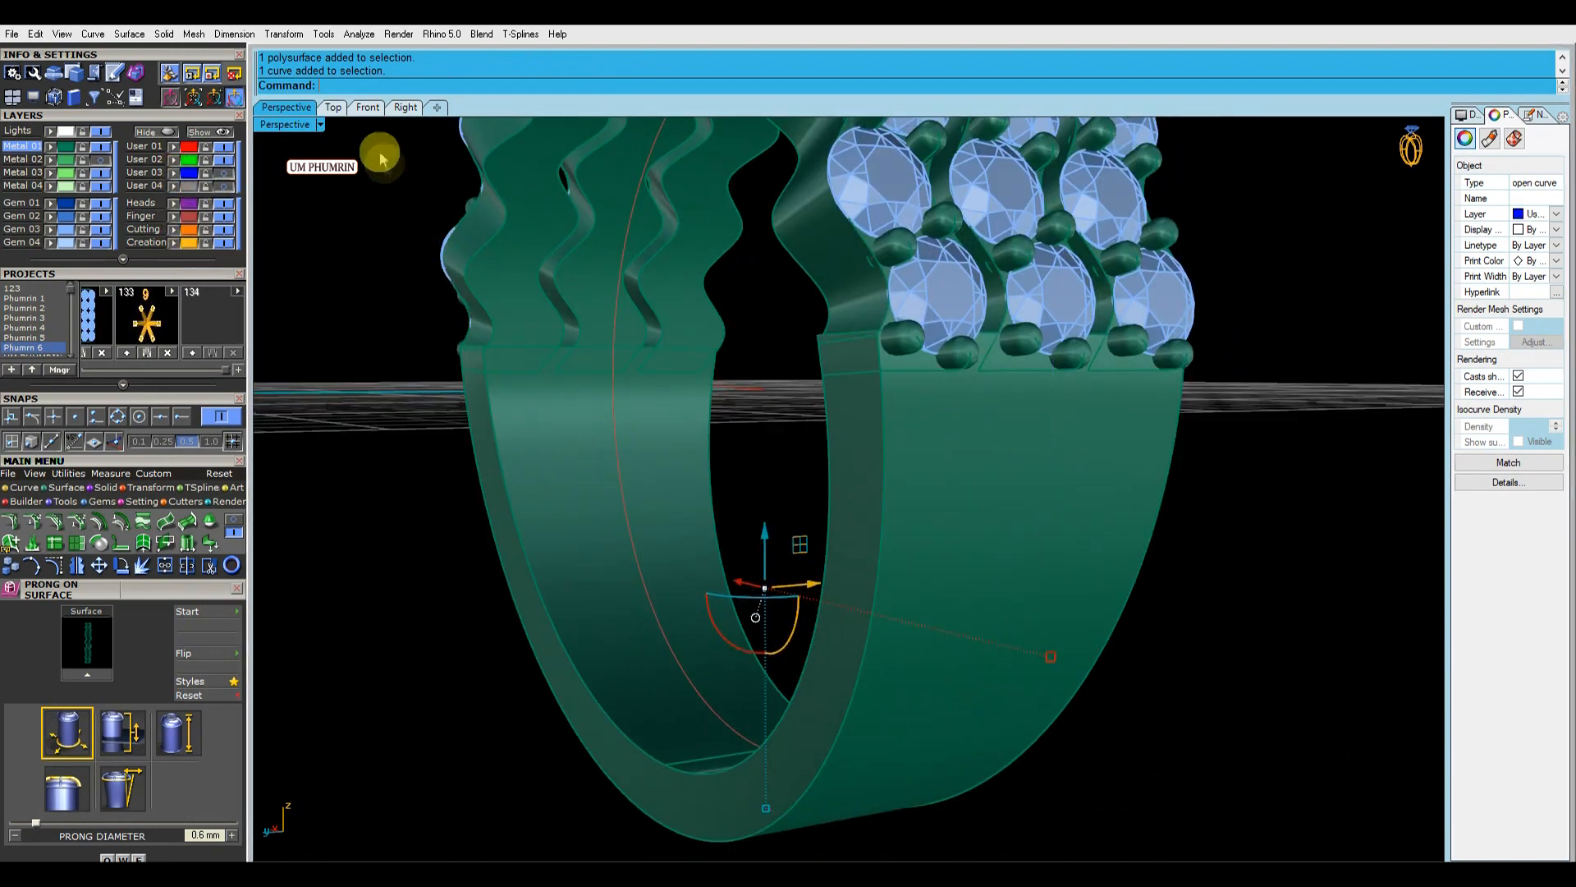
In the Front view, draw a line from the origin (0) across the shank's upper end and mirror it about the Y axis.
click(367, 107)
scroll(1005, 475, up, 4)
click(1003, 478)
right_drag(855, 423, 863, 465)
text(l0)
key(Return)
scroll(1108, 433, up, 4)
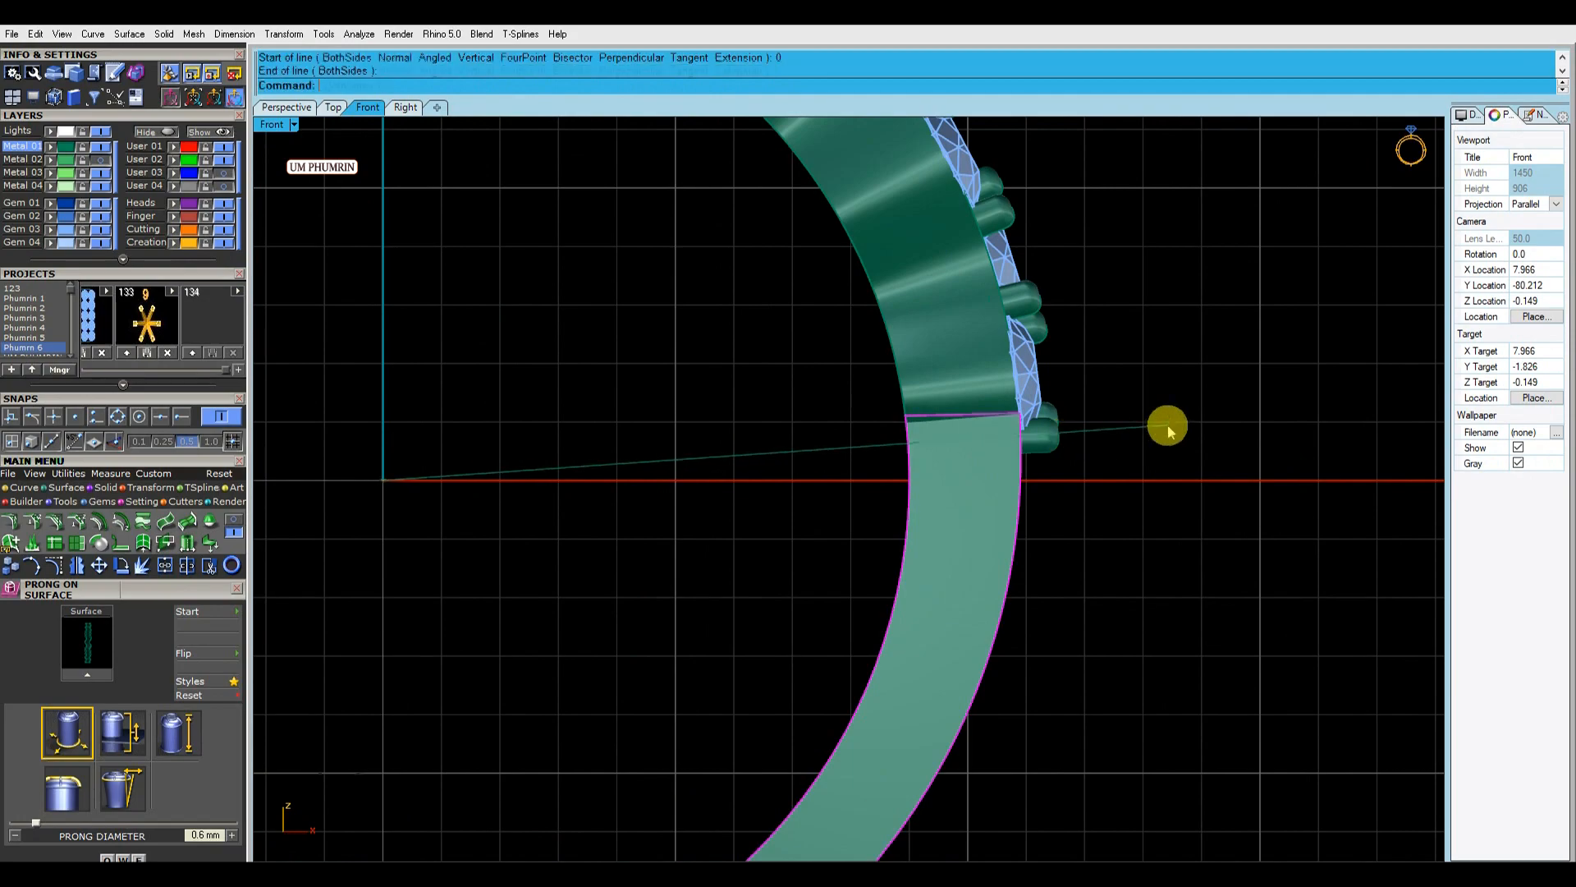
click(1167, 426)
click(930, 349)
drag(750, 502, 754, 498)
scroll(764, 497, down, 4)
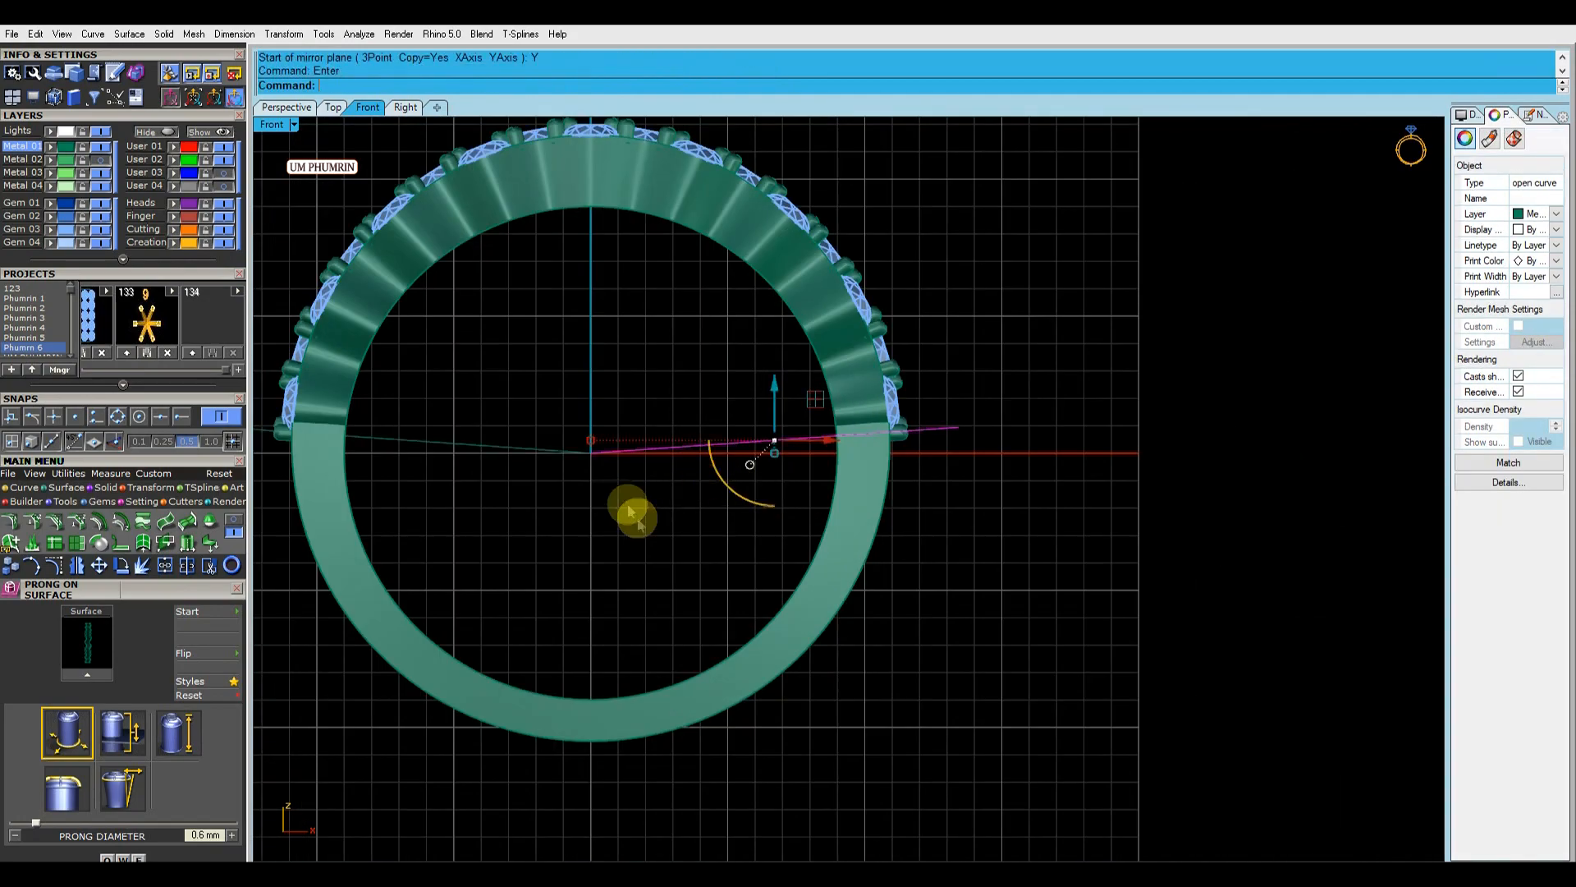
Extrude both lines into a cutting surface wider than the ring and delete the lines.
click(331, 108)
scroll(834, 405, down, 7)
right_drag(834, 405, 848, 465)
text(ex)
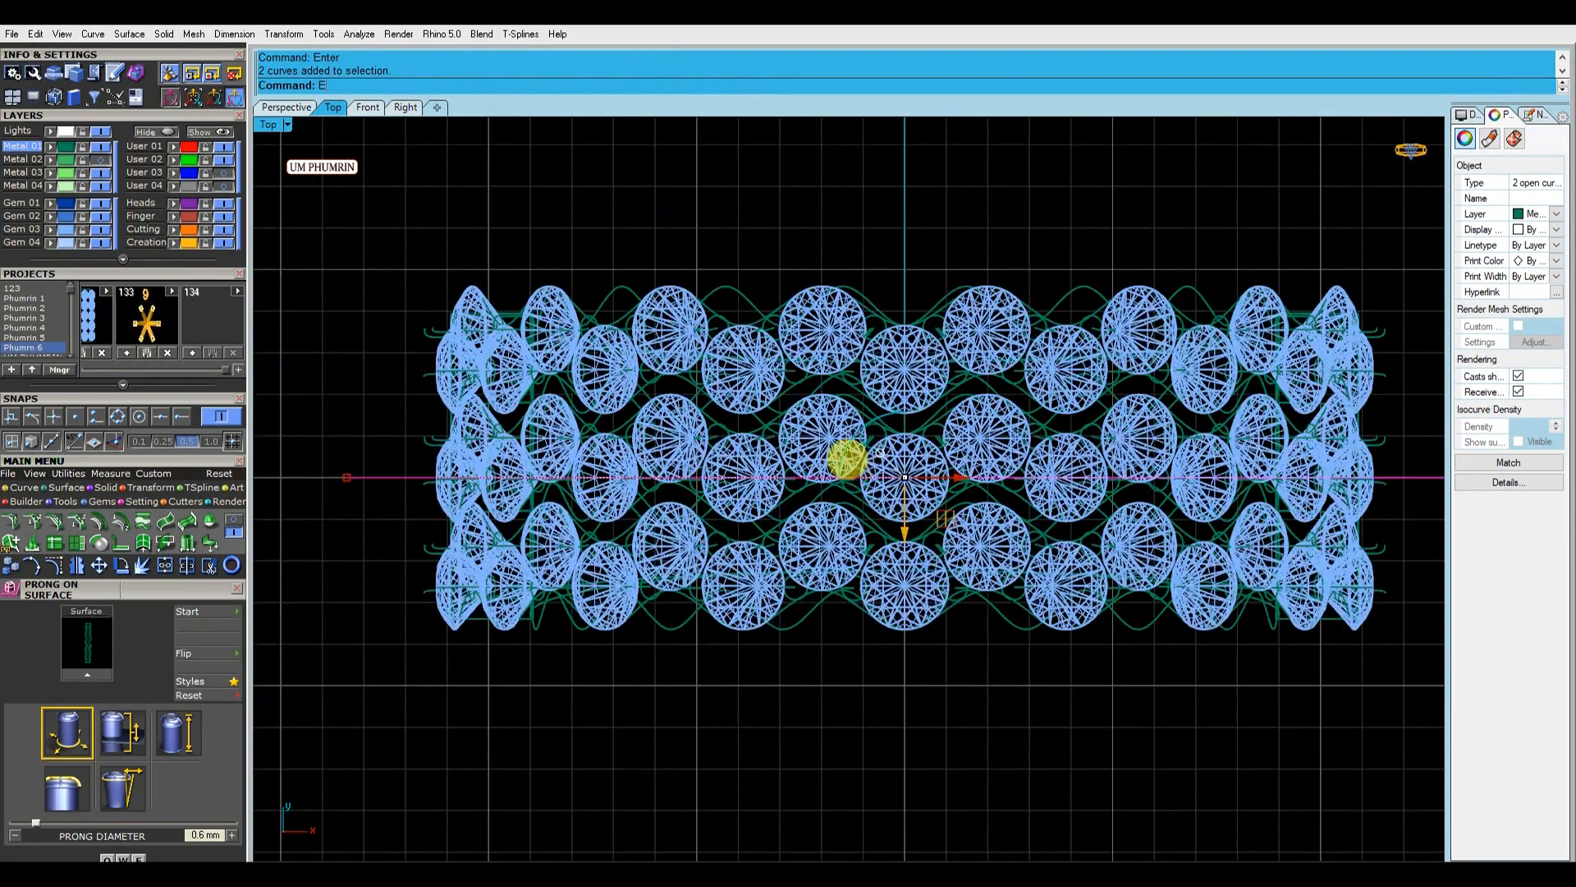
key(Return)
click(930, 788)
key(Delete)
Flip the direction of the extruded cutting surface.
click(288, 108)
right_drag(901, 484, 821, 417)
drag(739, 447, 673, 324)
right_drag(723, 362, 823, 431)
click(821, 437)
text(Flip)
key(Return)
click(775, 504)
Trim the shank's upper ends by subtracting the cutting surface with Boolean Difference, and save the file.
scroll(774, 504, down, 3)
click(946, 589)
right_drag(946, 590, 934, 551)
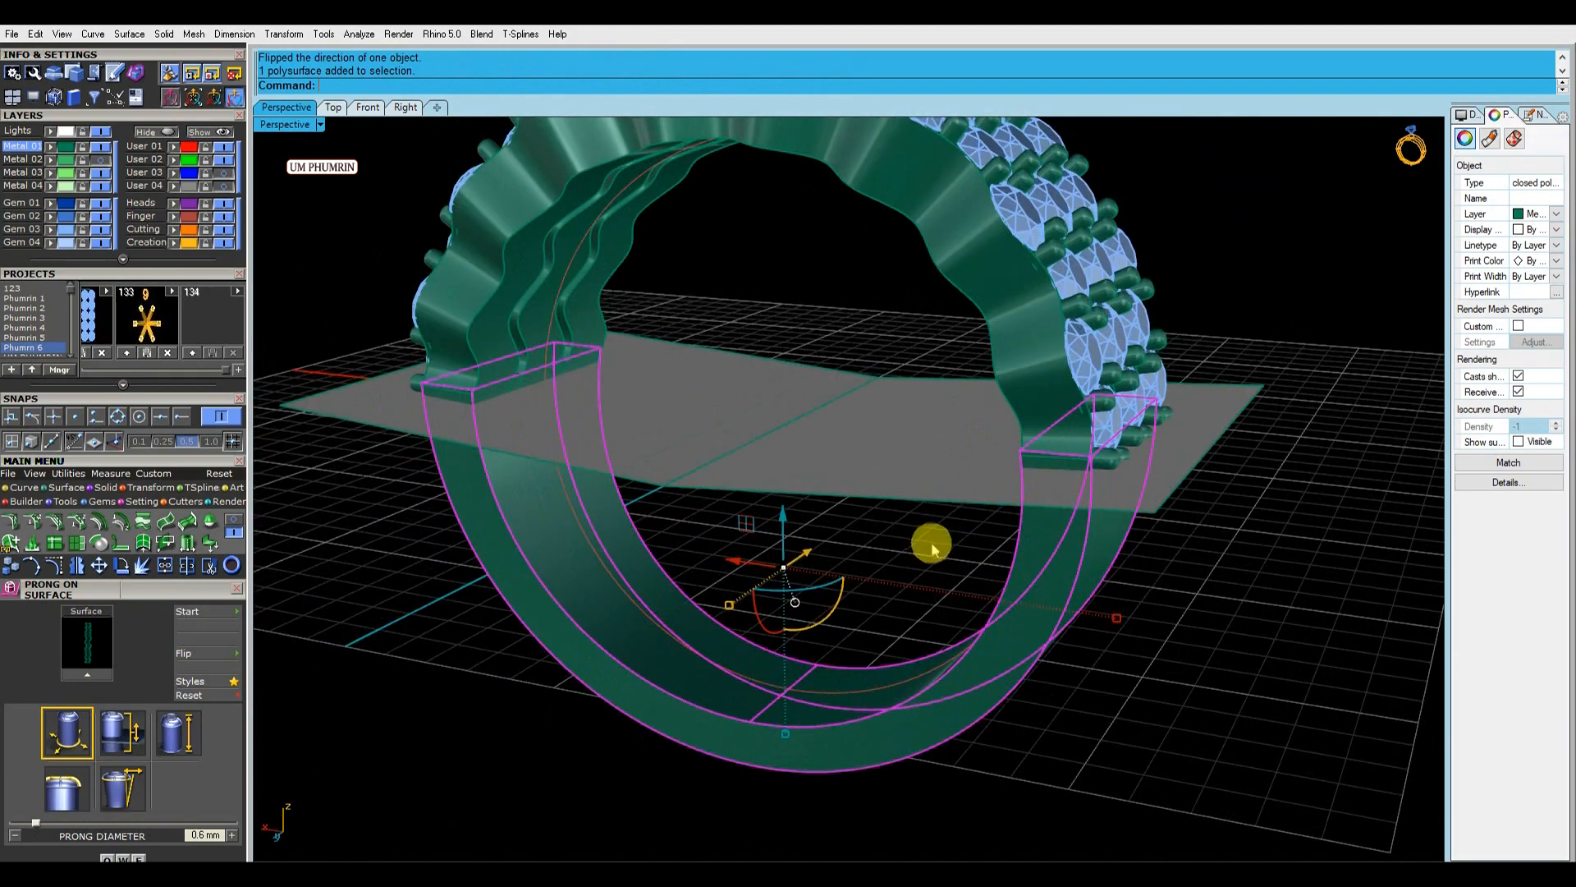
key(Return)
click(711, 417)
key(Return)
scroll(721, 412, down, 4)
right_drag(721, 412, 1155, 438)
scroll(1000, 486, up, 5)
scroll(940, 513, down, 5)
scroll(1059, 525, down, 2)
key(ctrl+s)
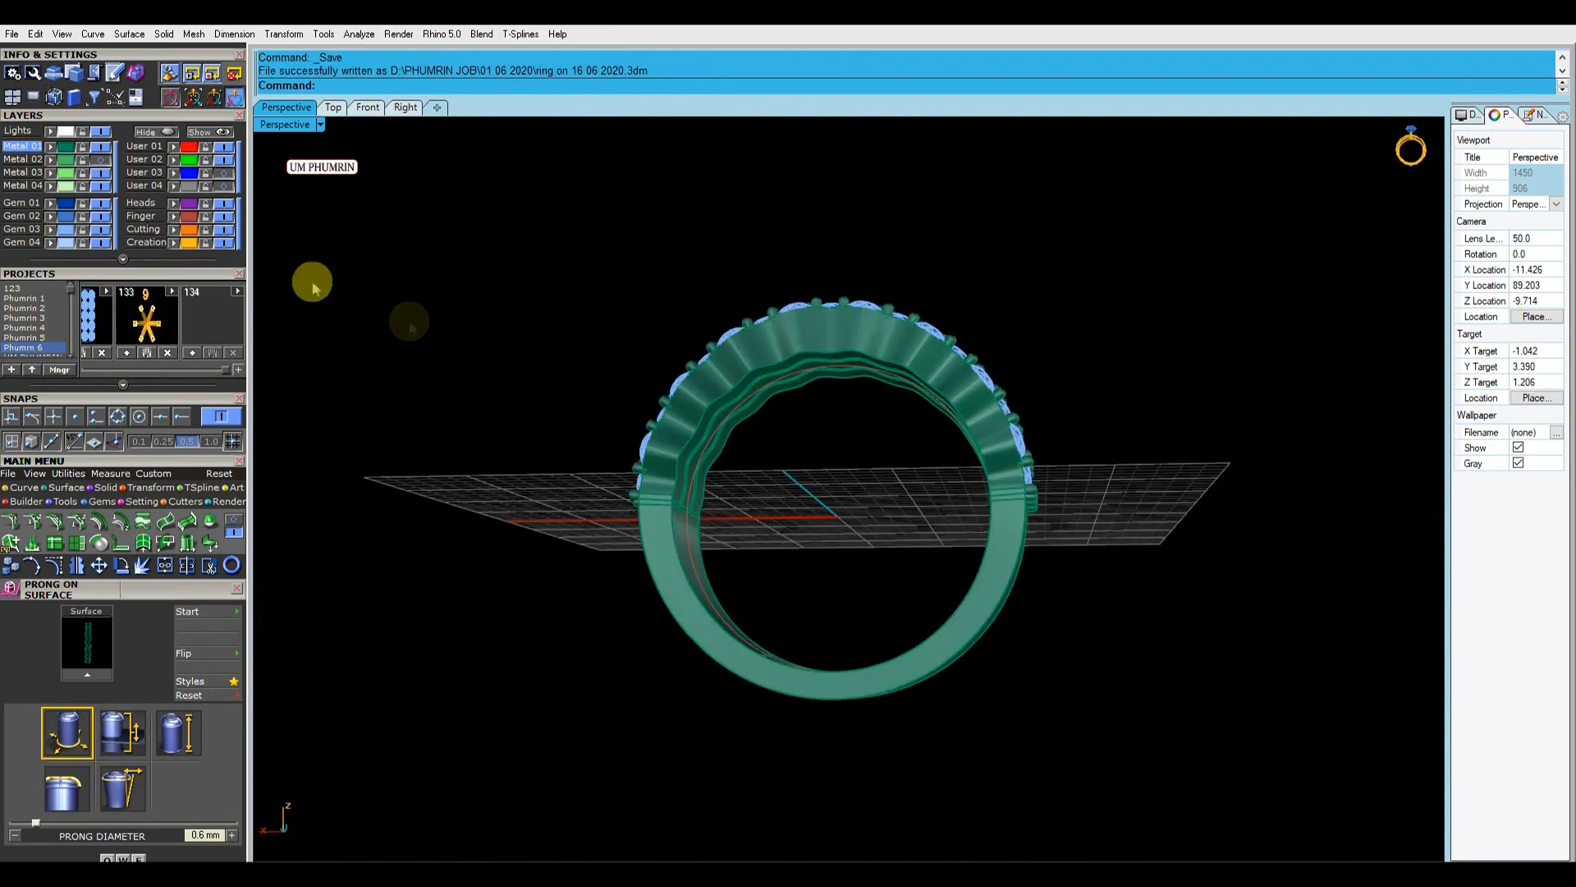
Hide the Finger layer and show the Metal 02 cluster head with its curved rail above the ring.
click(221, 216)
click(103, 162)
right_drag(751, 275, 739, 329)
scroll(739, 329, down, 3)
click(371, 107)
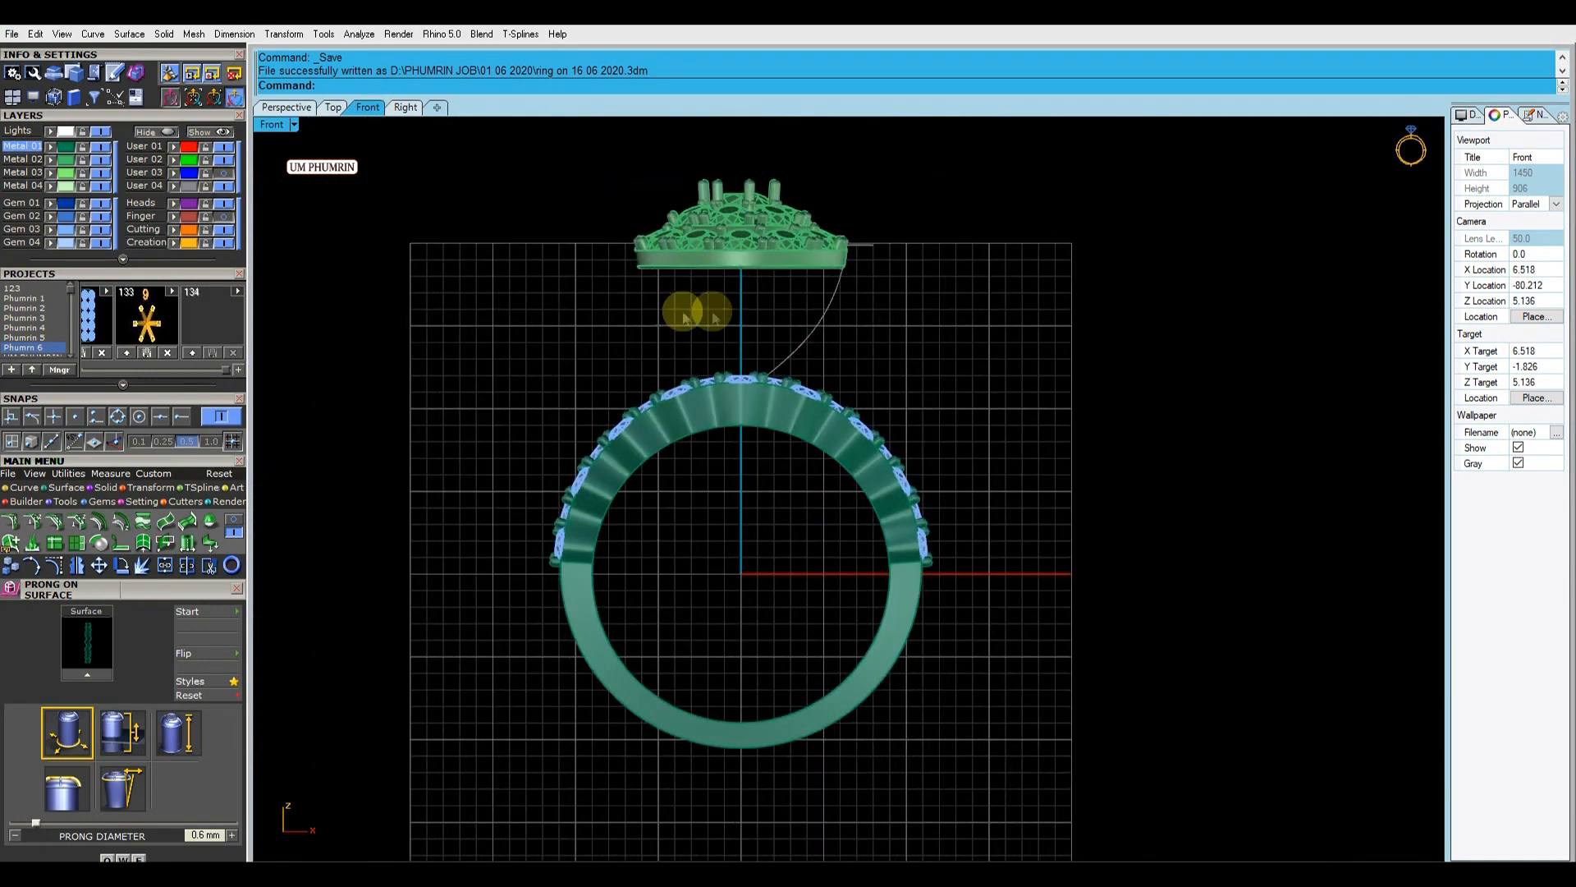
click(809, 318)
scroll(756, 380, up, 3)
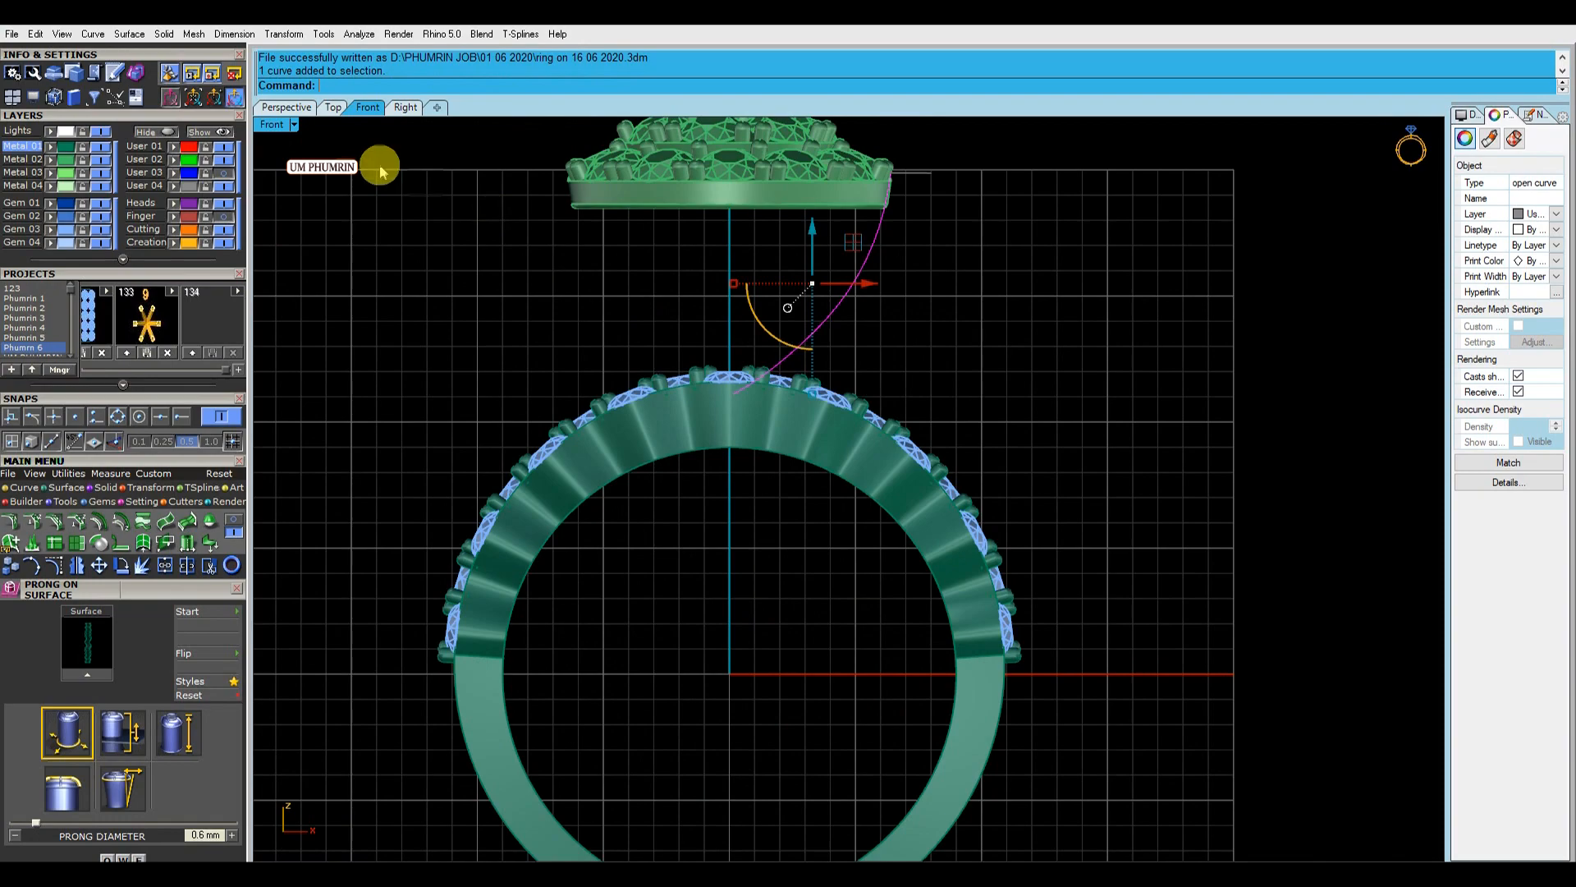
click(287, 107)
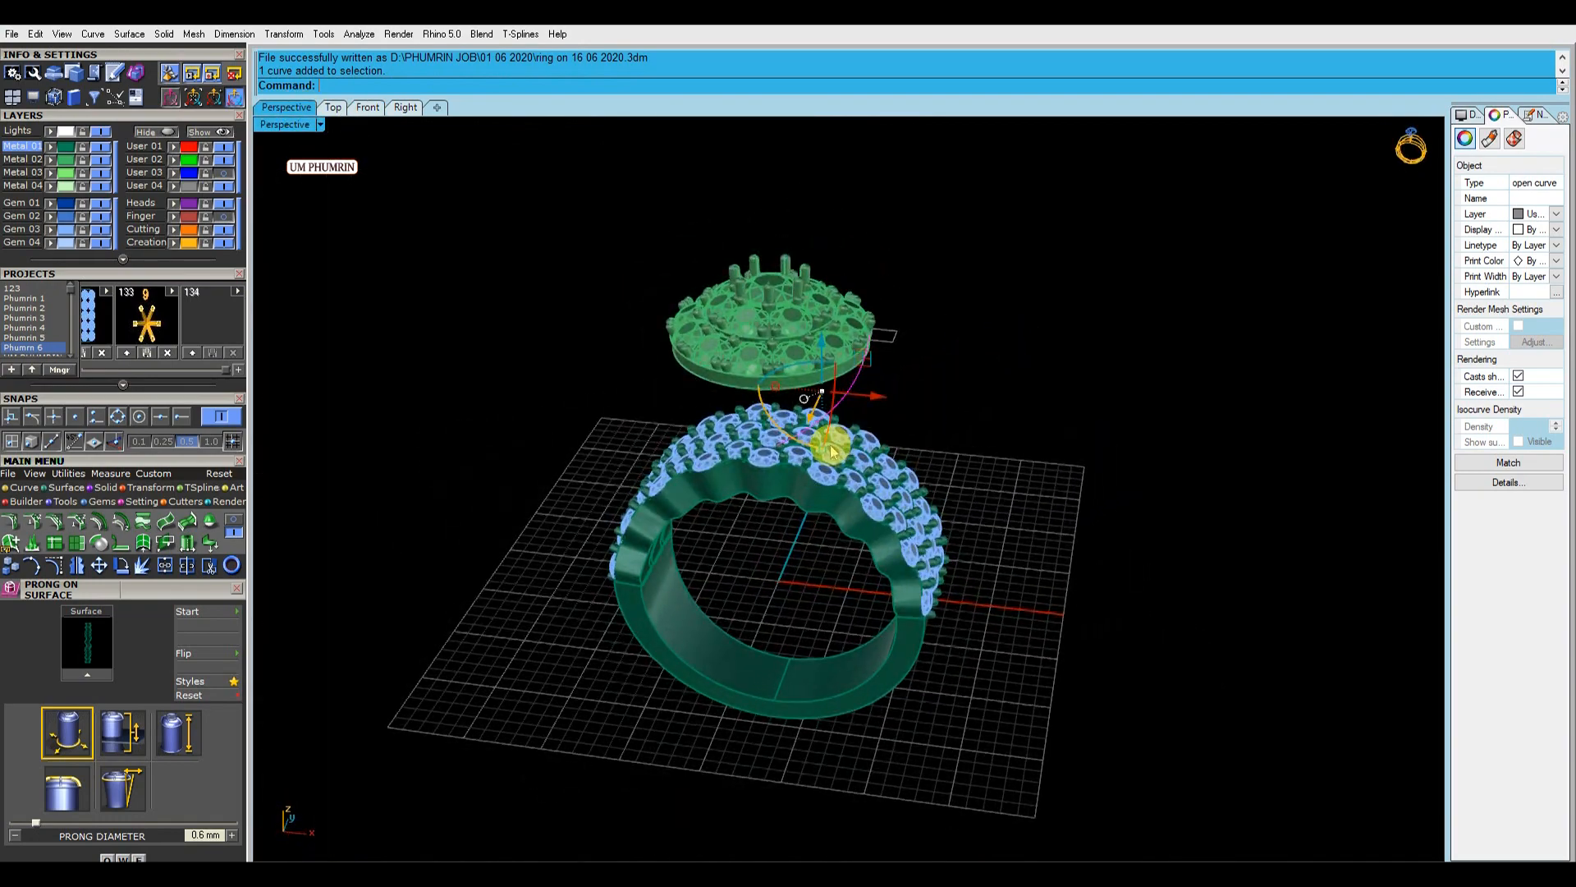
right_drag(865, 451, 925, 413)
Group all parts of the lower ring and move the group to a locked Metal 04 layer, leaving the rail curves out.
click(223, 187)
drag(518, 342, 1199, 851)
right_drag(1014, 554, 925, 598)
text(g)
key(Return)
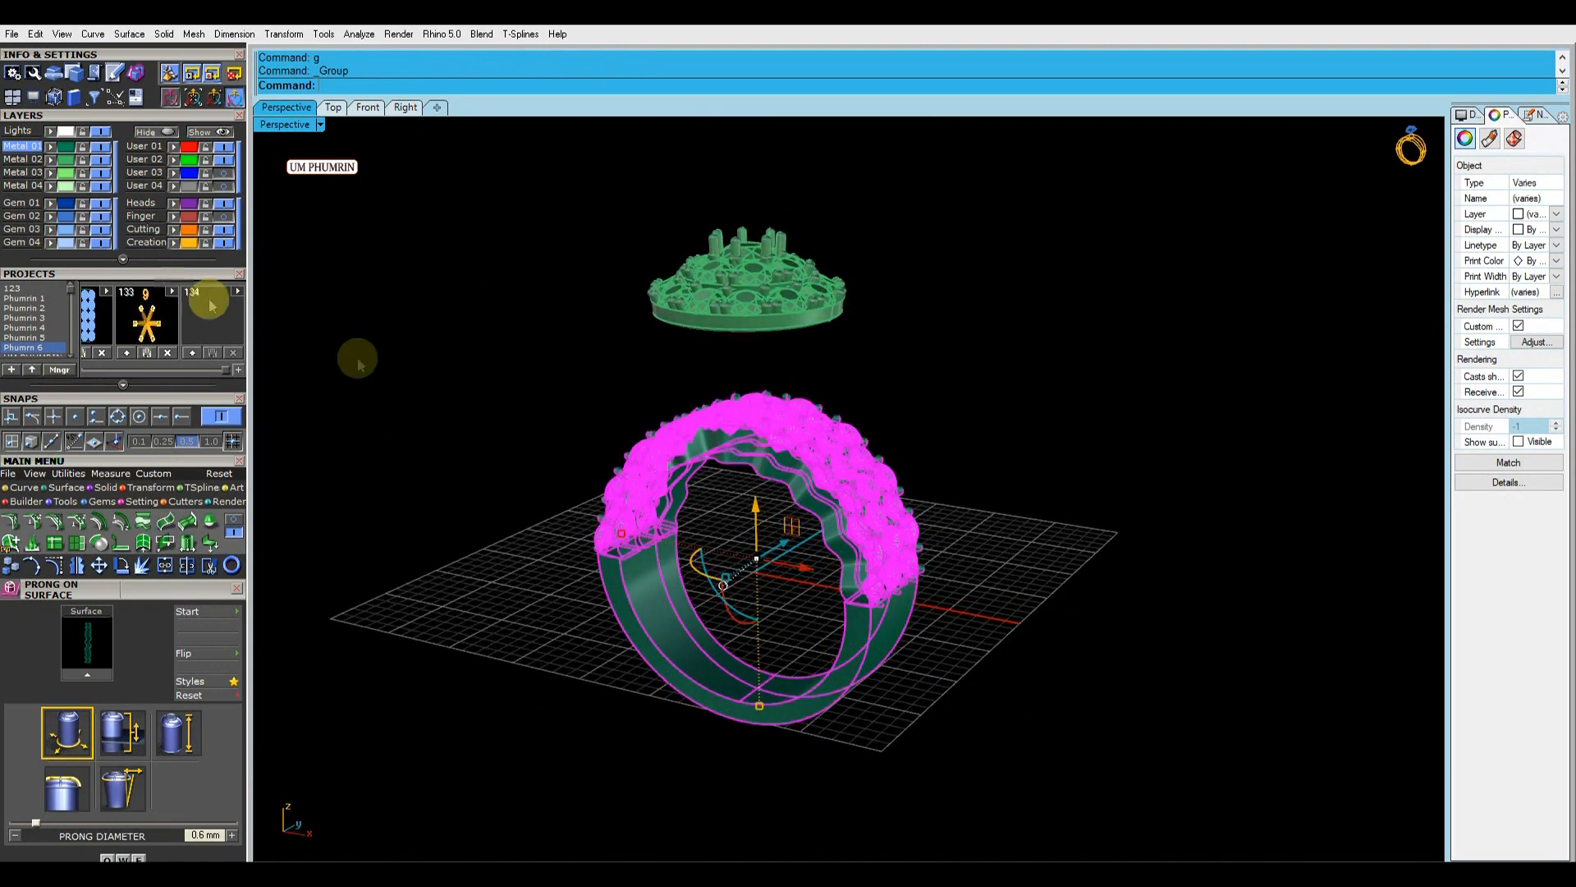
click(50, 187)
click(82, 187)
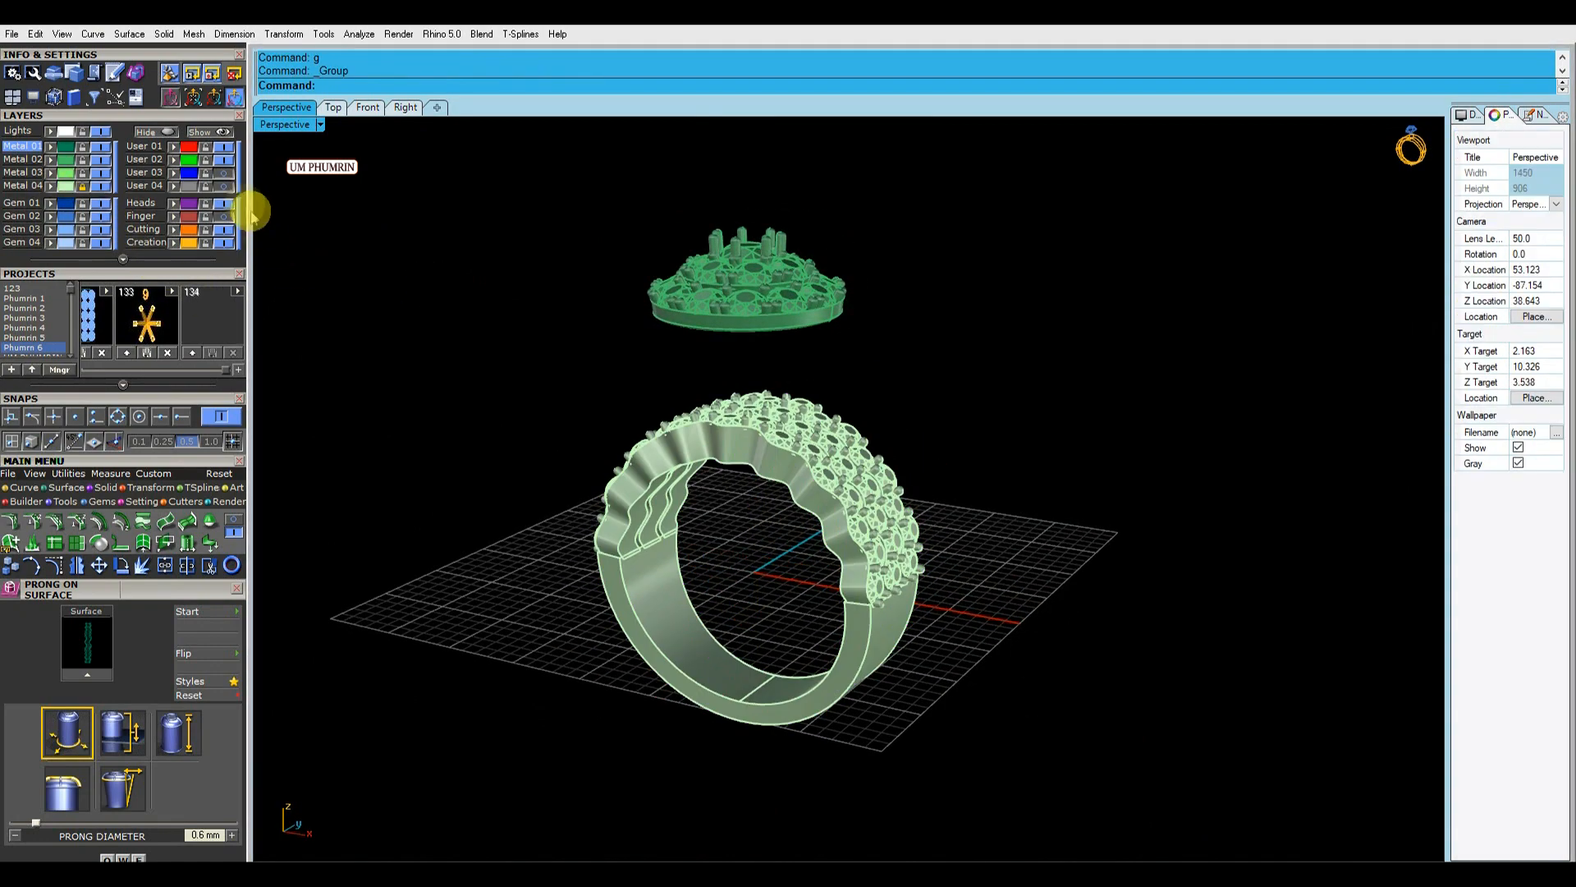
right_drag(537, 343, 819, 423)
click(818, 423)
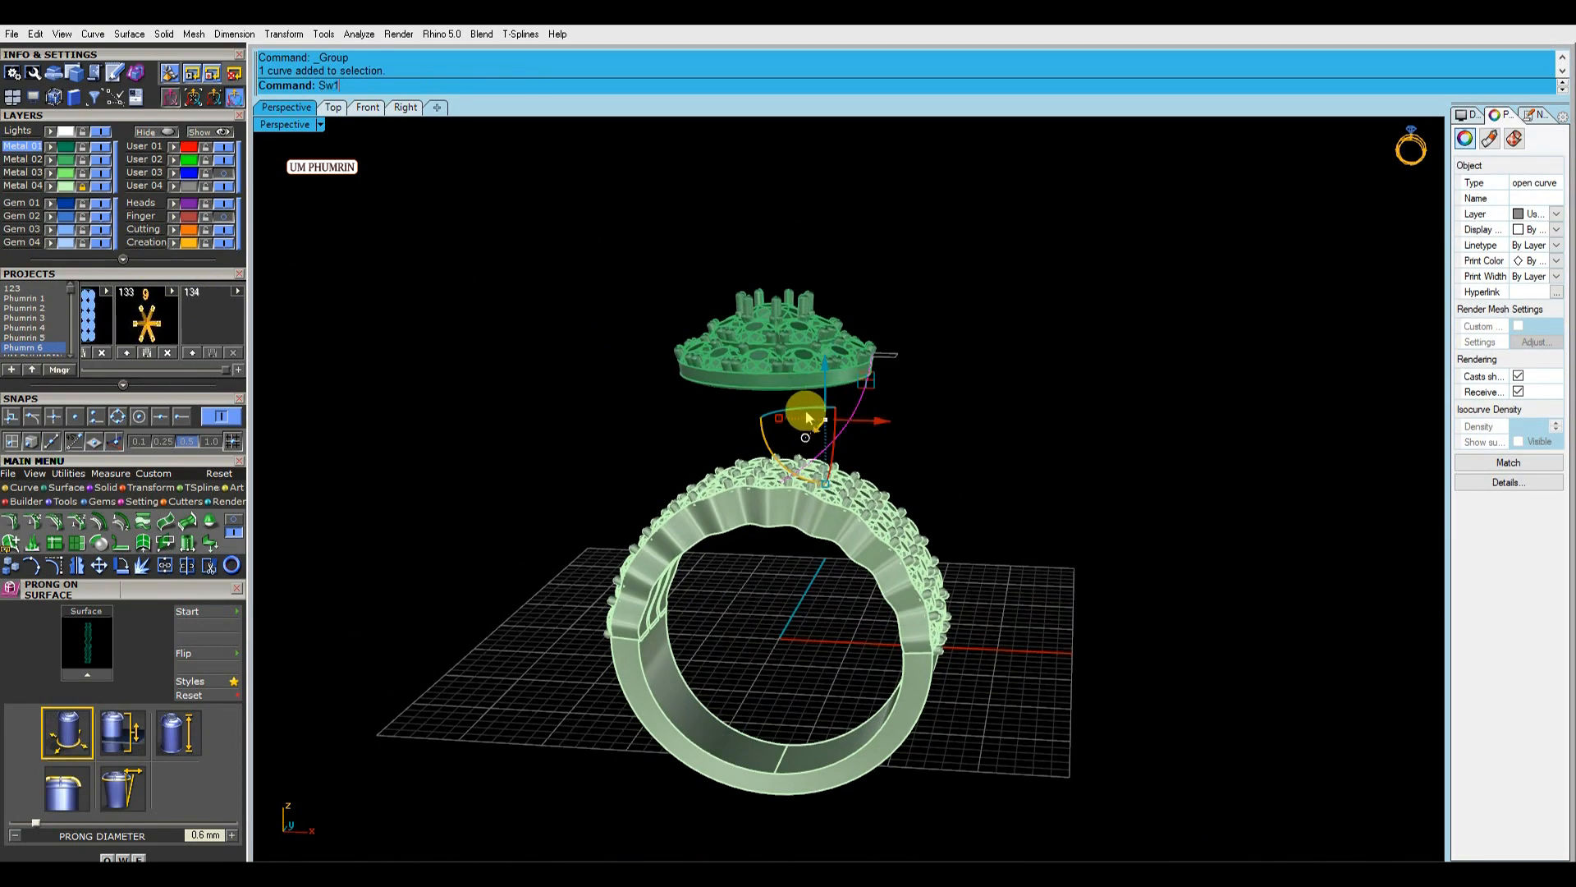
text(Sw1)
key(Return)
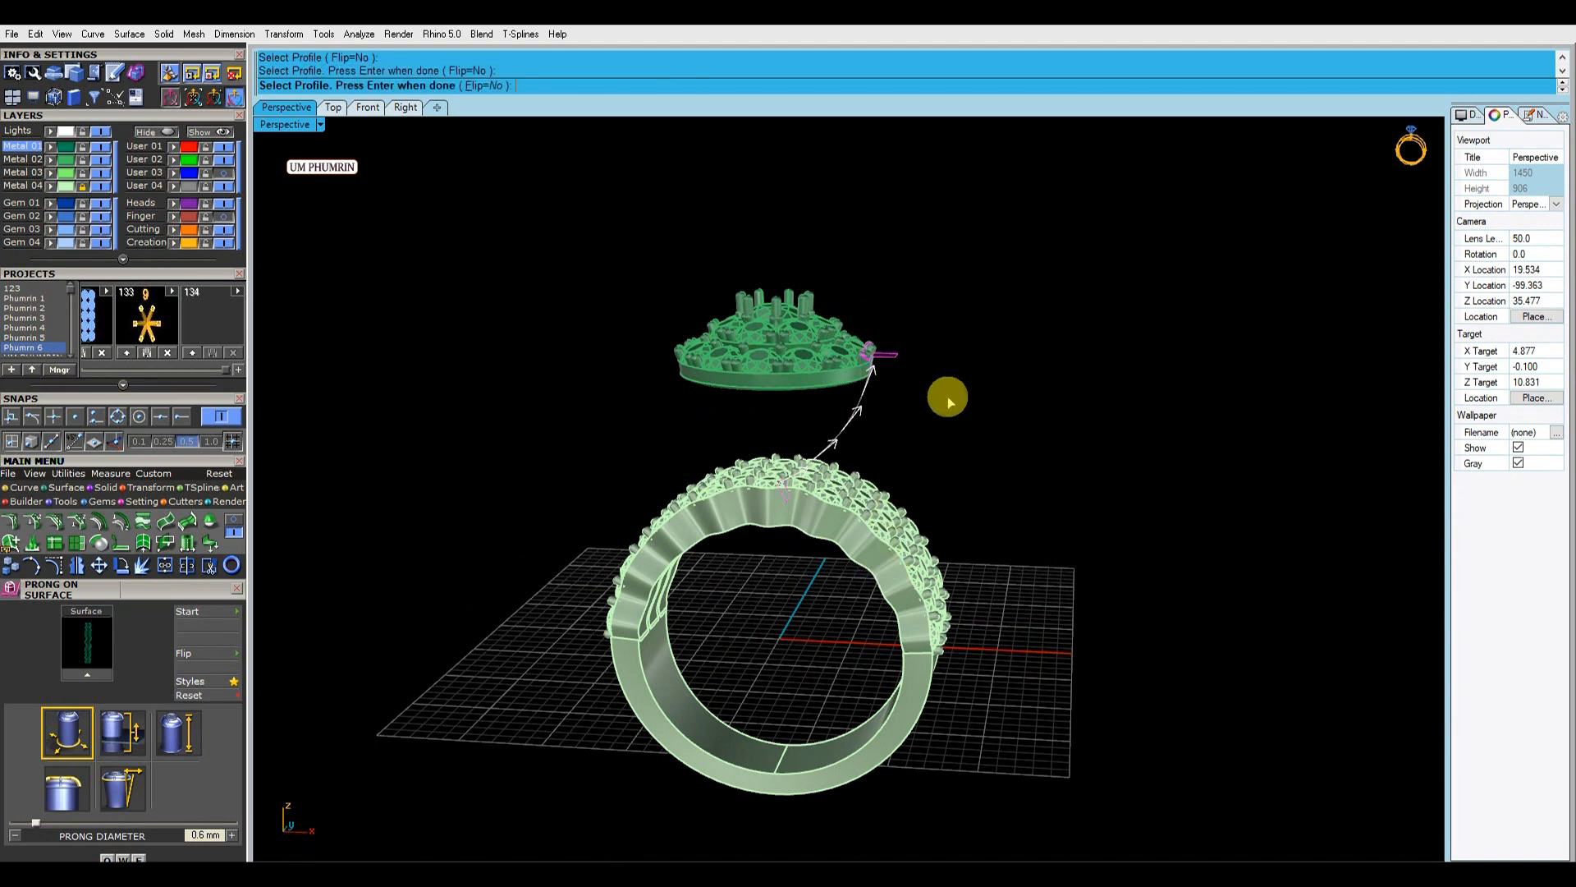
scroll(853, 372, up, 4)
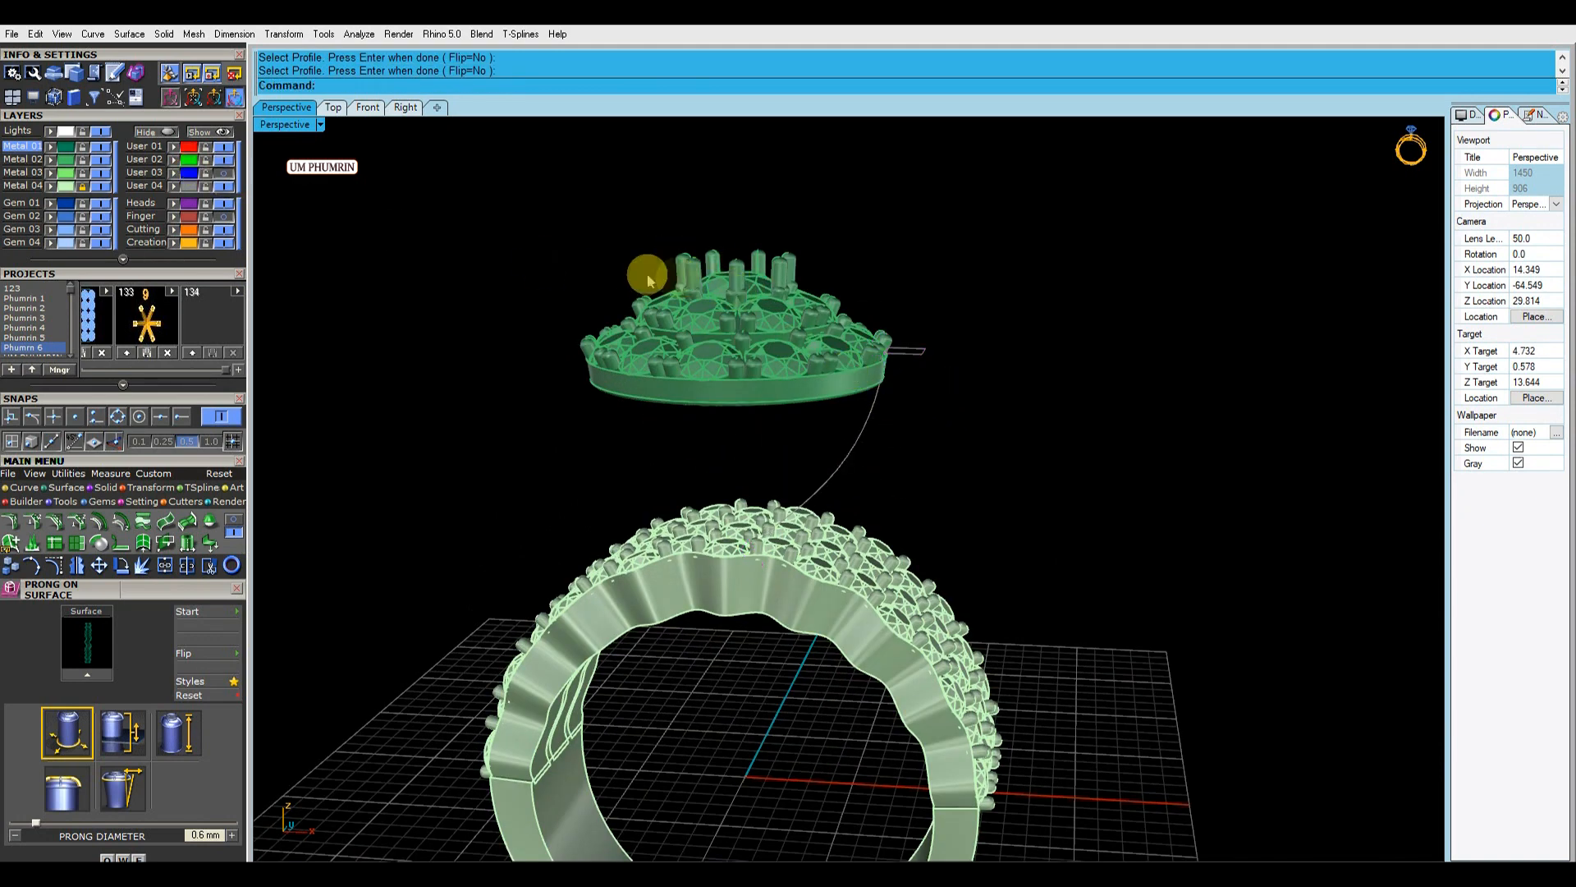
Sweep the rectangular profile along the curved rail with Sweep1 to form the arm between the cluster head and the ring.
click(805, 435)
text(Sweep1)
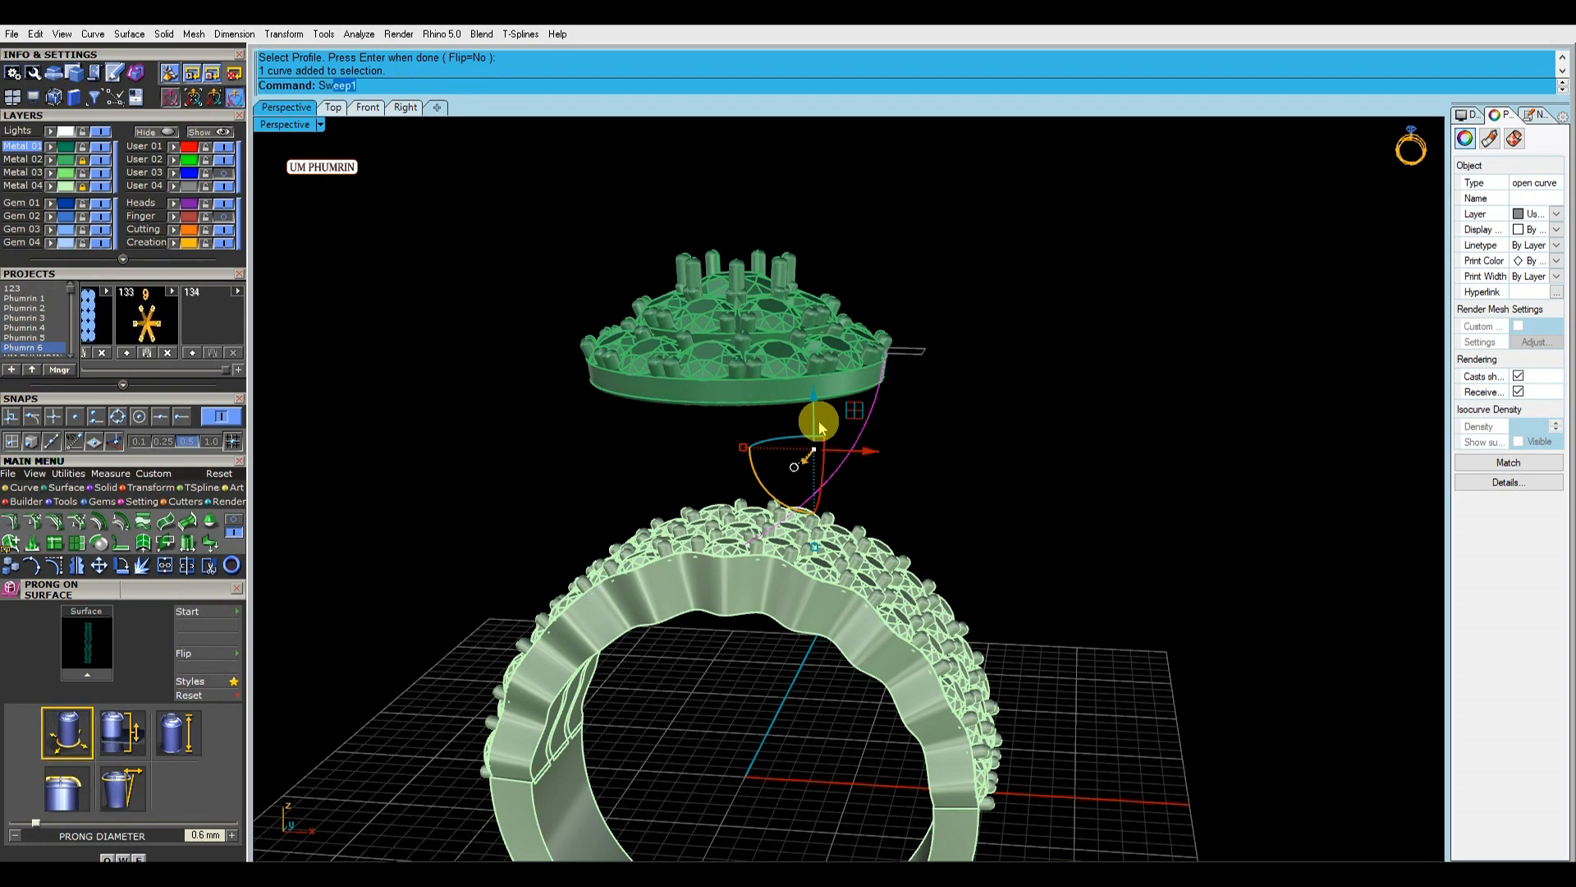
drag(653, 463, 960, 644)
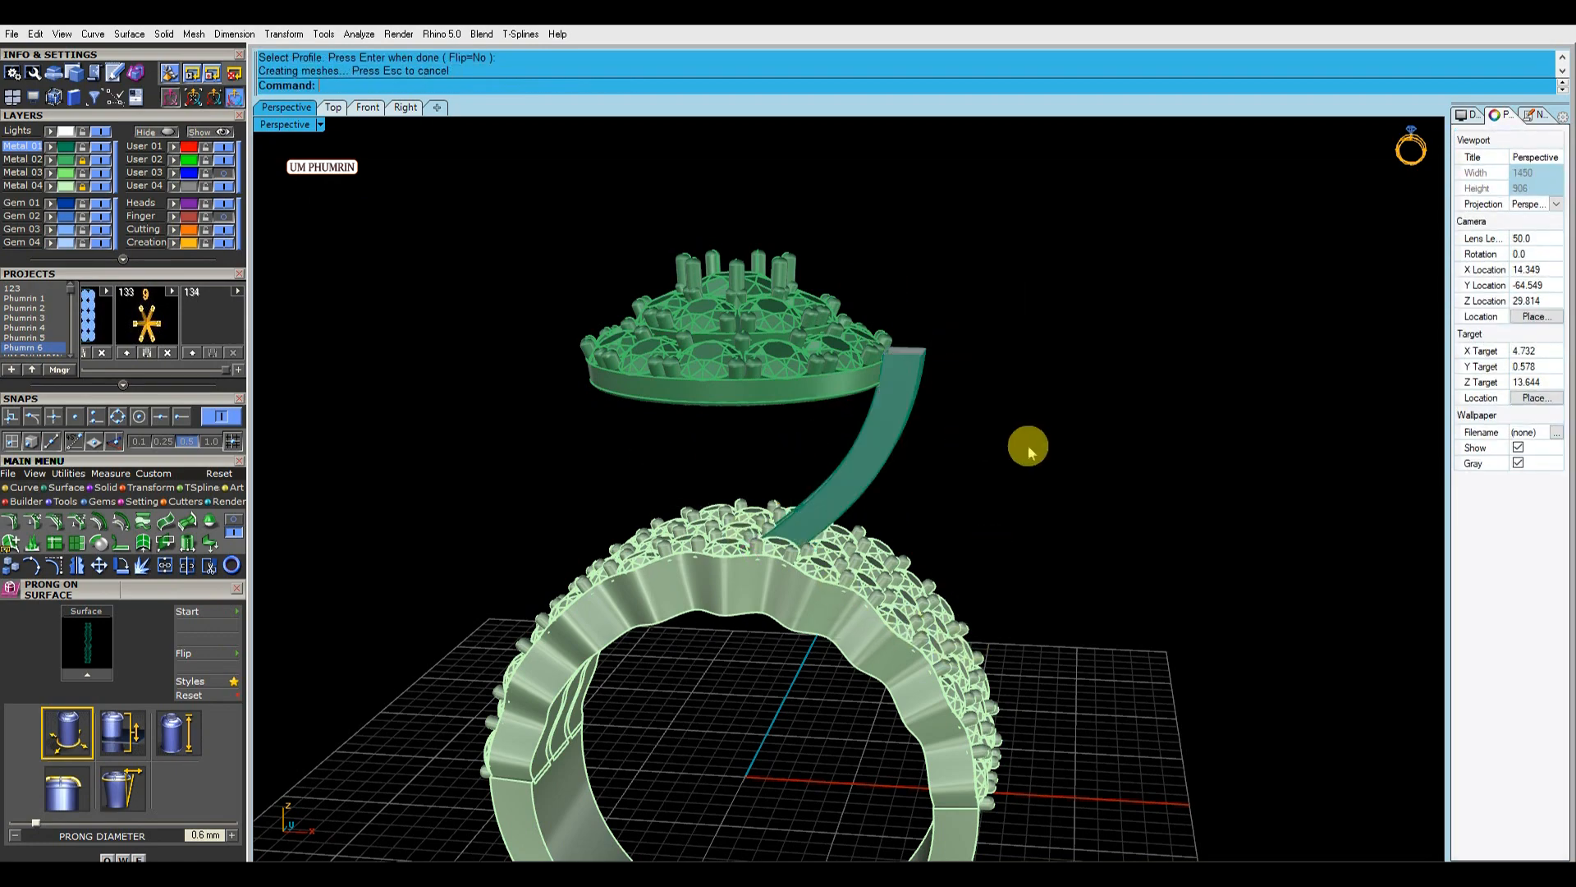
Polar-array the swept arm around the origin as 6 items over 360 degrees, and select the outer copy in the Front view.
right_drag(841, 431, 1034, 359)
text(A)
key(Return)
text(0)
key(Return)
key(Return)
click(368, 106)
scroll(845, 356, down, 2)
scroll(879, 373, up, 2)
click(866, 370)
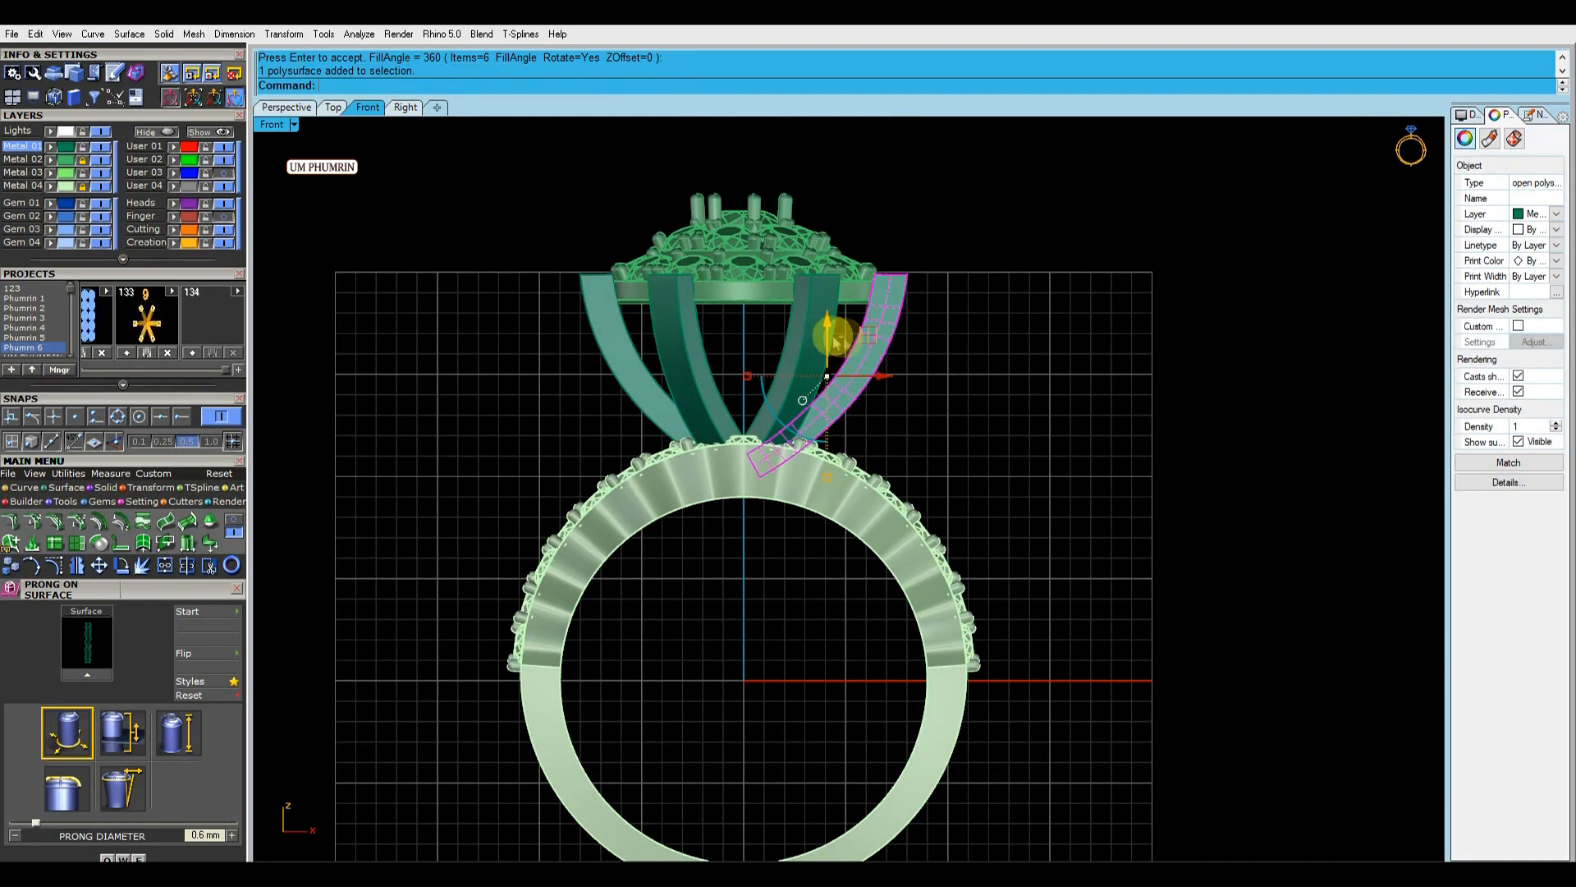
drag(834, 334, 531, 331)
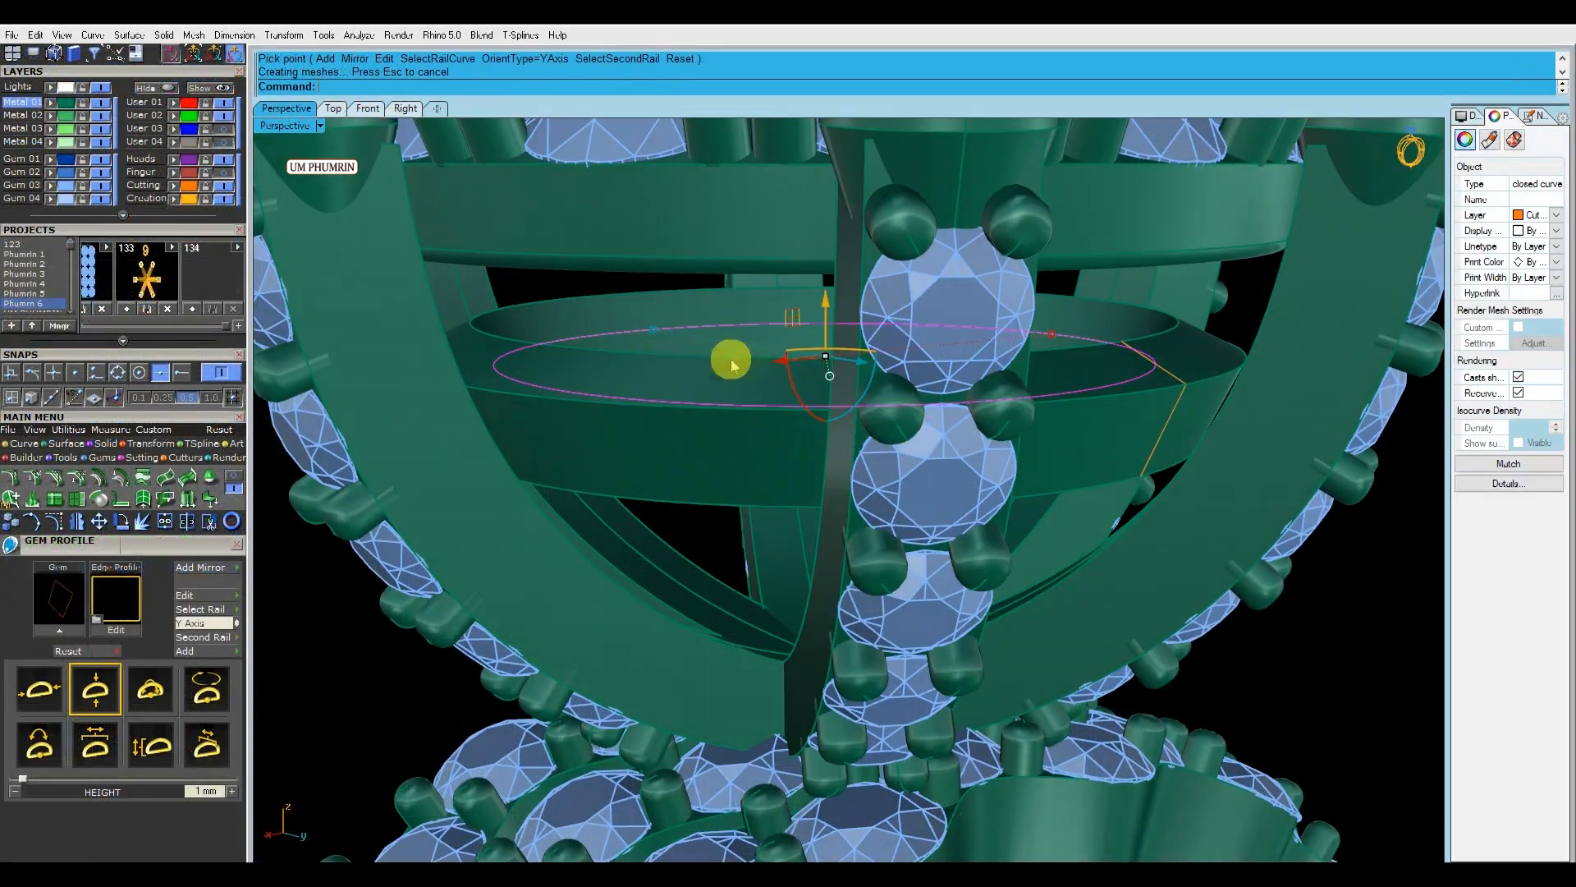
Scale the circular rail curve of the lower gallery band slightly to adjust the band's fit between the arms.
click(647, 334)
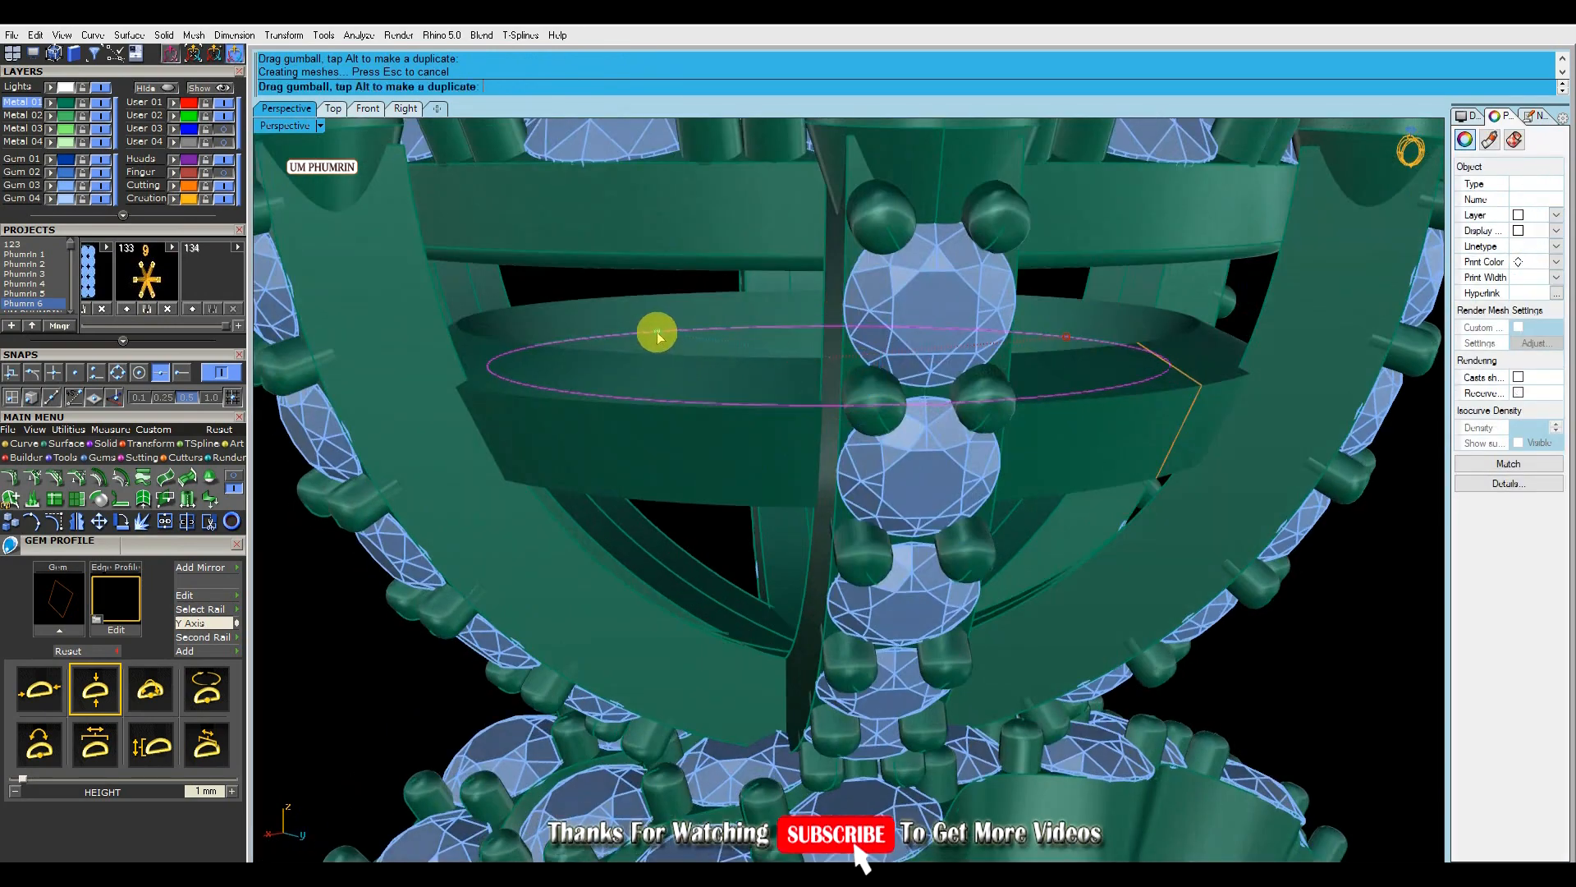
drag(657, 336, 665, 345)
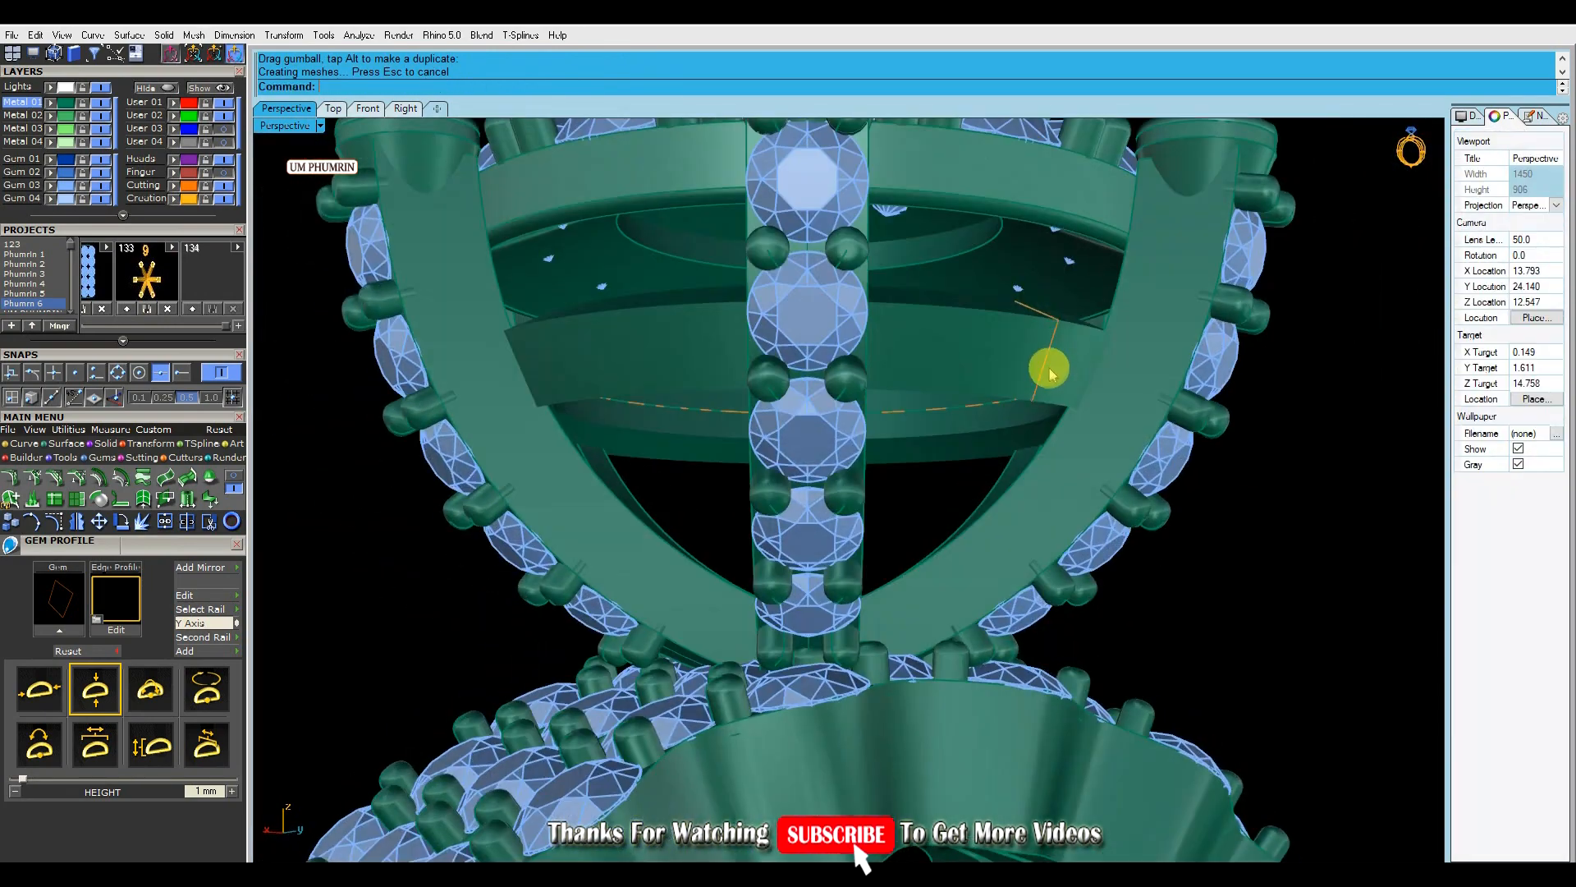
click(1050, 370)
right_click(1050, 371)
key(Escape)
Extract a closed U-direction isocurve around the outer face of the lower gallery band.
scroll(1112, 465, down, 3)
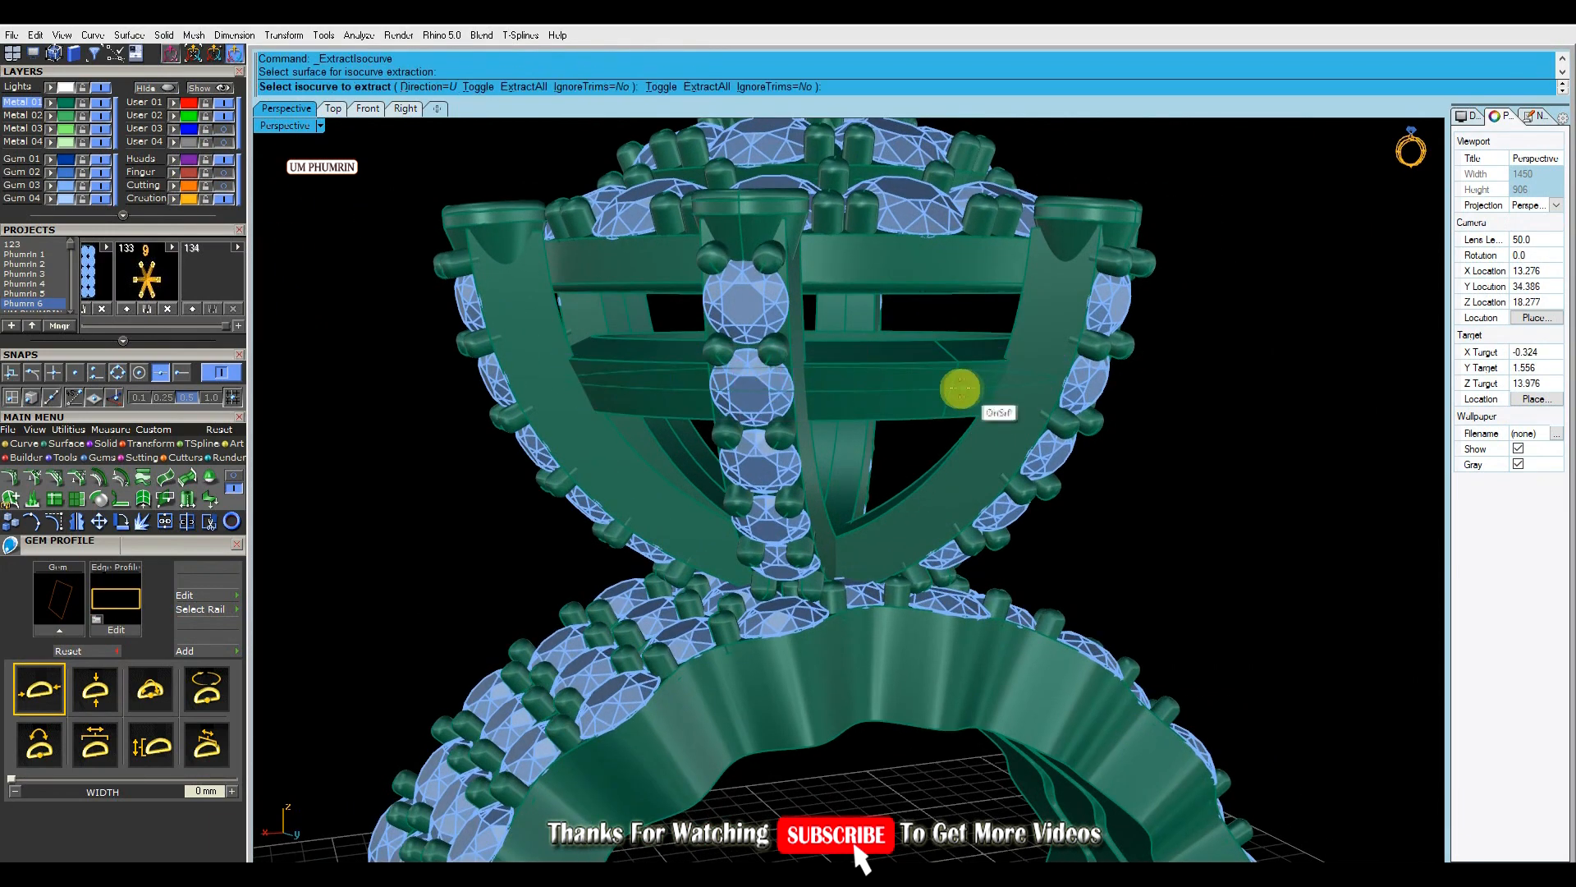
scroll(961, 389, up, 2)
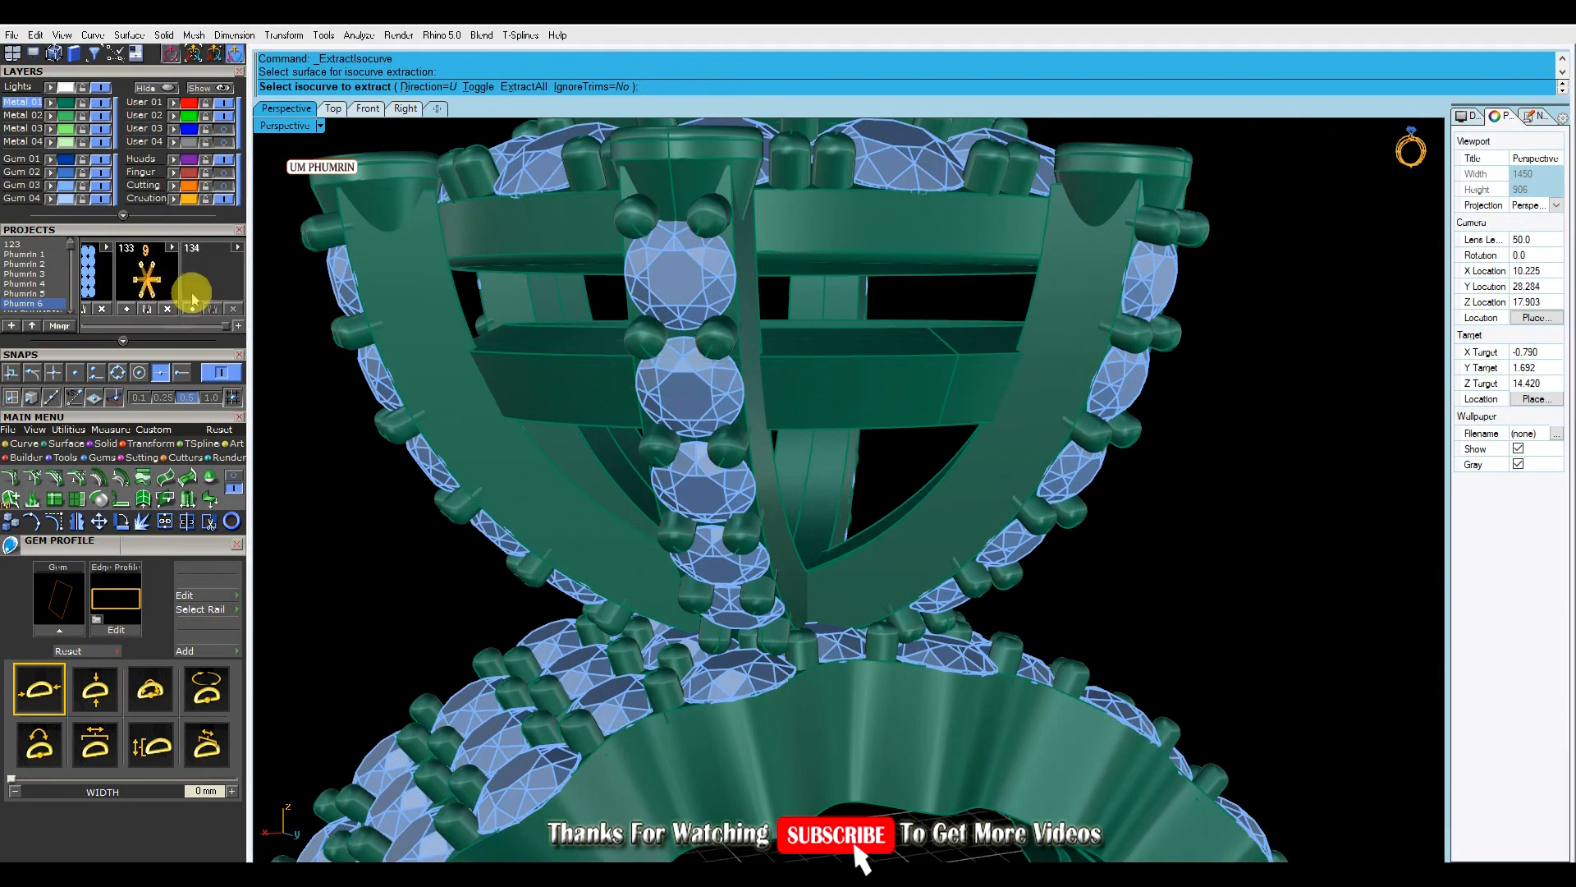
right_click(950, 394)
key(Delete)
right_click(943, 394)
click(927, 388)
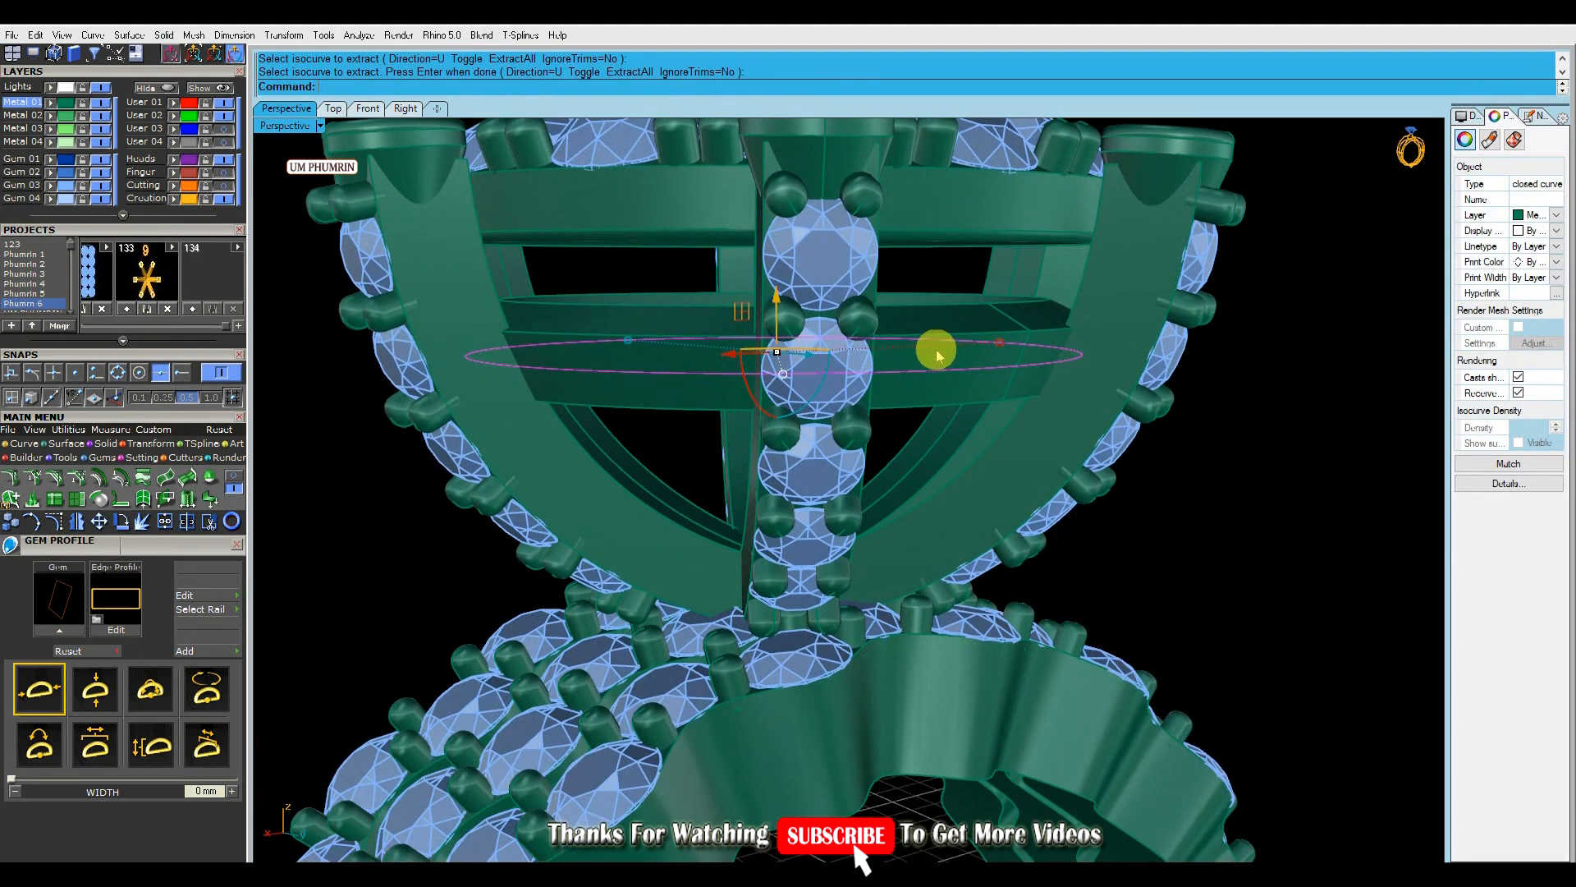
Run Gem on Curve on the extracted isocurve, orienting the gems to the band surface, with 1.3 mm stones and fixed spacing.
text(gc)
key(Return)
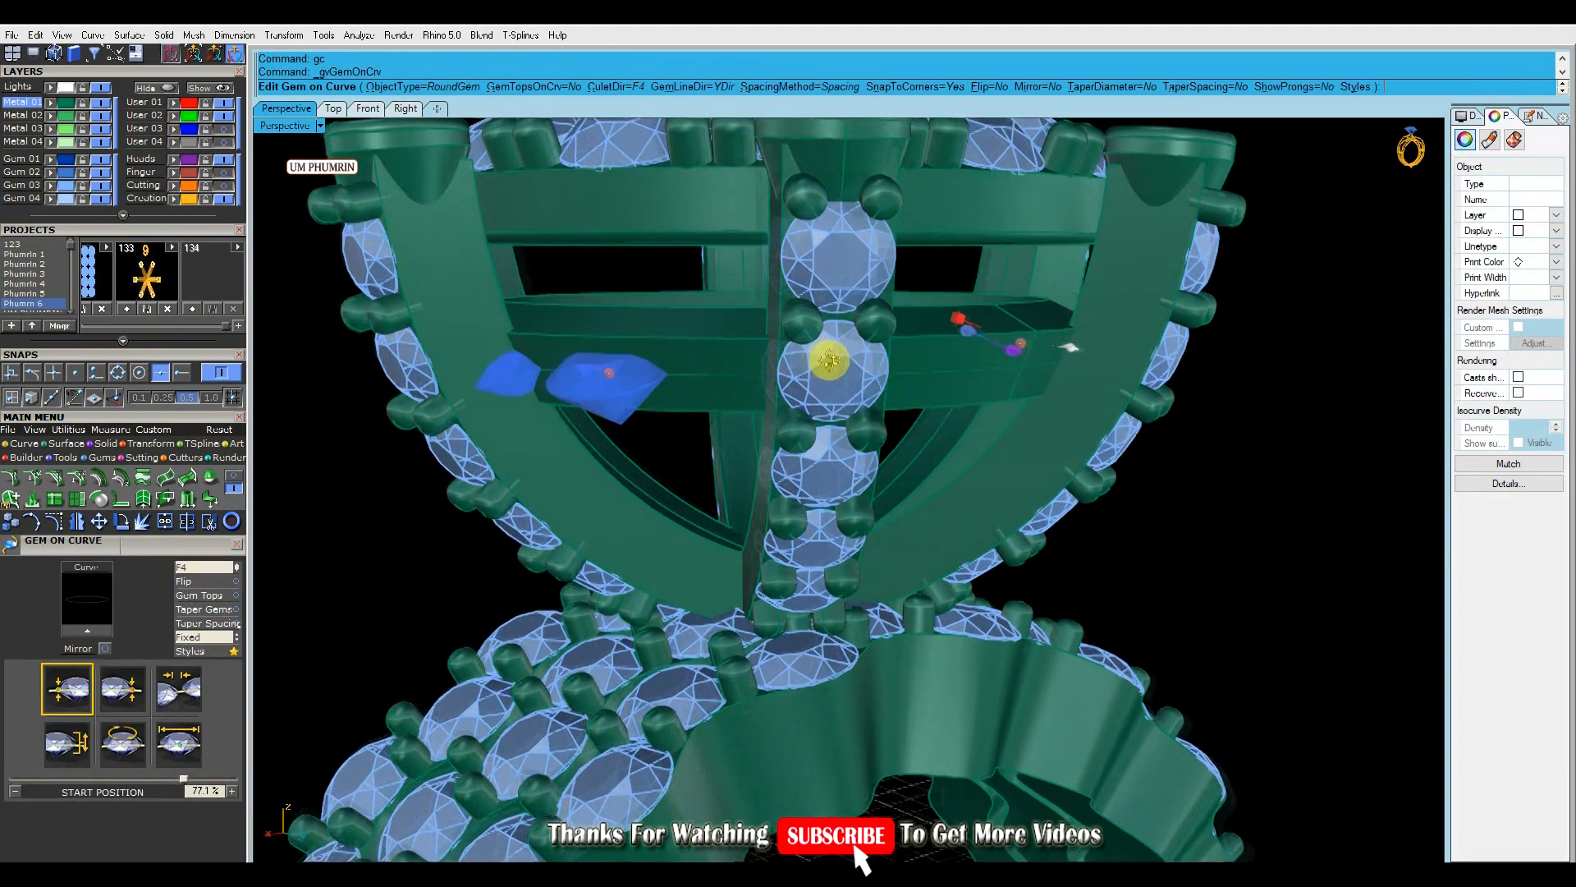
click(781, 373)
click(177, 690)
click(175, 733)
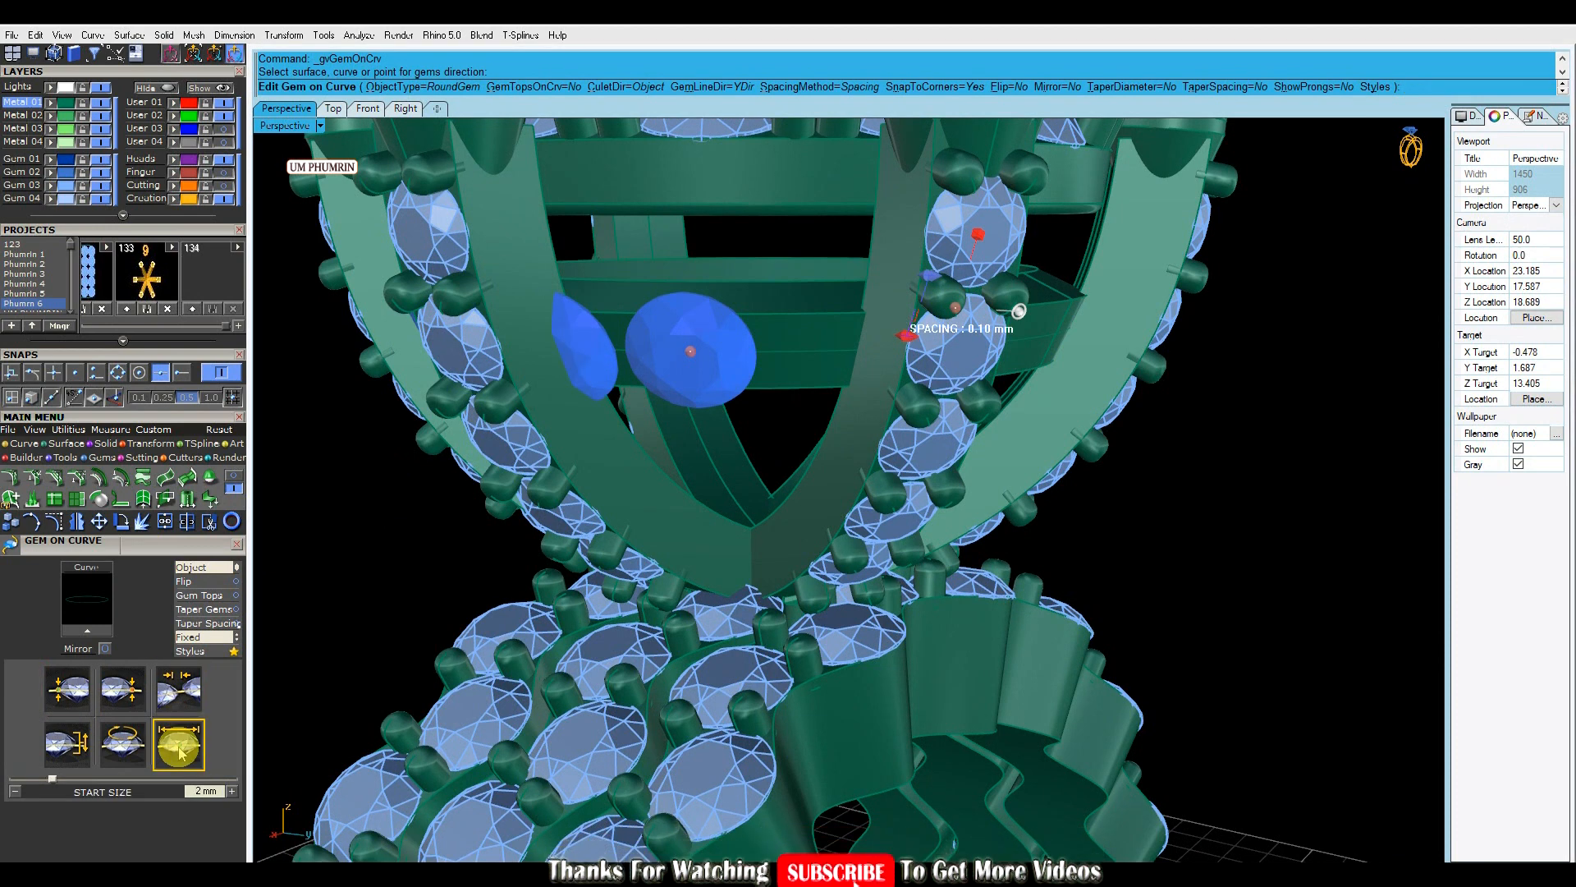
click(202, 635)
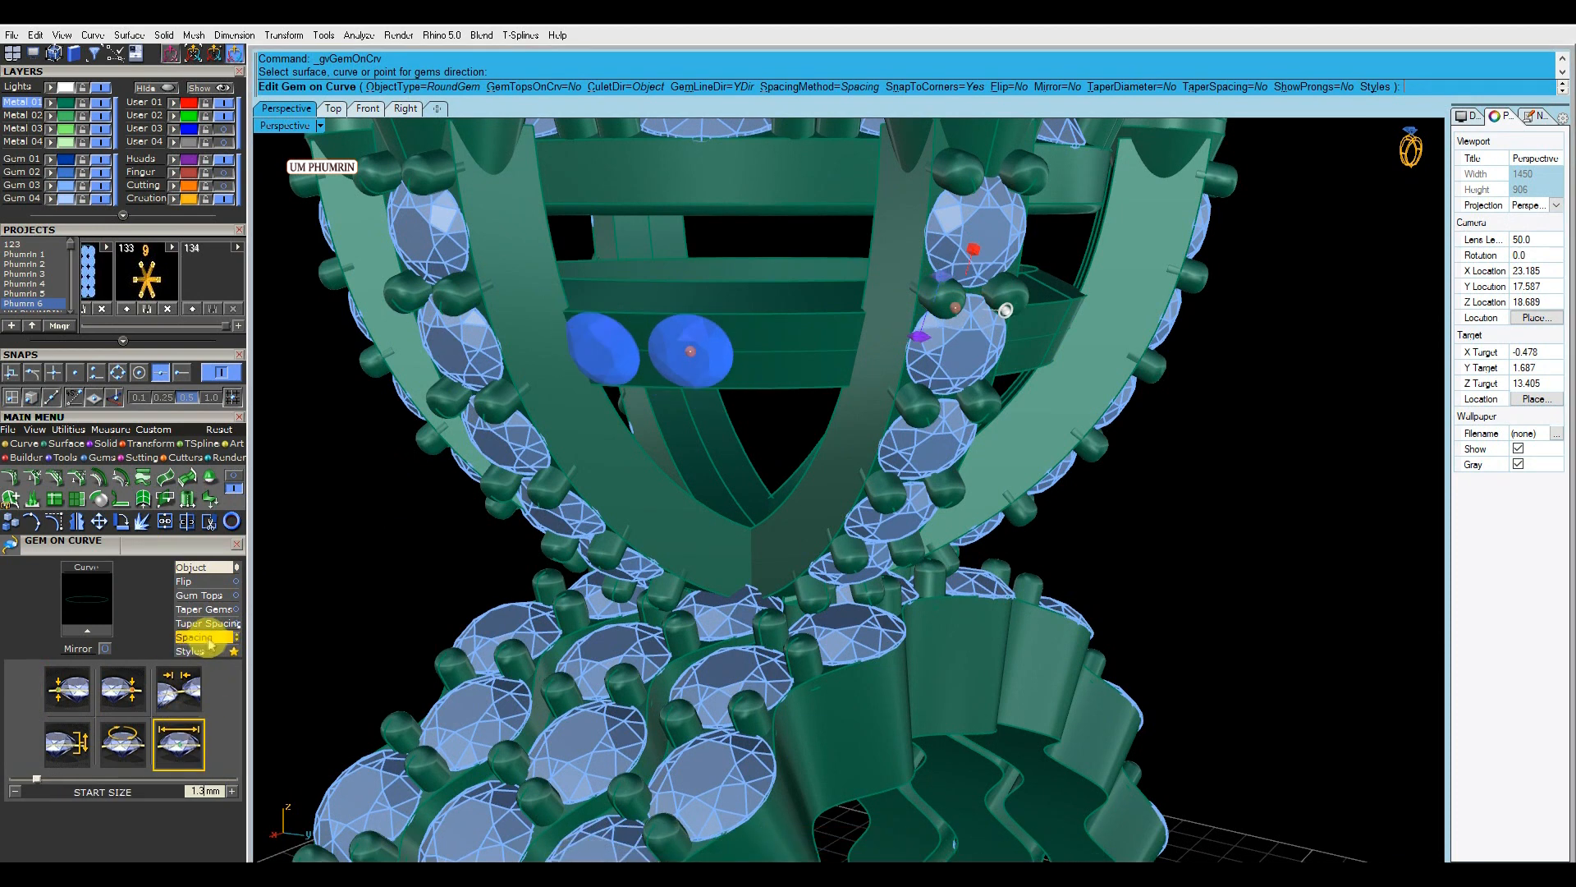
Fit three round gems on the band between two arms with a start position of about 76.7%, and place them.
drag(949, 327, 922, 355)
scroll(698, 355, up, 4)
right_drag(922, 356, 985, 353)
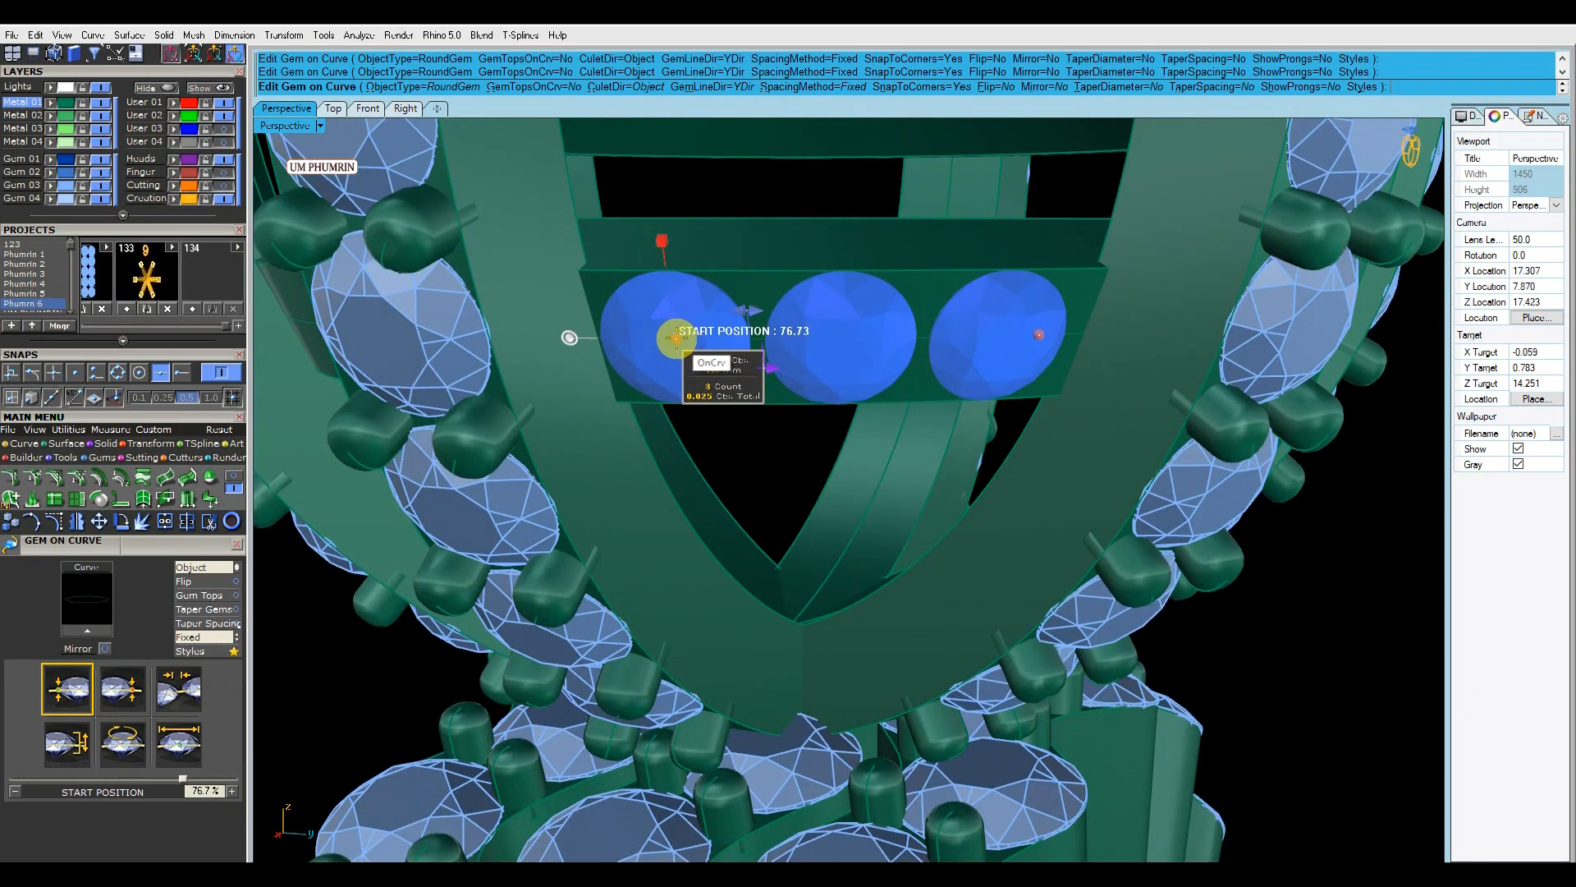
scroll(686, 339, down, 6)
right_drag(698, 329, 809, 348)
scroll(789, 324, up, 4)
right_click(836, 322)
Run Prong Adder on the three band gems with two shared prongs and a large prong diameter of 0.45 mm.
text(aa)
key(Return)
click(835, 420)
right_drag(835, 419, 852, 447)
scroll(851, 447, up, 5)
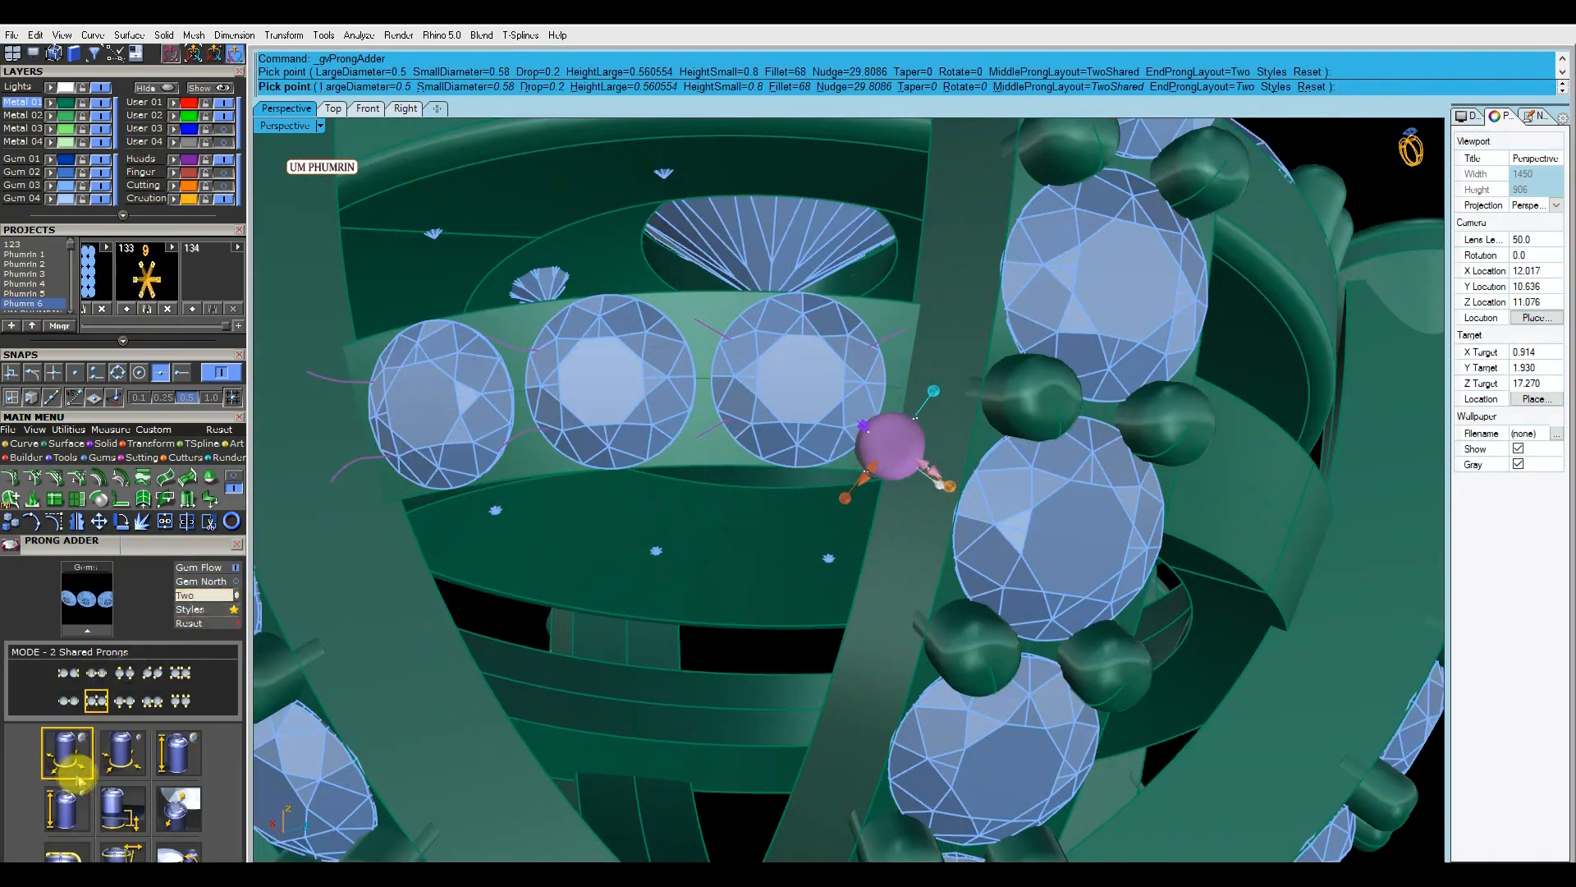
scroll(141, 558, down, 3)
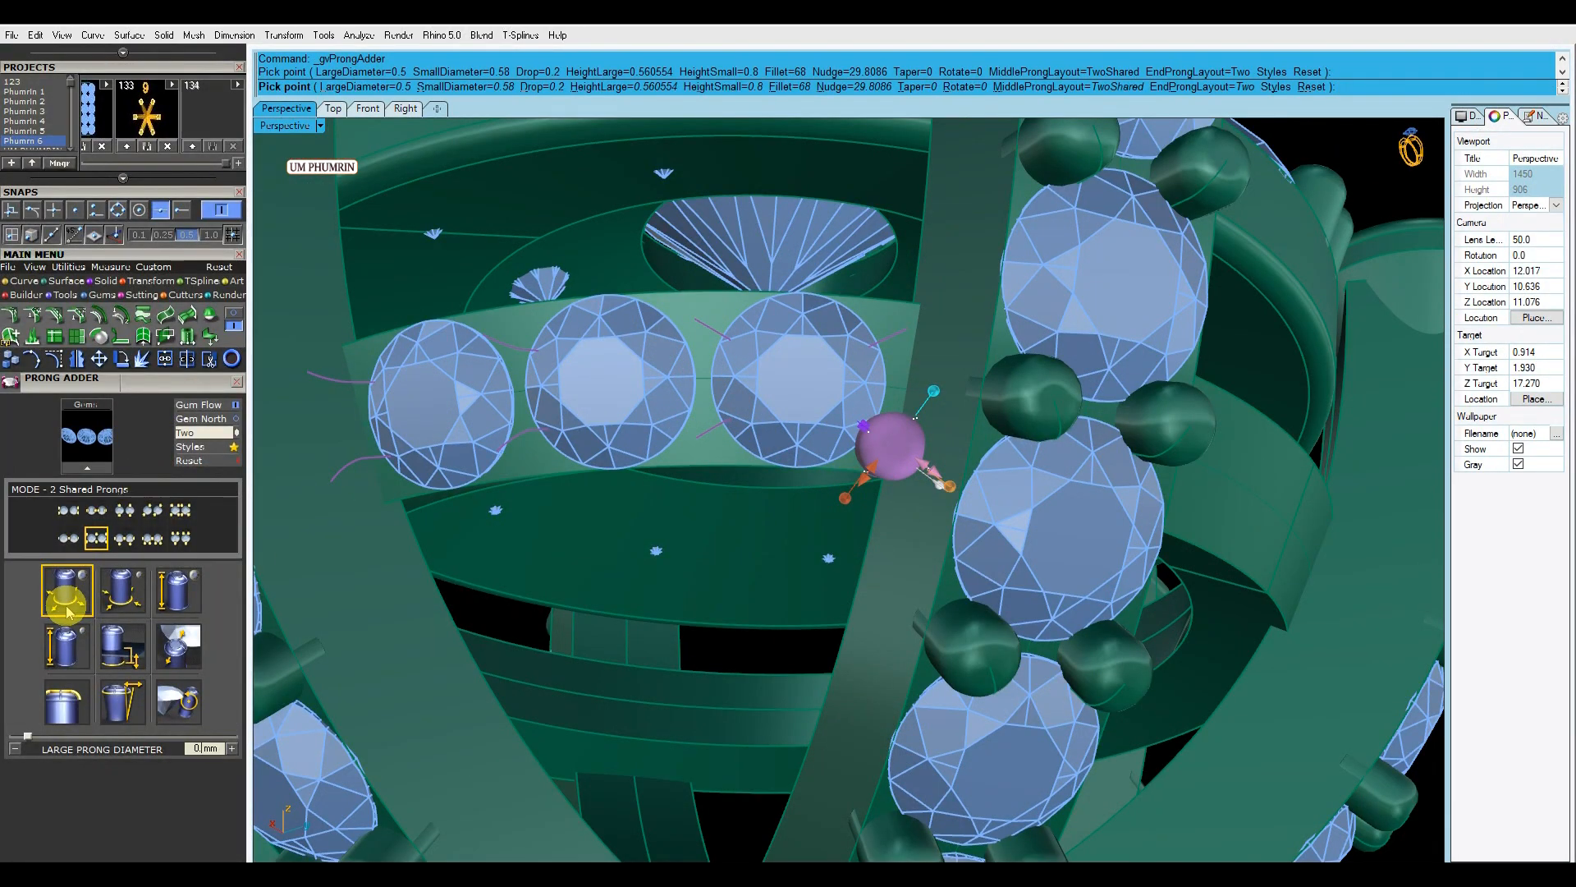
click(68, 612)
right_drag(714, 411, 802, 491)
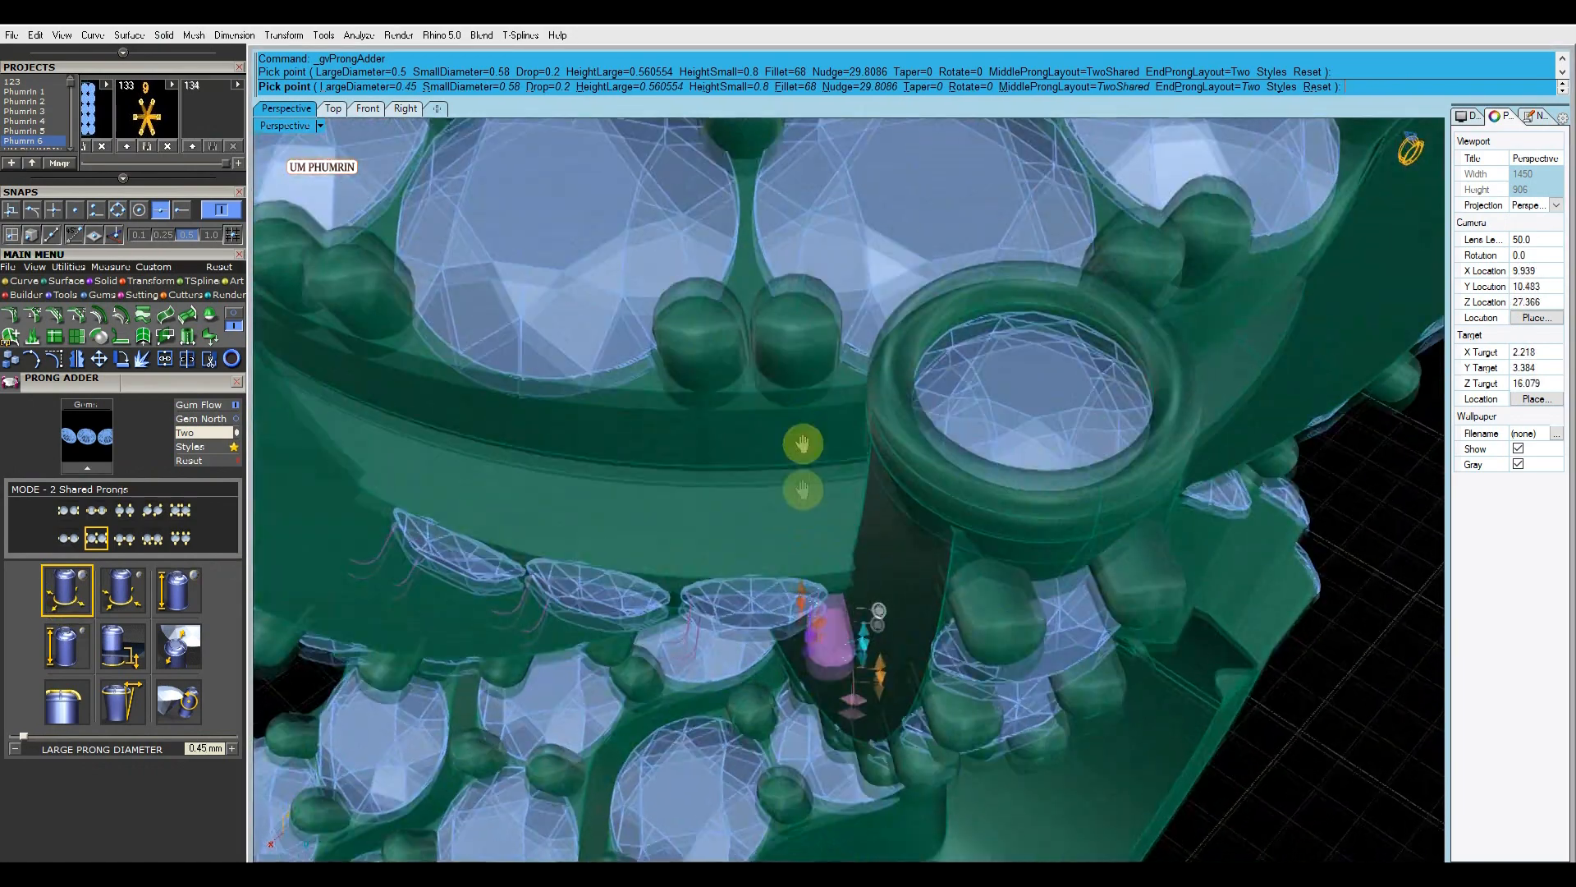
Lower the large prong height to about 0.38 mm and create the prongs.
scroll(886, 584, up, 6)
drag(836, 622, 834, 589)
right_drag(833, 573, 837, 426)
right_click(838, 426)
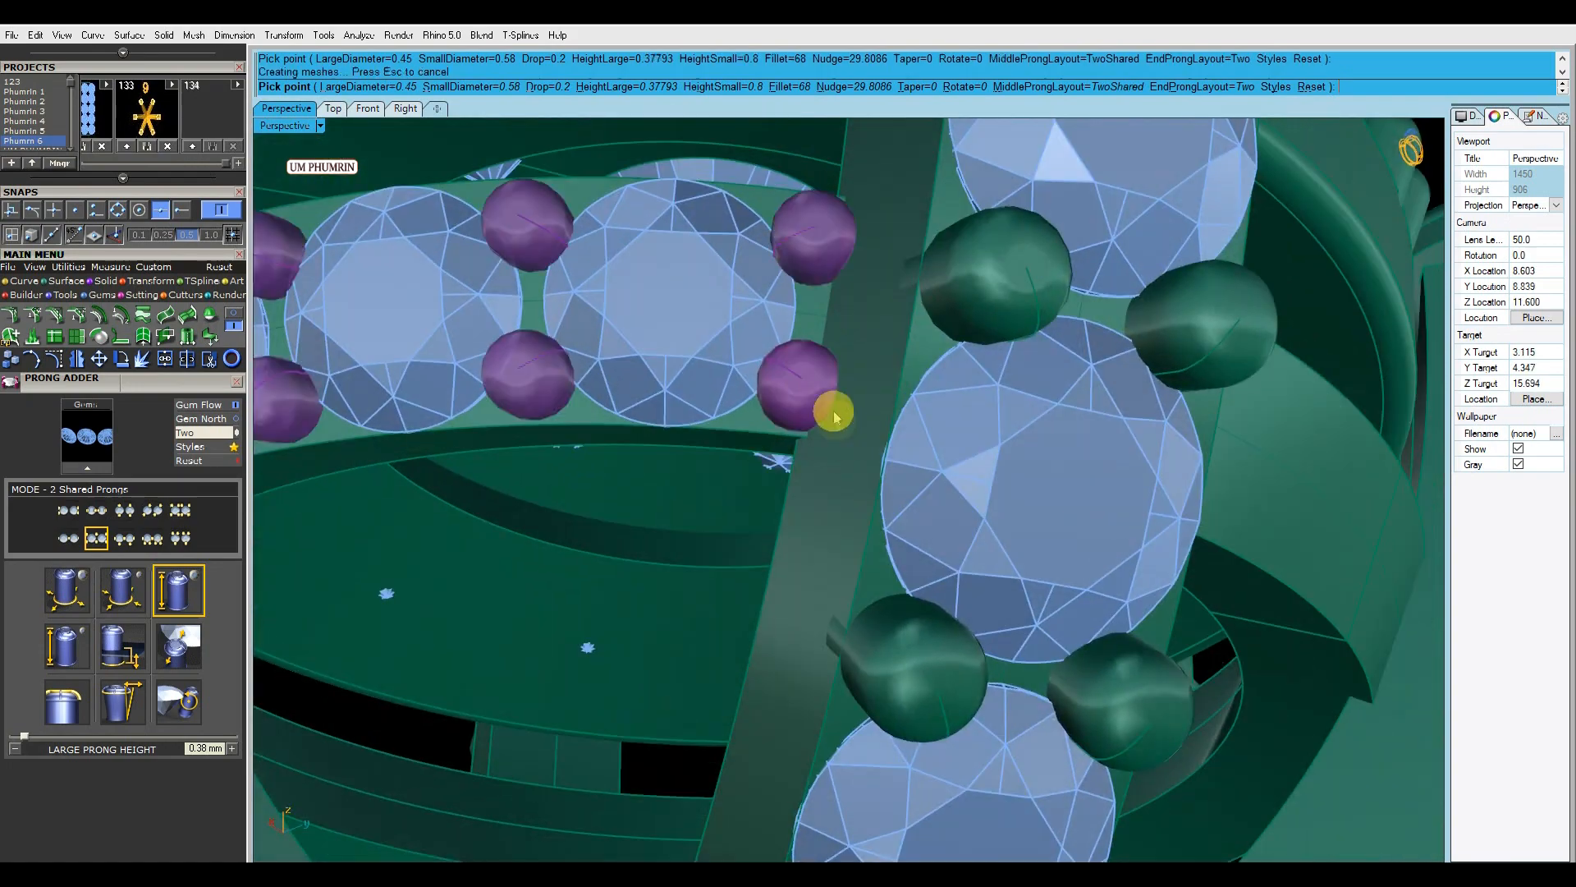
scroll(838, 431, down, 7)
Edit the band prongs to a large prong diameter of 0.4 mm.
click(71, 604)
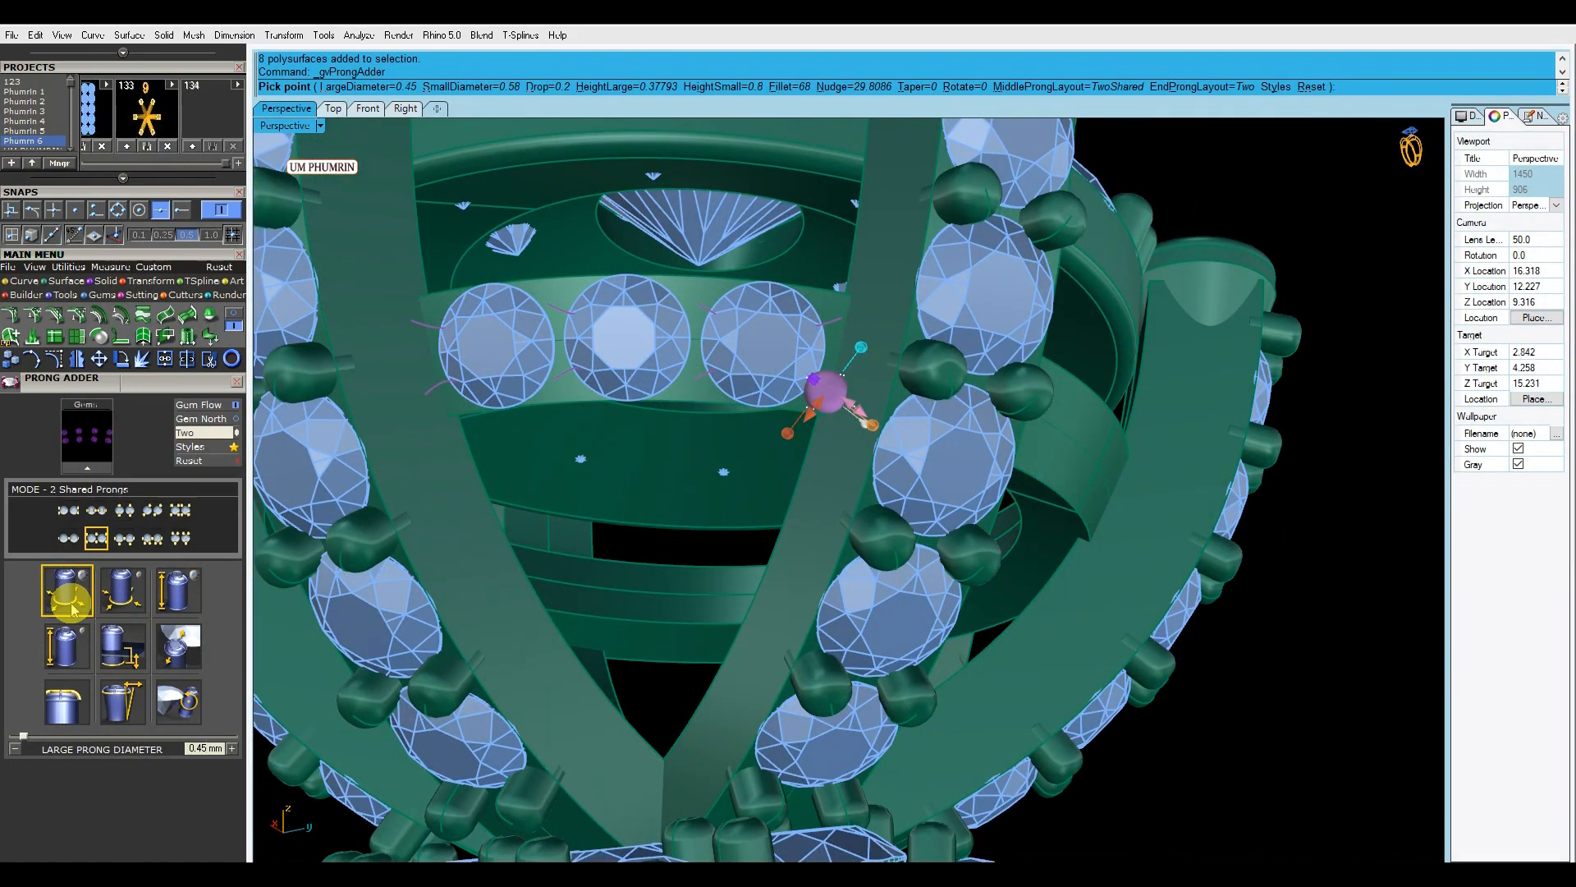
right_click(810, 370)
right_drag(809, 369, 790, 396)
Hide the surface isocurves of the band prongs and move the prongs to the Metal 01 layer.
click(780, 389)
click(1523, 443)
right_drag(971, 381, 910, 423)
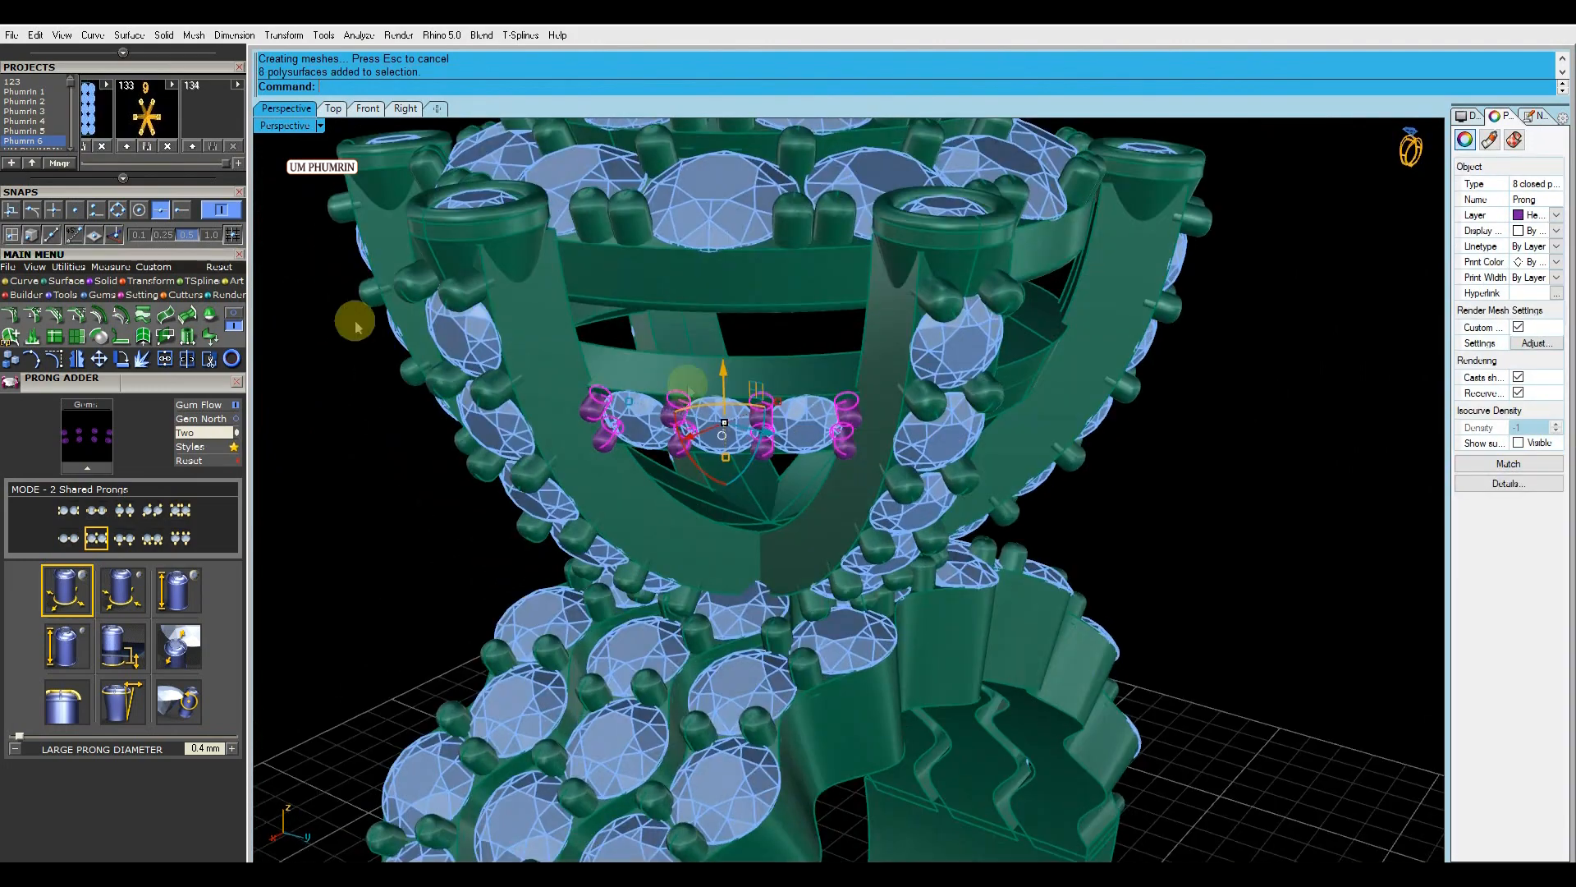
scroll(78, 233, up, 3)
click(51, 117)
Add the three band gems to the prong selection and polar-array the set around the origin into the gaps between the arms.
shift+click(808, 439)
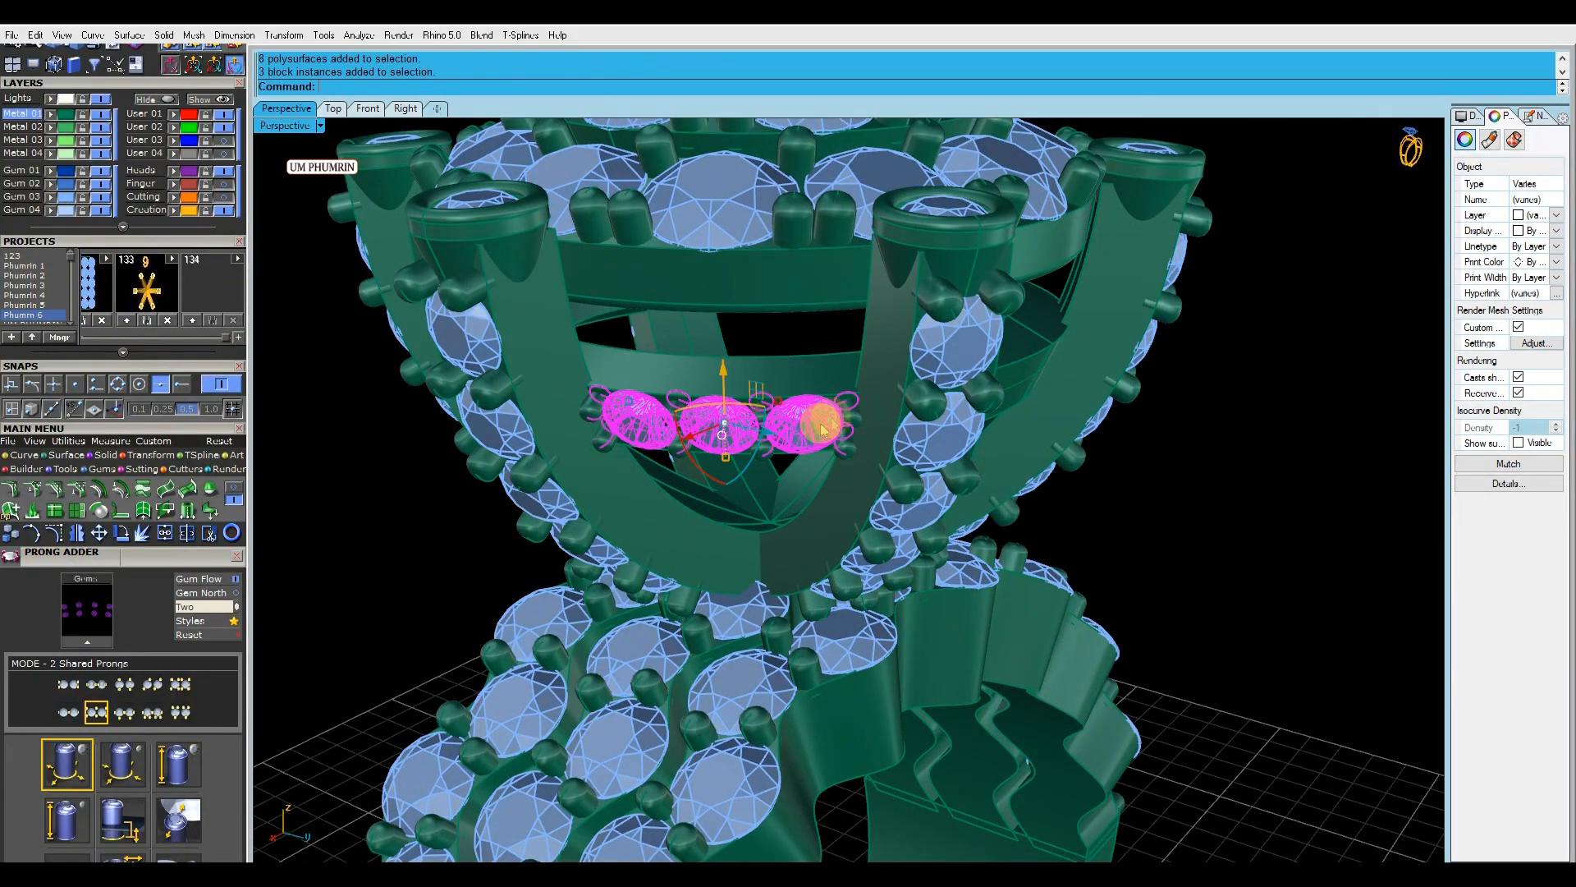
right_drag(809, 431, 824, 468)
scroll(823, 468, down, 3)
text(a)
key(Return)
text(0)
key(Return)
key(Return)
key(Return)
key(Return)
click(1271, 553)
Bring the complete ring into view and save the file.
scroll(1271, 553, down, 6)
right_drag(1270, 553, 1126, 514)
scroll(1126, 515, down, 2)
key(ctrl+s)
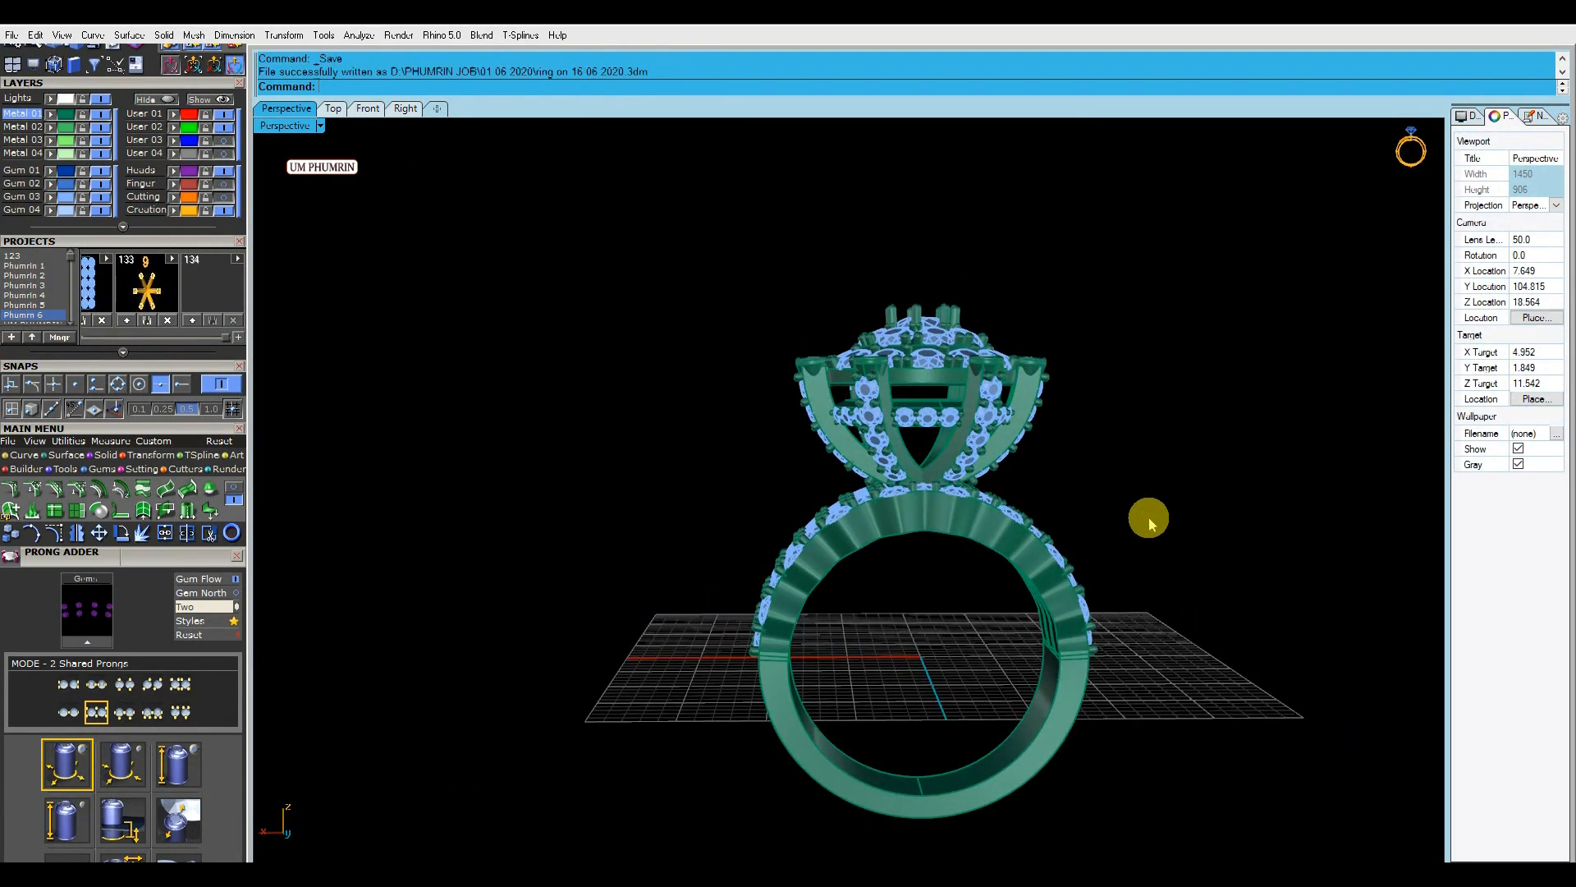
Inspect the complete ring from the side and in the Front view.
right_drag(1033, 439, 1020, 507)
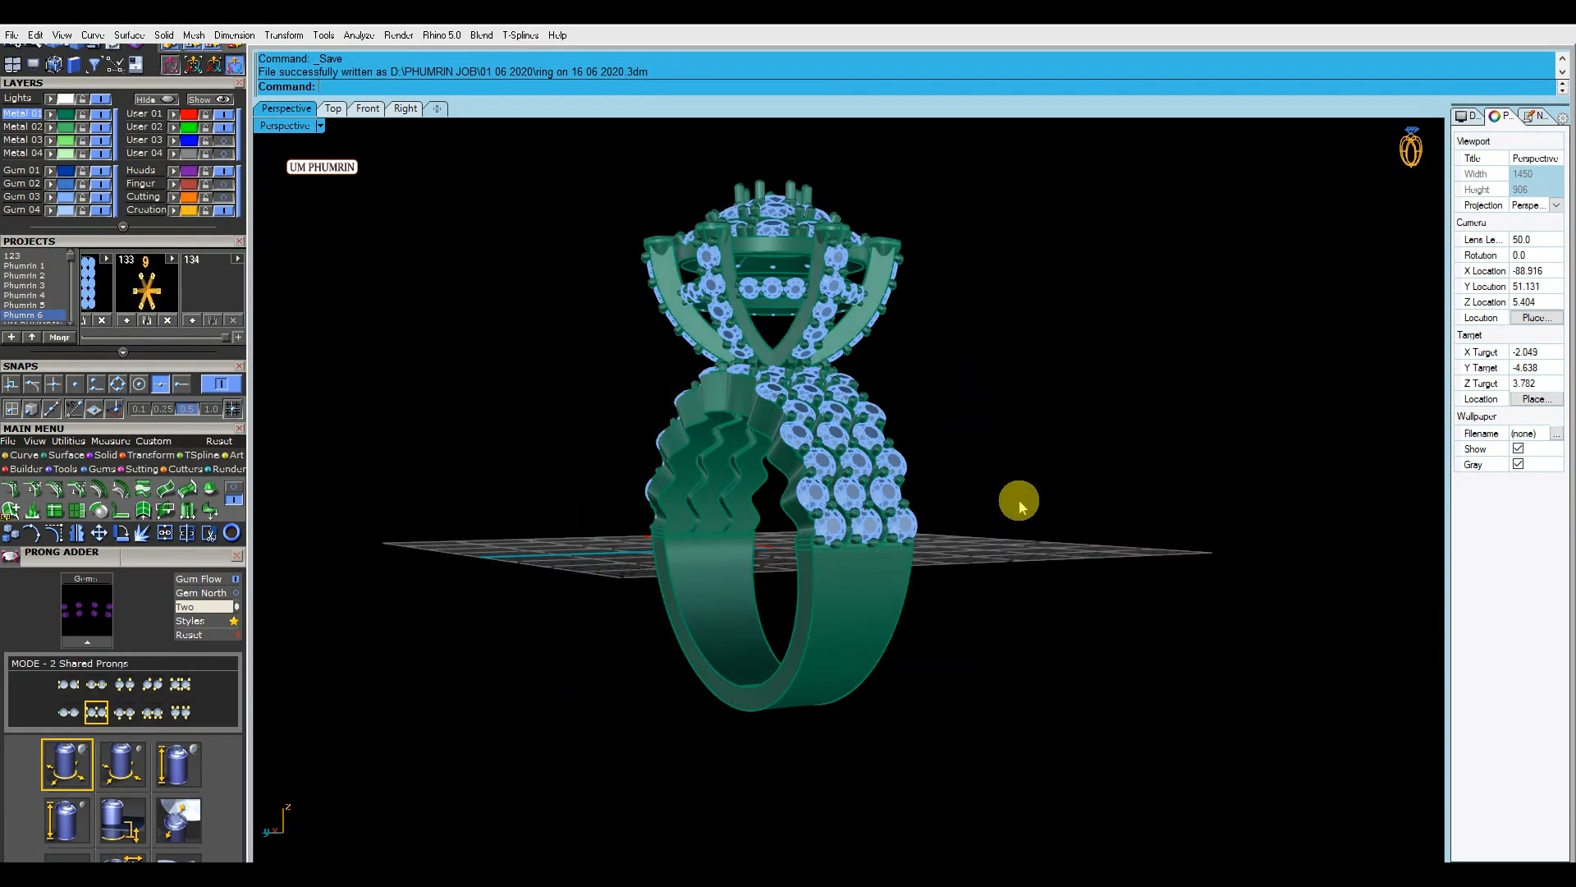
right_drag(1018, 502, 1075, 491)
right_drag(1021, 427, 632, 423)
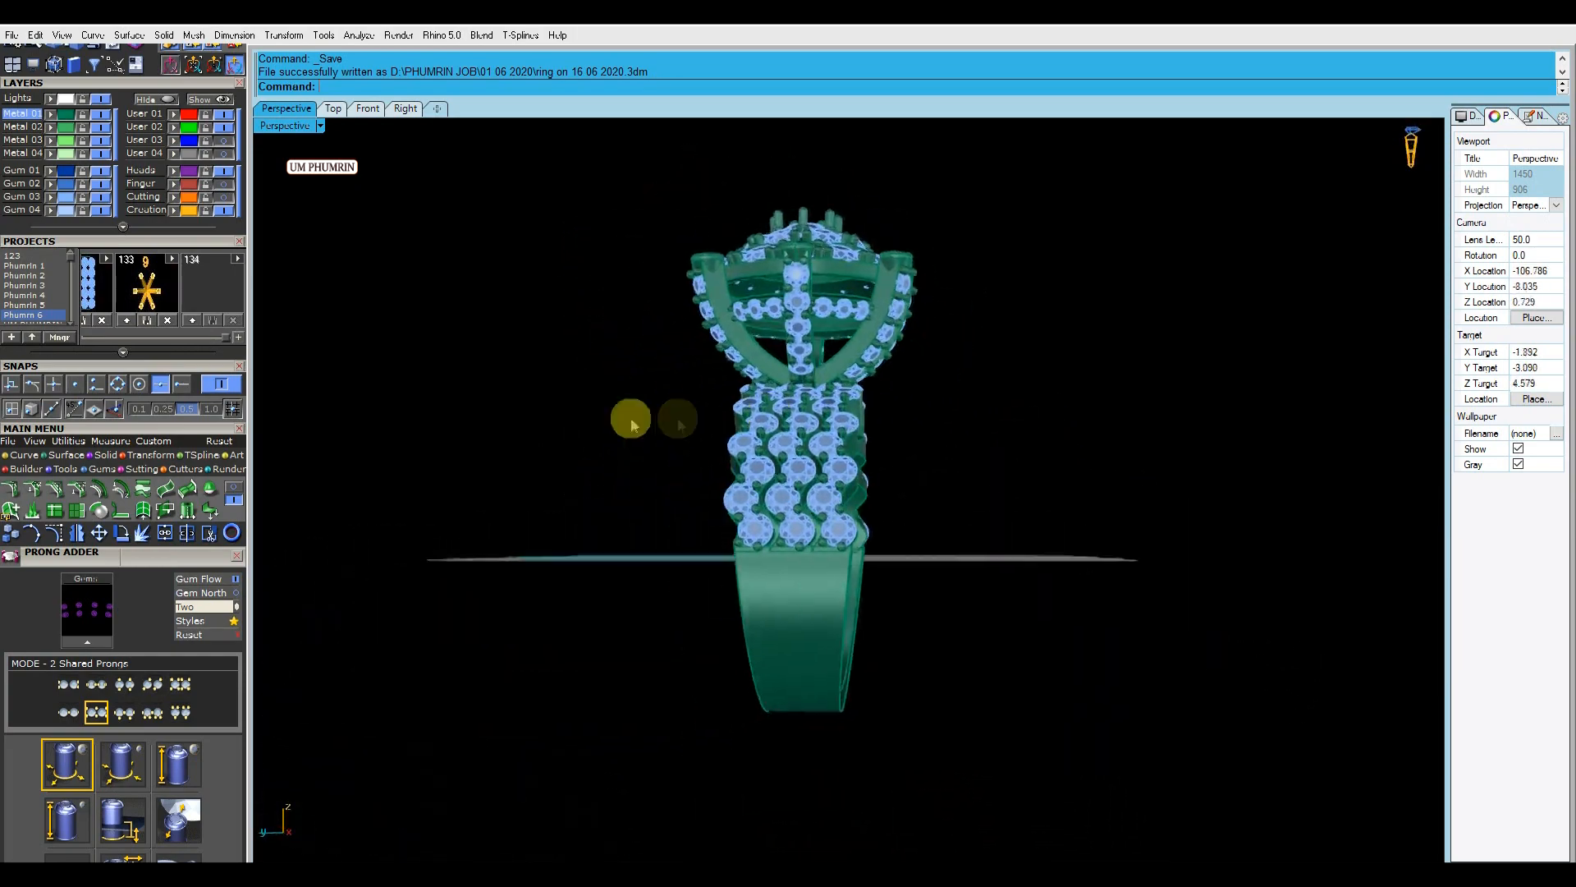
click(368, 109)
key(ctrl+a)
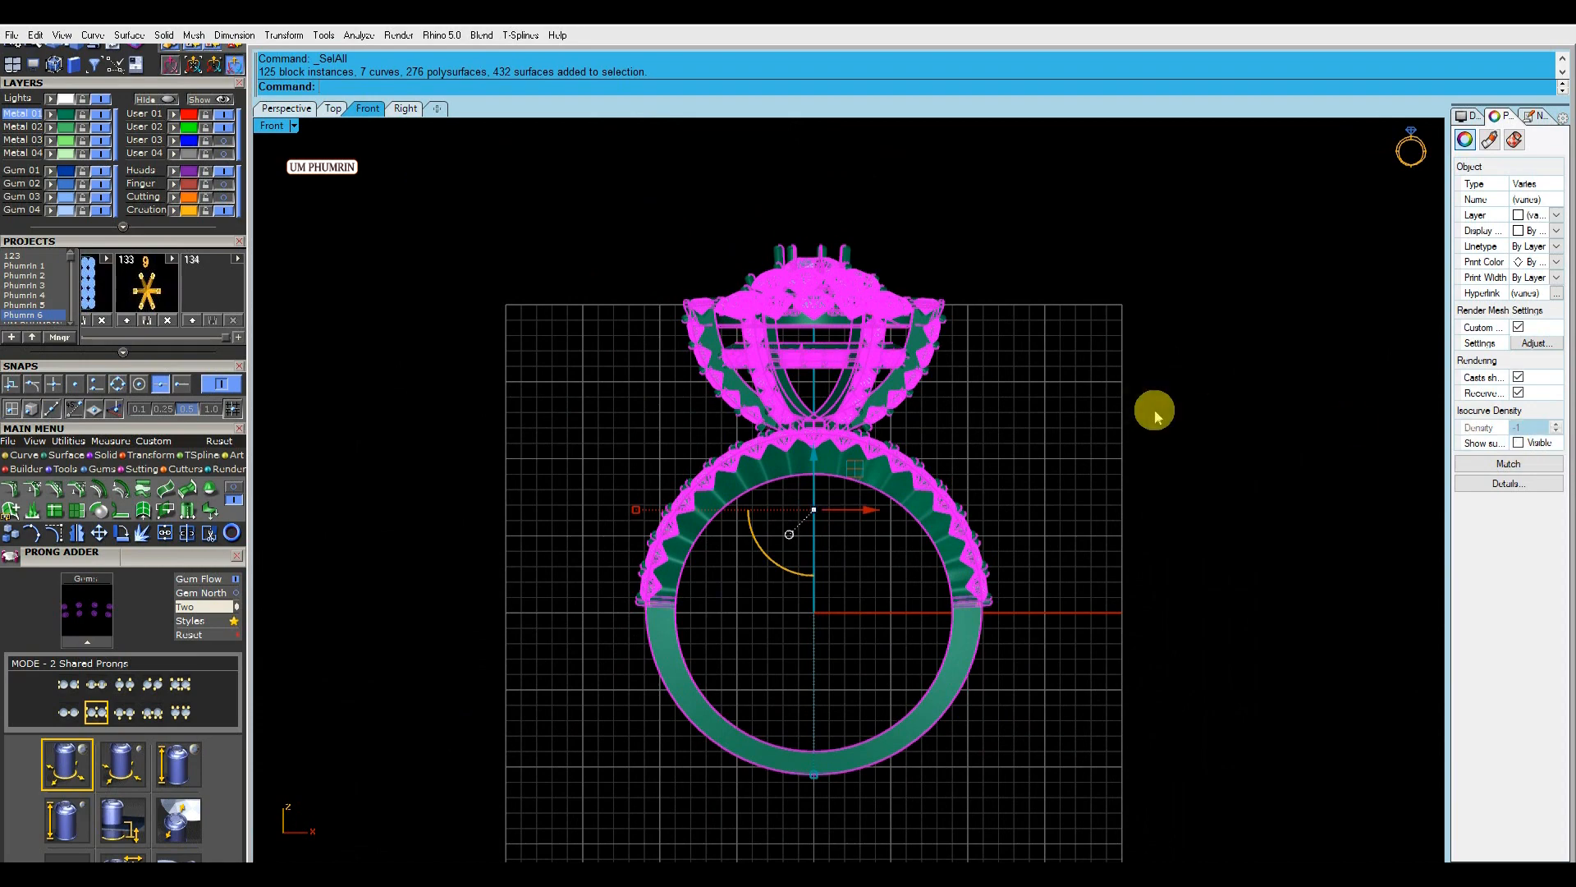
click(1154, 415)
right_drag(1091, 387, 1065, 367)
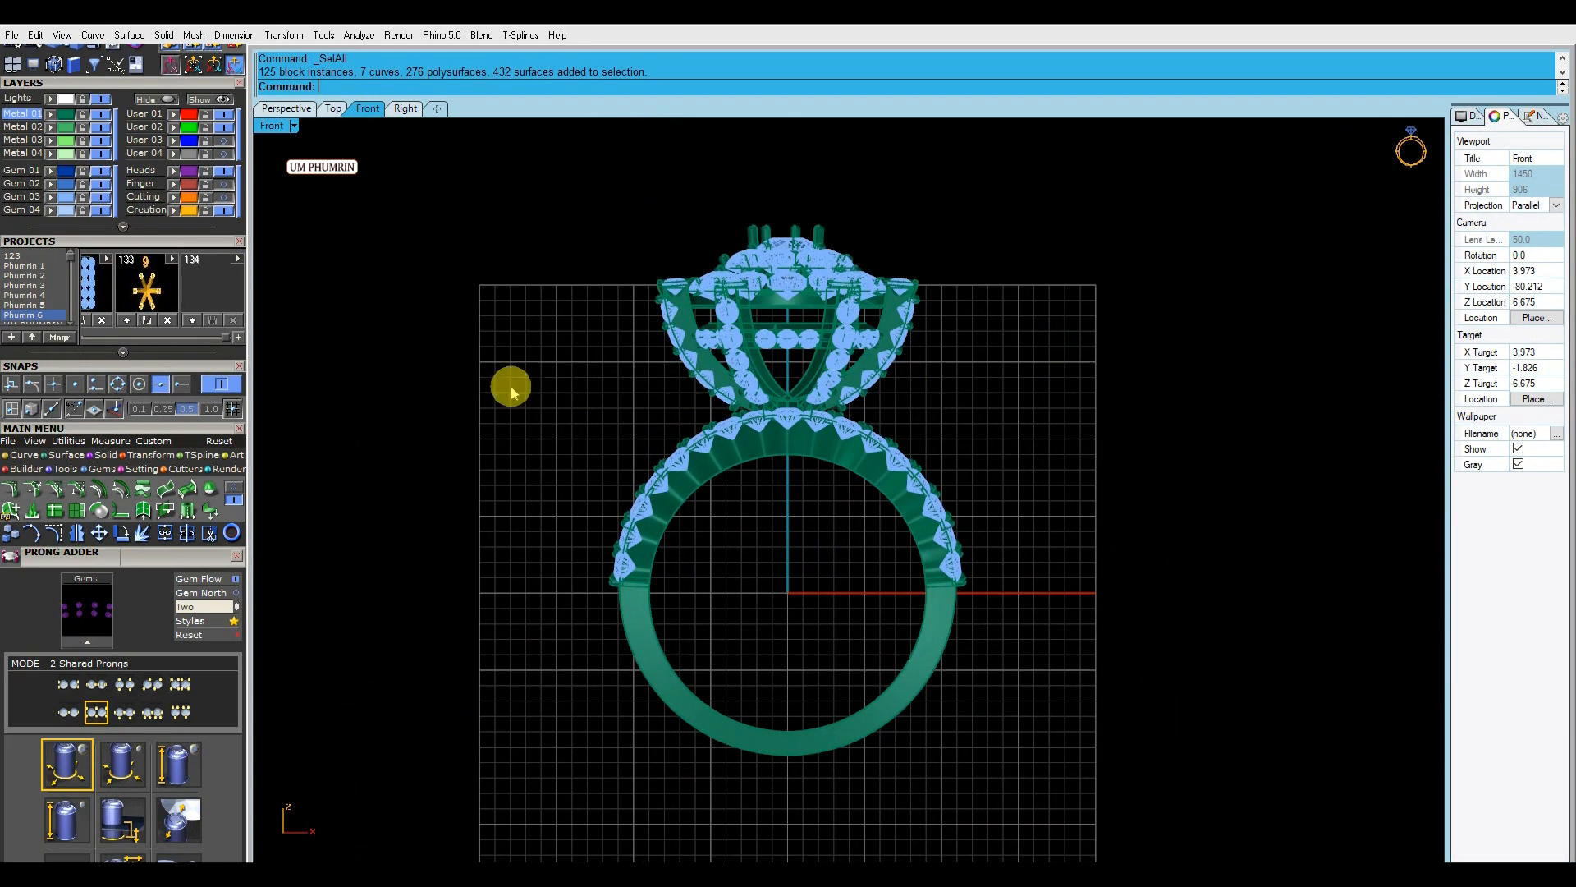
Set the Front view to Shaded display and examine the head and its gem-set arms.
click(279, 125)
click(378, 66)
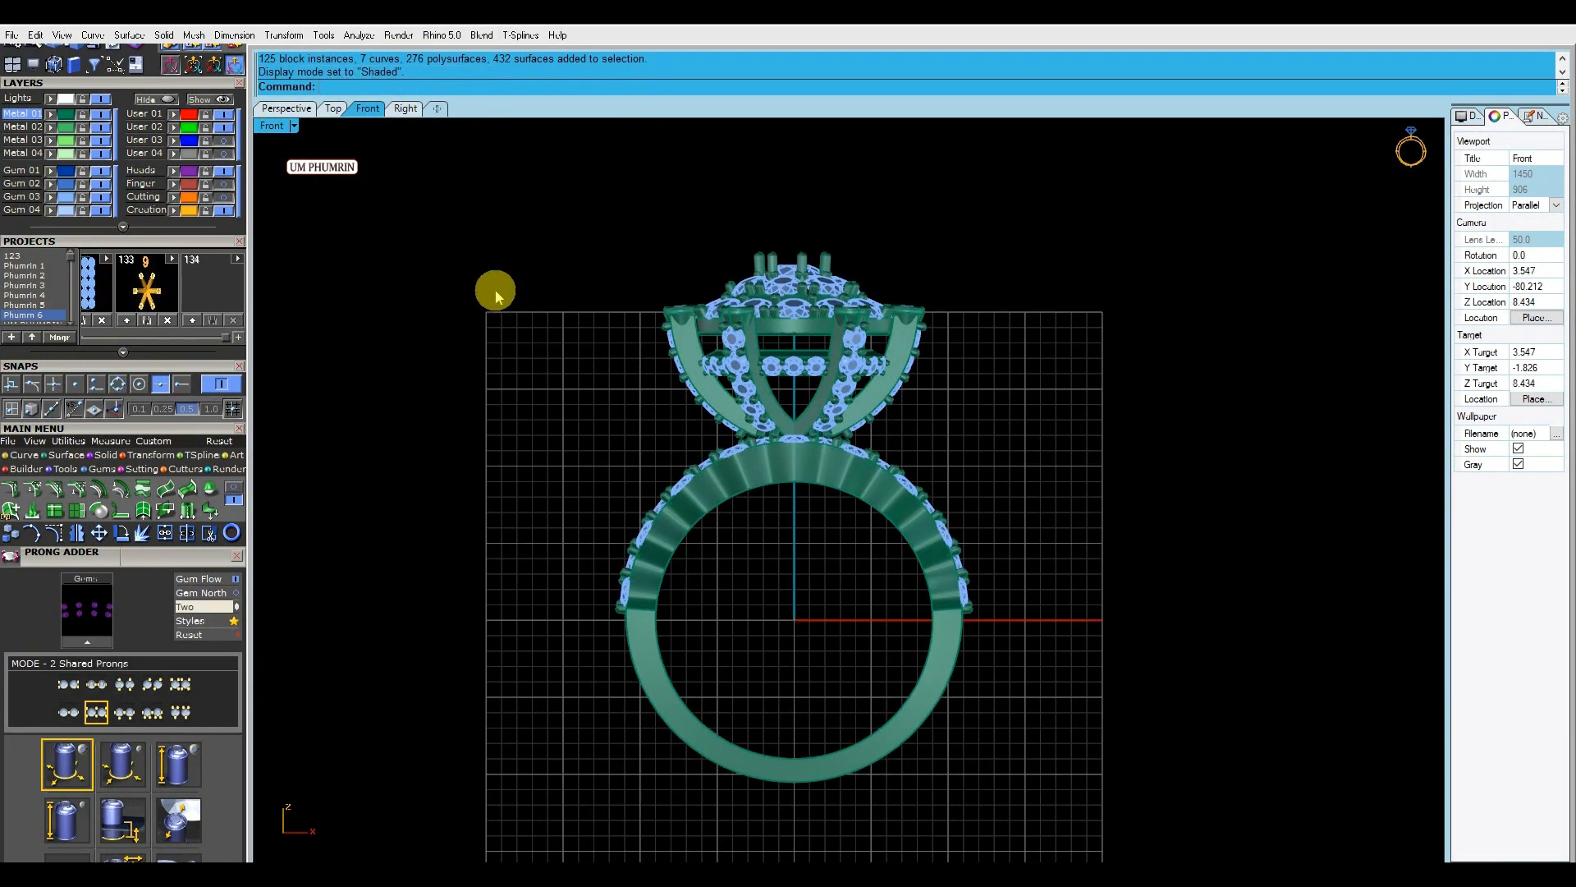
scroll(753, 362, up, 5)
scroll(819, 351, down, 3)
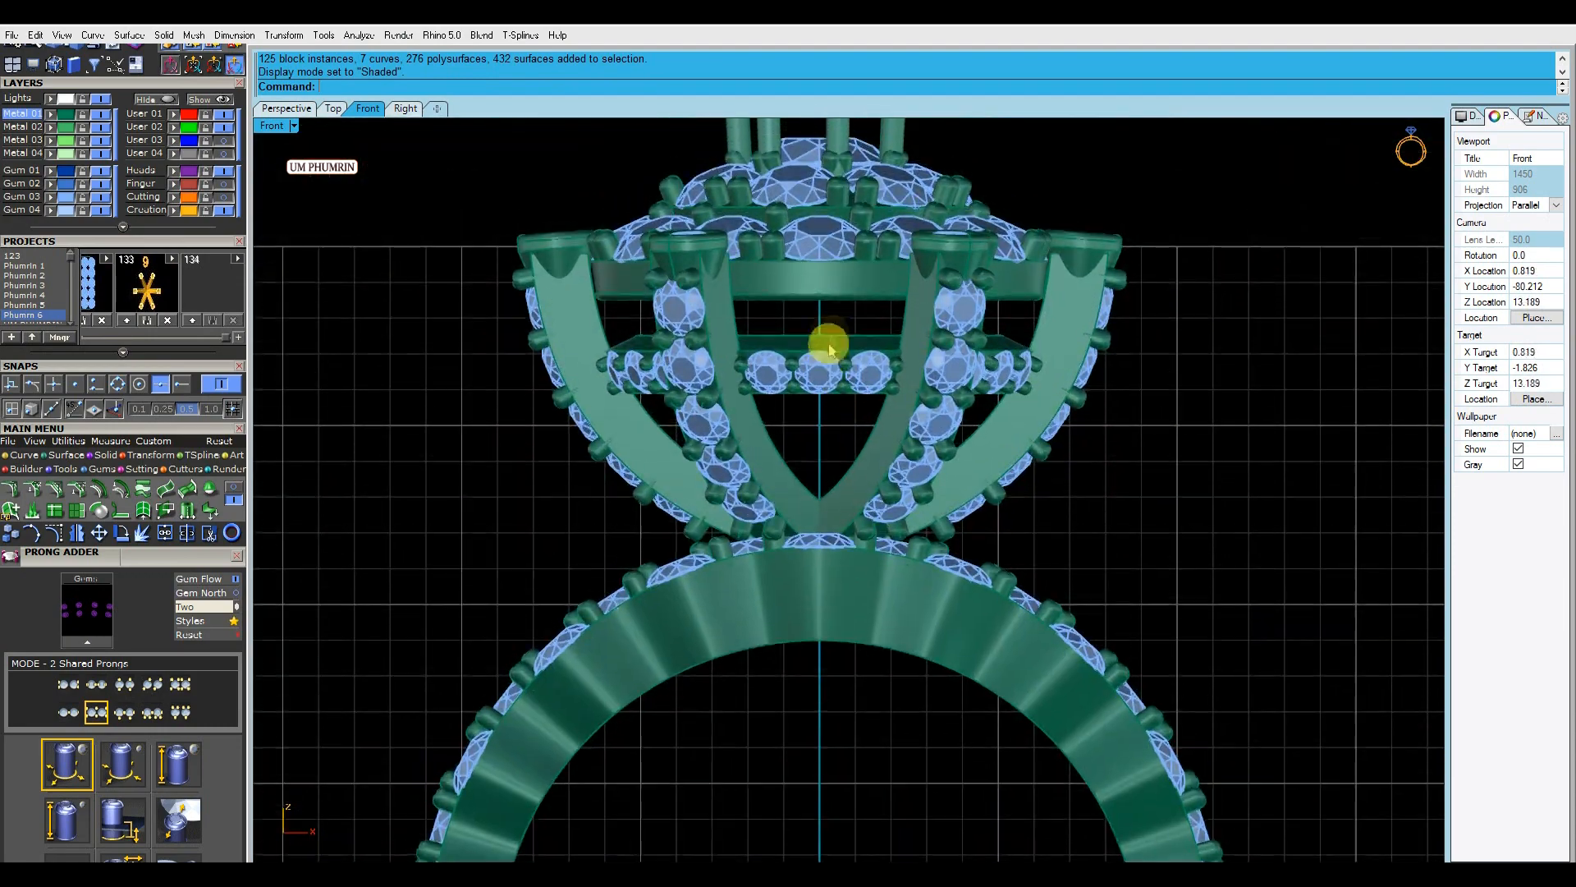
right_drag(840, 332, 823, 320)
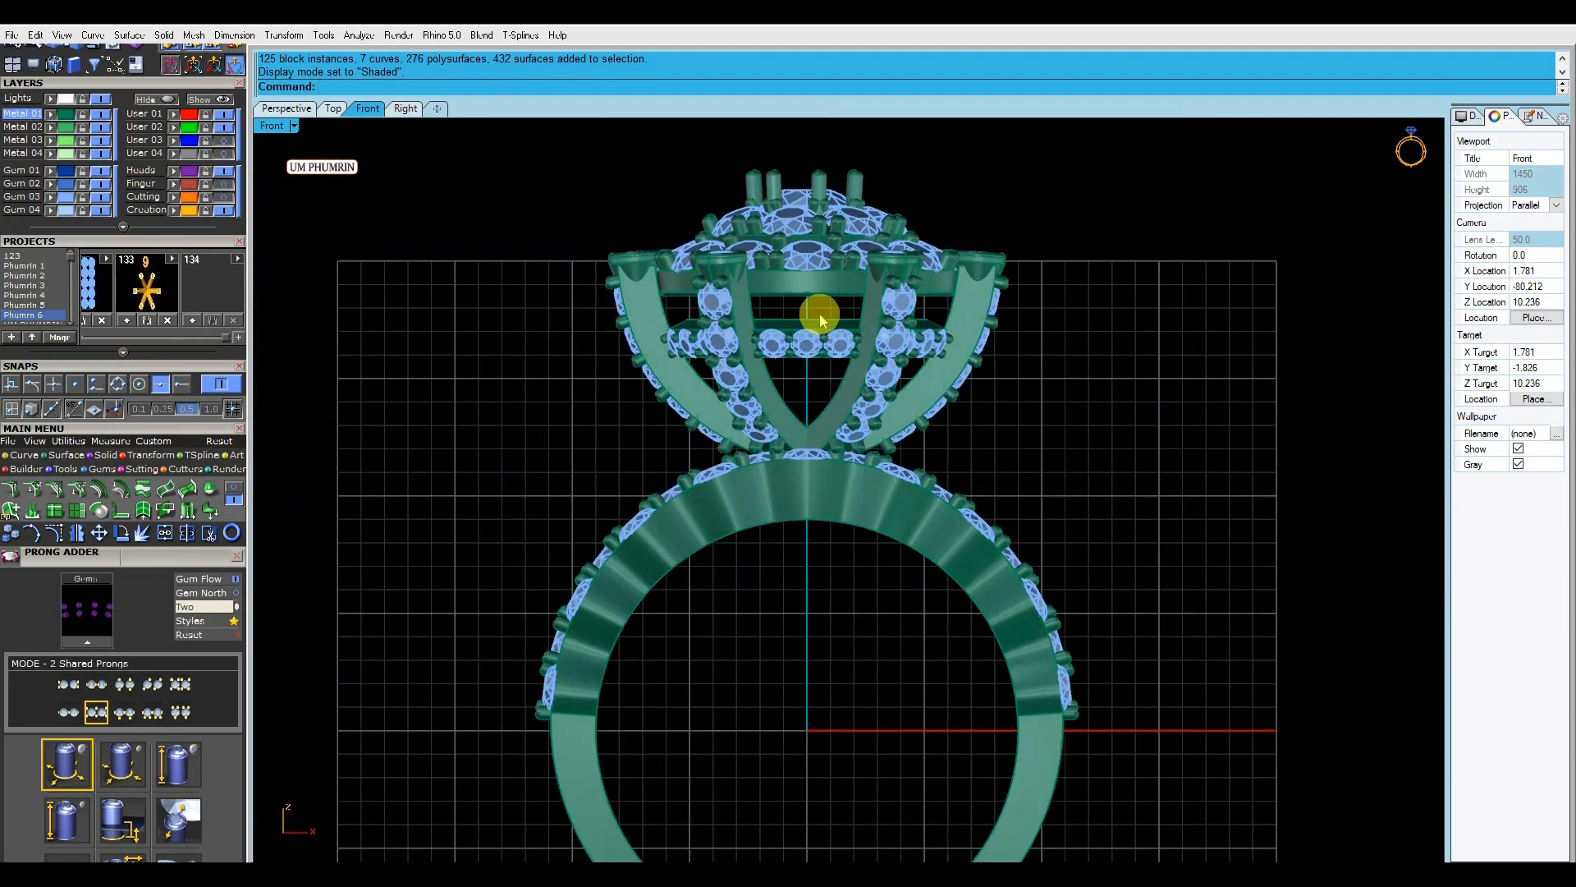
Examine the gallery band, the zigzag gem rows and the overall ring shape in the Perspective and Front views.
click(303, 112)
scroll(841, 320, up, 5)
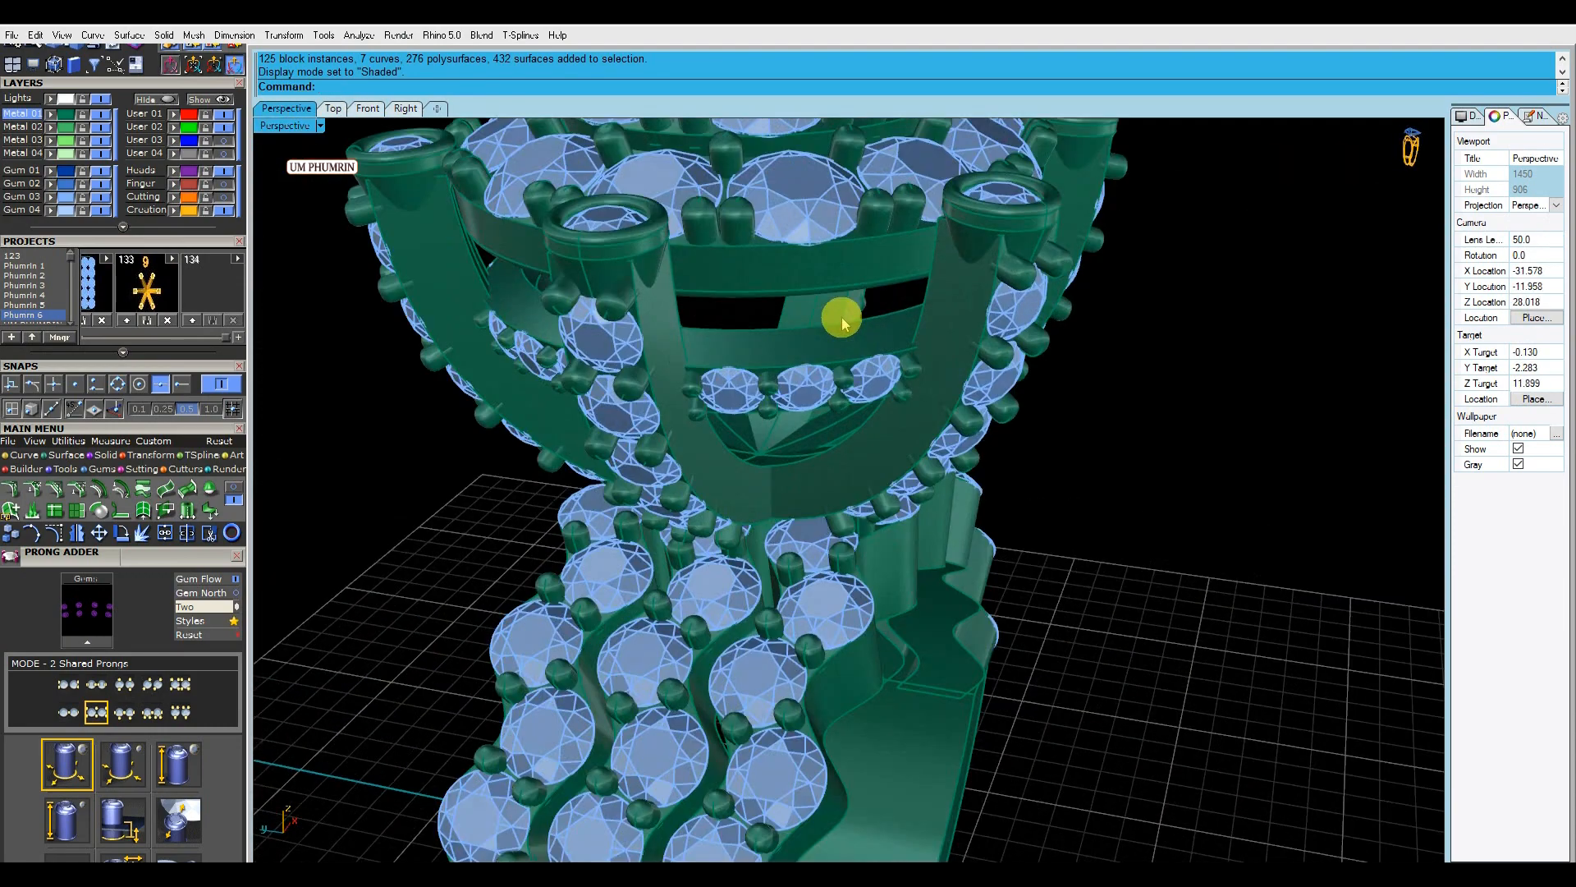
right_click(830, 329)
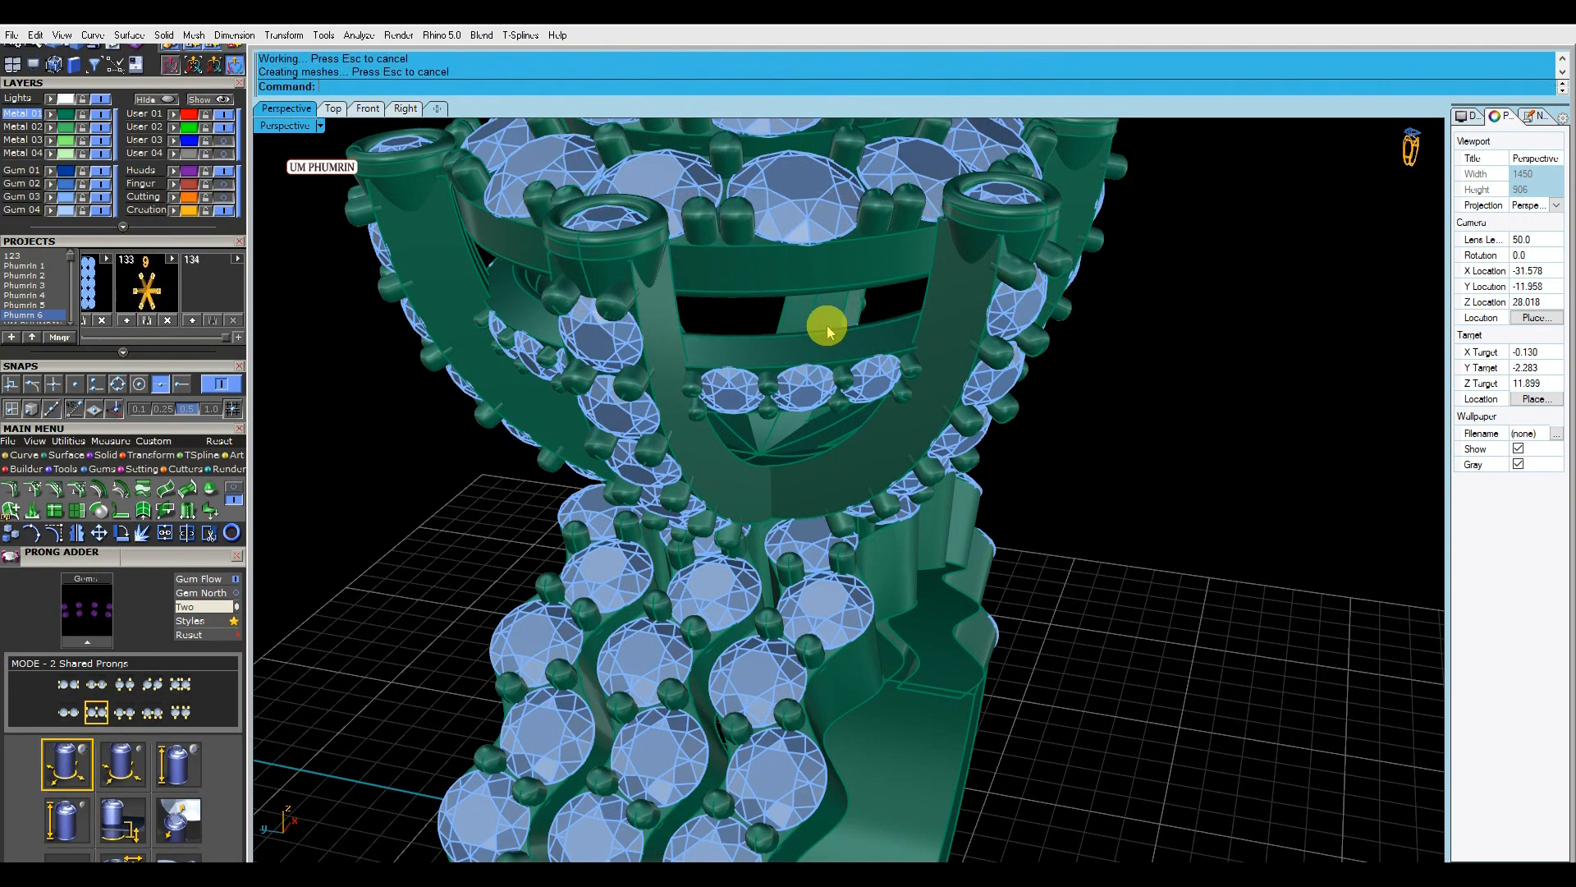
right_click(828, 330)
right_click(828, 330)
scroll(833, 326, down, 5)
mouse_move(834, 326)
right_down()
mouse_move(898, 296)
mouse_move(919, 343)
mouse_move(760, 353)
mouse_move(812, 342)
right_up()
scroll(882, 335, down, 5)
click(369, 110)
scroll(824, 369, down, 3)
scroll(496, 293, down, 3)
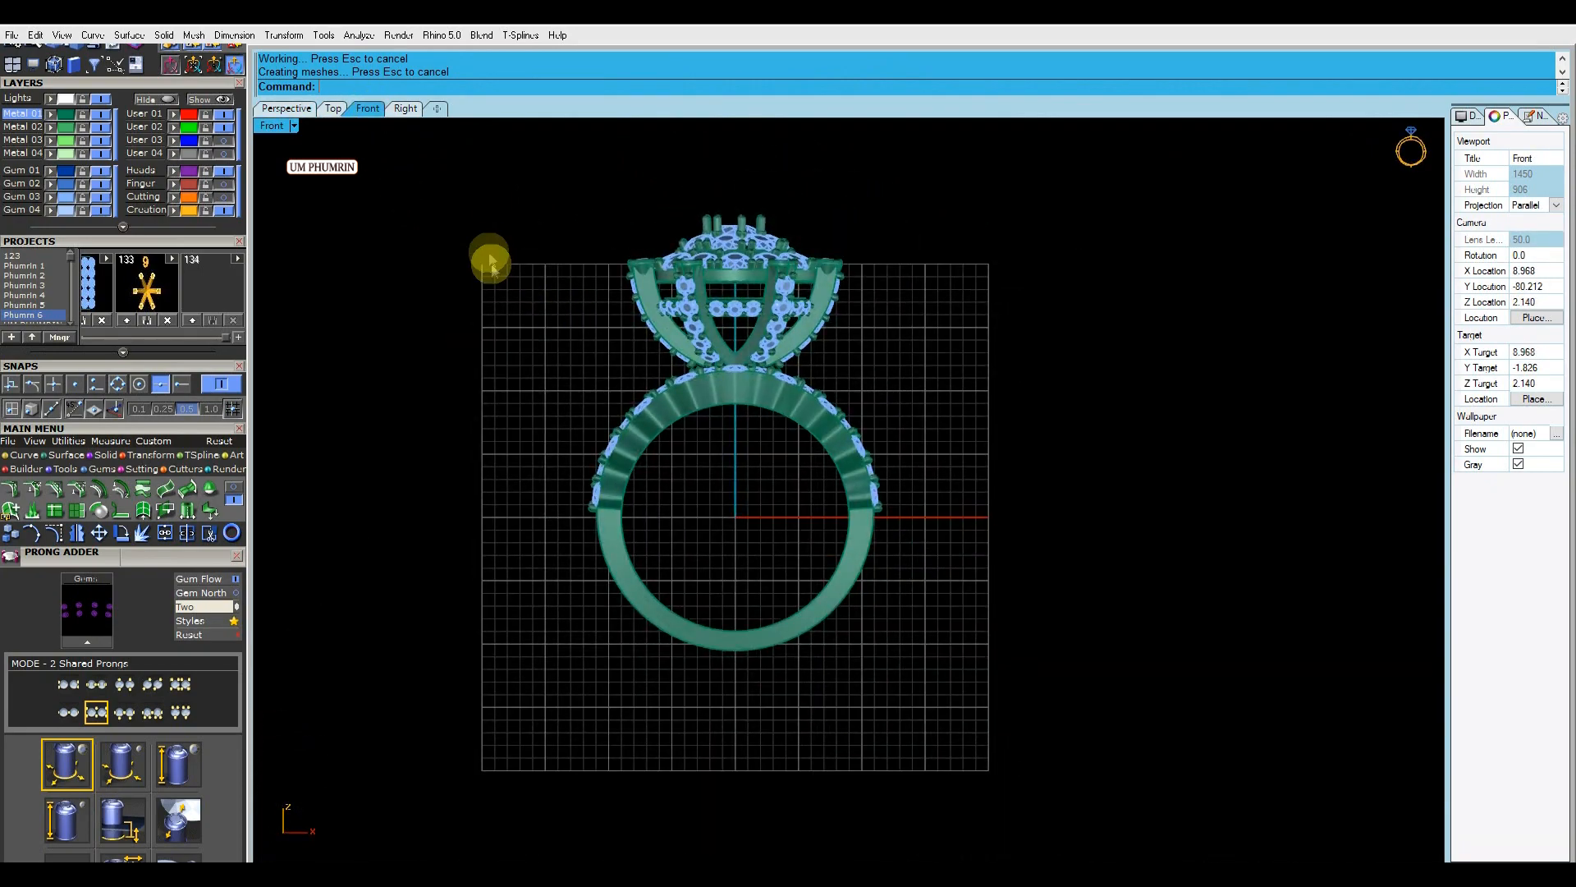
click(300, 109)
right_drag(623, 334, 665, 303)
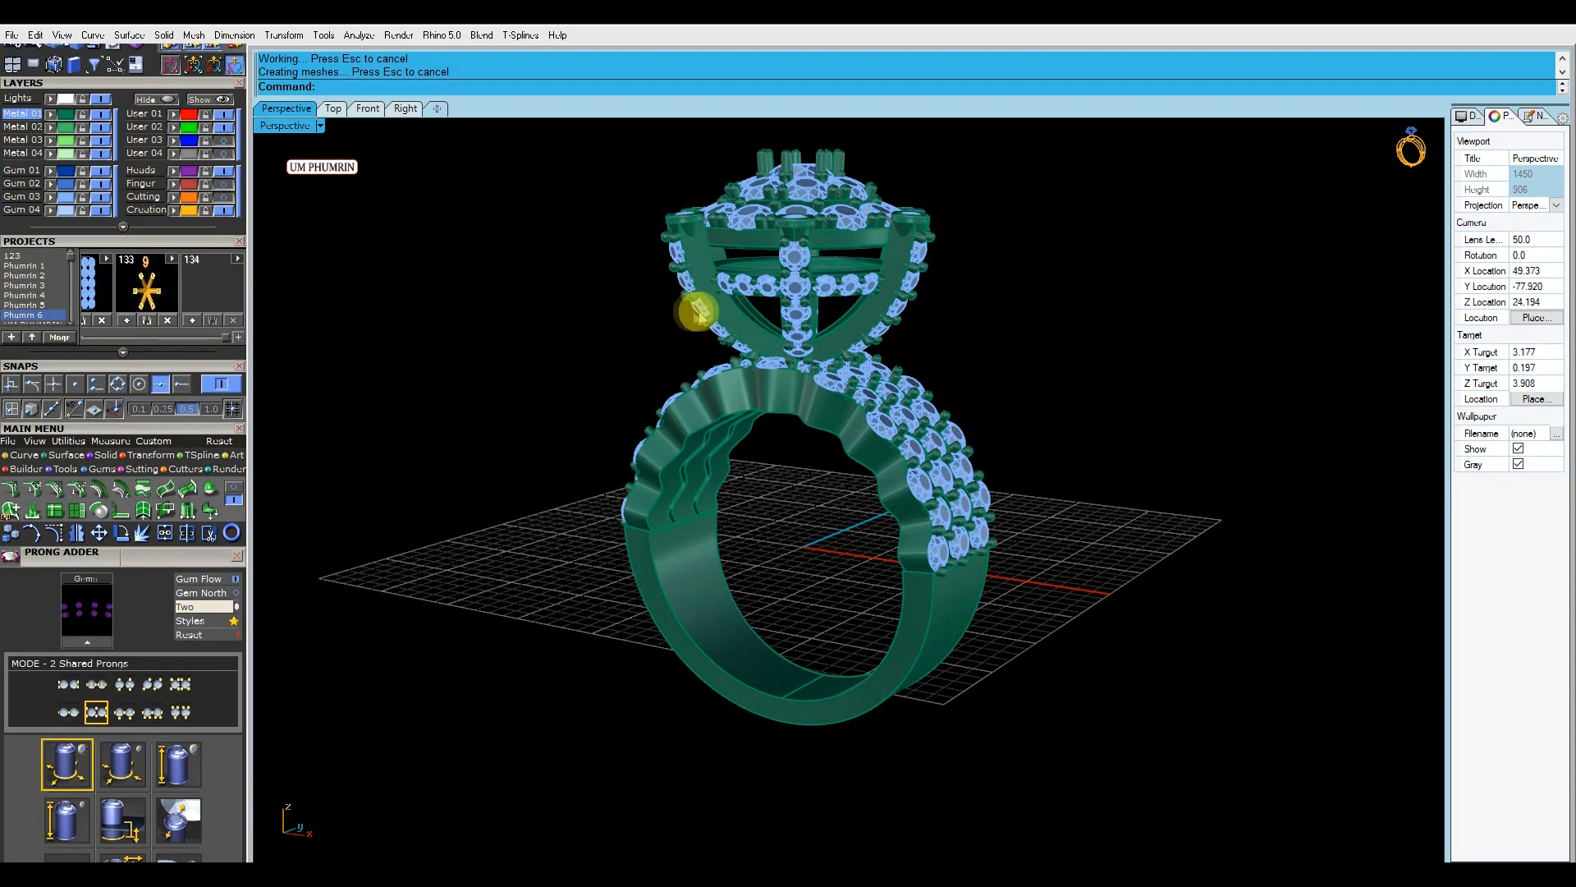
right_drag(913, 336, 1007, 343)
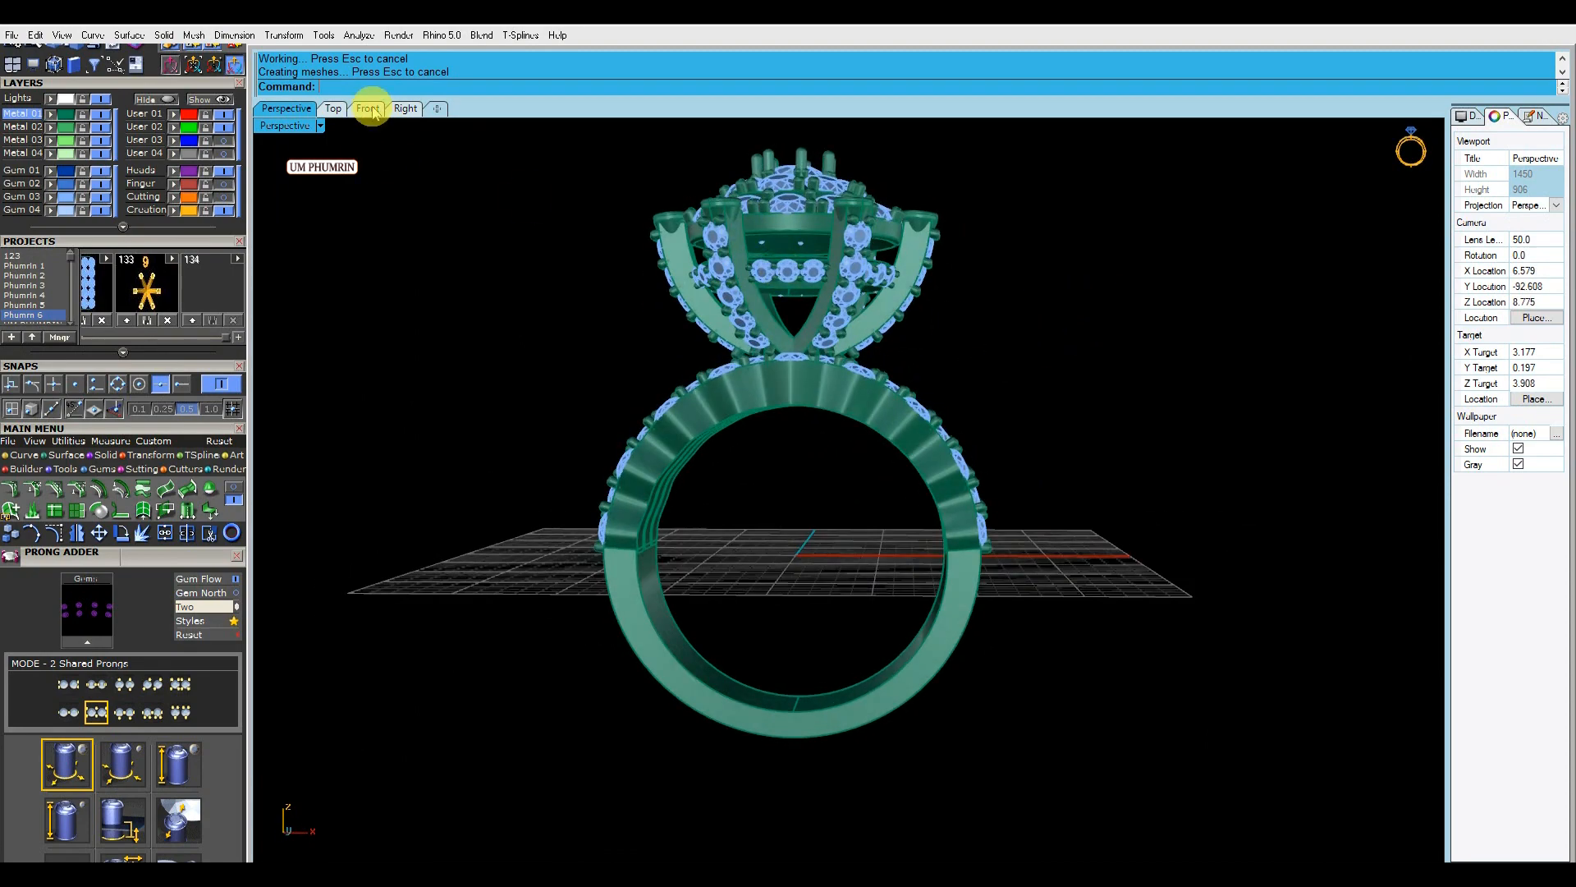
Hide the construction grid in the Front view and return to the Perspective view.
click(373, 108)
right_drag(687, 299, 728, 335)
key(F7)
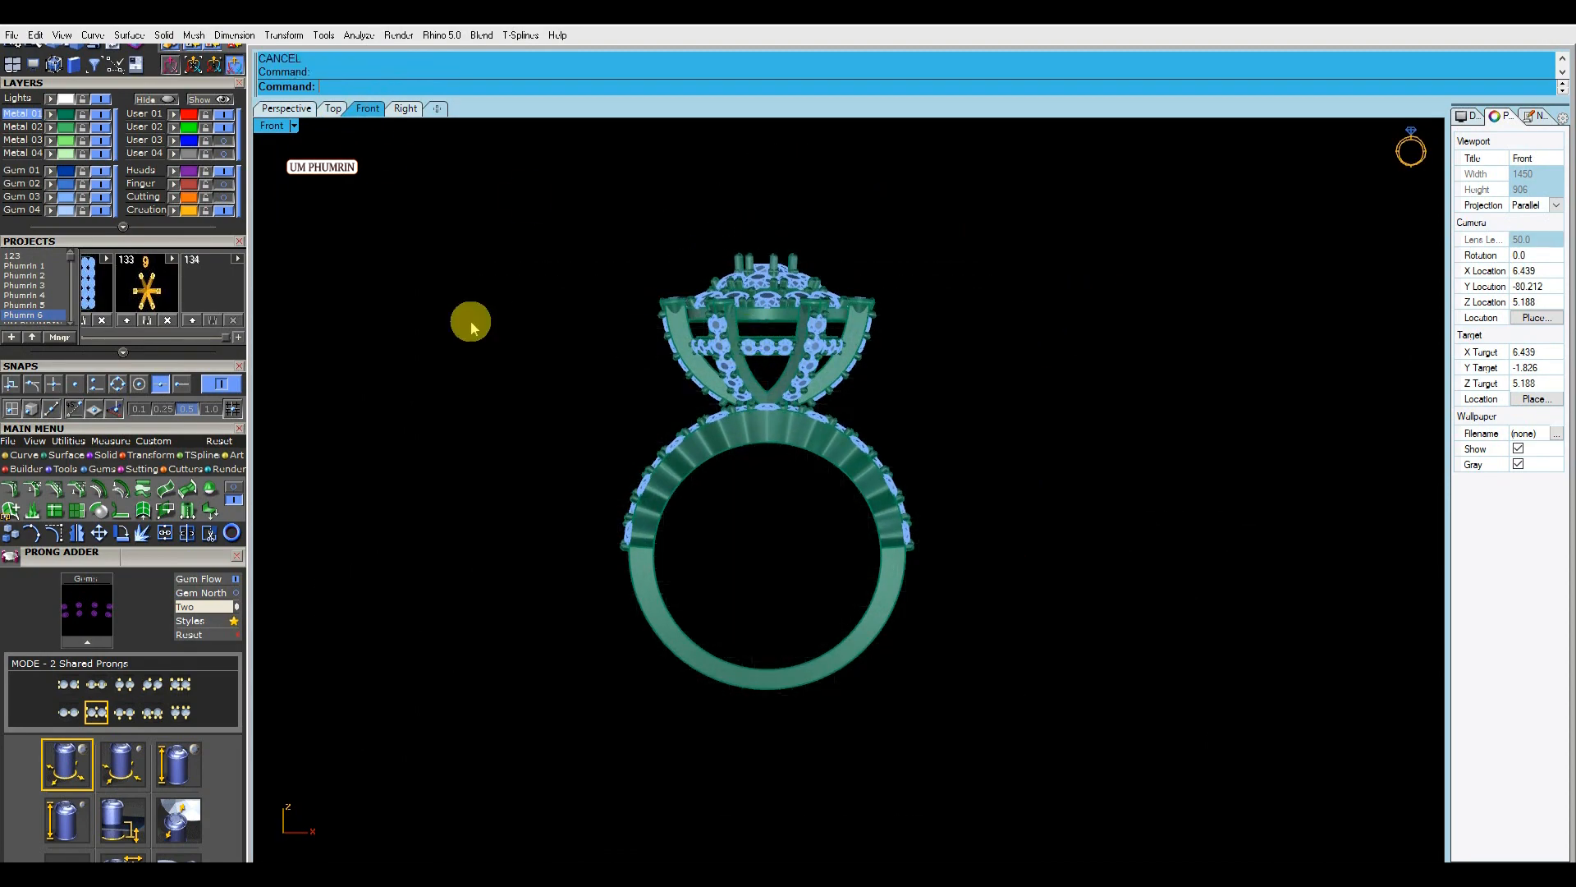
click(278, 108)
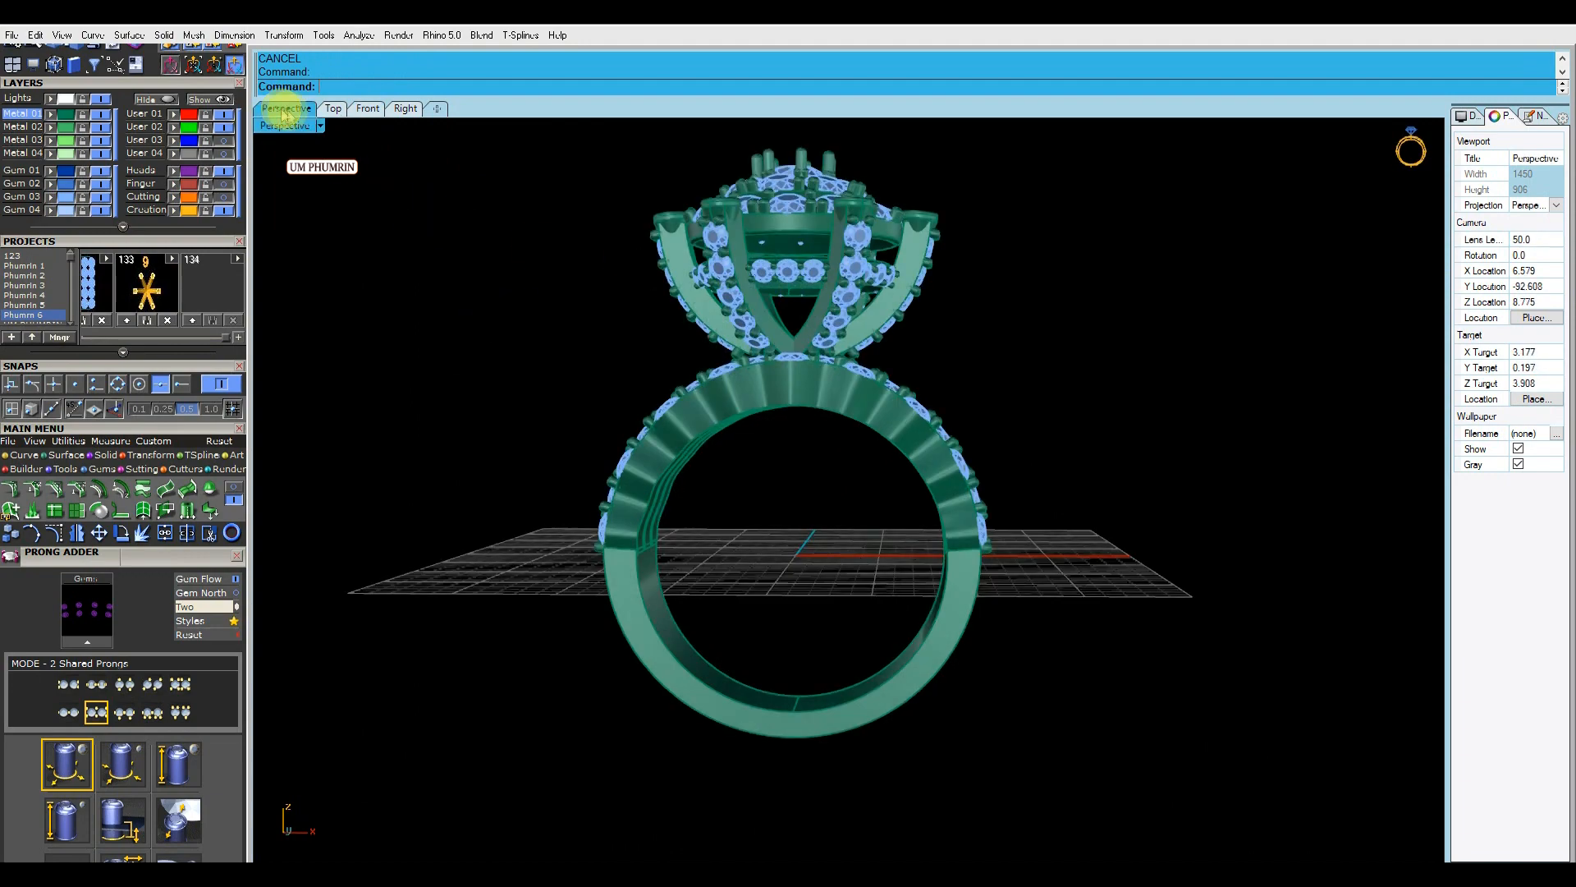
Set the Perspective view to Working Shade display and examine the ring from an angled side.
right_drag(642, 293, 691, 289)
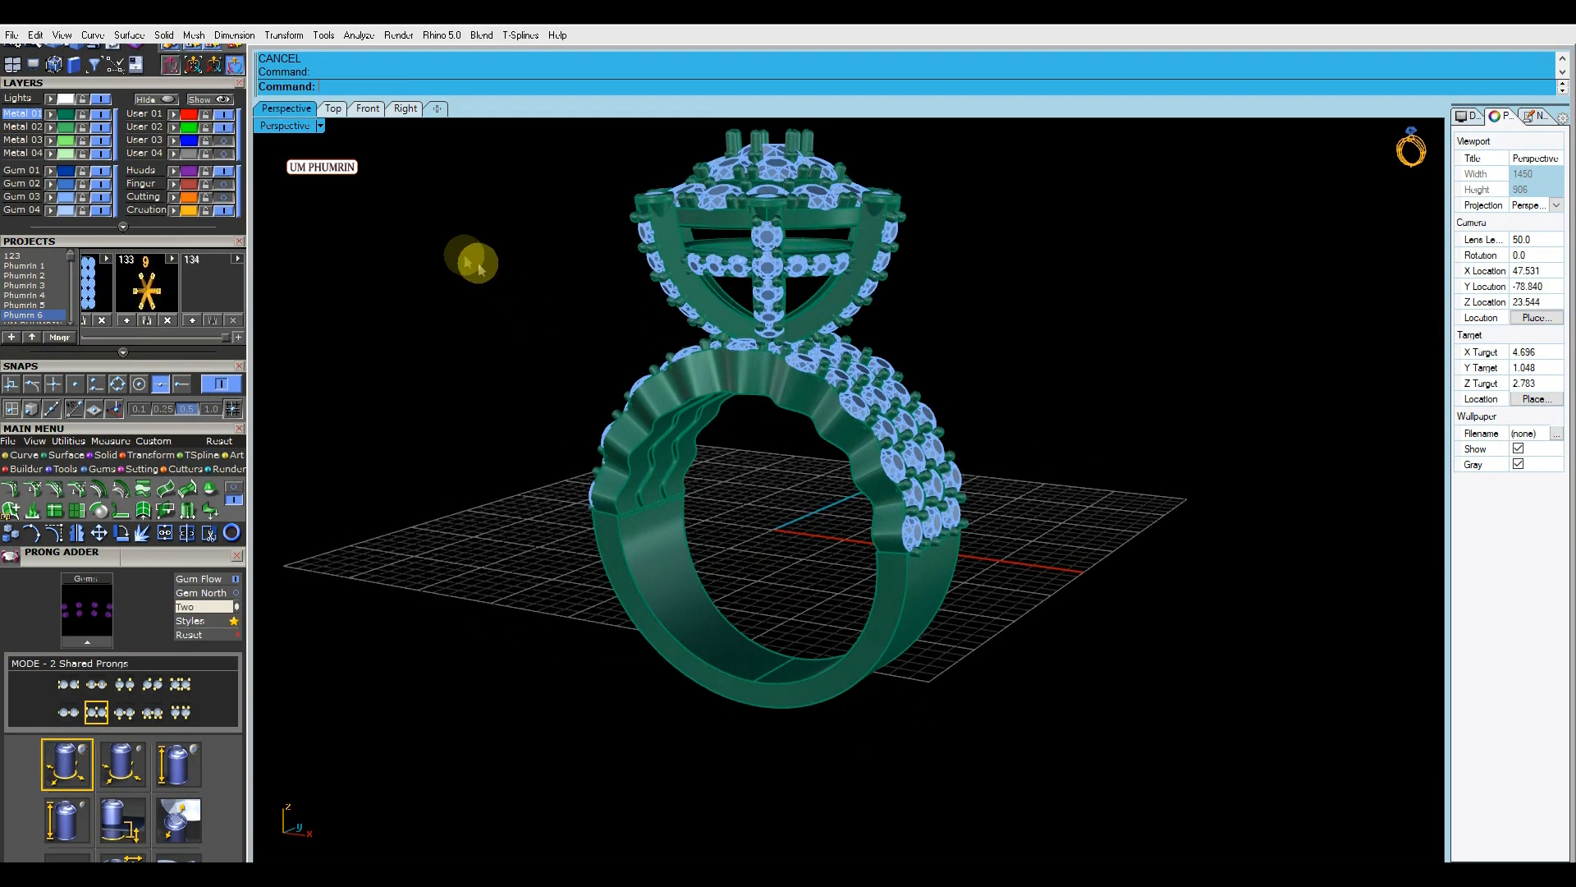
click(301, 126)
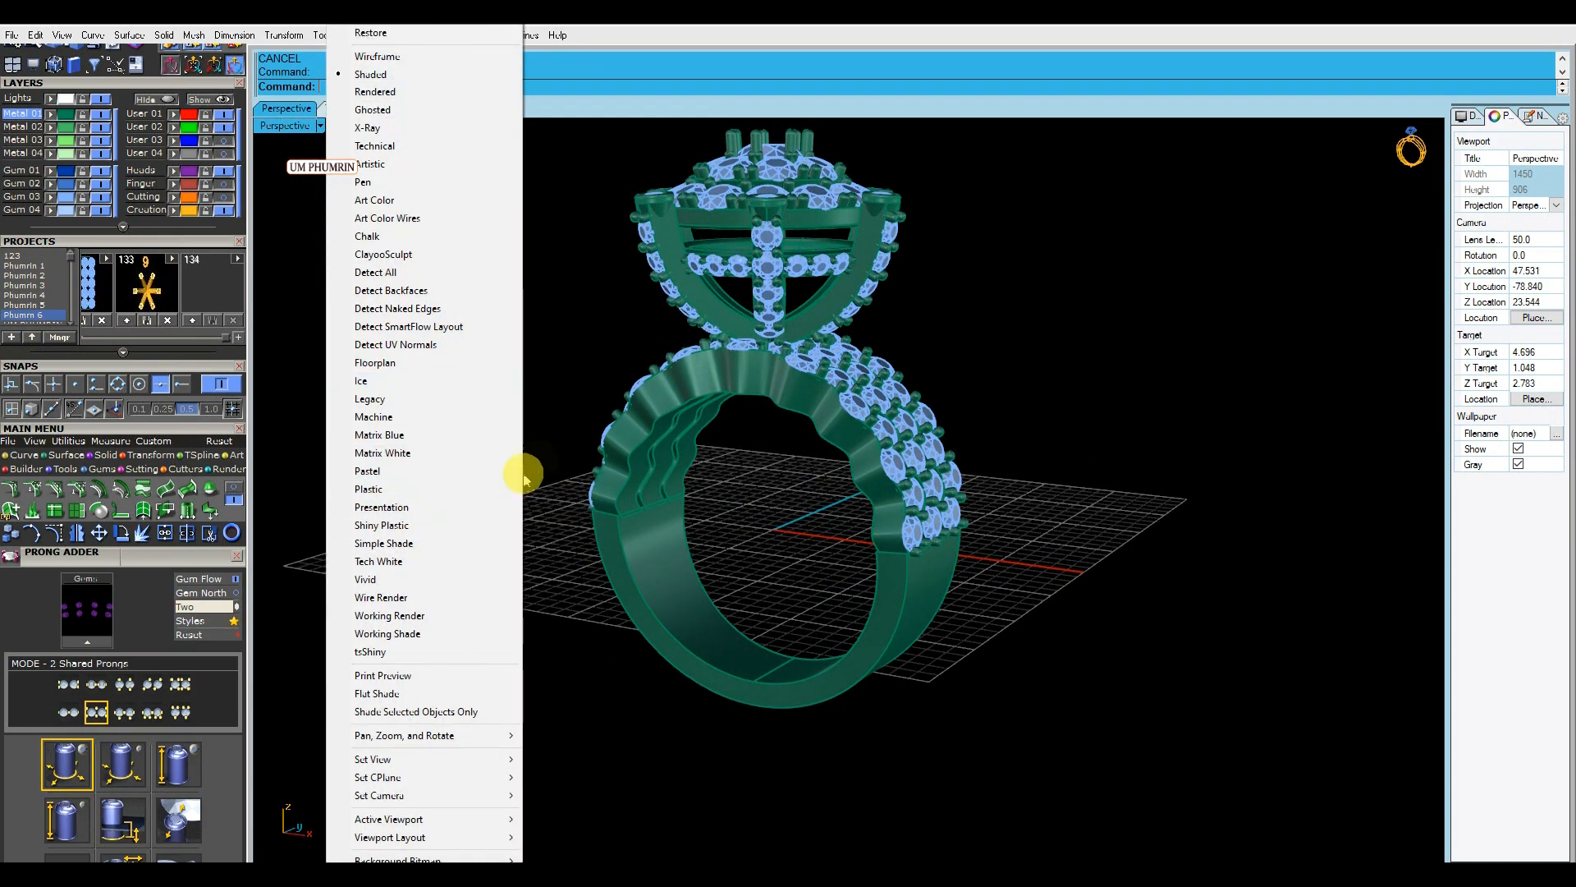
click(542, 453)
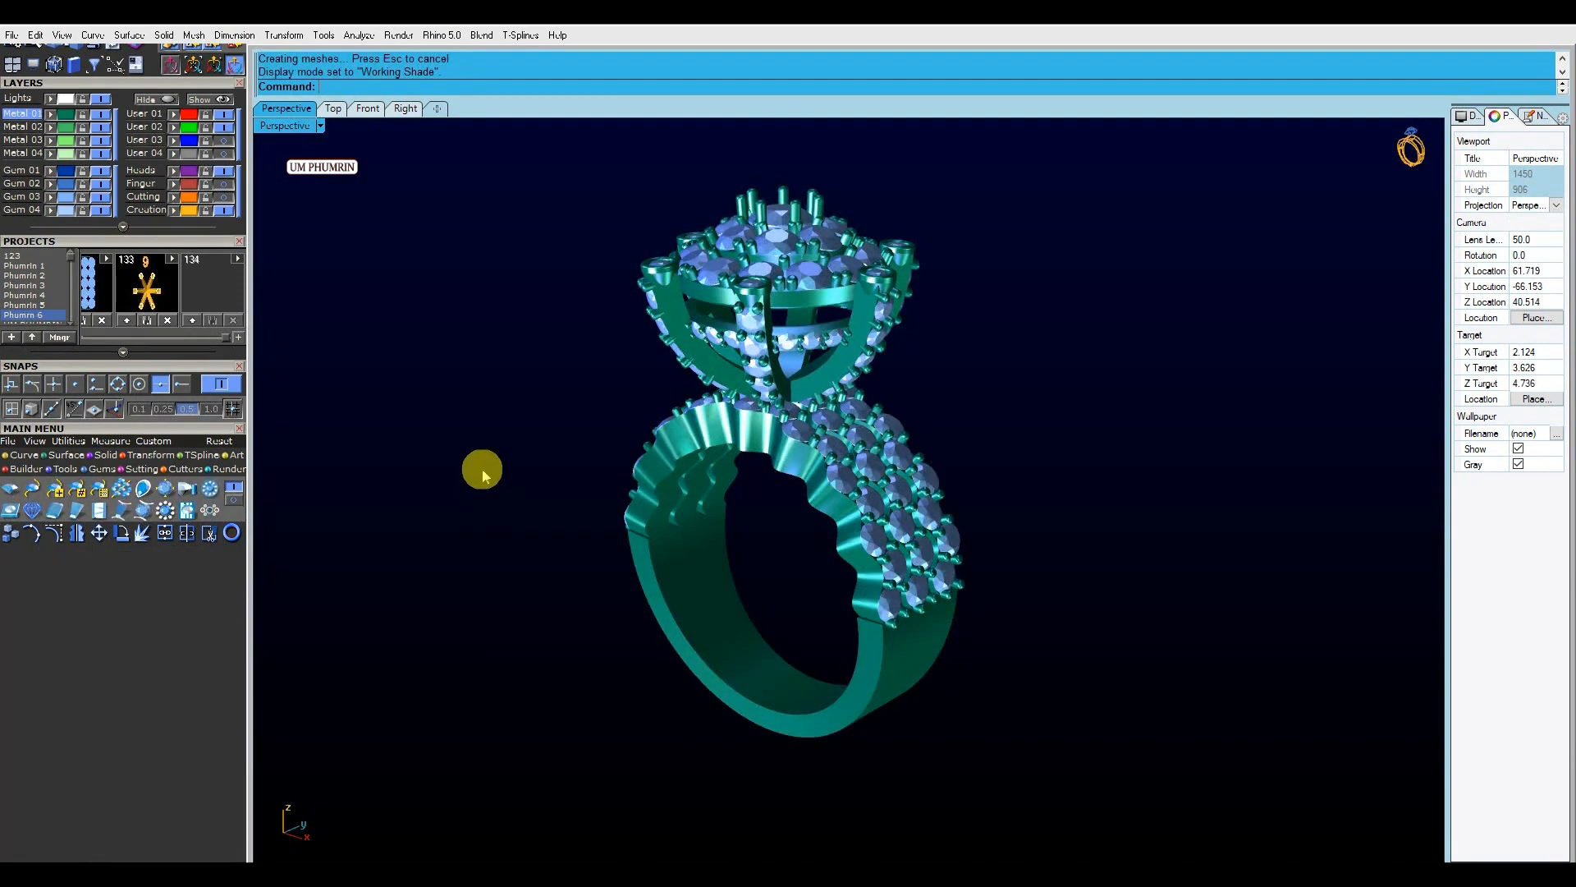
right_drag(482, 475, 505, 455)
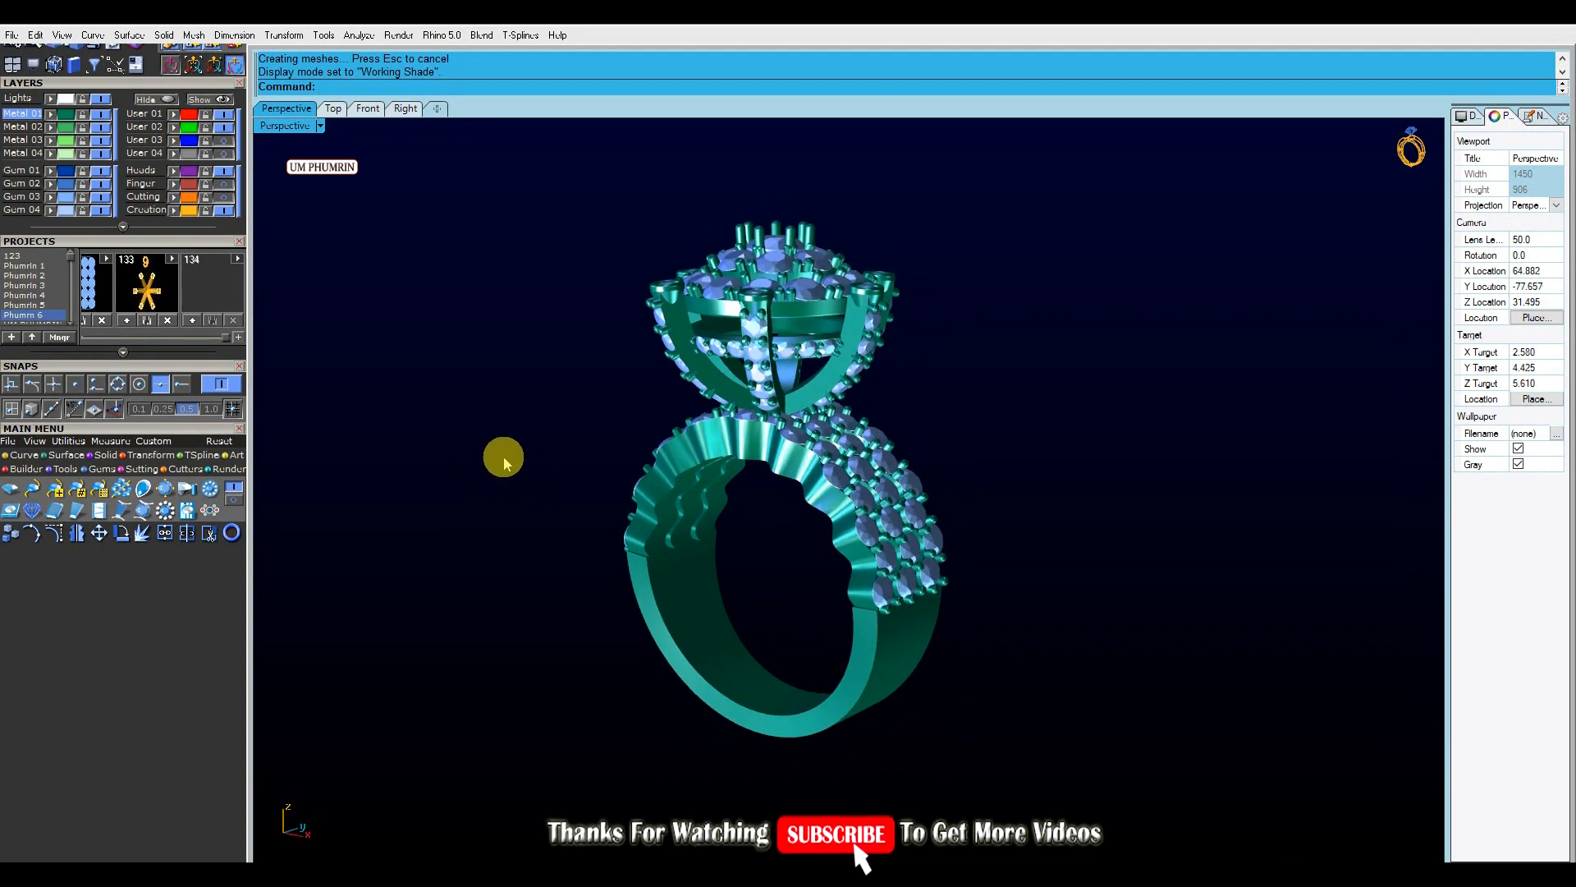
right_drag(522, 402, 521, 369)
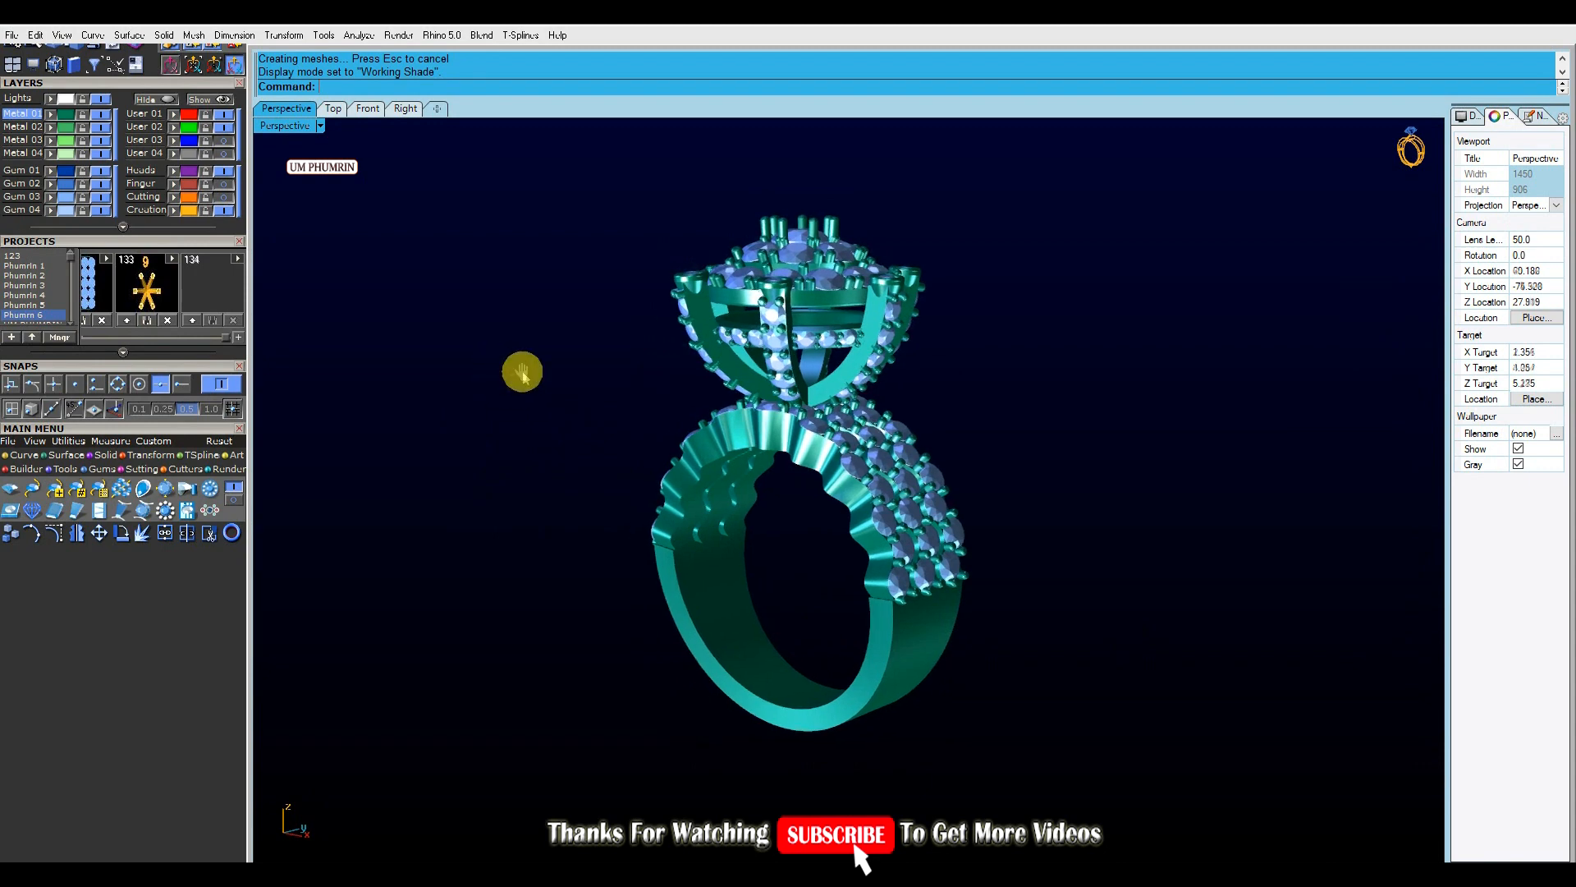
Try Working Shade display in the Top view, and switch that view to Plastic display.
click(332, 107)
click(271, 125)
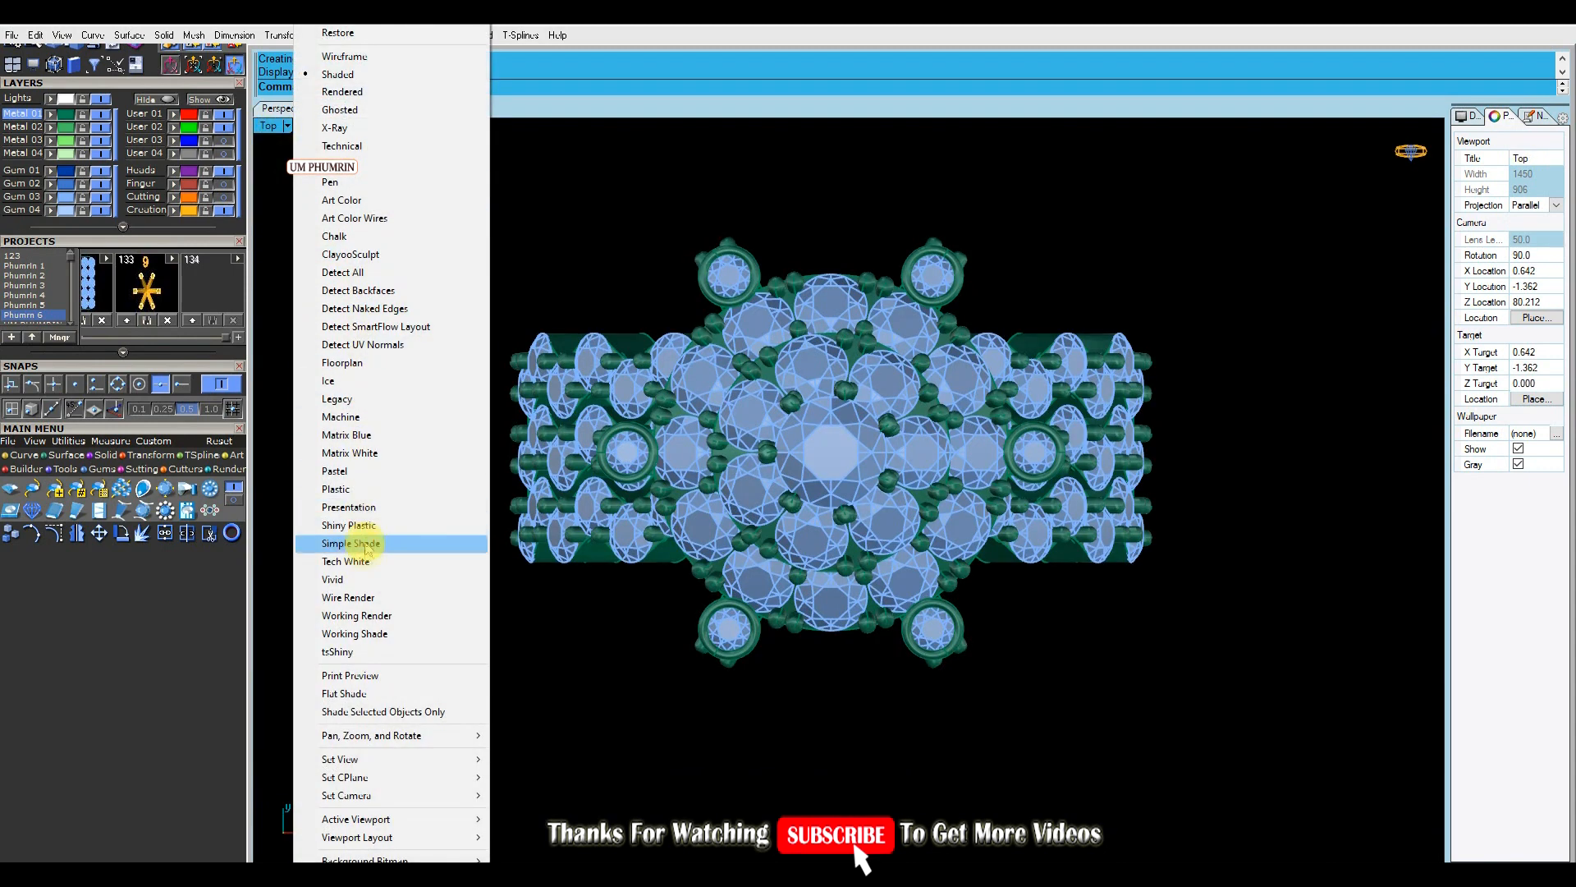
click(377, 635)
click(287, 126)
click(361, 490)
right_drag(407, 397, 413, 388)
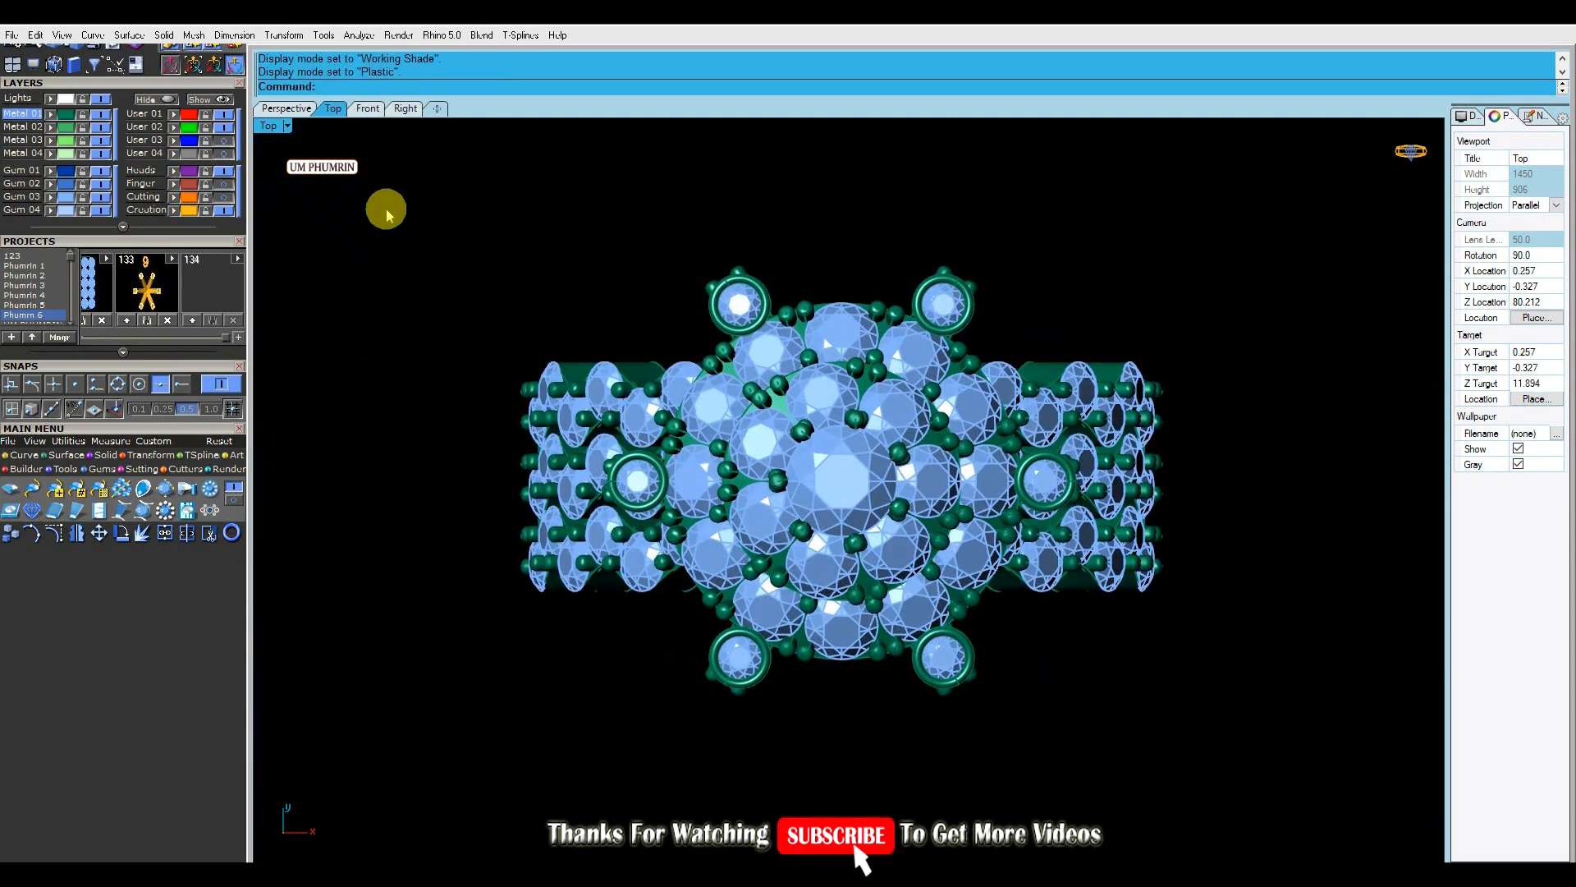
Set the Perspective view to Plastic display, frame the complete ring at an angle and save the model.
click(287, 108)
click(296, 125)
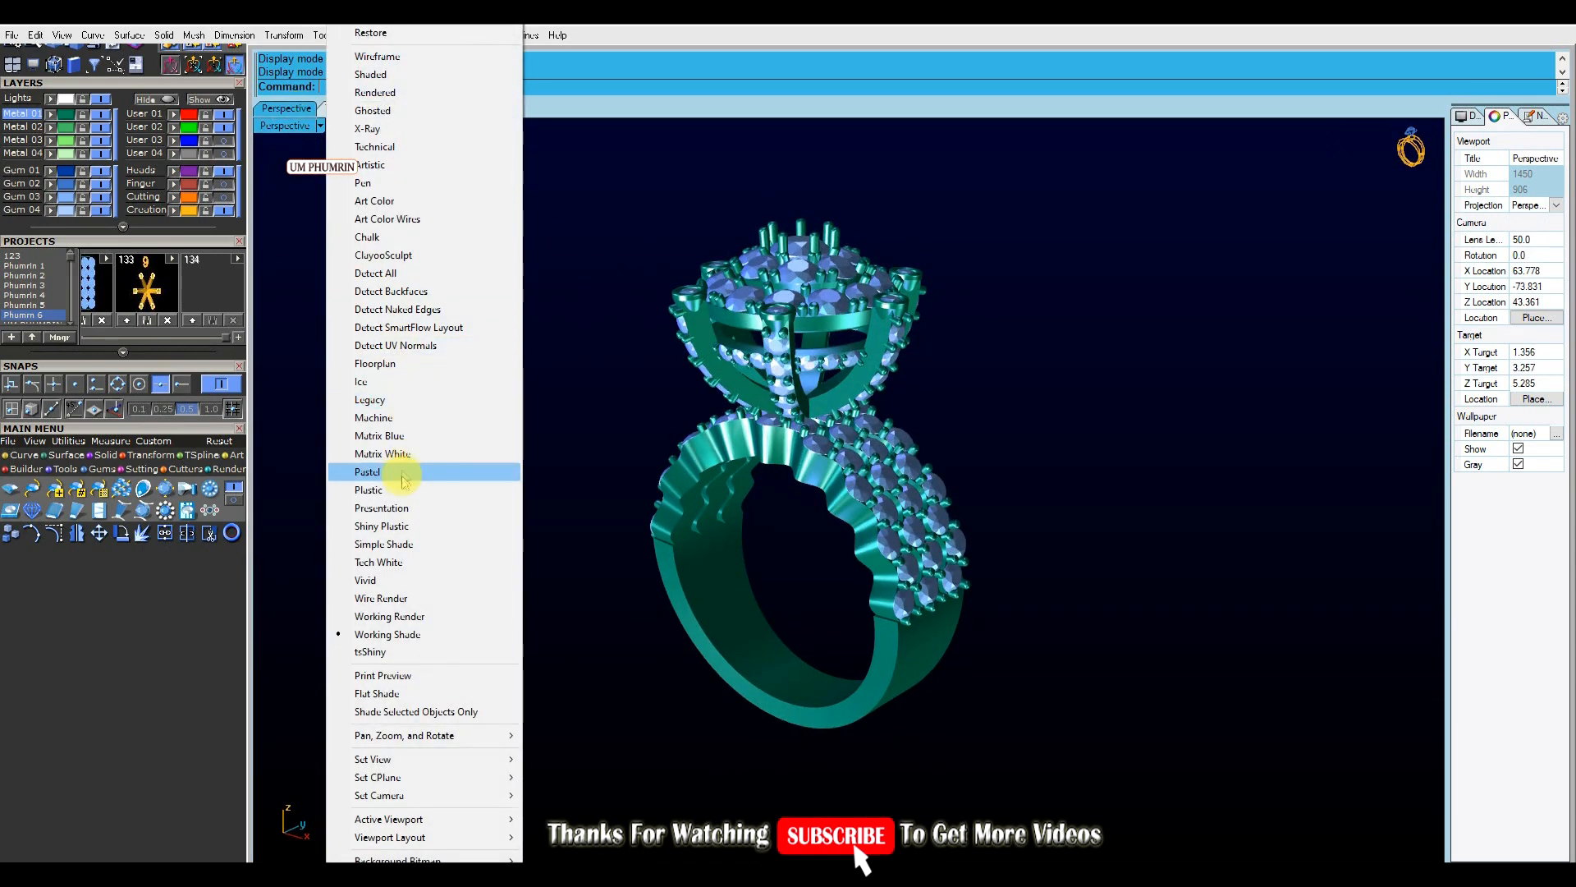
click(495, 467)
right_drag(495, 467, 509, 445)
right_drag(439, 371, 468, 391)
scroll(468, 382, up, 3)
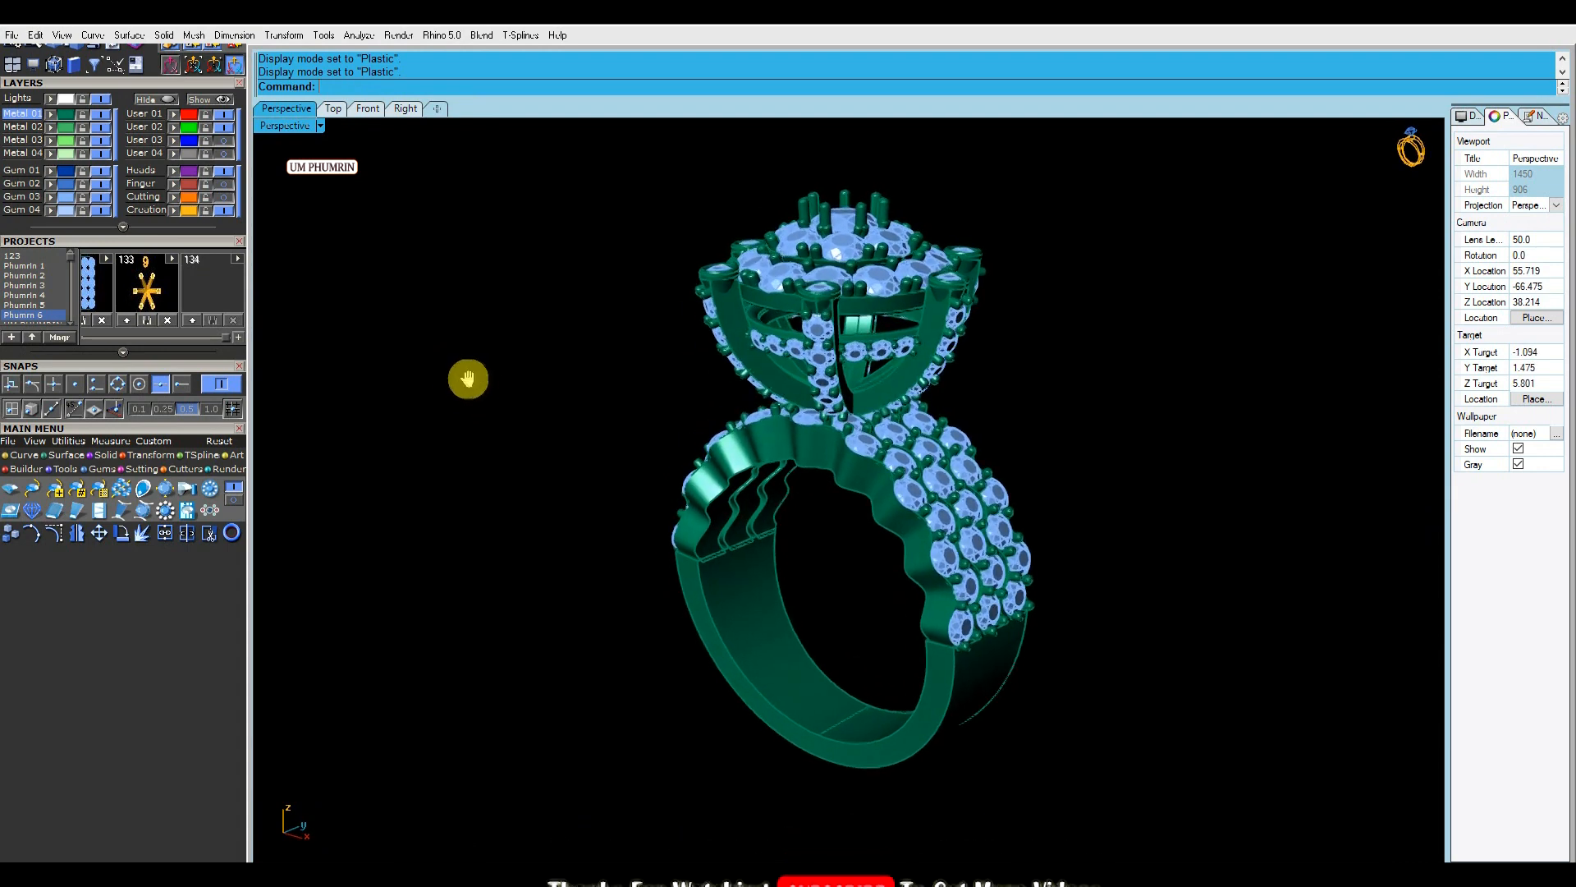
shift+right_drag(464, 387, 459, 389)
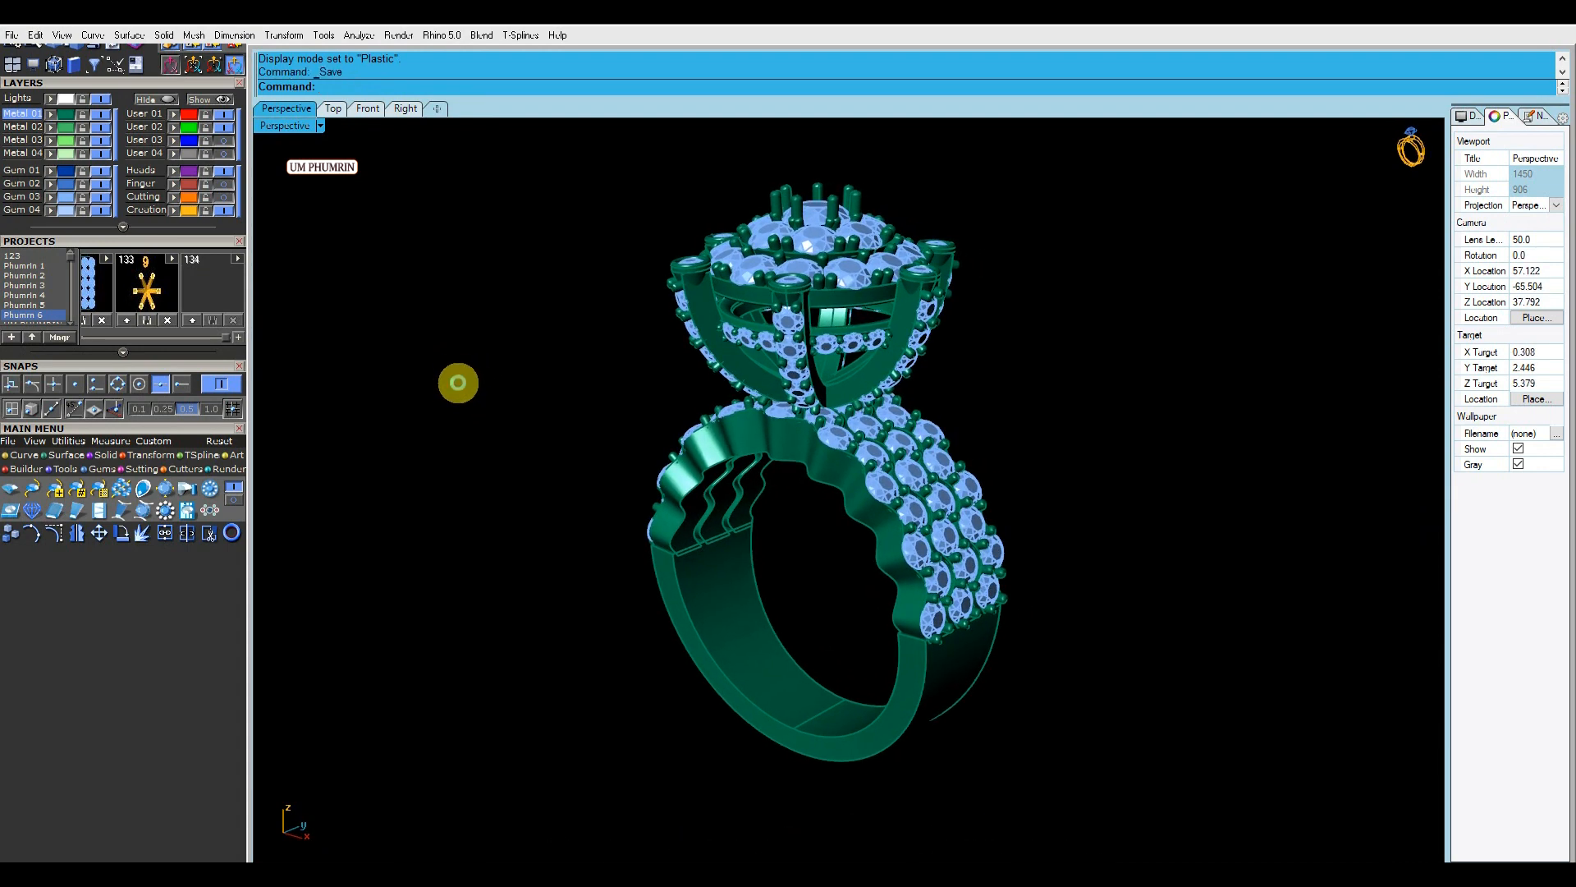